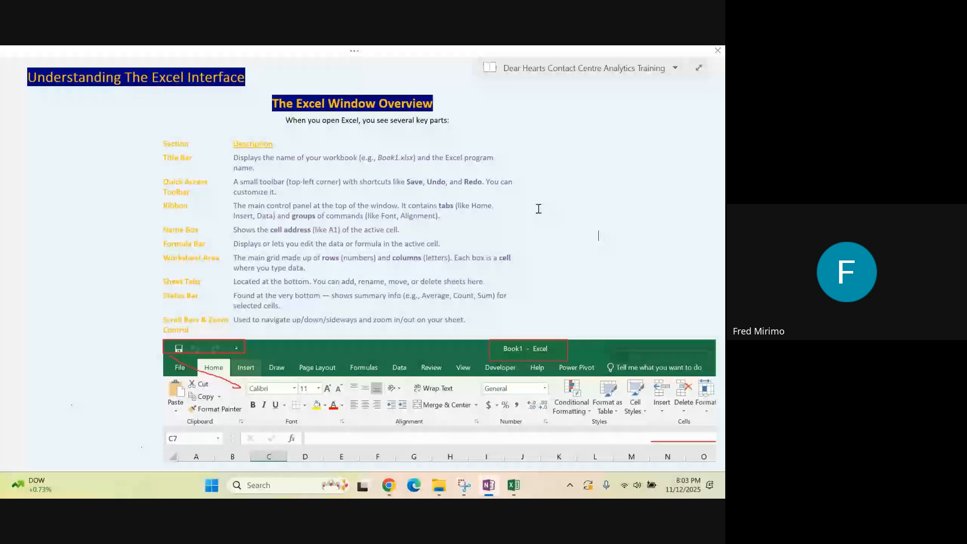
Switch from the OneNote interface overview to the blank Excel workbook and select cell C8
{"action": "left_click", "coordinate": [285, 192]}
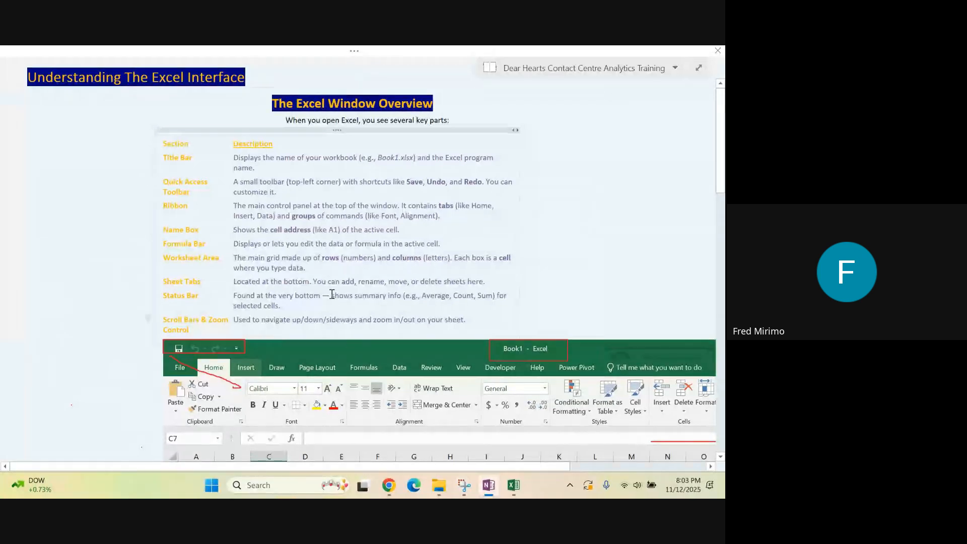
{"action": "left_click", "coordinate": [514, 485]}
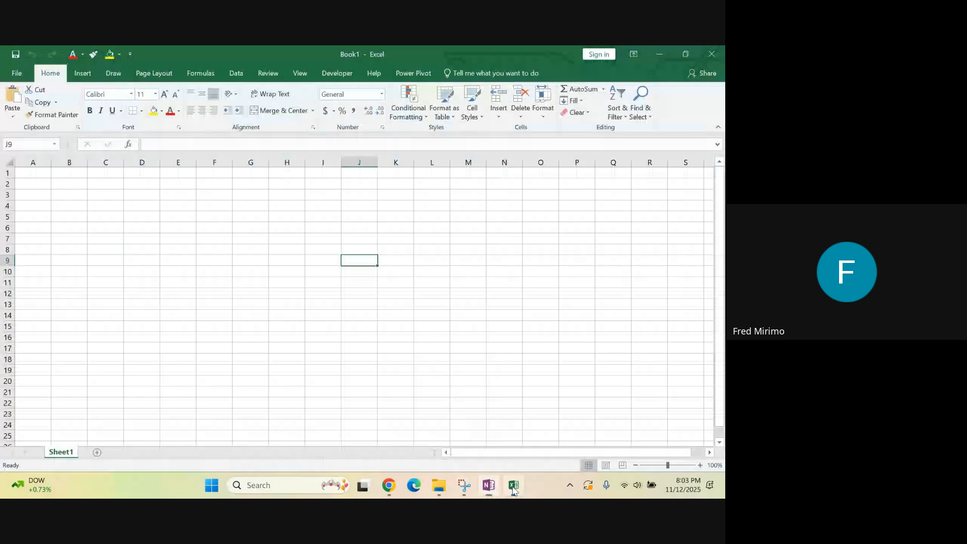
{"action": "left_click", "coordinate": [141, 230]}
{"action": "left_click", "coordinate": [67, 249]}
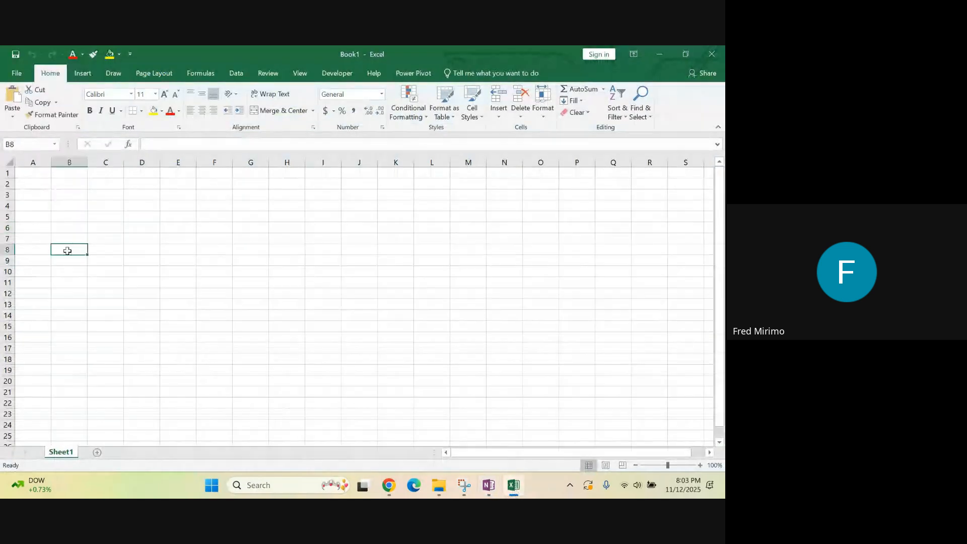
{"action": "left_click", "coordinate": [94, 249]}
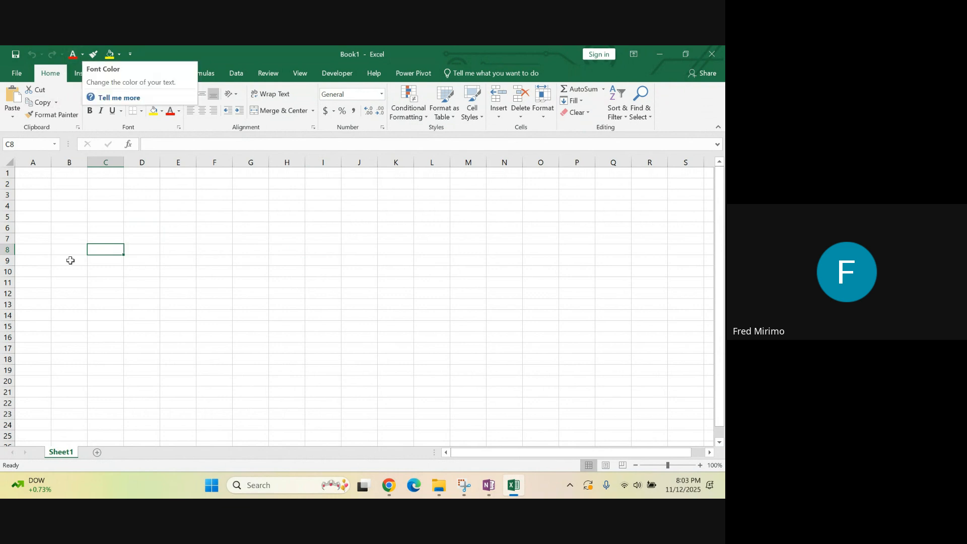
Customize the Quick Access Toolbar by adding the Create Chart and Cut commands
{"action": "right_click", "coordinate": [59, 50]}
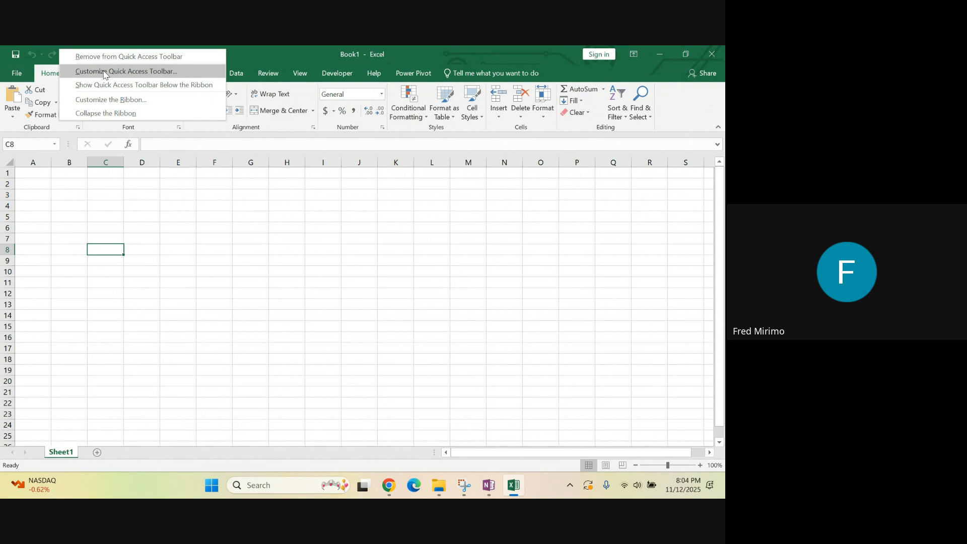
{"action": "left_click", "coordinate": [104, 72]}
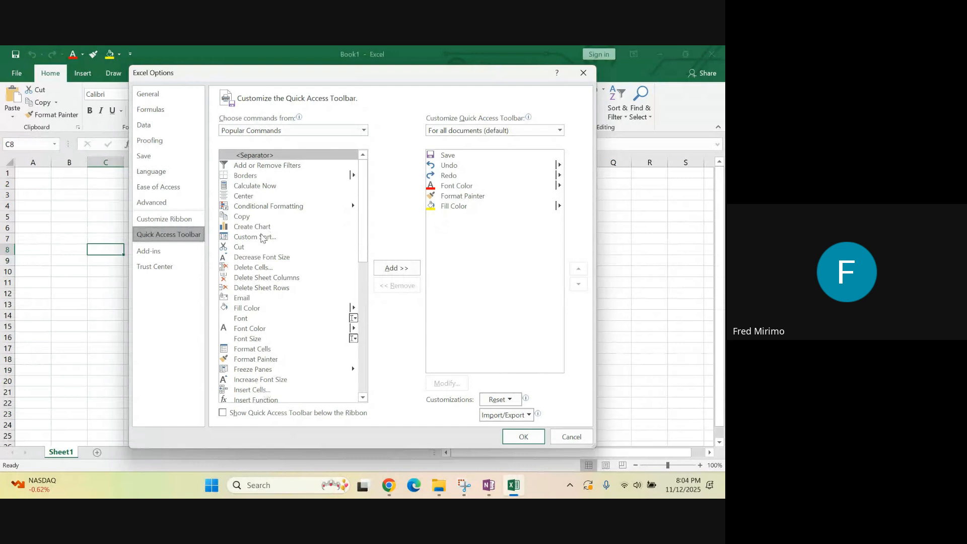
{"action": "left_click", "coordinate": [252, 228]}
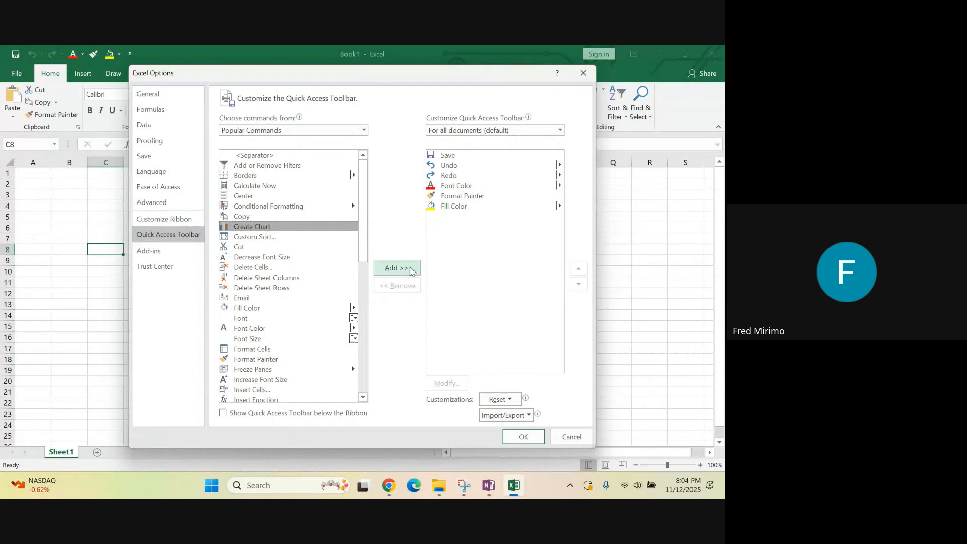
{"action": "left_click", "coordinate": [409, 269]}
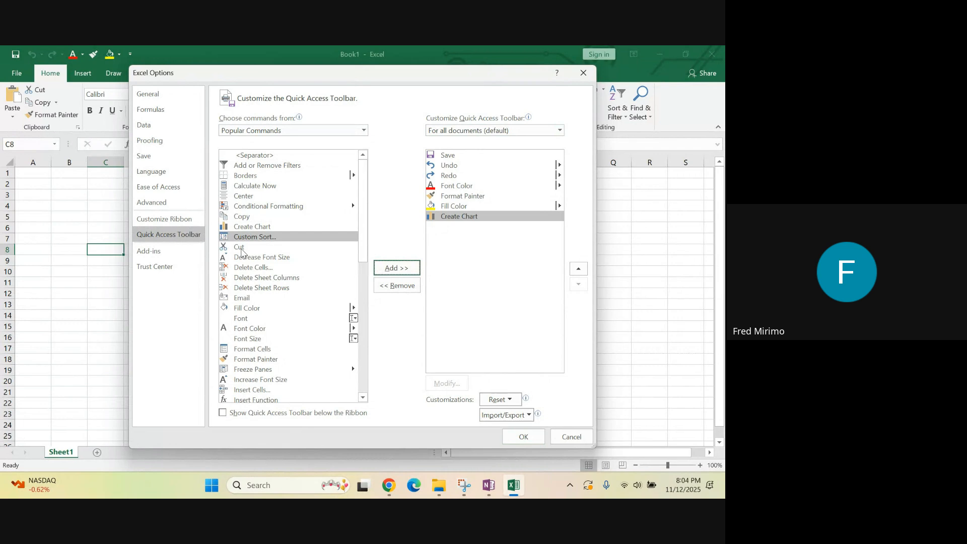
{"action": "left_click", "coordinate": [241, 250]}
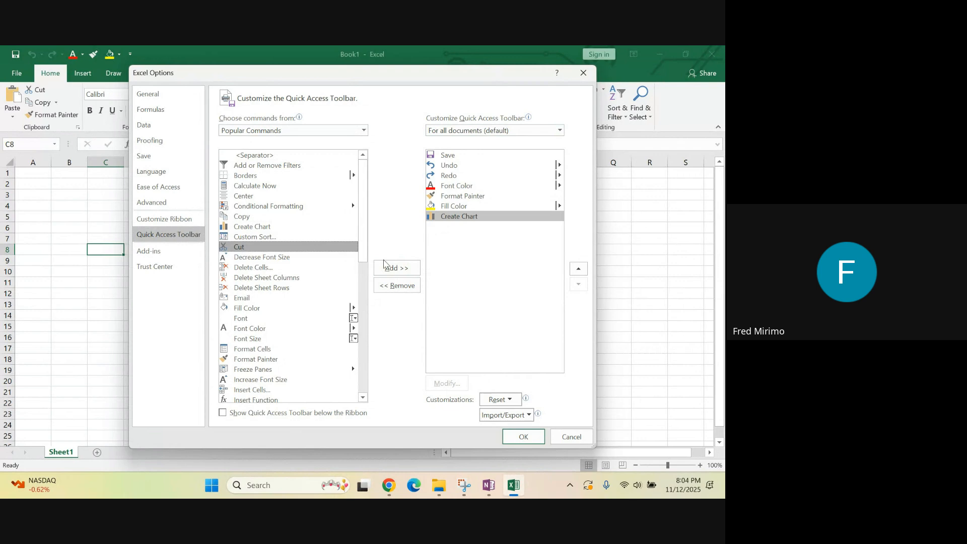
{"action": "left_click", "coordinate": [393, 270]}
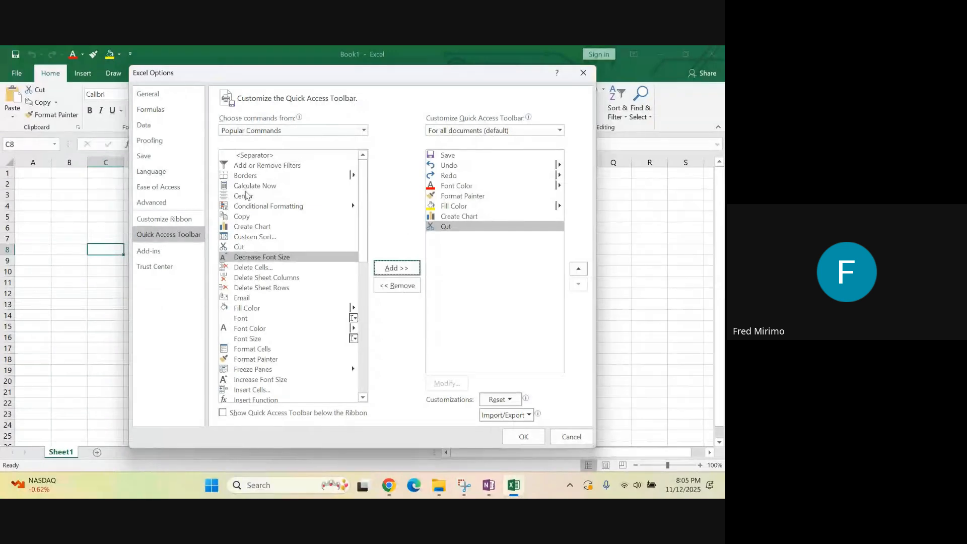
{"action": "left_click", "coordinate": [516, 439]}
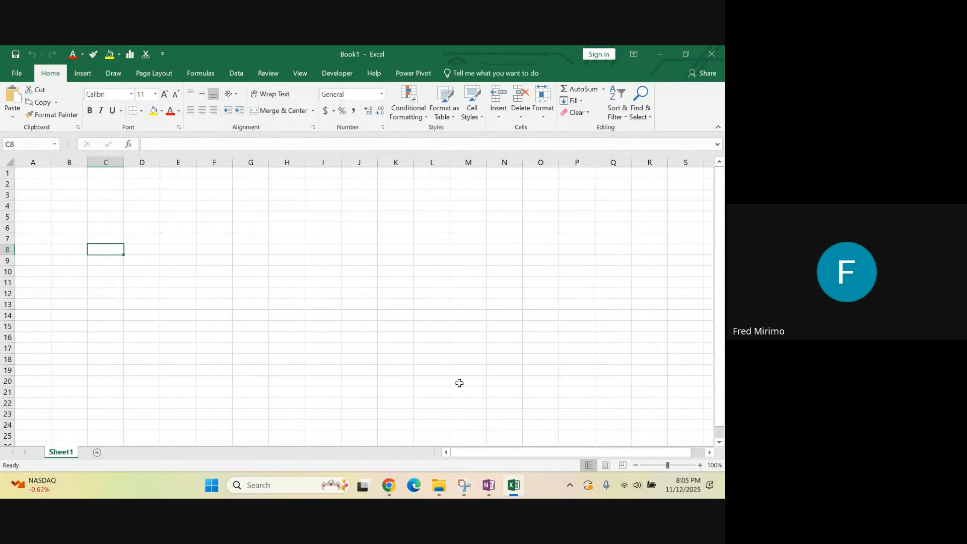
Consult the interface overview notes in OneNote and view the recent workbooks on Excel's Open page
{"action": "left_click", "coordinate": [489, 485]}
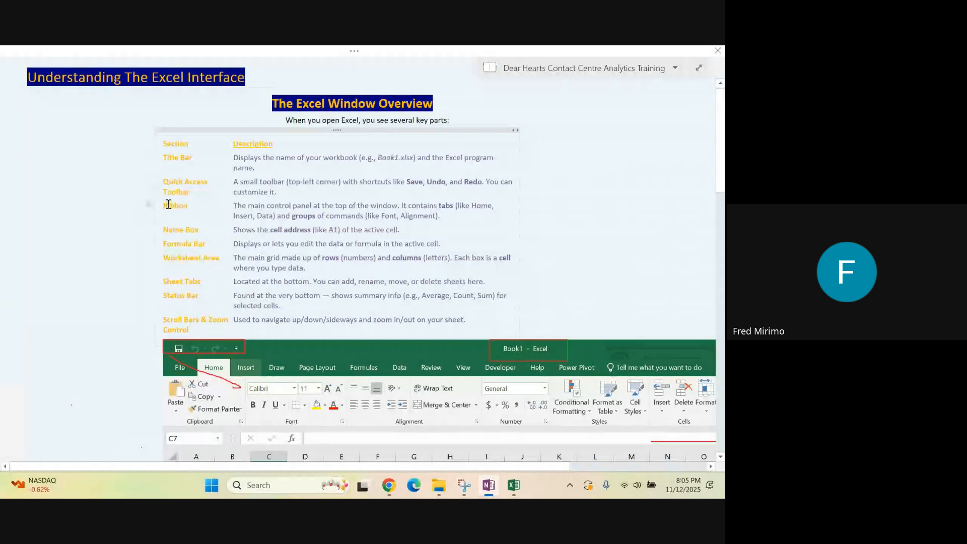
{"action": "left_click", "coordinate": [283, 268]}
{"action": "left_click", "coordinate": [514, 485]}
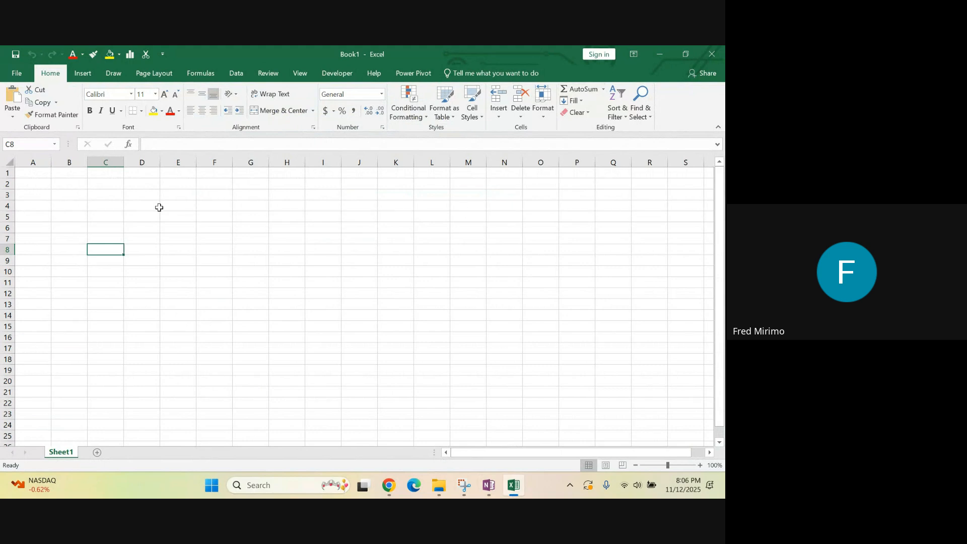
{"action": "left_click", "coordinate": [18, 76]}
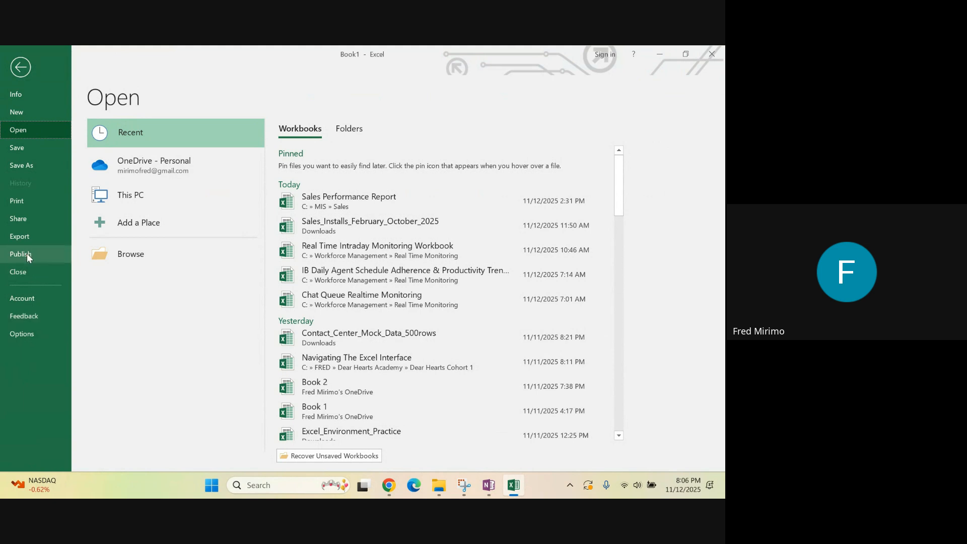
{"action": "left_click", "coordinate": [20, 68]}
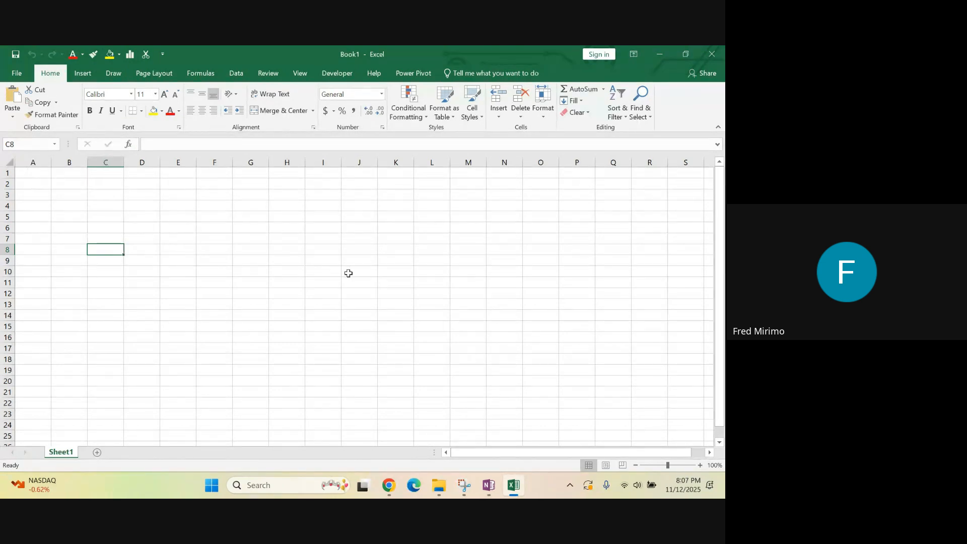
Switch to OneNote, leave full page view and show the Home Tab section of the Excel Interface Ribbon Exploration page
{"action": "left_click", "coordinate": [494, 488]}
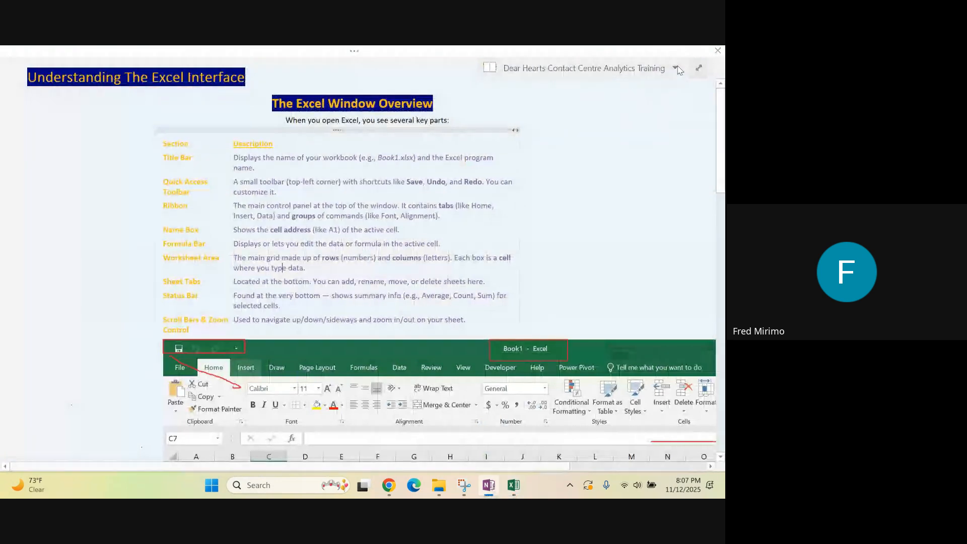
{"action": "left_click", "coordinate": [699, 70]}
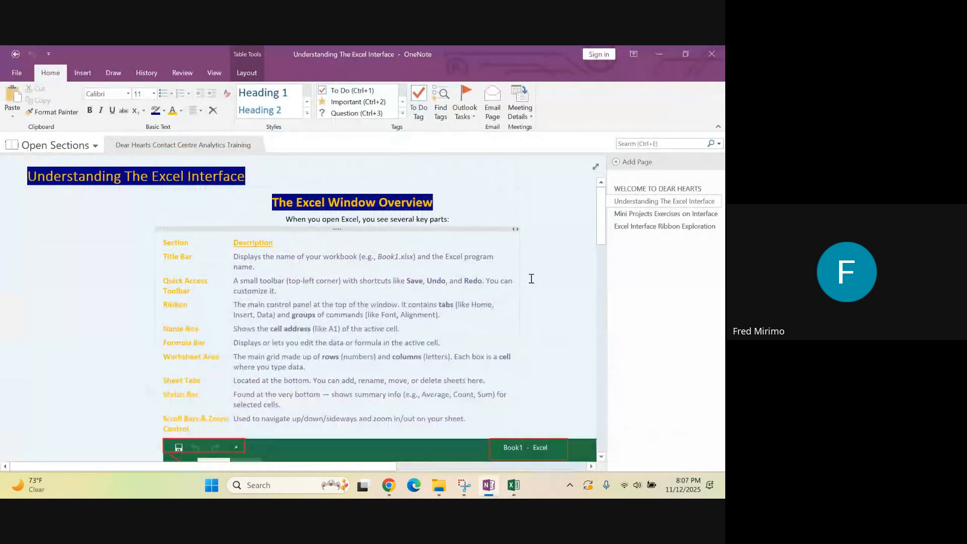
{"action": "left_click", "coordinate": [639, 226]}
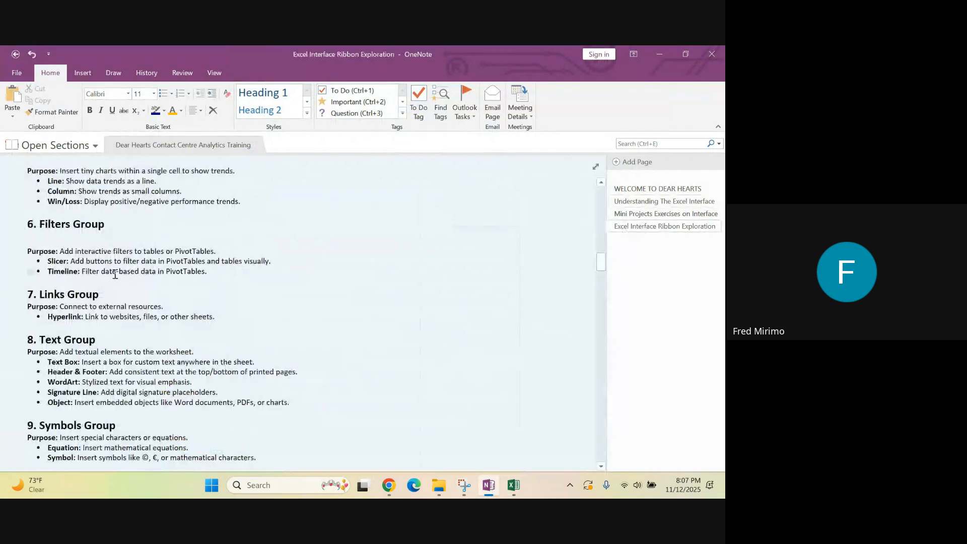
{"action": "scroll", "coordinate": [111, 248], "scroll_direction": "up", "scroll_amount": 10}
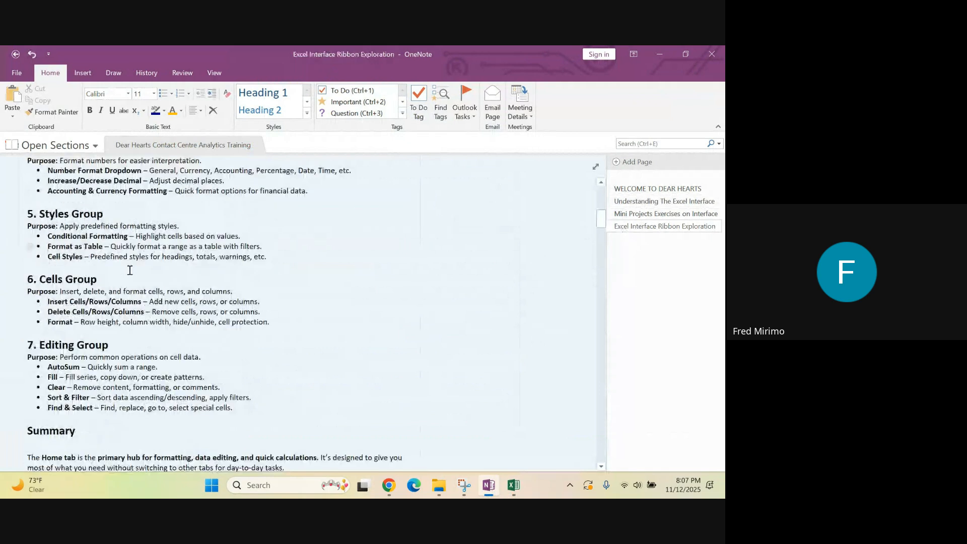
{"action": "scroll", "coordinate": [130, 271], "scroll_direction": "up", "scroll_amount": 3}
{"action": "scroll", "coordinate": [130, 270], "scroll_direction": "up", "scroll_amount": 12}
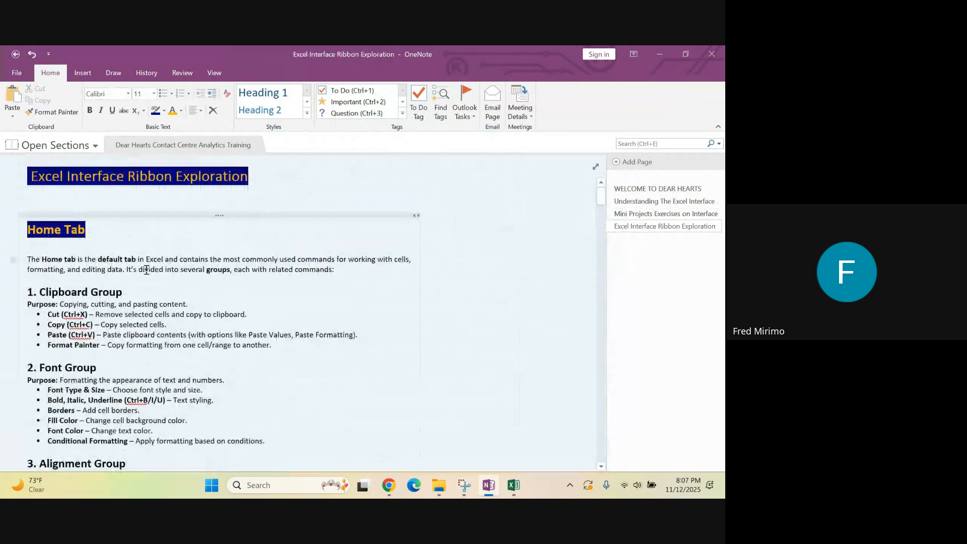
{"action": "left_click", "coordinate": [432, 305]}
Switch to the blank Excel workbook and select cell G11
{"action": "left_click", "coordinate": [515, 487]}
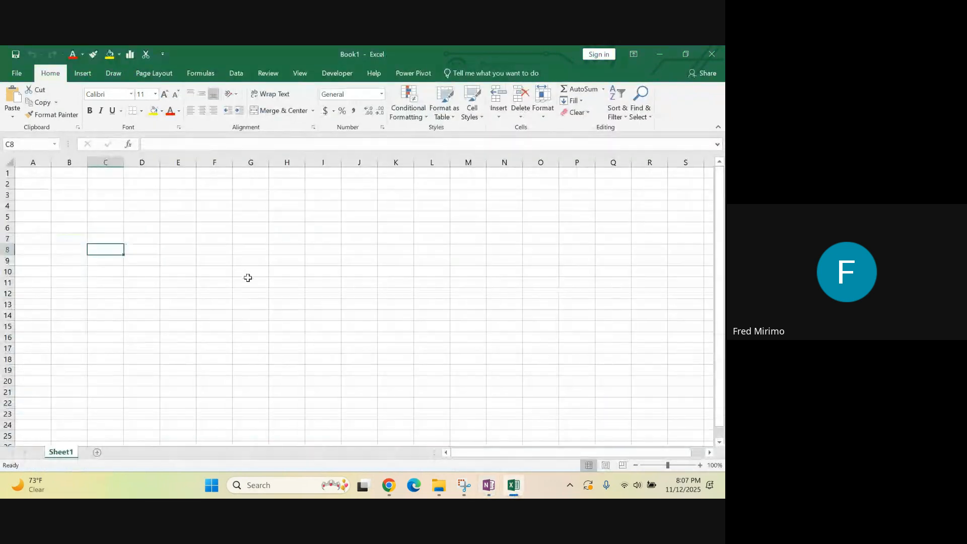
{"action": "left_click", "coordinate": [248, 281]}
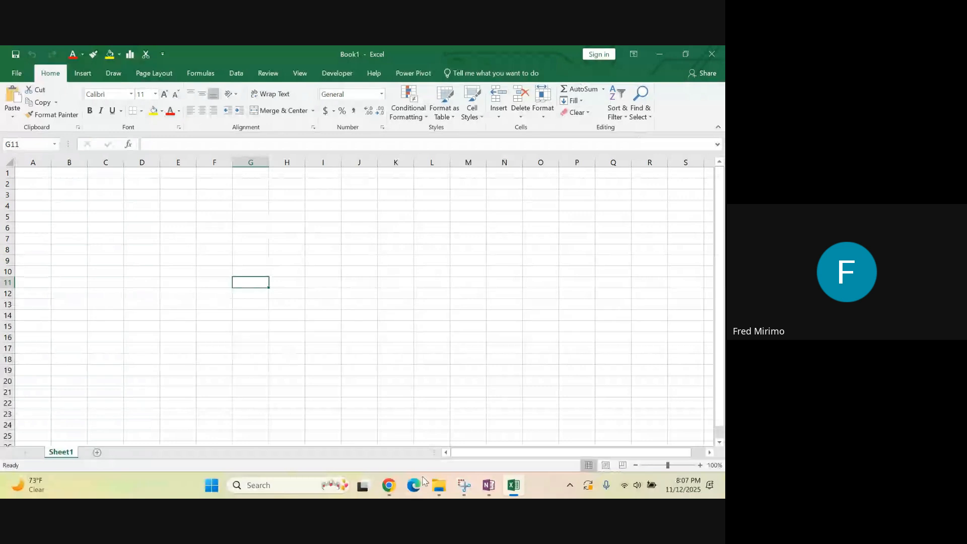
{"action": "mouse_move", "coordinate": [396, 491]}
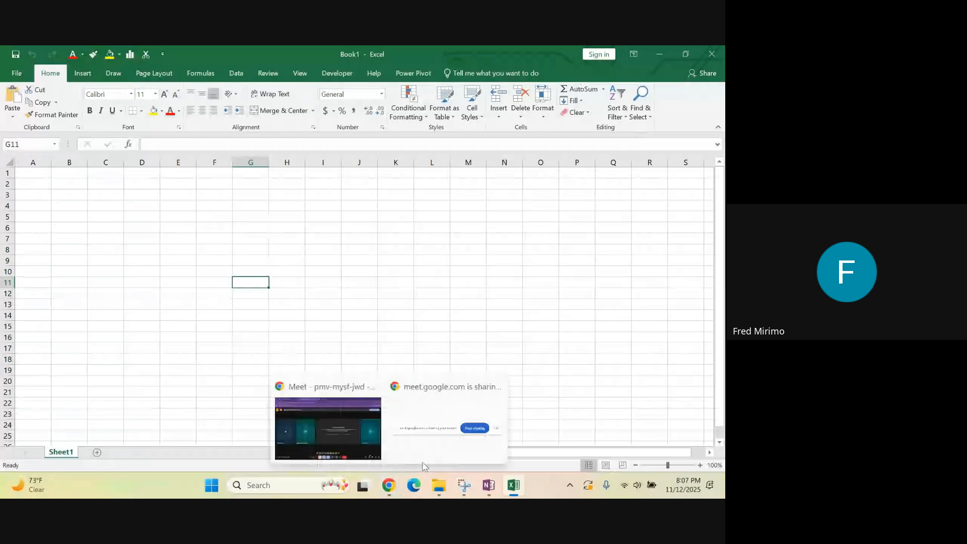
Return to OneNote and highlight the phrase about groups with related commands and the Clipboard Group heading
{"action": "left_click", "coordinate": [489, 485]}
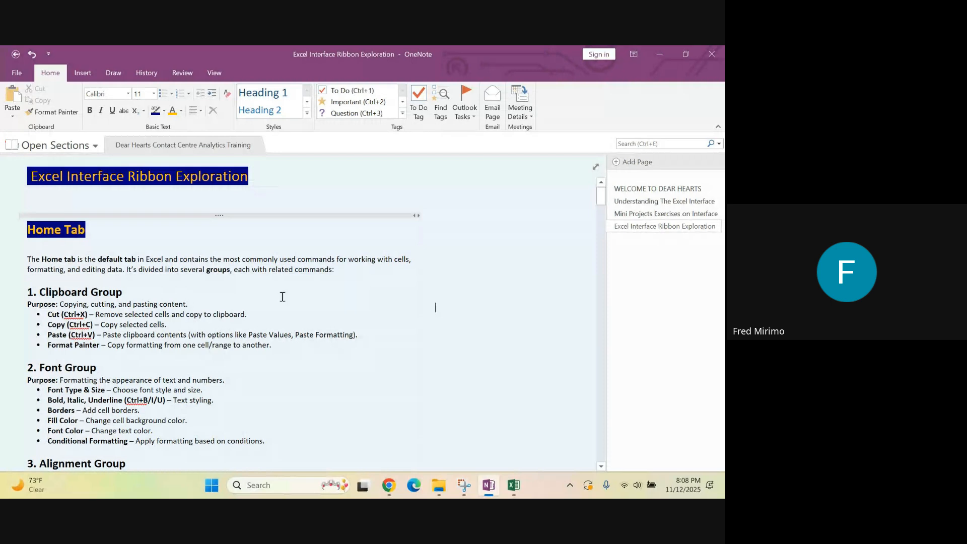
{"action": "left_click", "coordinate": [270, 276]}
{"action": "left_click", "coordinate": [336, 271]}
{"action": "left_click_drag", "start_coordinate": [336, 271], "coordinate": [206, 270]}
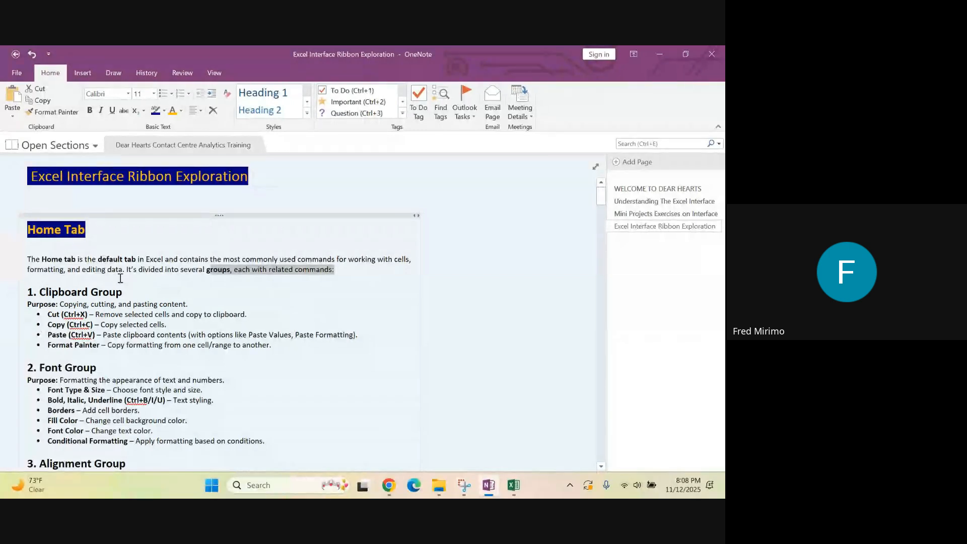
{"action": "left_click_drag", "start_coordinate": [126, 293], "coordinate": [28, 294]}
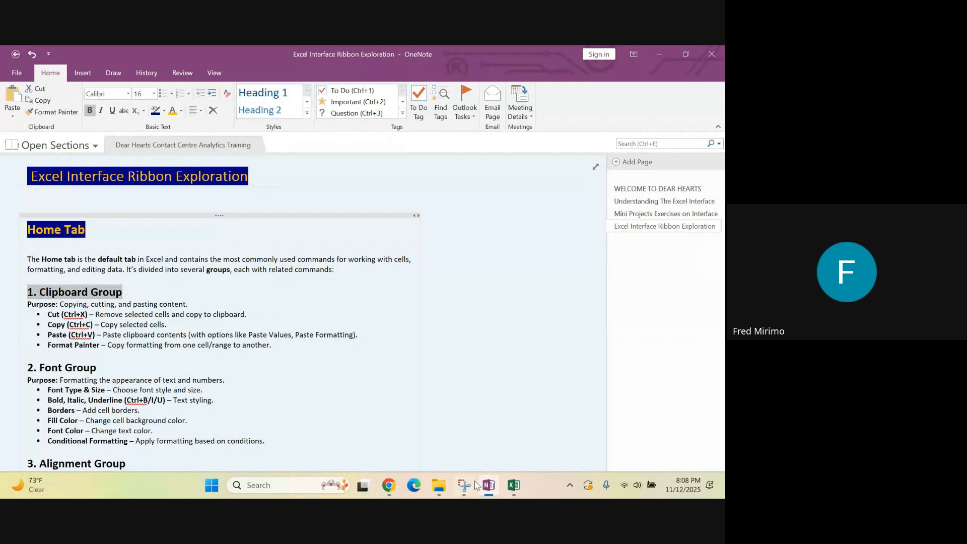
Compare the Excel workbook with the OneNote notes, highlighting the Home Tab and Font Group headings
{"action": "left_click", "coordinate": [515, 485]}
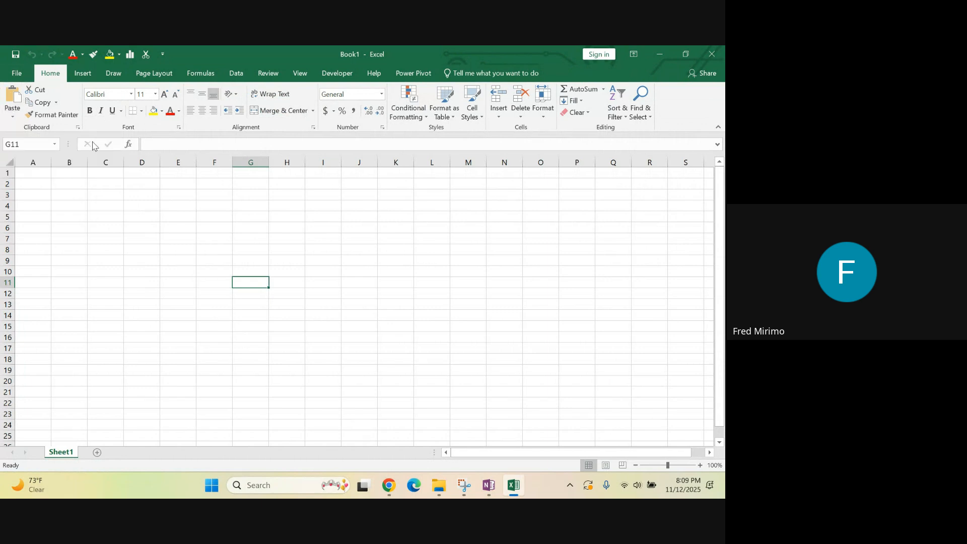
{"action": "left_click", "coordinate": [490, 486]}
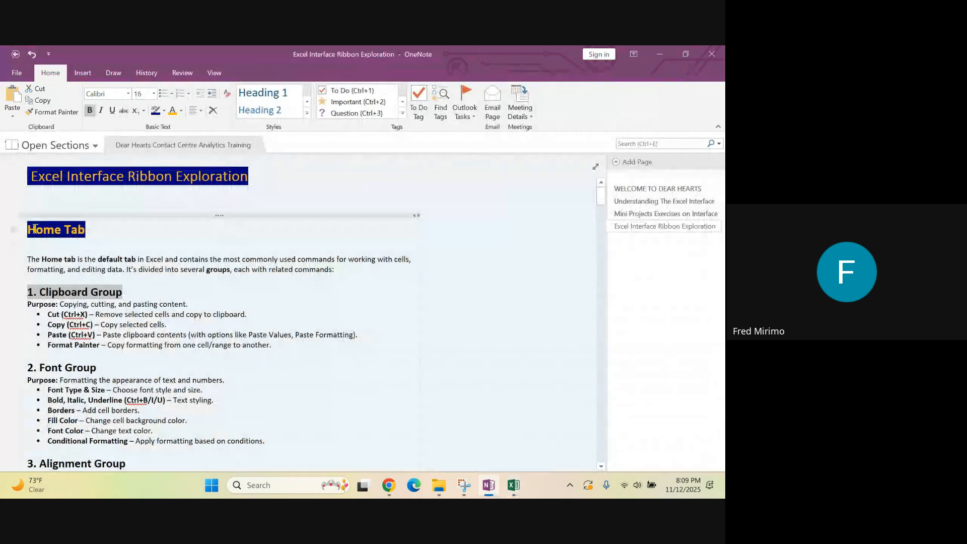
{"action": "left_click_drag", "start_coordinate": [35, 228], "coordinate": [87, 230]}
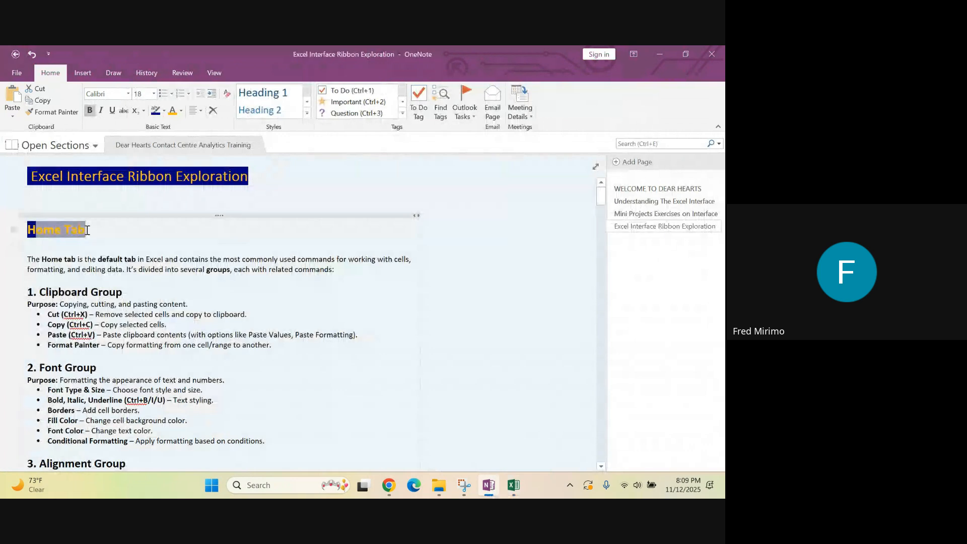
{"action": "left_click", "coordinate": [93, 230]}
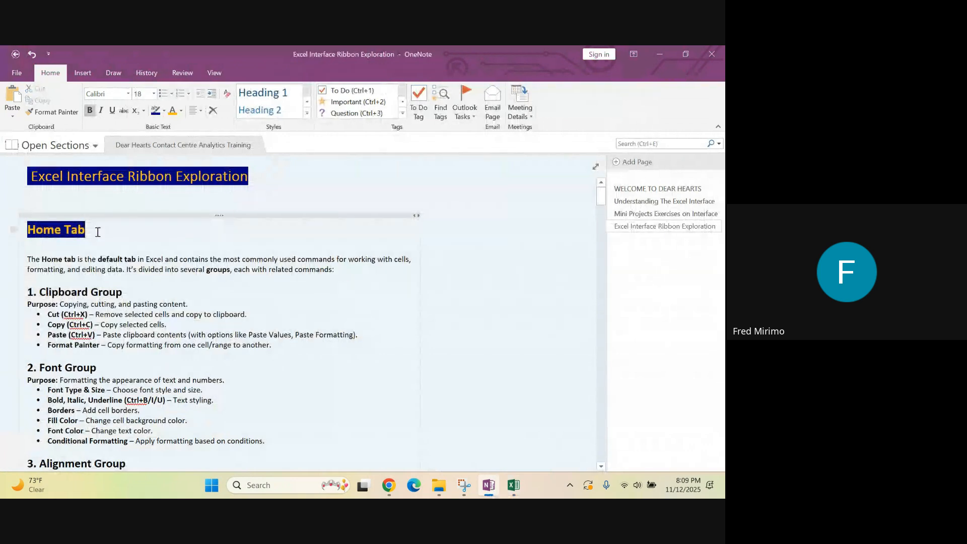
{"action": "scroll", "coordinate": [135, 233], "scroll_direction": "down", "scroll_amount": 1}
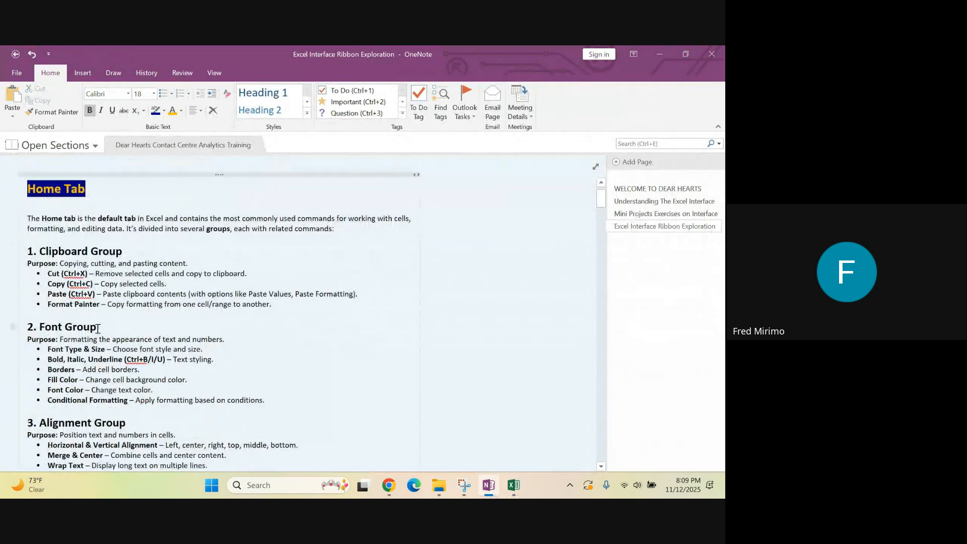
{"action": "left_click_drag", "start_coordinate": [98, 328], "coordinate": [45, 329]}
{"action": "left_click", "coordinate": [320, 363]}
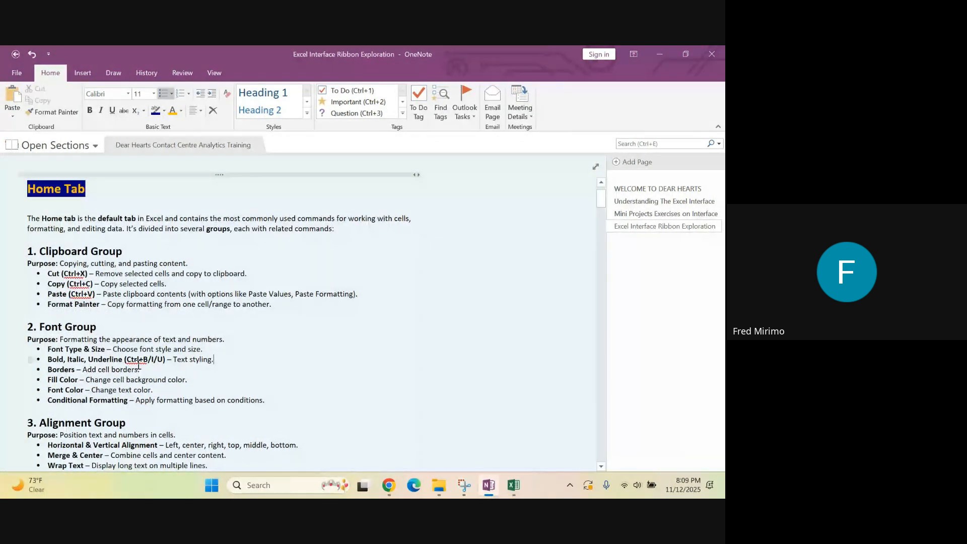
Switch to Excel, capture the Font group of the ribbon with Snipping Tool and maximize the capture window
{"action": "left_click", "coordinate": [514, 487]}
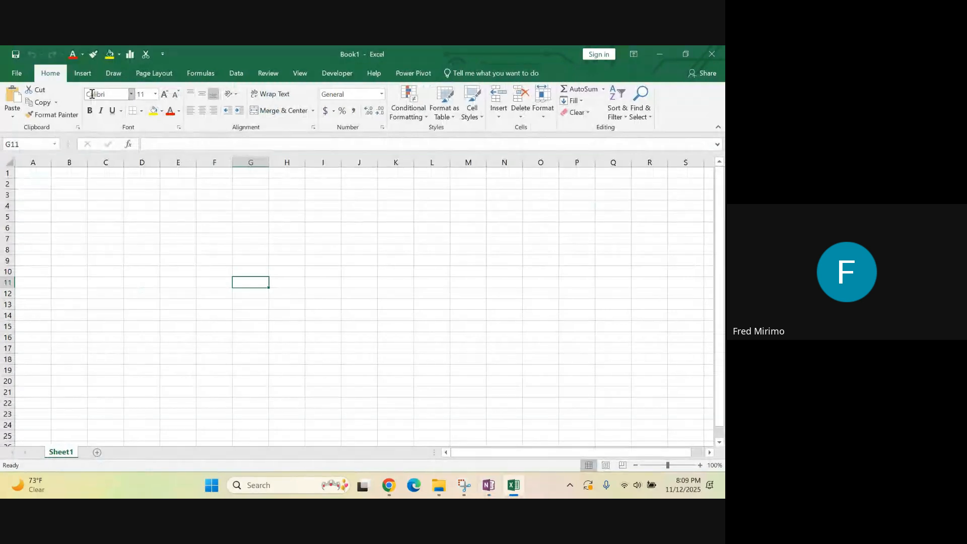
{"action": "left_click", "coordinate": [466, 487]}
{"action": "left_click", "coordinate": [241, 161]}
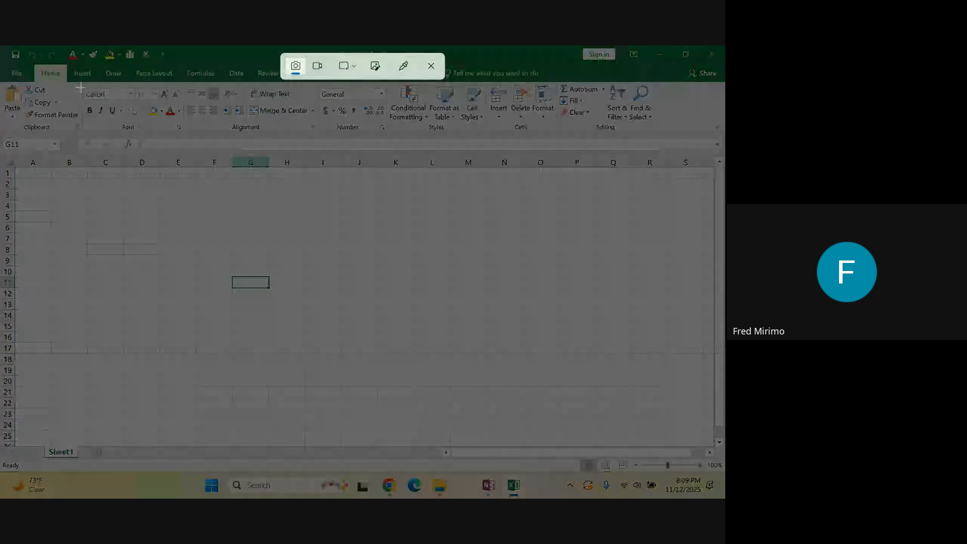
{"action": "left_click_drag", "start_coordinate": [73, 79], "coordinate": [187, 138]}
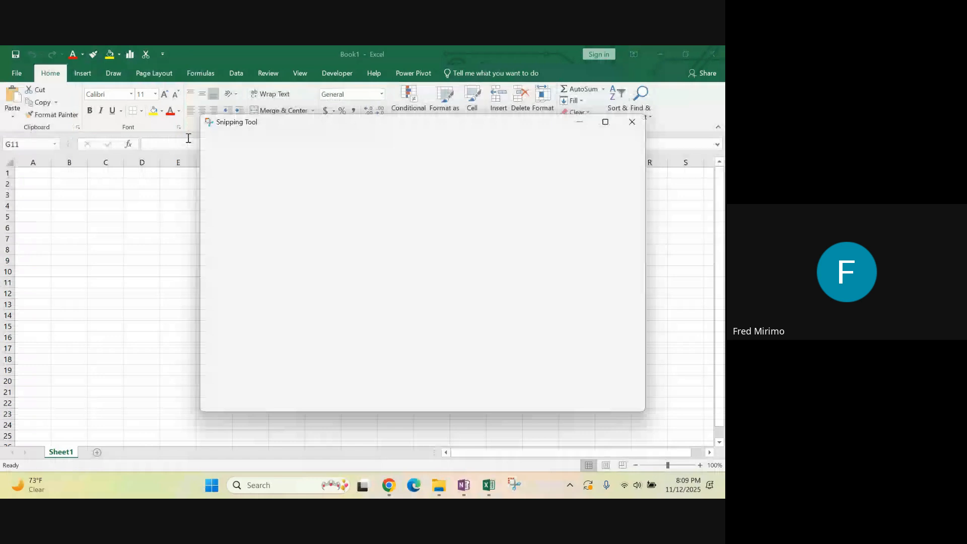
{"action": "left_click", "coordinate": [606, 123]}
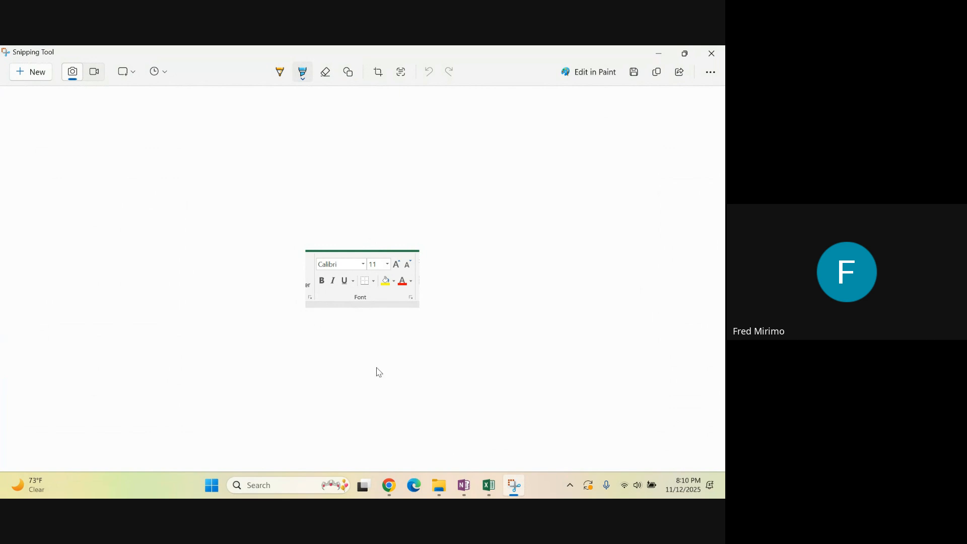
Return to OneNote and highlight the Borders bullet under Font Group, including its description "Add cell borders."
{"action": "left_click", "coordinate": [491, 491]}
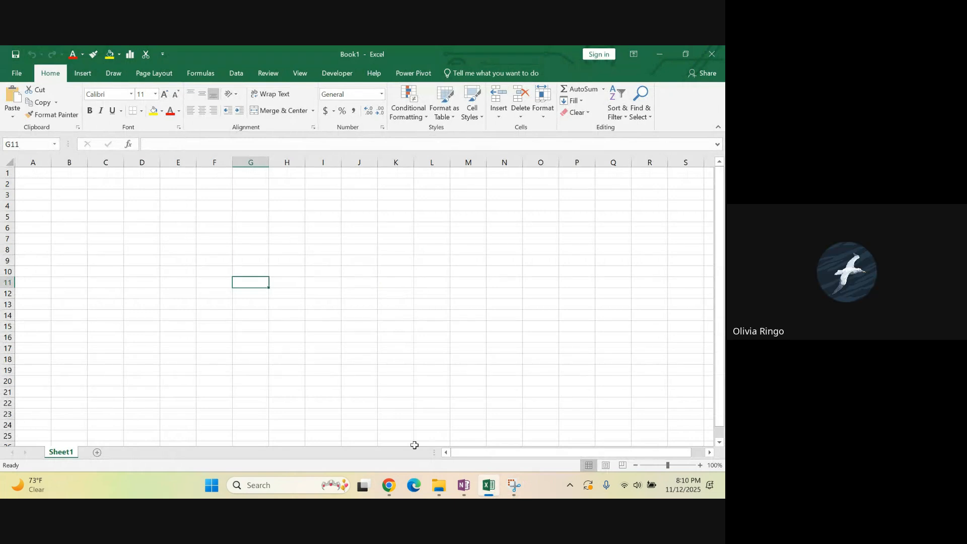
{"action": "left_click", "coordinate": [463, 485]}
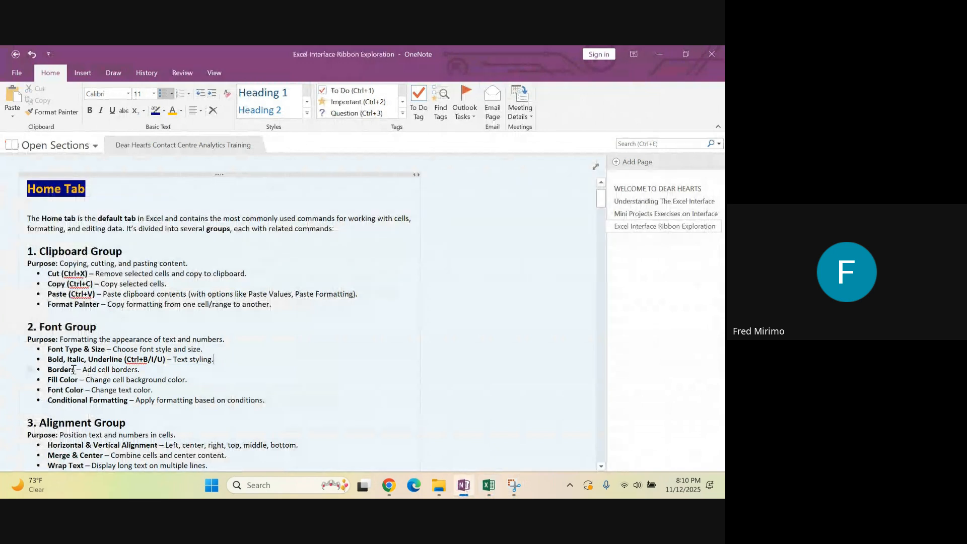
{"action": "left_click_drag", "start_coordinate": [141, 372], "coordinate": [46, 370]}
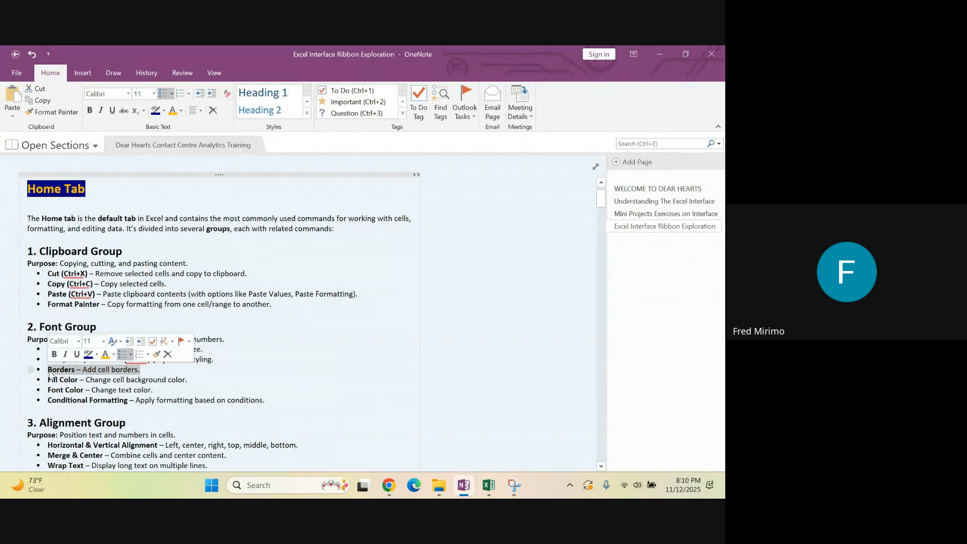
{"action": "left_click", "coordinate": [75, 371]}
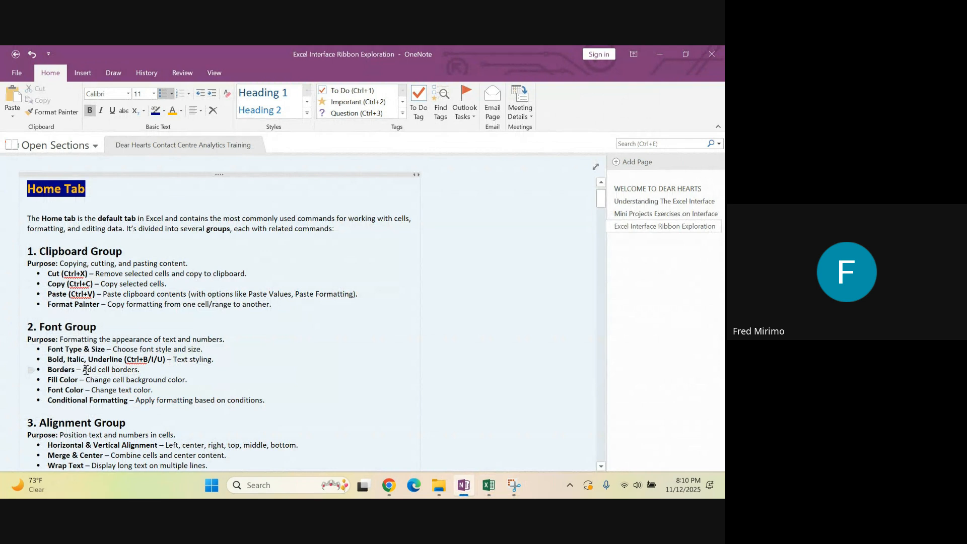
{"action": "left_click_drag", "start_coordinate": [82, 371], "coordinate": [143, 374]}
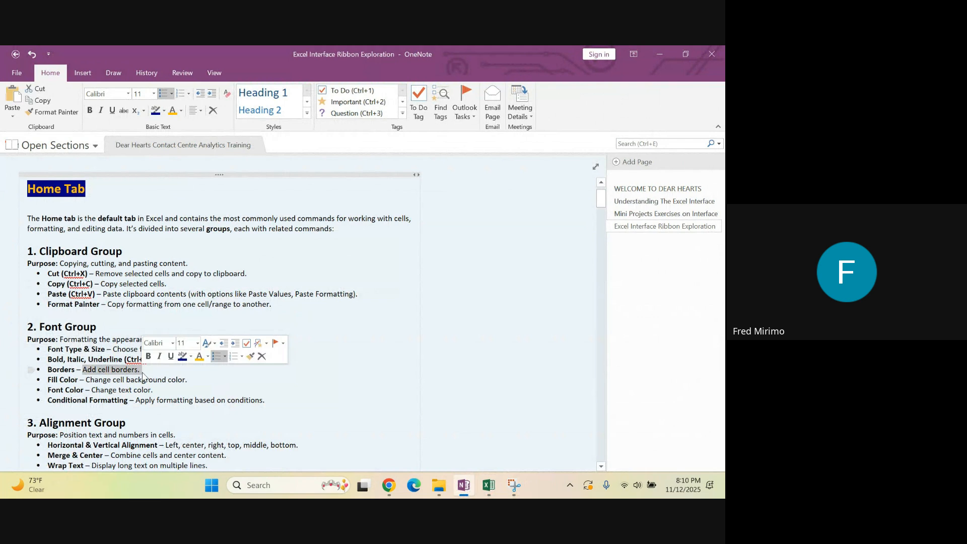
Switch to the Excel workbook and apply All Borders to the range C4:F12
{"action": "left_click", "coordinate": [485, 487]}
{"action": "left_click", "coordinate": [114, 216]}
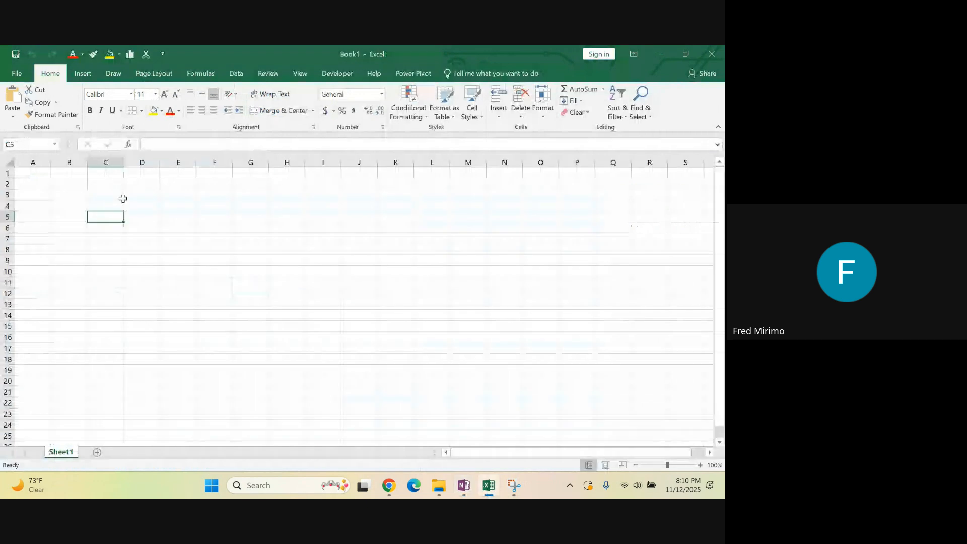
{"action": "left_click_drag", "start_coordinate": [96, 202], "coordinate": [202, 293]}
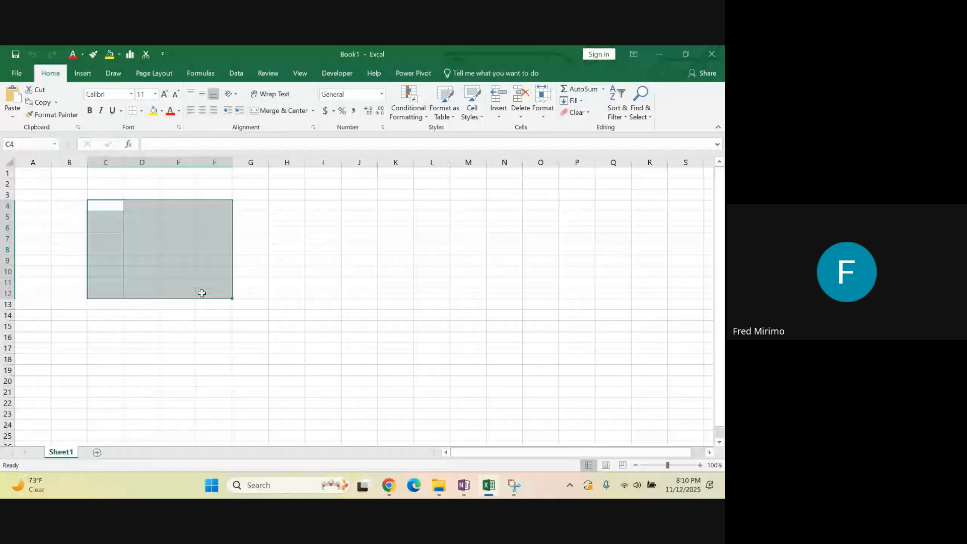
{"action": "left_click", "coordinate": [141, 110]}
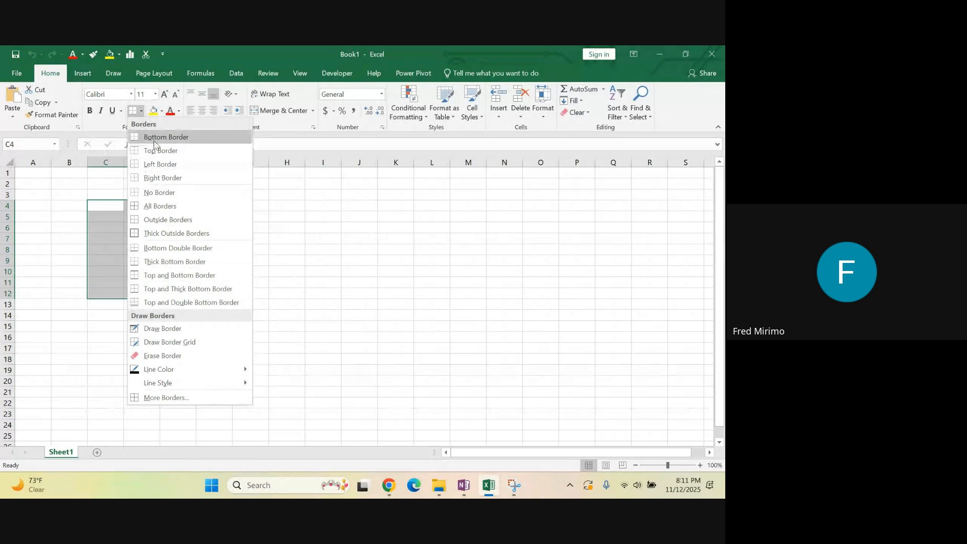
{"action": "left_click", "coordinate": [135, 207]}
{"action": "left_click", "coordinate": [323, 227]}
{"action": "left_click", "coordinate": [372, 226]}
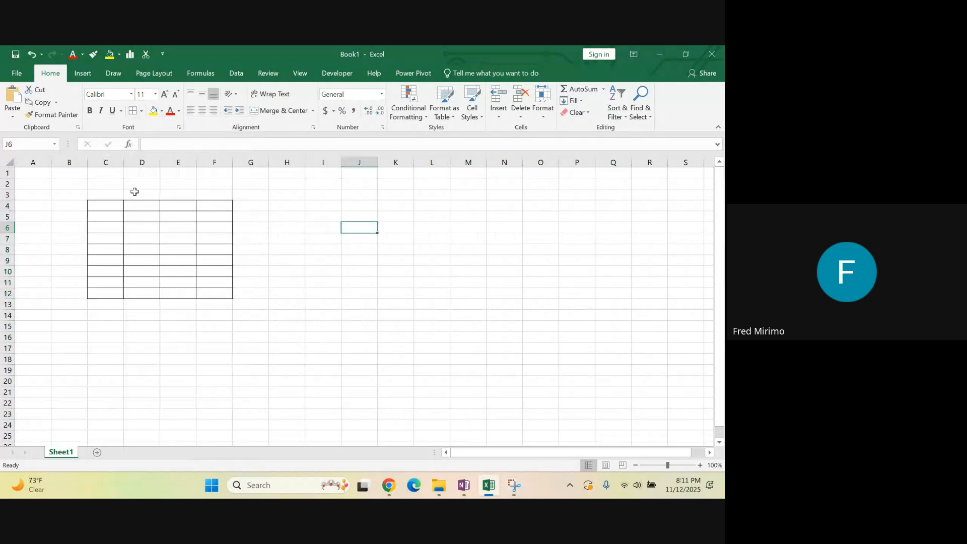
{"action": "mouse_move", "coordinate": [103, 205]}
{"action": "left_mouse_down"}
{"action": "mouse_move", "coordinate": [203, 272]}
{"action": "mouse_move", "coordinate": [211, 297]}
{"action": "left_mouse_up"}
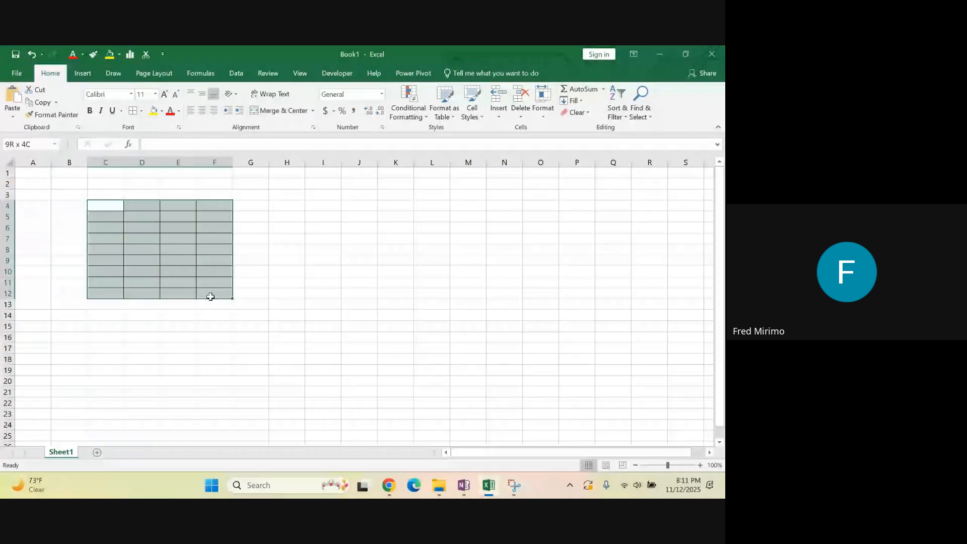
{"action": "left_click", "coordinate": [323, 282]}
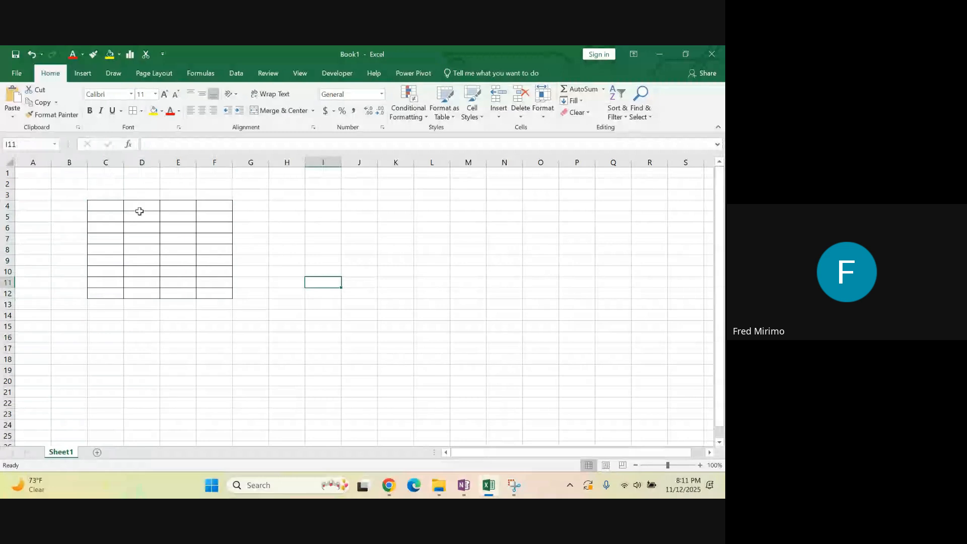
Set the border line color to orange and draw outline borders around H3:H5 and H8:I15
{"action": "left_click", "coordinate": [141, 111]}
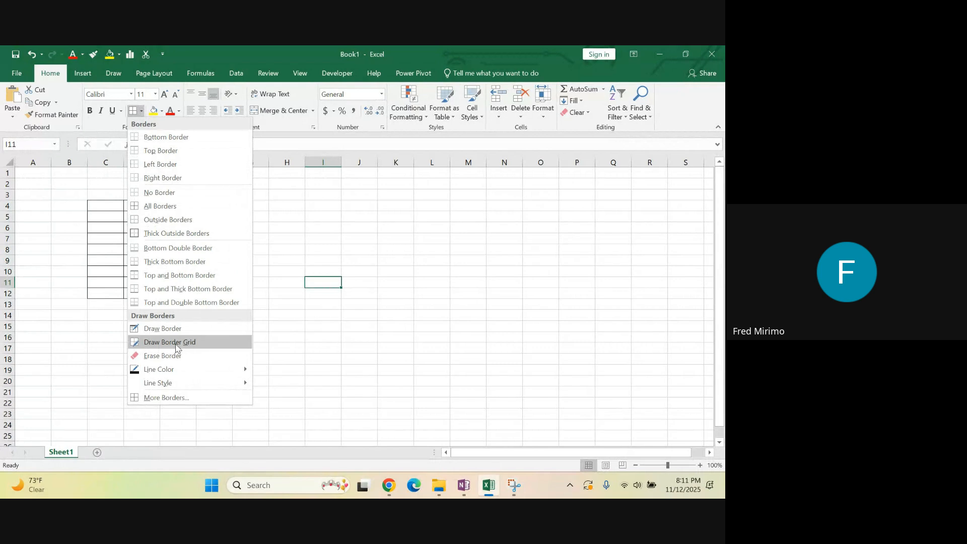
{"action": "mouse_move", "coordinate": [207, 371]}
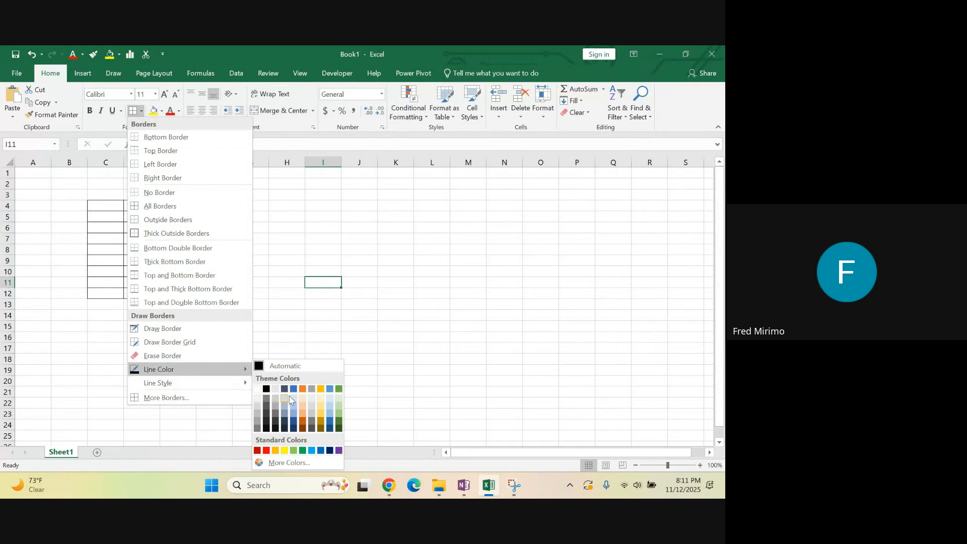
{"action": "left_click", "coordinate": [276, 451]}
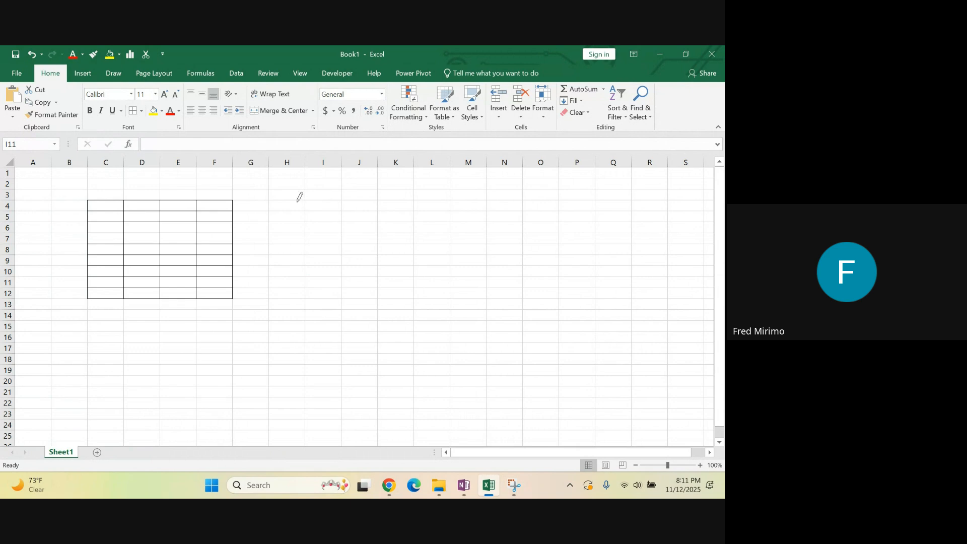
{"action": "left_click_drag", "start_coordinate": [283, 196], "coordinate": [277, 217]}
{"action": "mouse_move", "coordinate": [270, 244]}
{"action": "left_mouse_down"}
{"action": "mouse_move", "coordinate": [308, 292]}
{"action": "mouse_move", "coordinate": [314, 329]}
{"action": "left_mouse_up"}
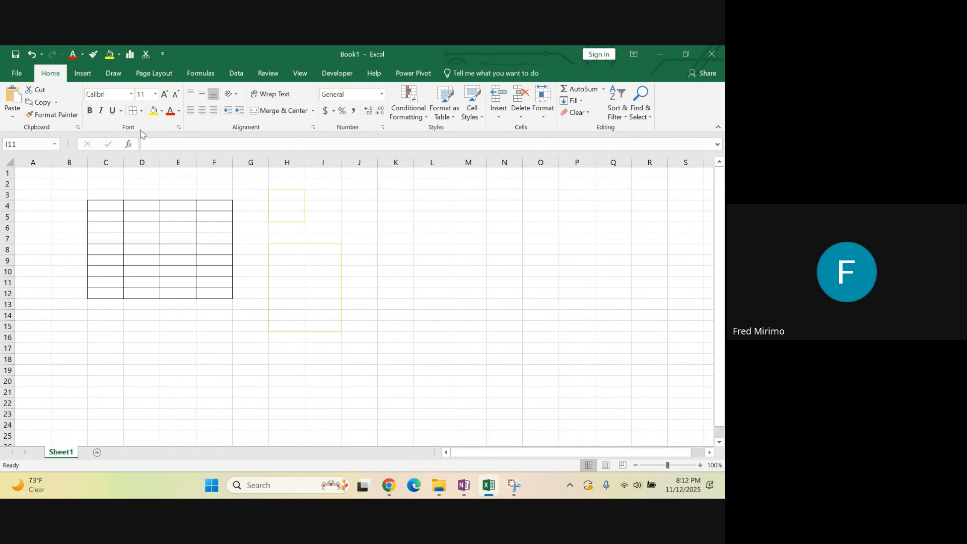
Open the Format Cells font settings and examine the Fill, Protection, Border and Font options
{"action": "left_click", "coordinate": [180, 129]}
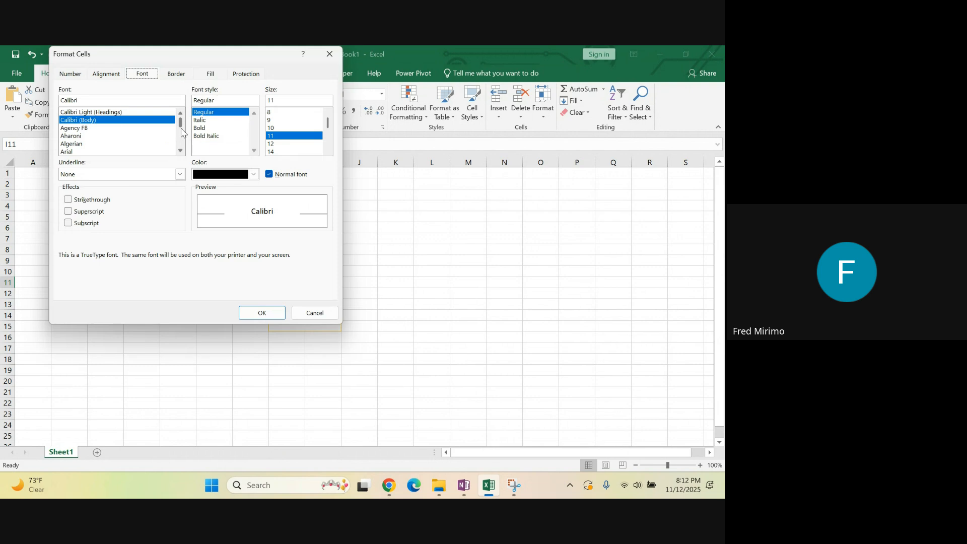
{"action": "left_click", "coordinate": [326, 54]}
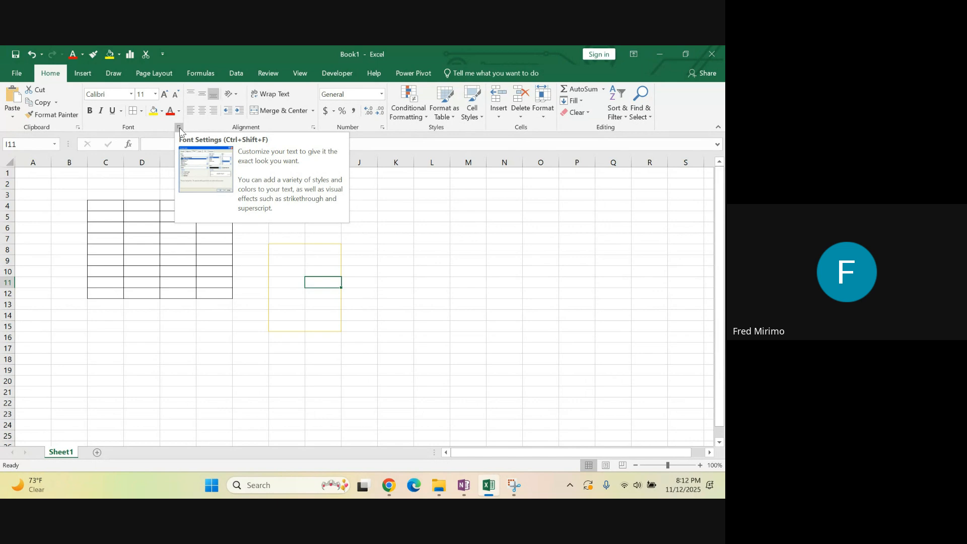
{"action": "left_click", "coordinate": [180, 128]}
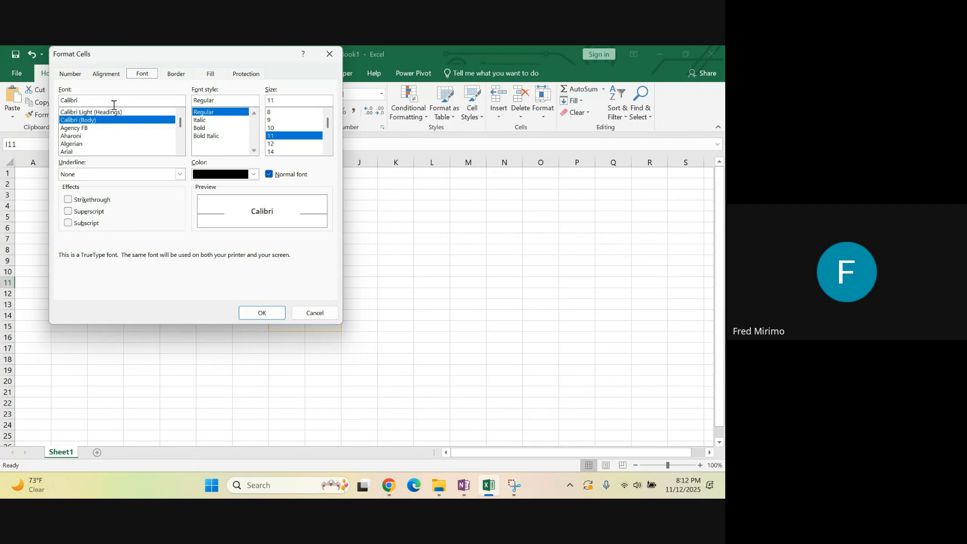
{"action": "left_click", "coordinate": [210, 75]}
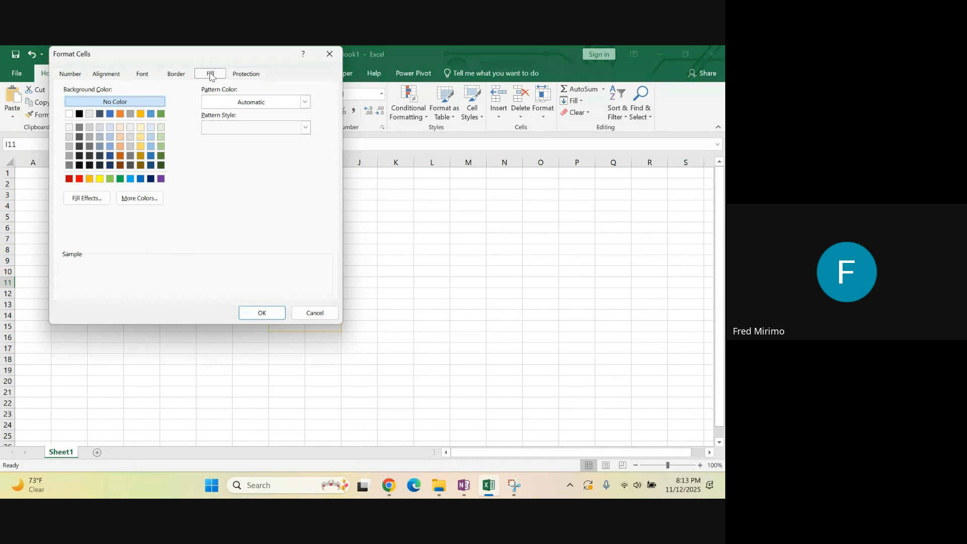
{"action": "left_click", "coordinate": [238, 76]}
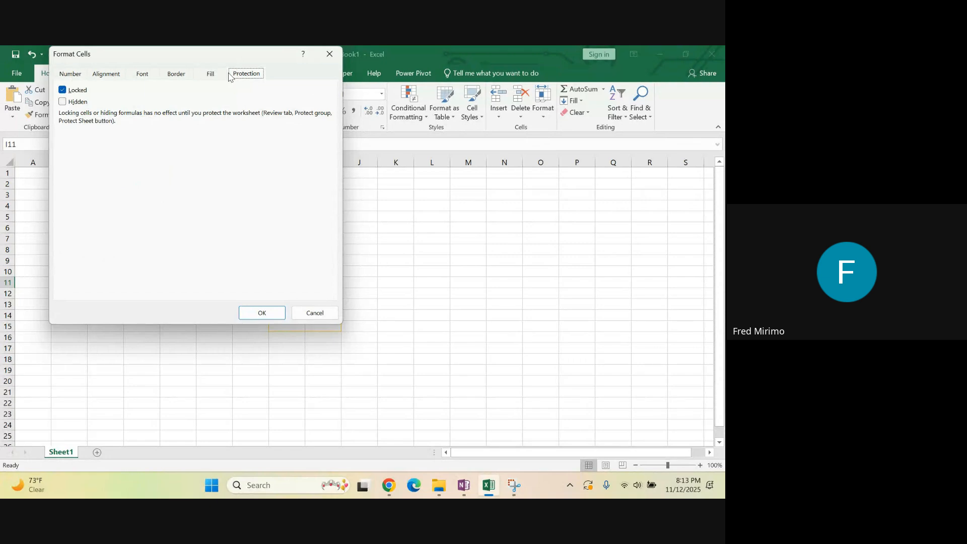
{"action": "left_click", "coordinate": [214, 75]}
{"action": "left_click", "coordinate": [181, 75]}
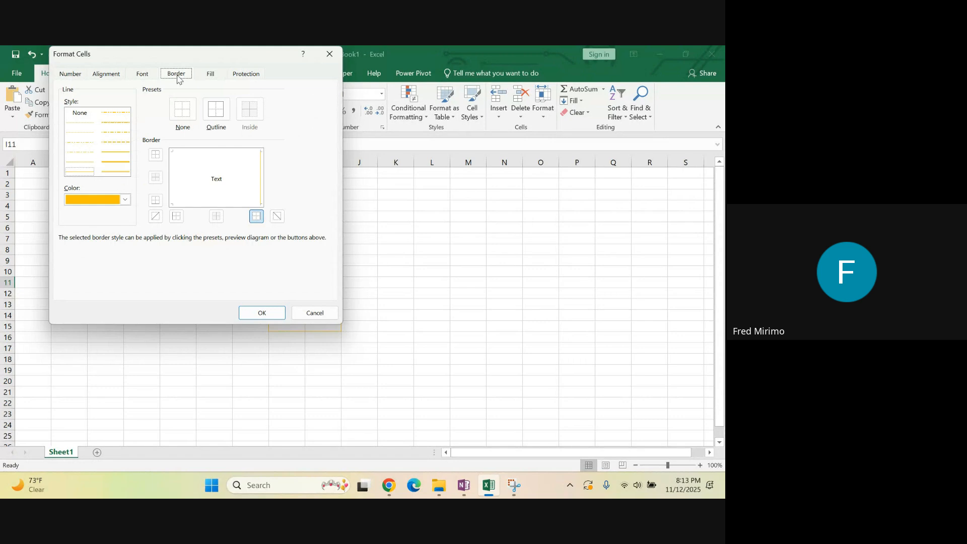
{"action": "left_click", "coordinate": [149, 76]}
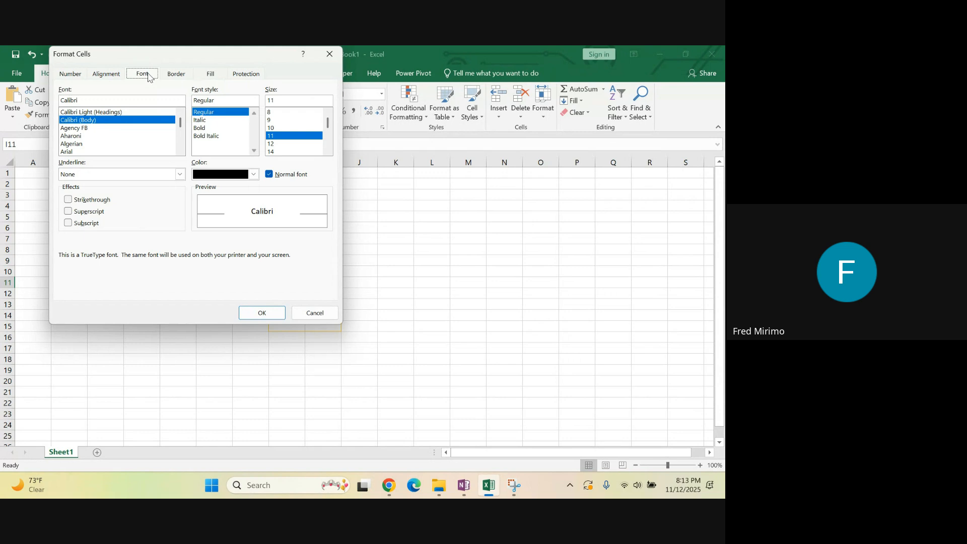
Try different font sizes and styles in Format Cells, ending with size 10 and the Regular style
{"action": "left_click", "coordinate": [275, 146]}
{"action": "left_click", "coordinate": [276, 152]}
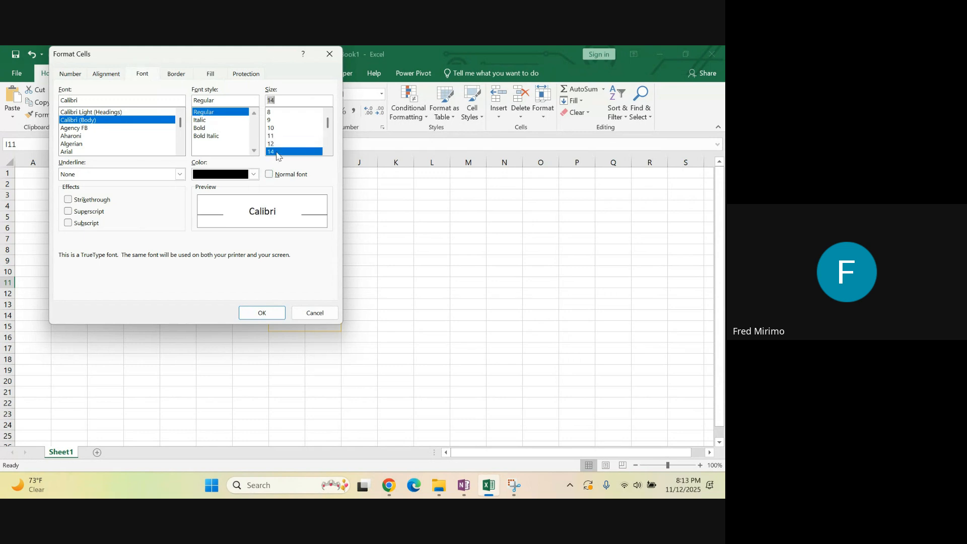
{"action": "left_click", "coordinate": [273, 128]}
{"action": "left_click", "coordinate": [208, 121]}
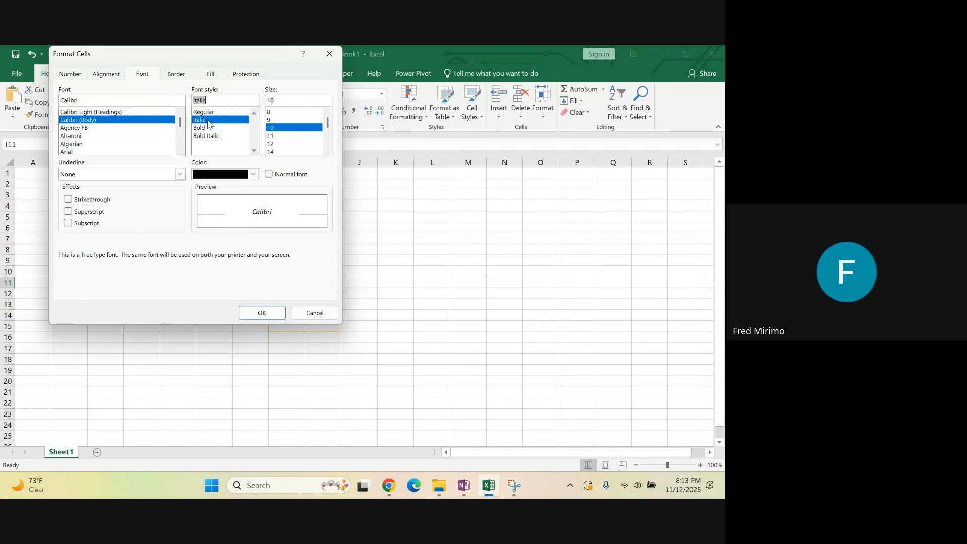
{"action": "left_click", "coordinate": [209, 112]}
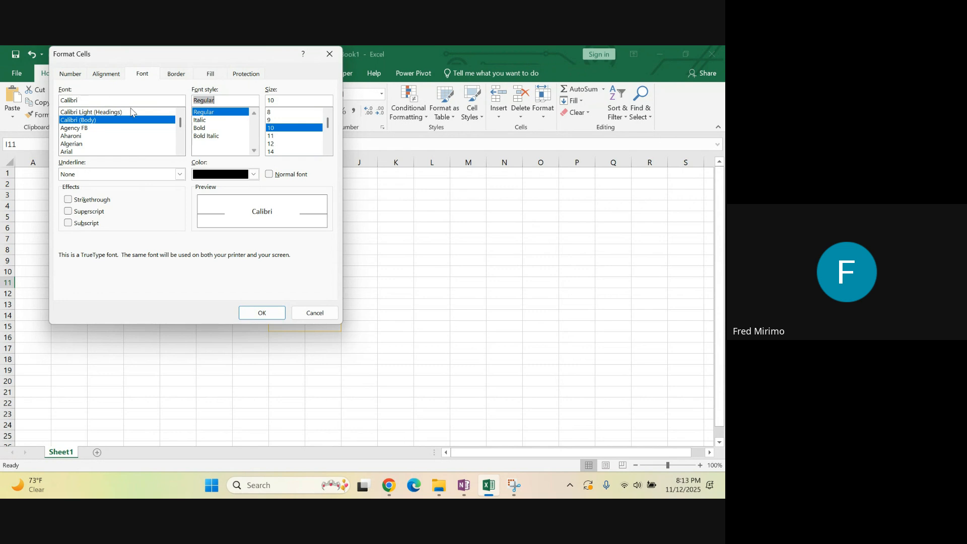
Browse the list of available fonts in the Format Cells dialog
{"action": "scroll", "coordinate": [93, 136], "scroll_direction": "down", "scroll_amount": 3}
{"action": "scroll", "coordinate": [96, 132], "scroll_direction": "down", "scroll_amount": 20}
{"action": "scroll", "coordinate": [91, 131], "scroll_direction": "down", "scroll_amount": 4}
{"action": "scroll", "coordinate": [89, 137], "scroll_direction": "down", "scroll_amount": 20}
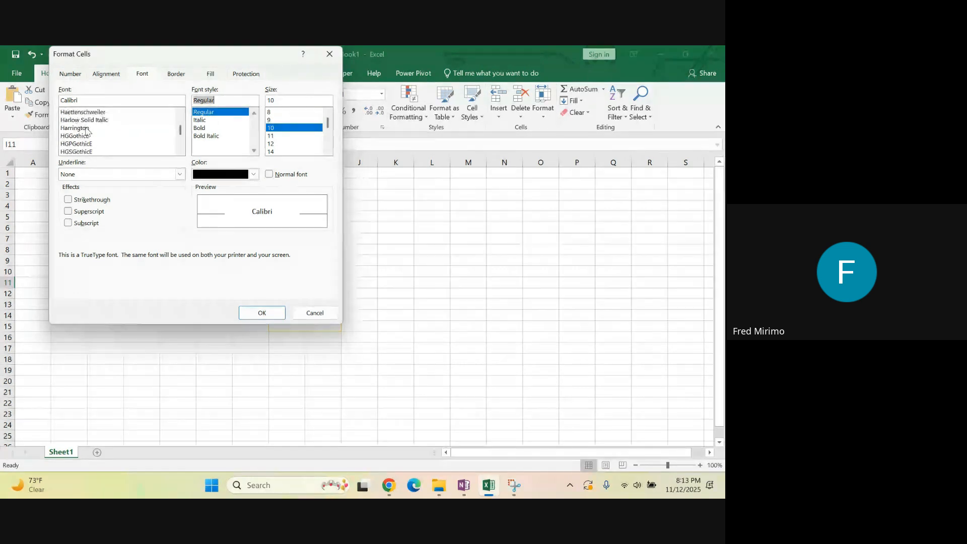
{"action": "scroll", "coordinate": [91, 133], "scroll_direction": "down", "scroll_amount": 5}
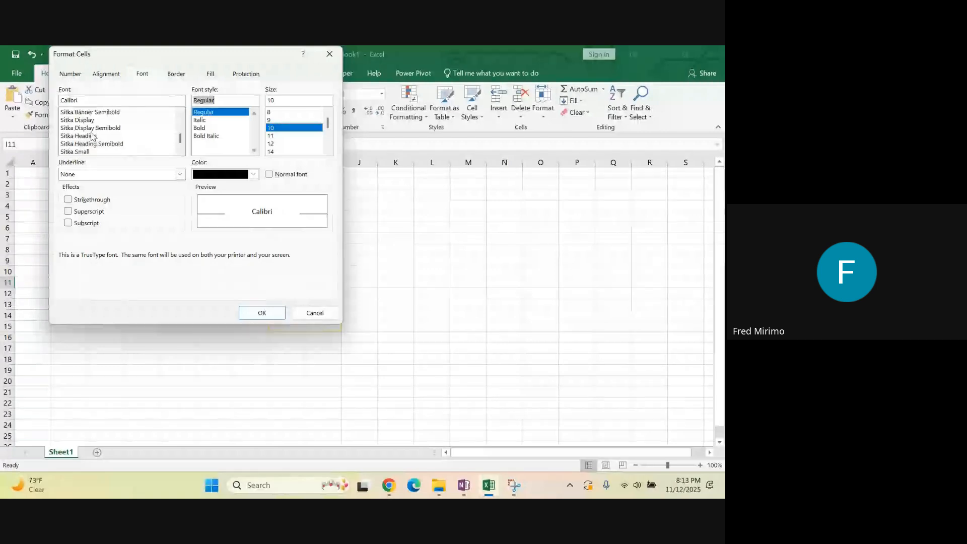
{"action": "scroll", "coordinate": [97, 132], "scroll_direction": "down", "scroll_amount": 5}
{"action": "scroll", "coordinate": [95, 132], "scroll_direction": "up", "scroll_amount": 6}
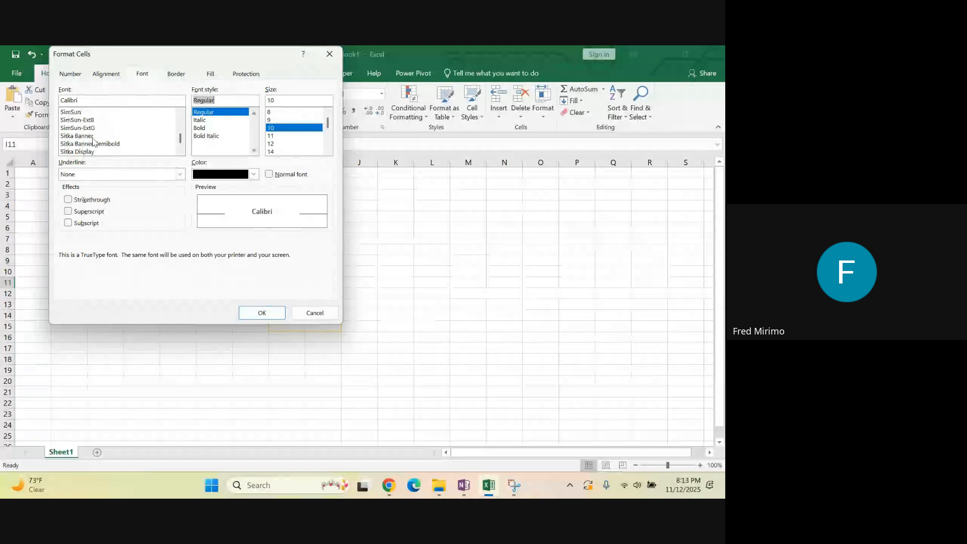
{"action": "scroll", "coordinate": [94, 139], "scroll_direction": "up", "scroll_amount": 15}
{"action": "scroll", "coordinate": [95, 135], "scroll_direction": "up", "scroll_amount": 10}
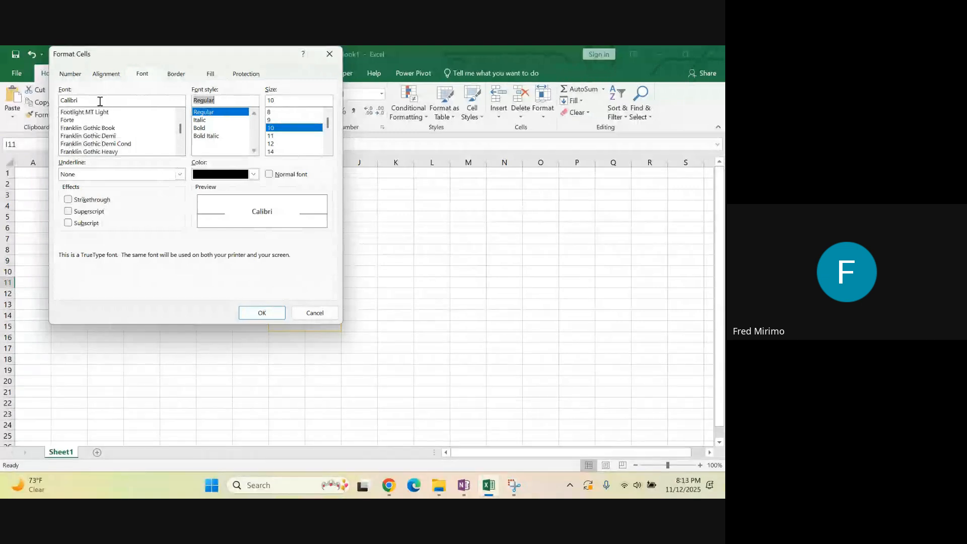
Review the horizontal alignment options in Format Cells and apply a 27-degree text orientation to cell I11
{"action": "left_click", "coordinate": [106, 74]}
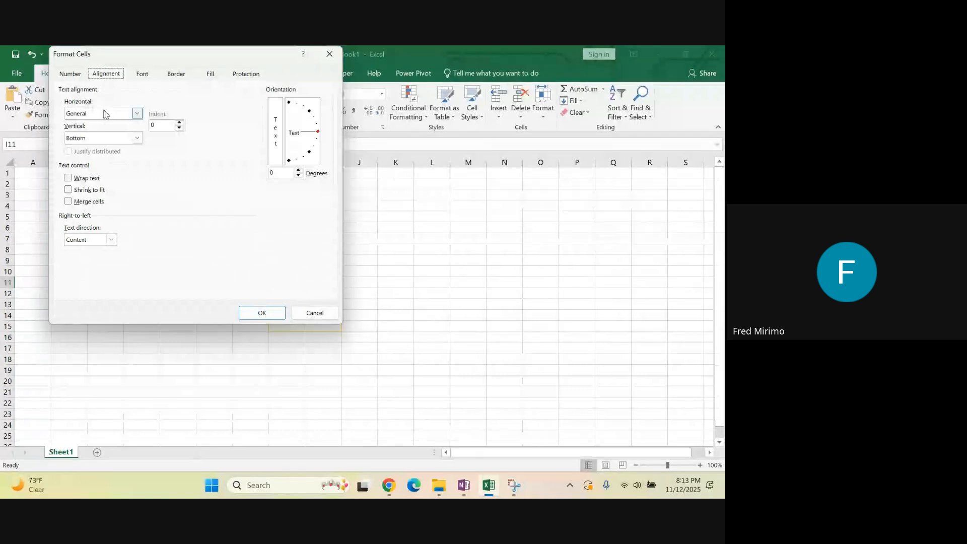
{"action": "left_click", "coordinate": [139, 115]}
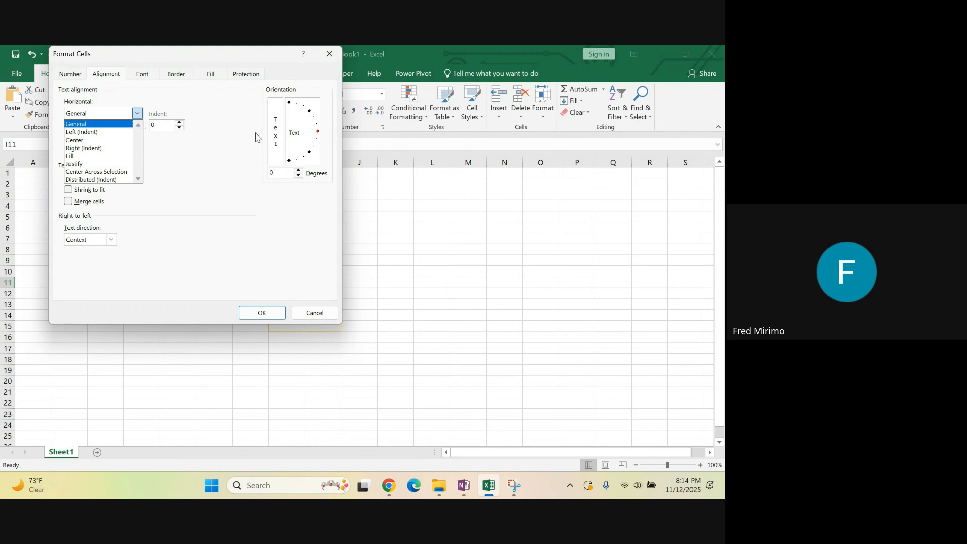
{"action": "left_click", "coordinate": [312, 135]}
{"action": "left_click_drag", "start_coordinate": [313, 135], "coordinate": [305, 121]}
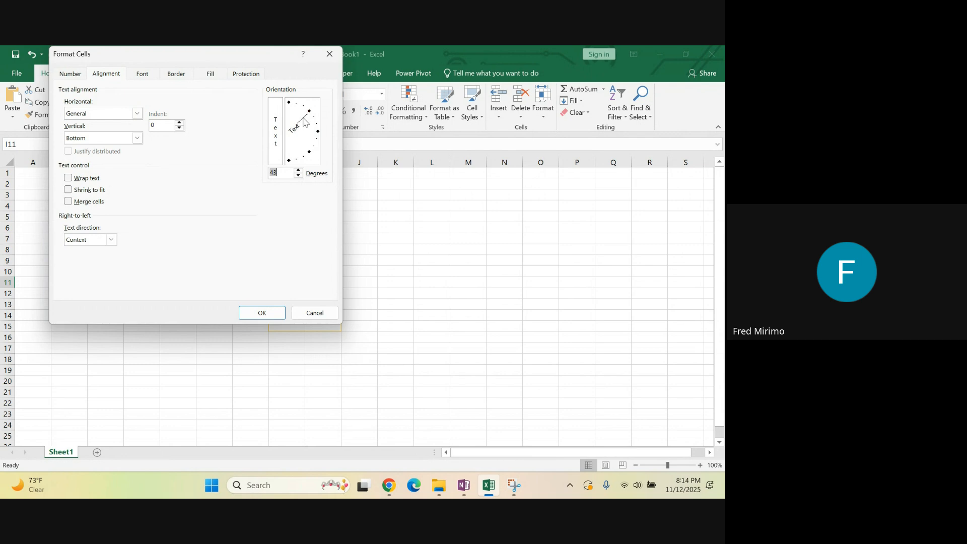
{"action": "mouse_move", "coordinate": [306, 124]}
{"action": "left_mouse_down"}
{"action": "mouse_move", "coordinate": [296, 160]}
{"action": "mouse_move", "coordinate": [306, 125]}
{"action": "left_mouse_up"}
{"action": "mouse_move", "coordinate": [304, 133]}
{"action": "left_mouse_down"}
{"action": "mouse_move", "coordinate": [304, 146]}
{"action": "mouse_move", "coordinate": [300, 123]}
{"action": "left_mouse_up"}
{"action": "left_click_drag", "start_coordinate": [299, 124], "coordinate": [302, 130]}
{"action": "left_click", "coordinate": [263, 316]}
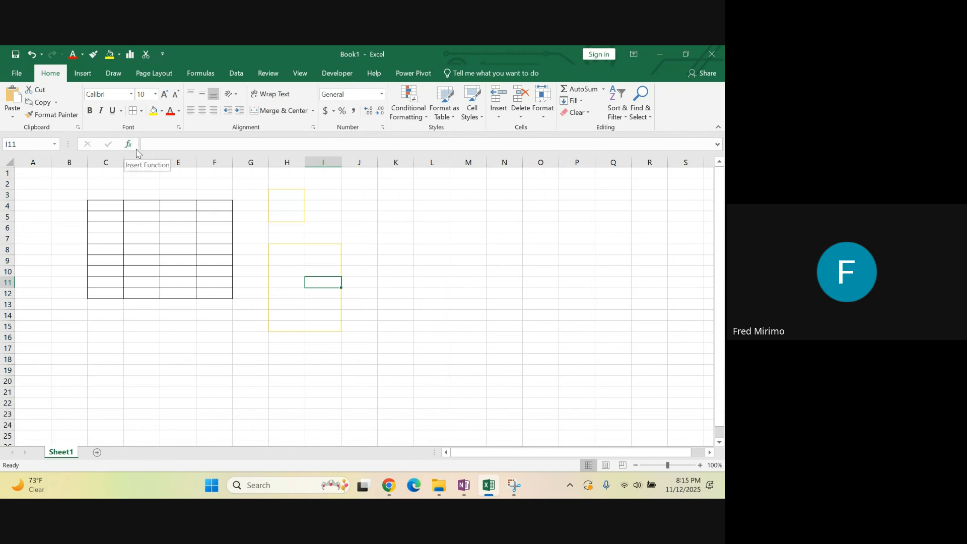
Show and hide the Clipboard pane, and highlight the Conditional Formatting line in the OneNote notes
{"action": "left_click", "coordinate": [78, 128]}
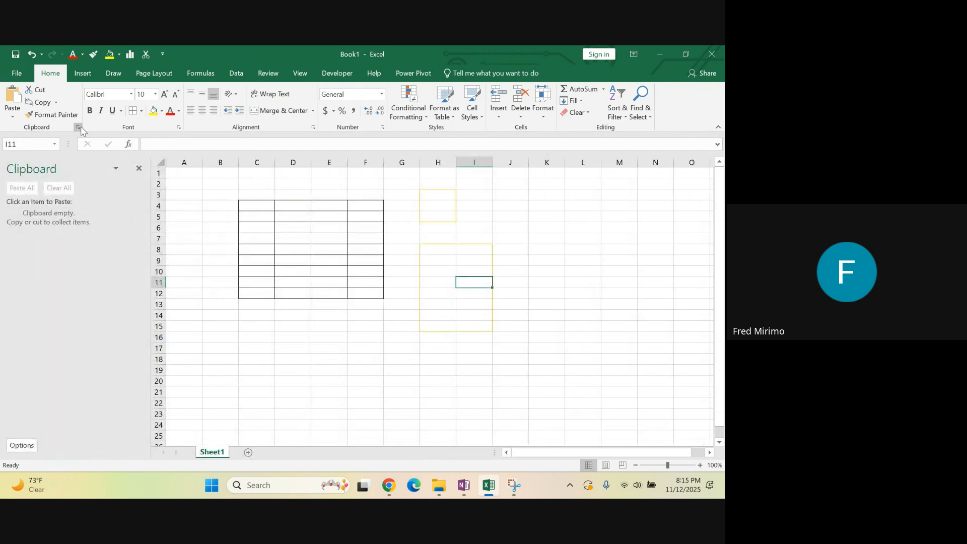
{"action": "left_click", "coordinate": [80, 128]}
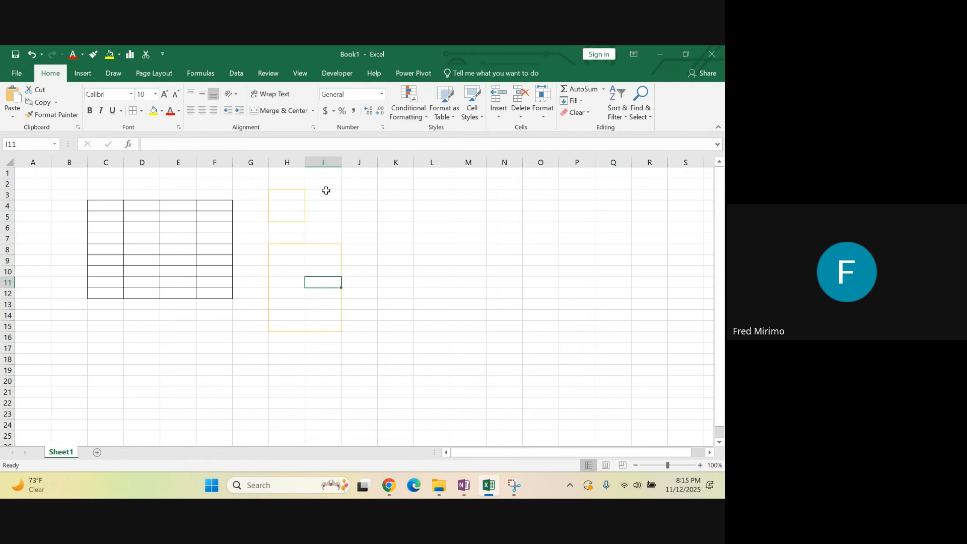
{"action": "mouse_move", "coordinate": [402, 491]}
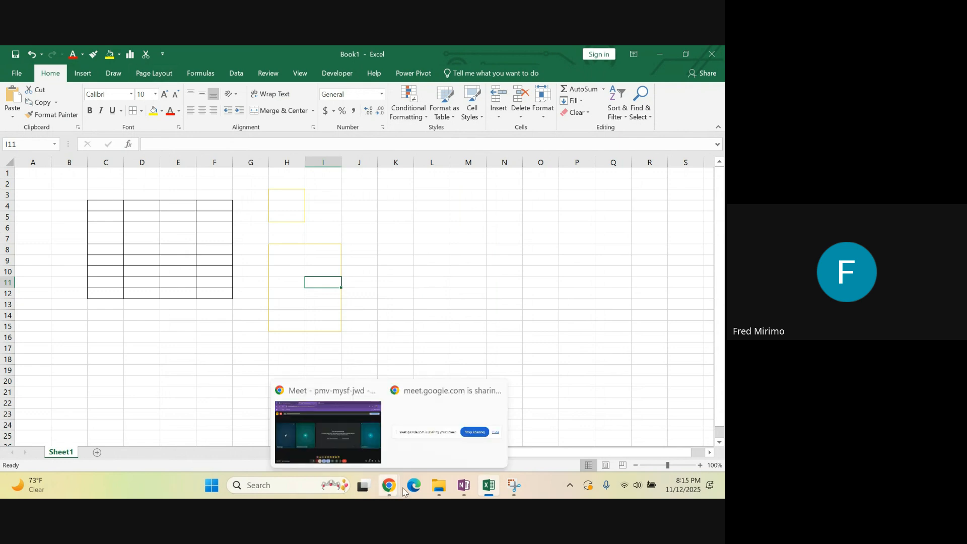
{"action": "left_click", "coordinate": [464, 486]}
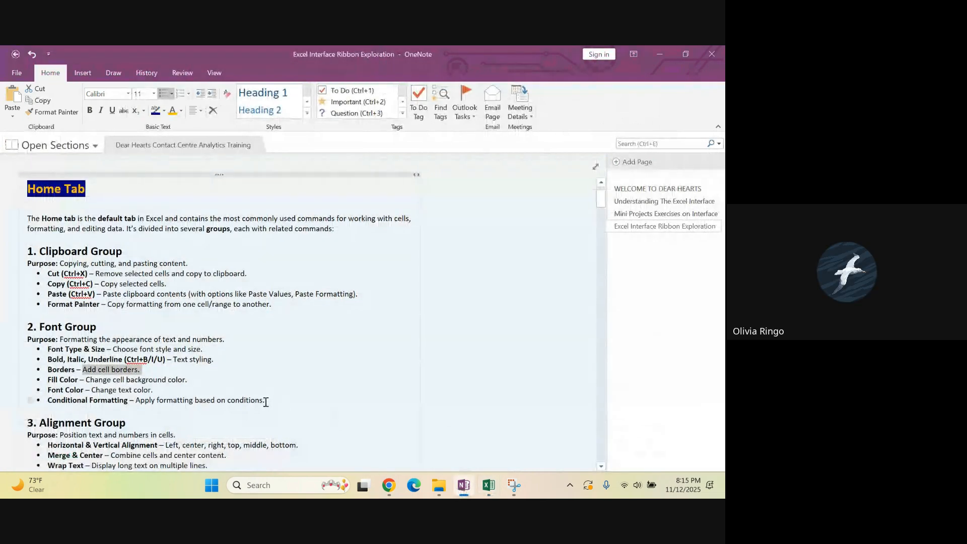
{"action": "left_click_drag", "start_coordinate": [266, 400], "coordinate": [49, 400]}
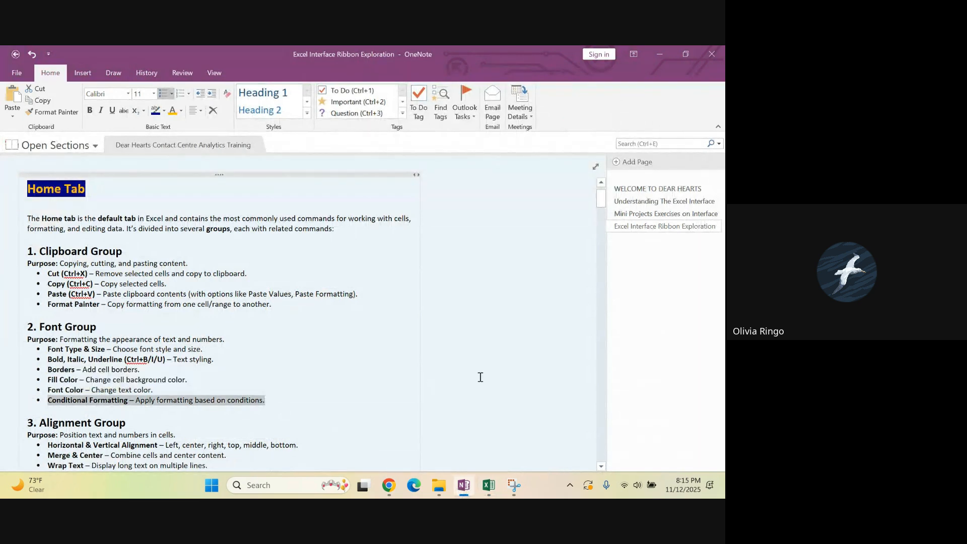
{"action": "left_click", "coordinate": [397, 323]}
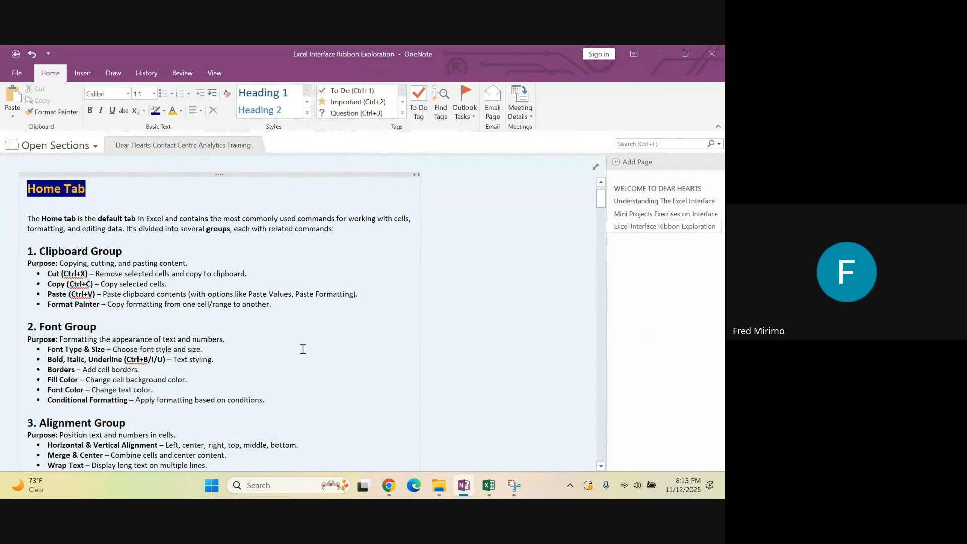
Switch back to Excel and enter a person's first name in cell J3
{"action": "left_click", "coordinate": [488, 485]}
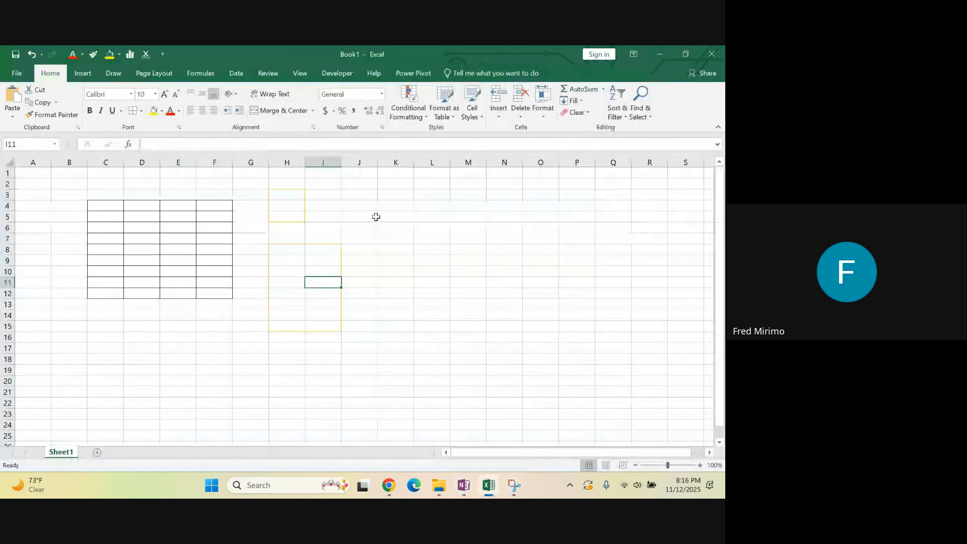
{"action": "left_click", "coordinate": [349, 196]}
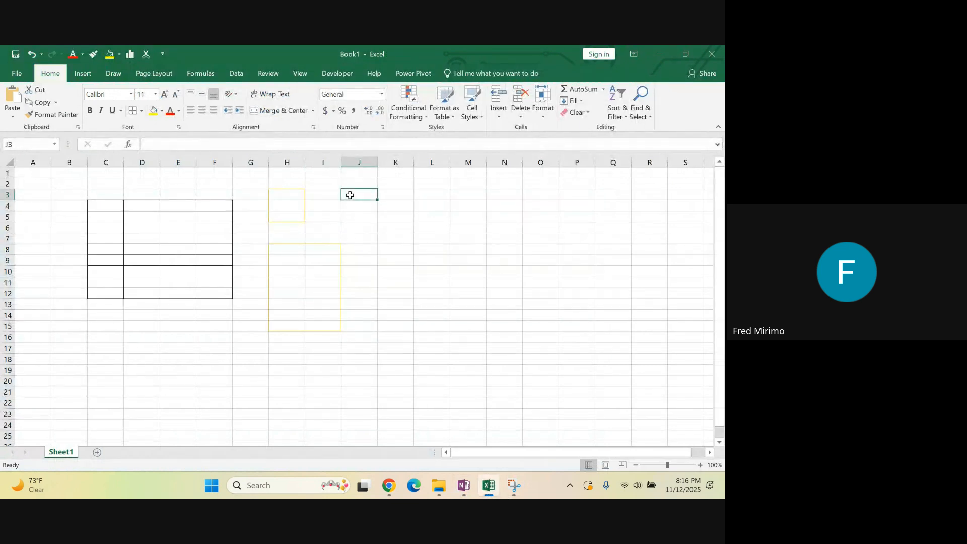
{"action": "type", "text": "o"}
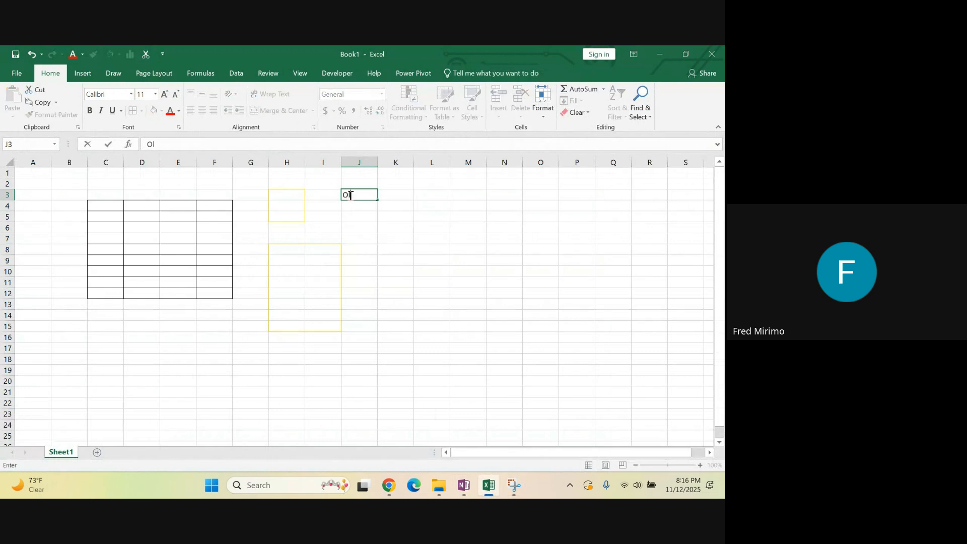
{"action": "type", "text": "livia"}
{"action": "left_click", "coordinate": [374, 250]}
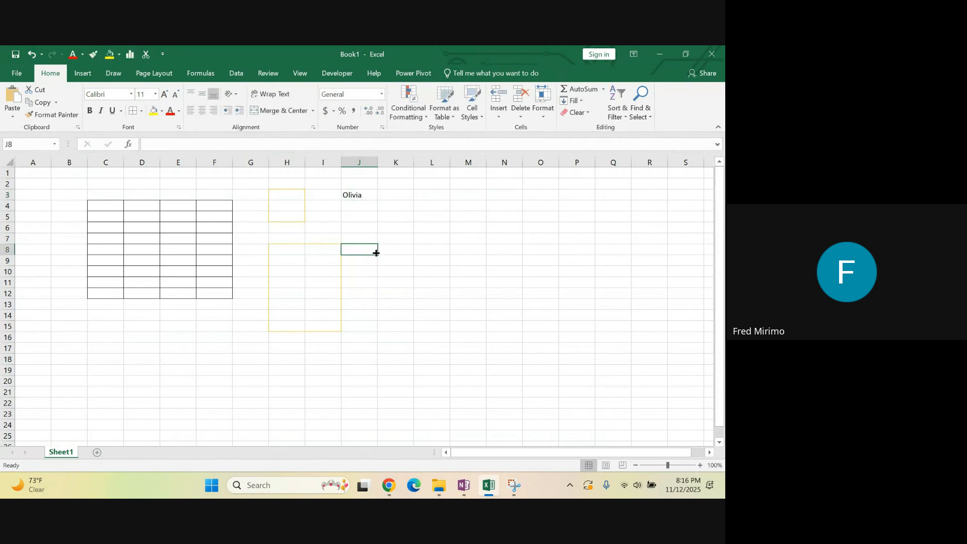
Set the horizontal alignment of cell J3 to Left (Indent) in Format Cells
{"action": "left_click", "coordinate": [352, 216]}
{"action": "left_click", "coordinate": [357, 196]}
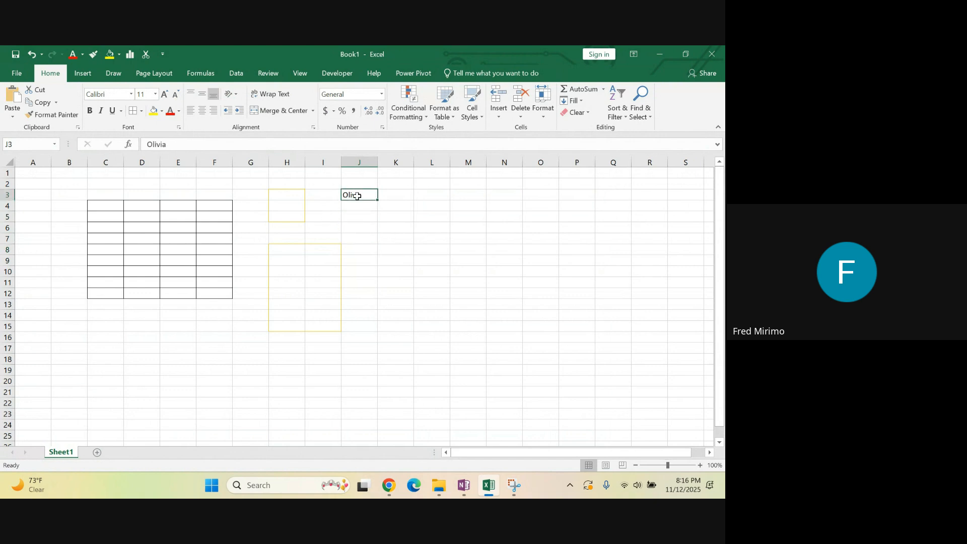
{"action": "left_click", "coordinate": [179, 128]}
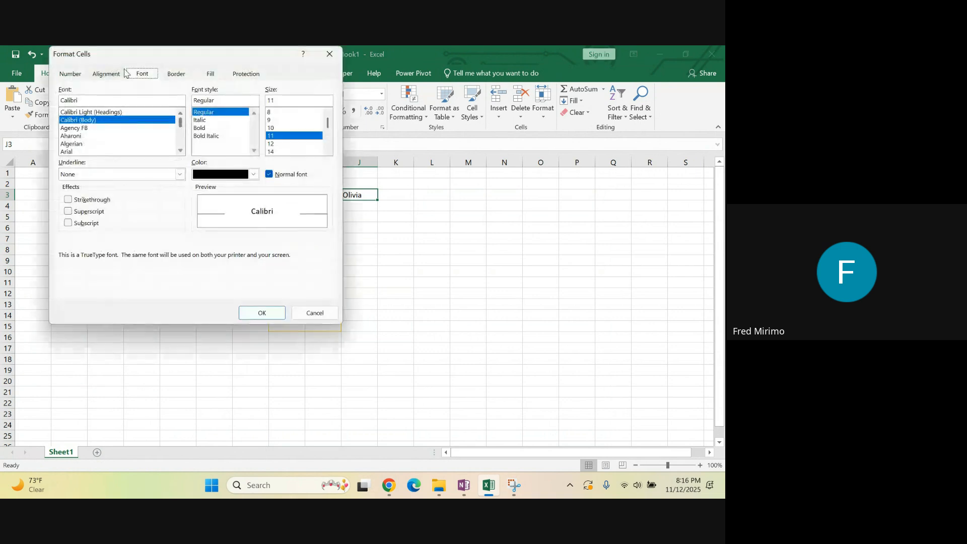
{"action": "left_click", "coordinate": [120, 74]}
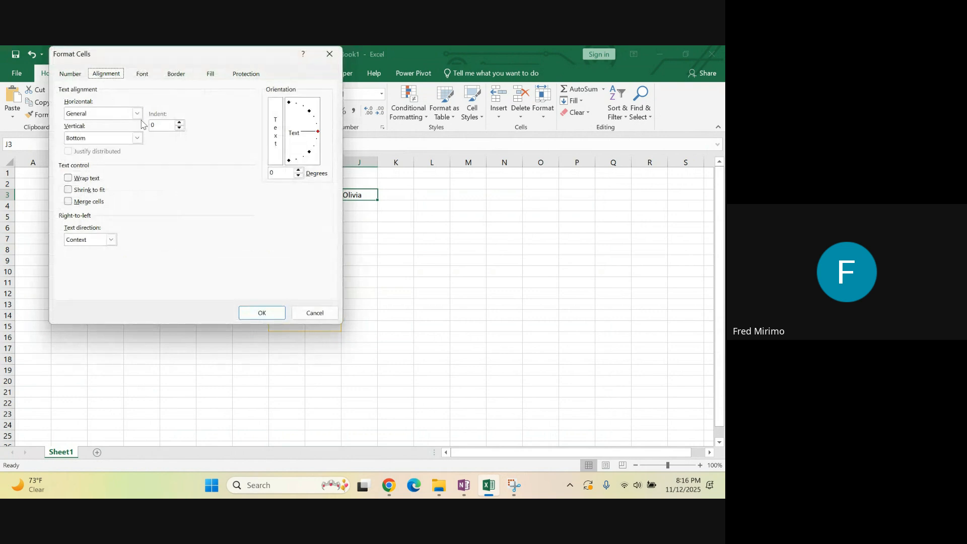
{"action": "left_click", "coordinate": [137, 113]}
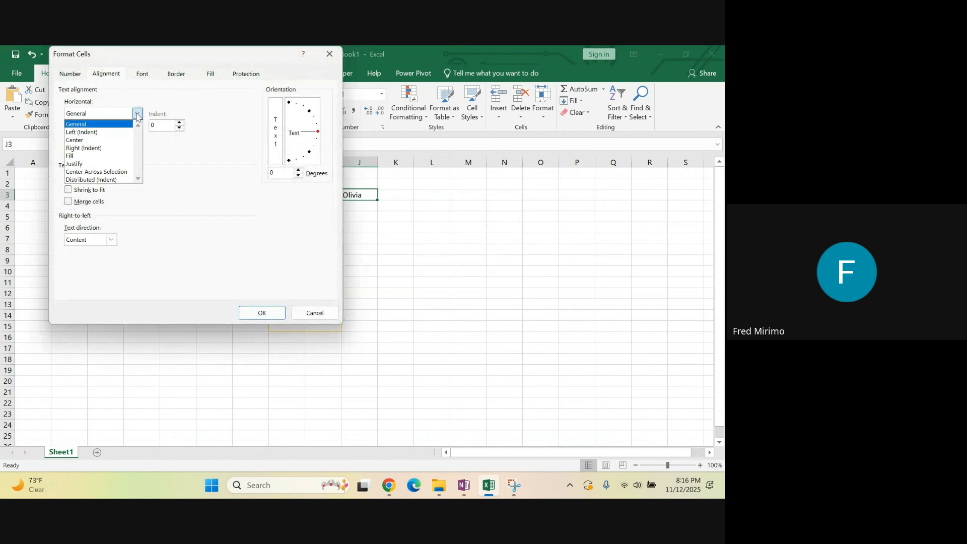
{"action": "left_click", "coordinate": [101, 132]}
{"action": "left_click", "coordinate": [266, 316]}
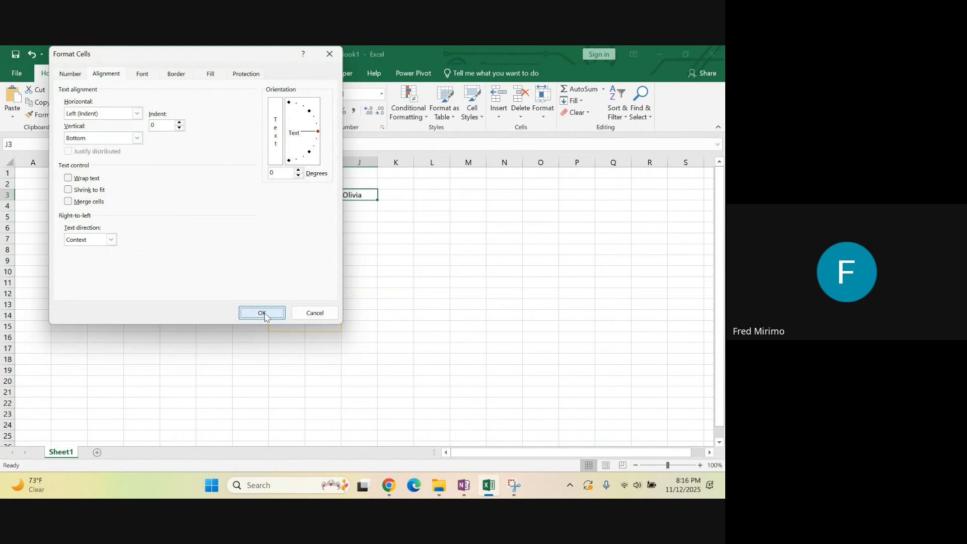
Change the horizontal alignment of cell J3 to Right (Indent) in Format Cells
{"action": "left_click", "coordinate": [358, 236]}
{"action": "left_click", "coordinate": [353, 195]}
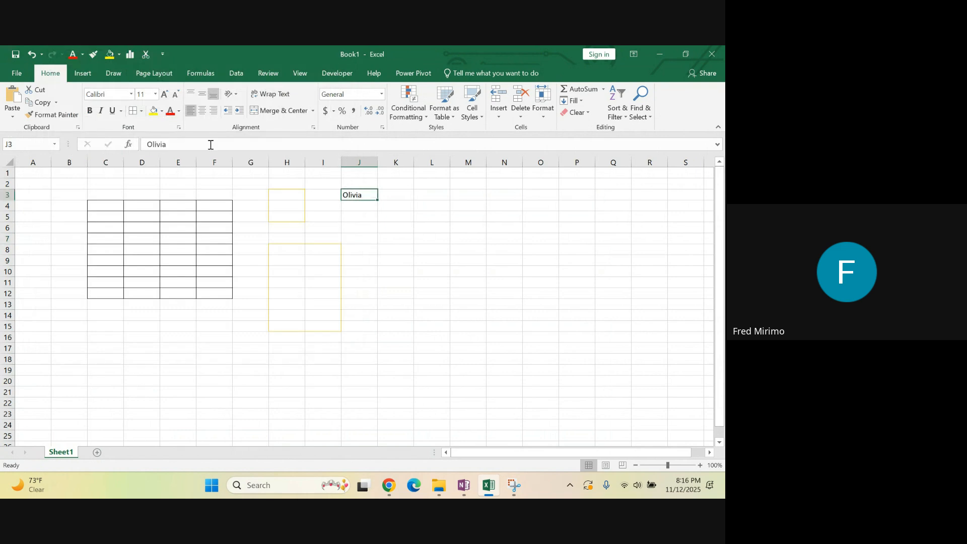
{"action": "left_click", "coordinate": [179, 127]}
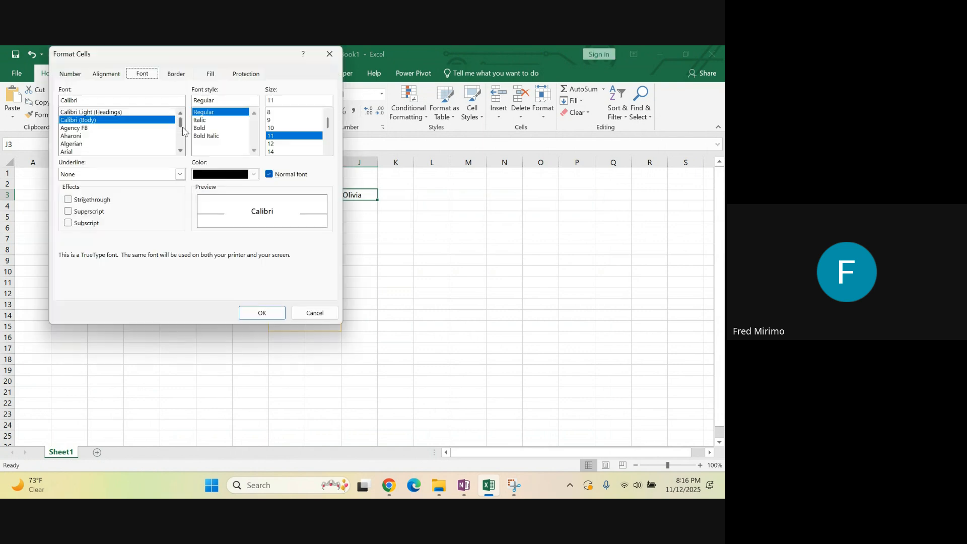
{"action": "left_click", "coordinate": [107, 74]}
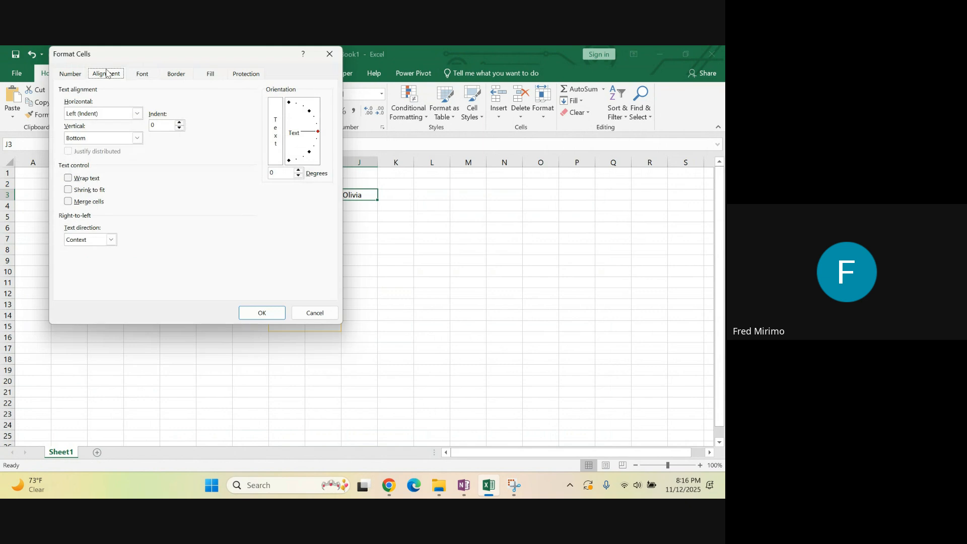
{"action": "left_click", "coordinate": [137, 113]}
{"action": "left_click", "coordinate": [89, 148]}
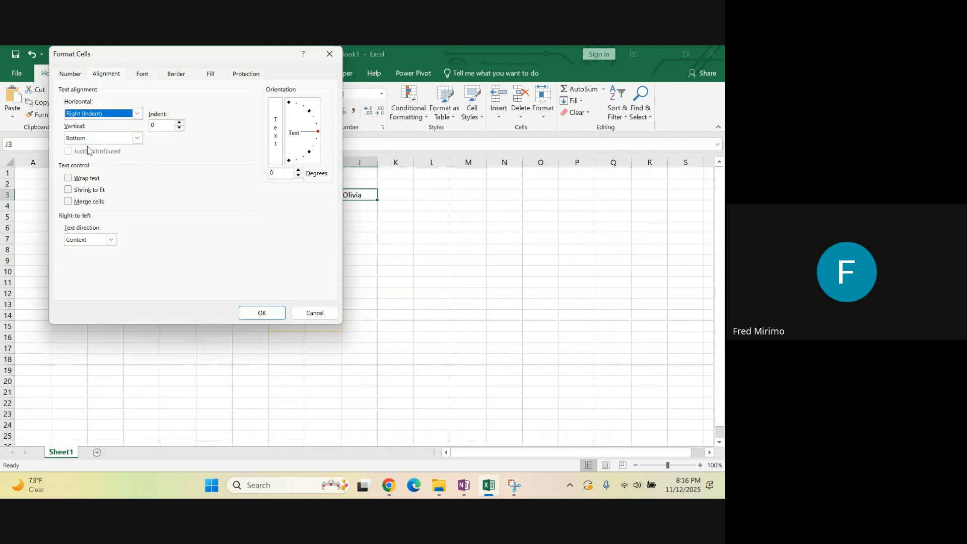
{"action": "left_click", "coordinate": [258, 313]}
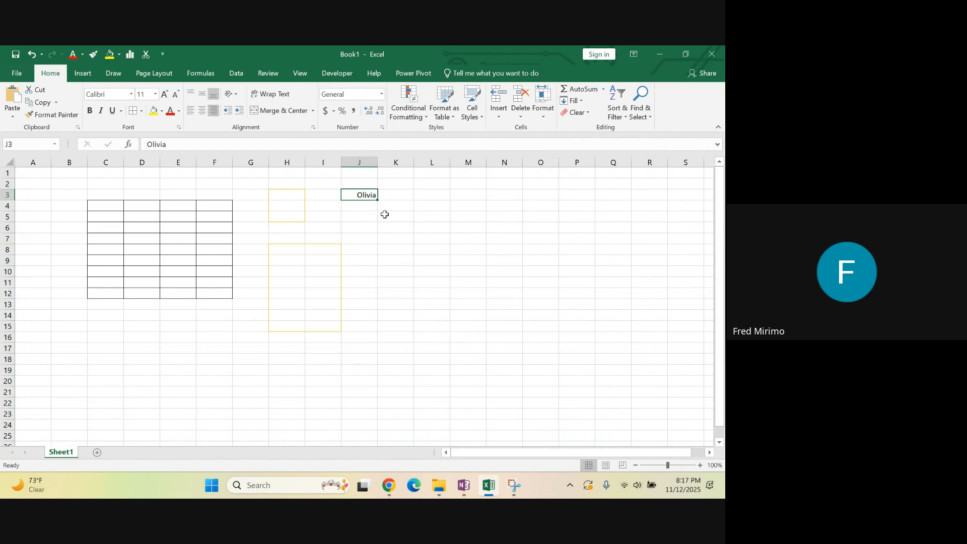
Try left and center alignment on cell J3, ending with the text centered horizontally and middle-aligned vertically
{"action": "left_click", "coordinate": [203, 110]}
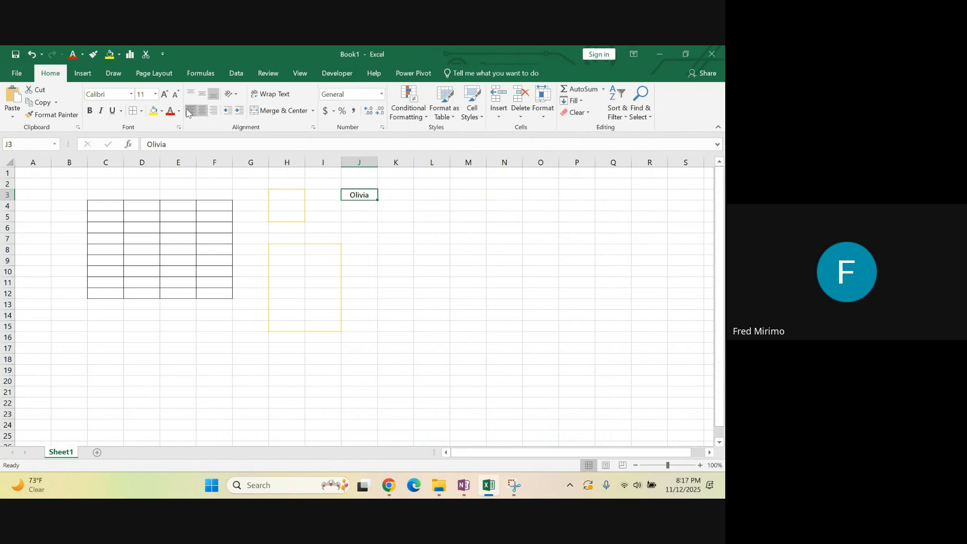
{"action": "left_click", "coordinate": [190, 111]}
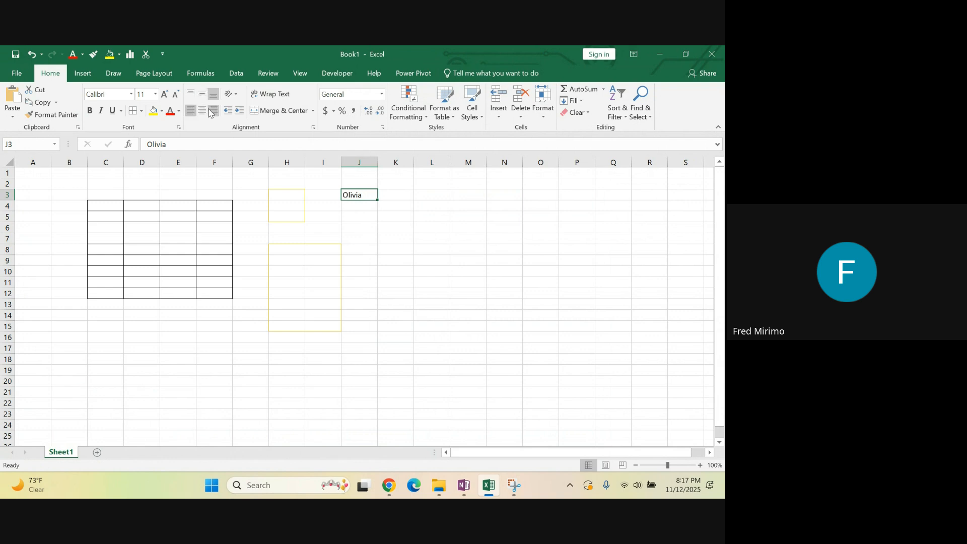
{"action": "left_click", "coordinate": [202, 111]}
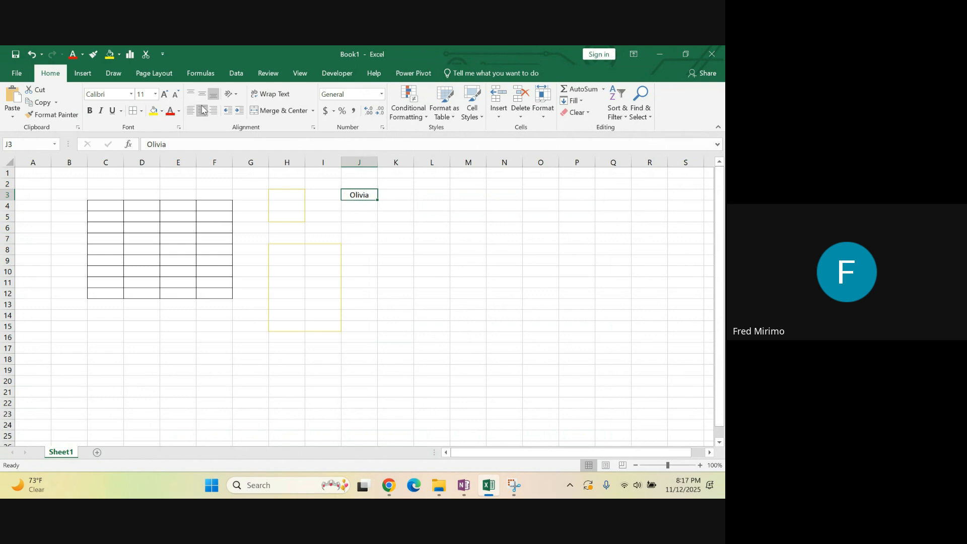
{"action": "left_click", "coordinate": [202, 95]}
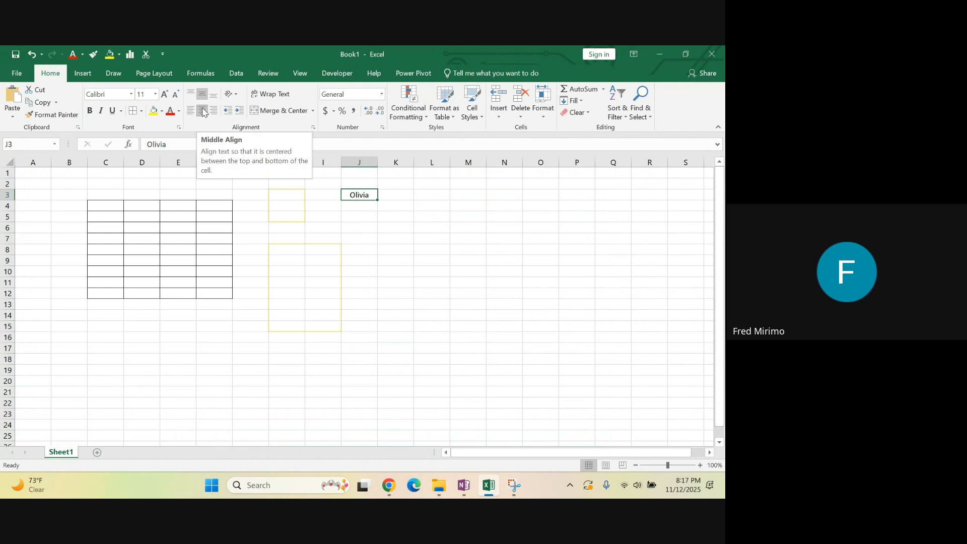
{"action": "left_click", "coordinate": [202, 110]}
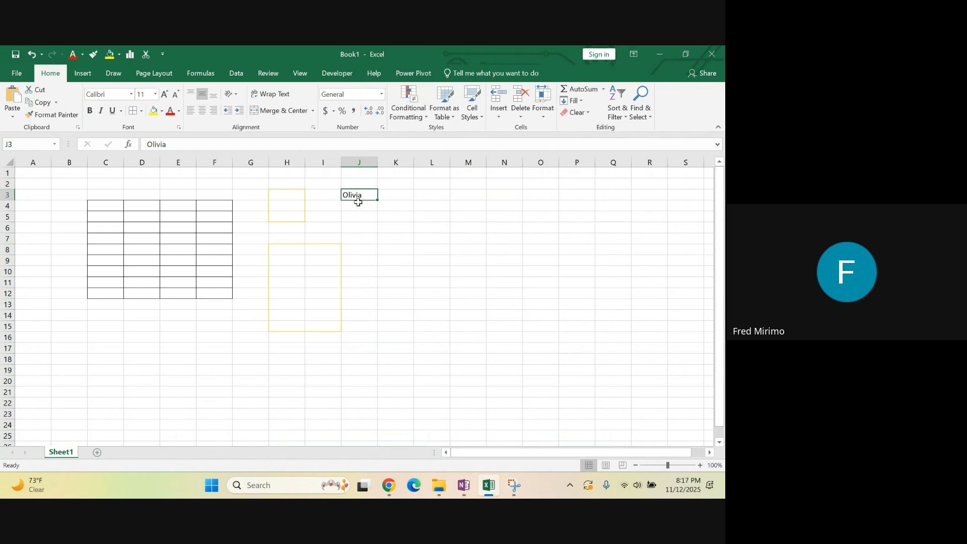
{"action": "left_click", "coordinate": [202, 110]}
Examine the horizontal text alignment options for cell J3 in Format Cells, keeping Center selected
{"action": "left_click", "coordinate": [180, 127]}
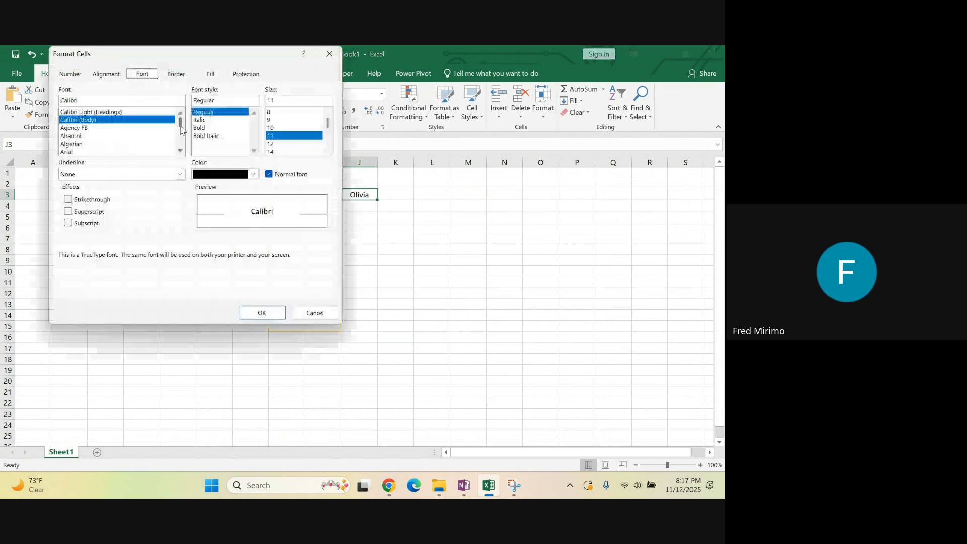
{"action": "left_click", "coordinate": [100, 77]}
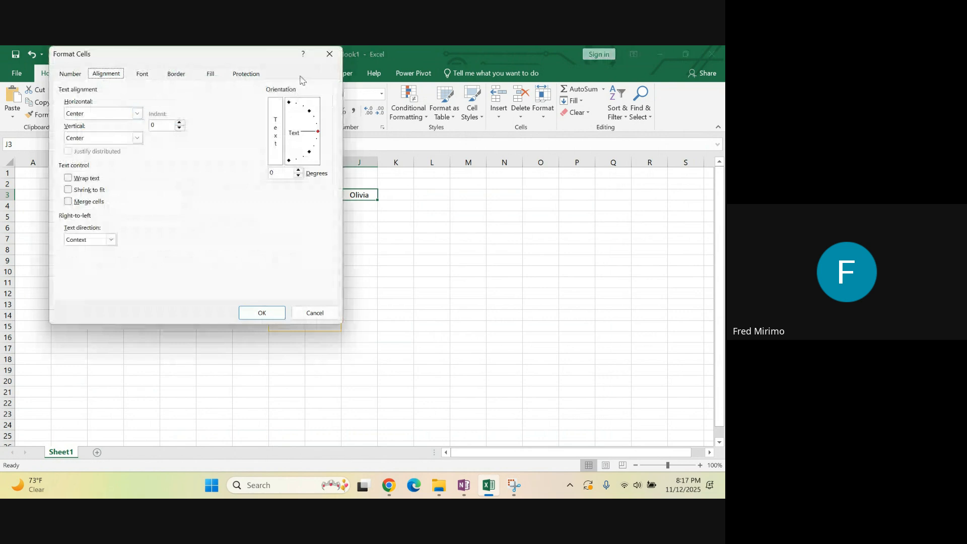
{"action": "left_click", "coordinate": [137, 114]}
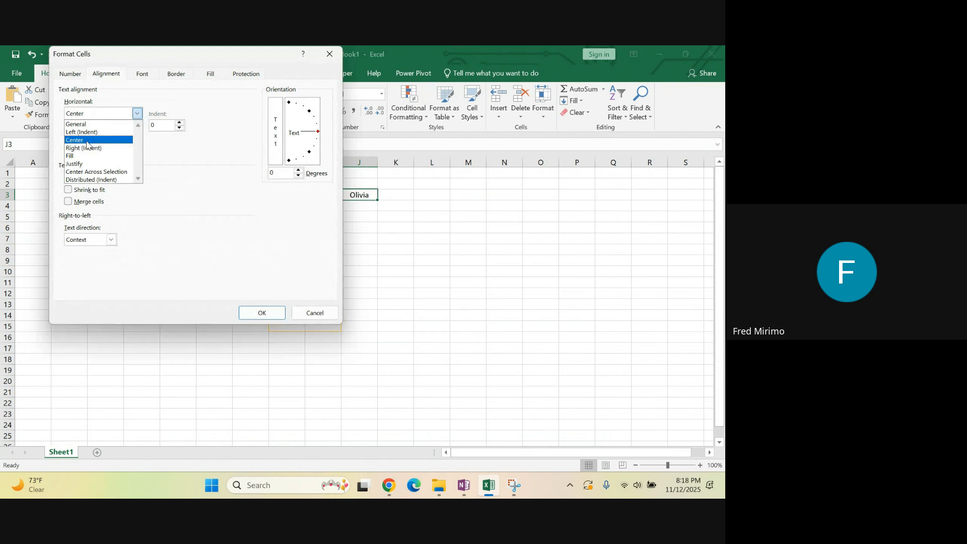
{"action": "left_click", "coordinate": [336, 58]}
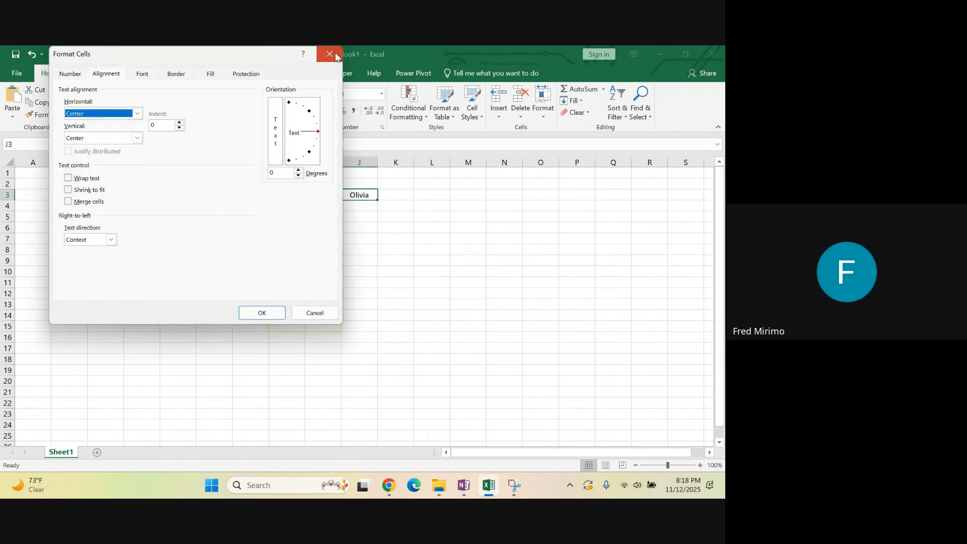
{"action": "left_click", "coordinate": [272, 312]}
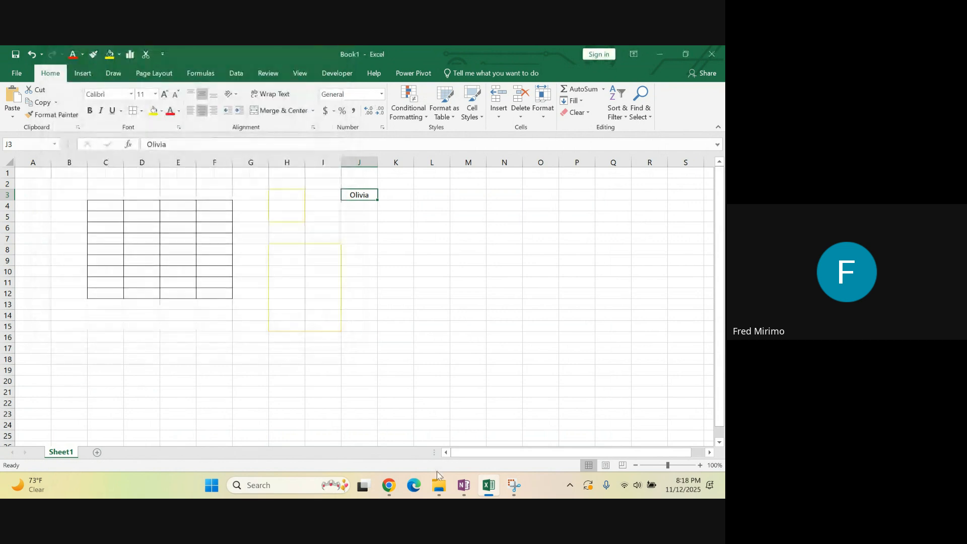
Switch to OneNote and highlight the Font Color description in the Font Group notes
{"action": "left_click", "coordinate": [463, 485]}
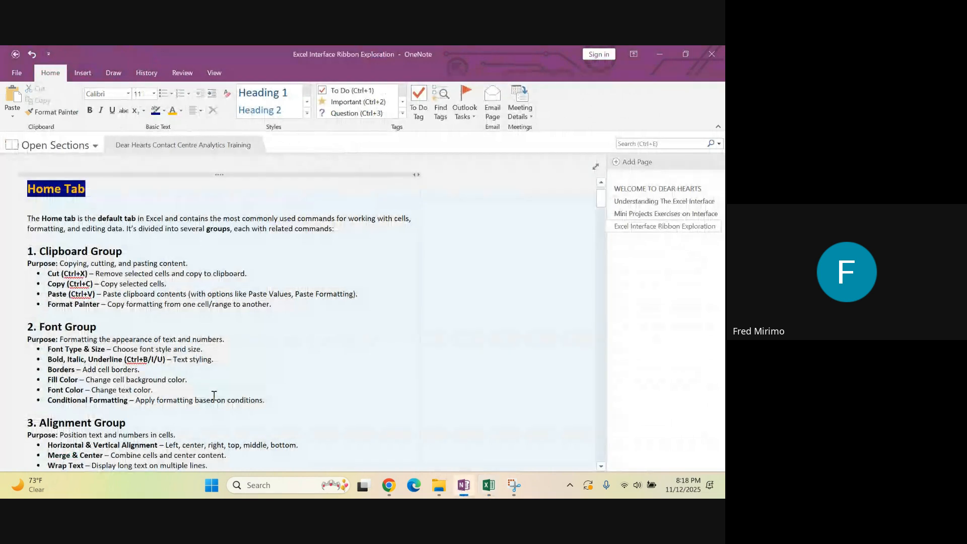
{"action": "left_click_drag", "start_coordinate": [91, 390], "coordinate": [159, 390]}
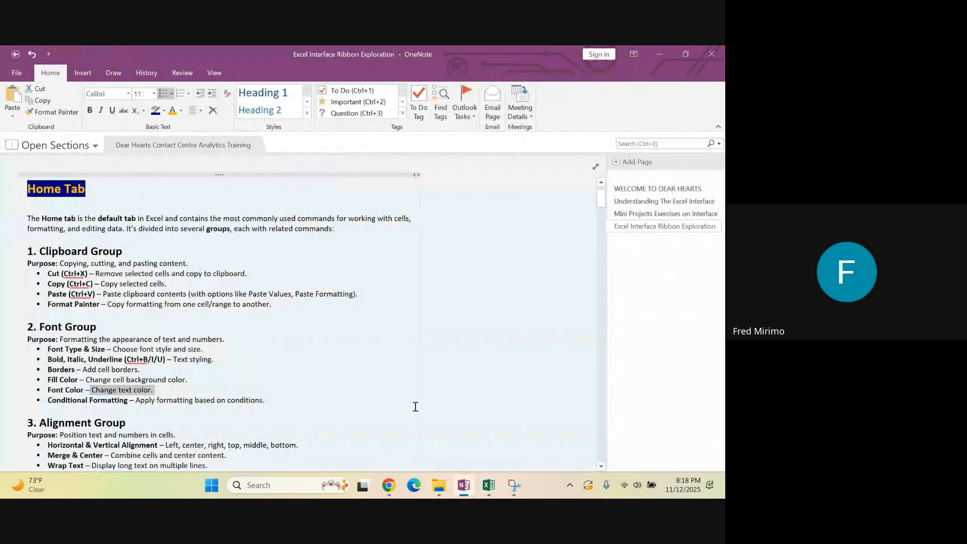
{"action": "left_click", "coordinate": [432, 410]}
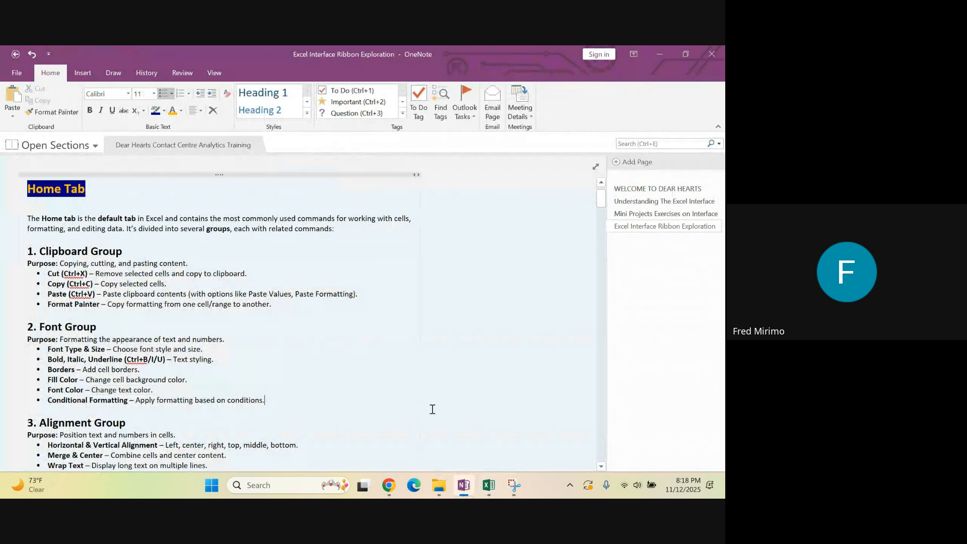
Switch back to Excel and change the font color of cell J3 to purple, then to a green theme color
{"action": "key", "text": "alt+Tab"}
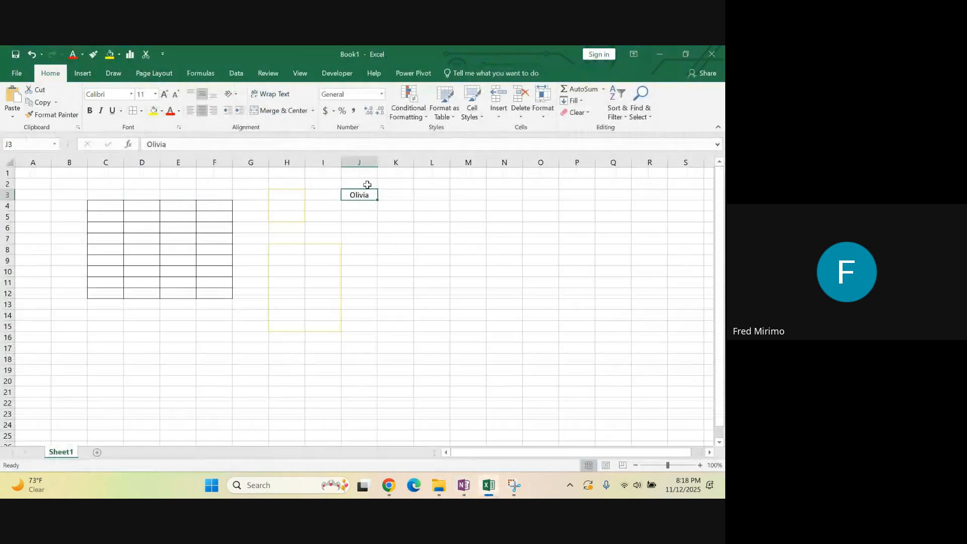
{"action": "left_click", "coordinate": [180, 111]}
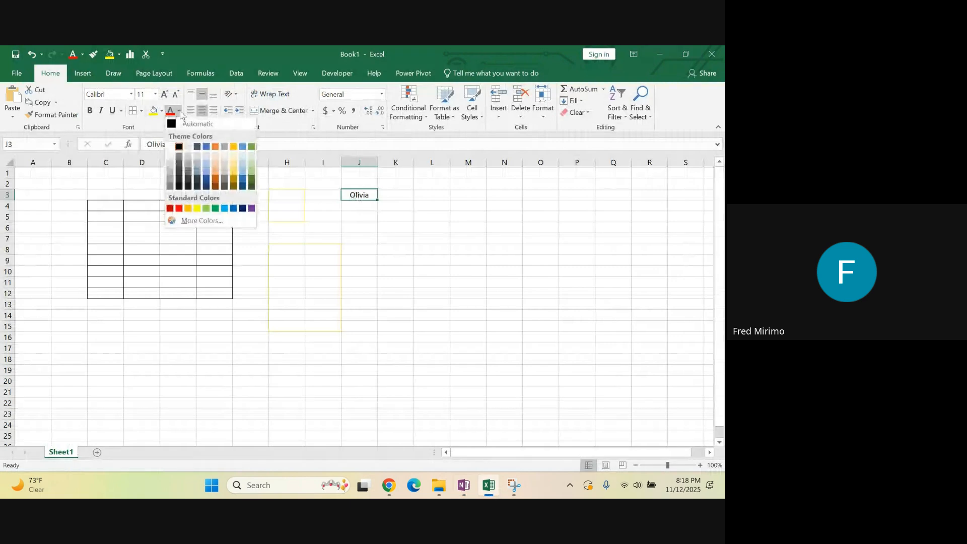
{"action": "left_click", "coordinate": [251, 208]}
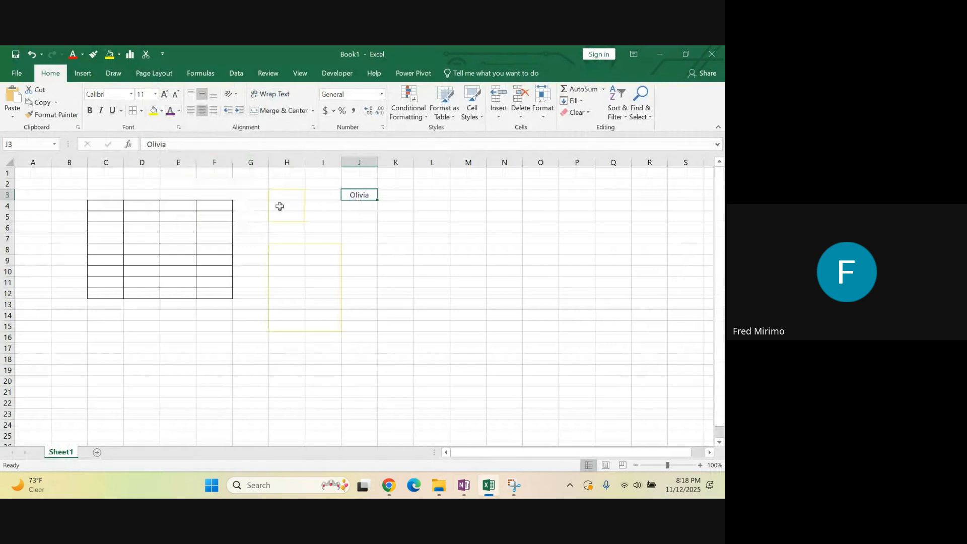
{"action": "left_click", "coordinate": [180, 112]}
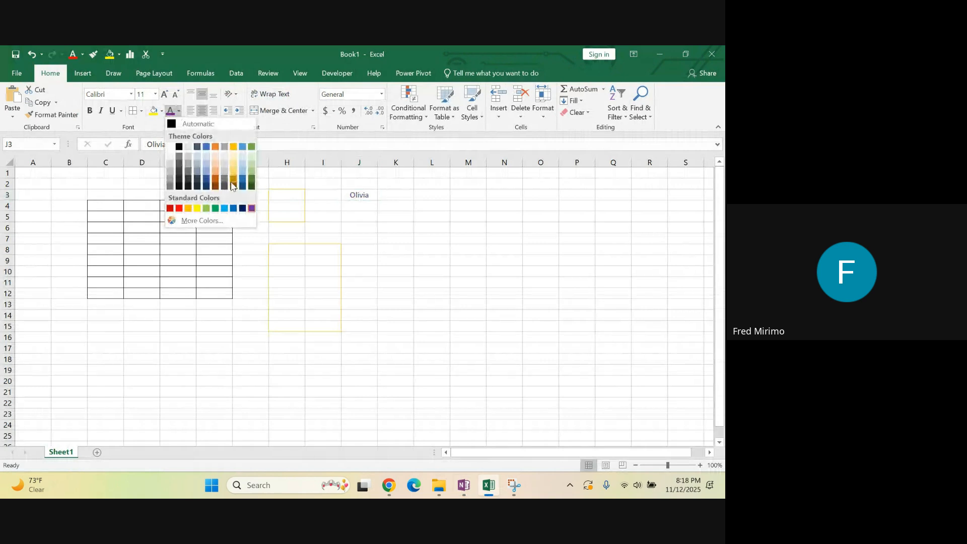
{"action": "left_click", "coordinate": [251, 155]}
{"action": "left_click", "coordinate": [388, 252]}
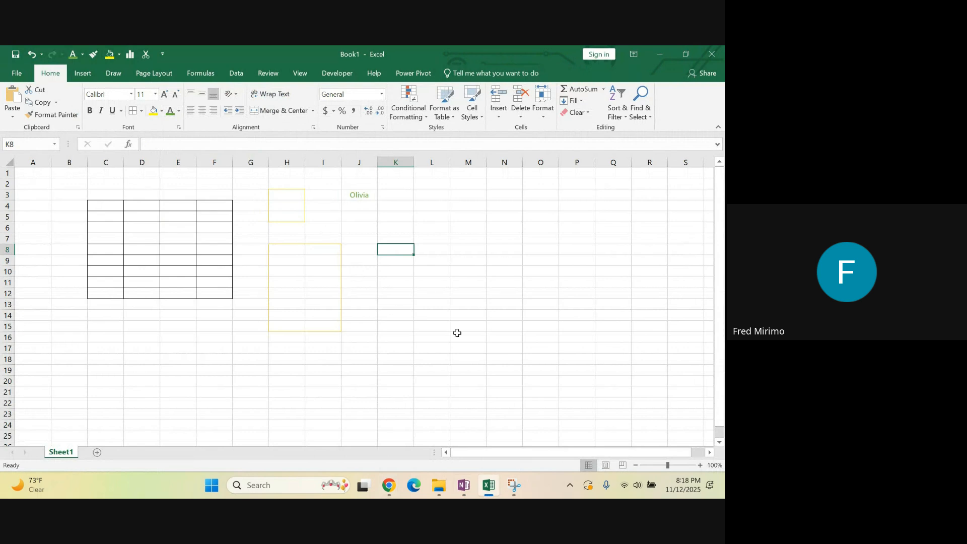
Switch to OneNote and highlight the Conditional Formatting entry and its description in the Font Group notes
{"action": "left_click", "coordinate": [464, 487]}
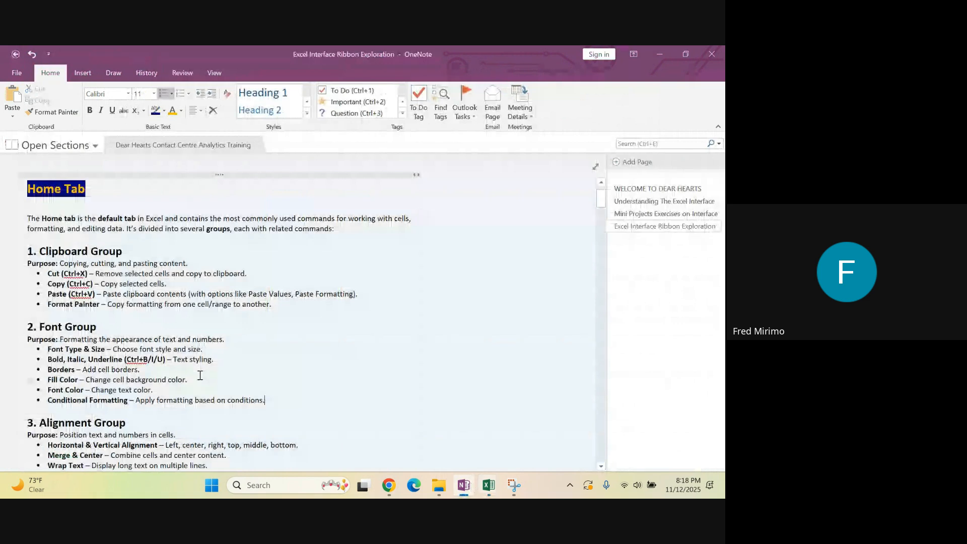
{"action": "left_click_drag", "start_coordinate": [131, 402], "coordinate": [278, 404]}
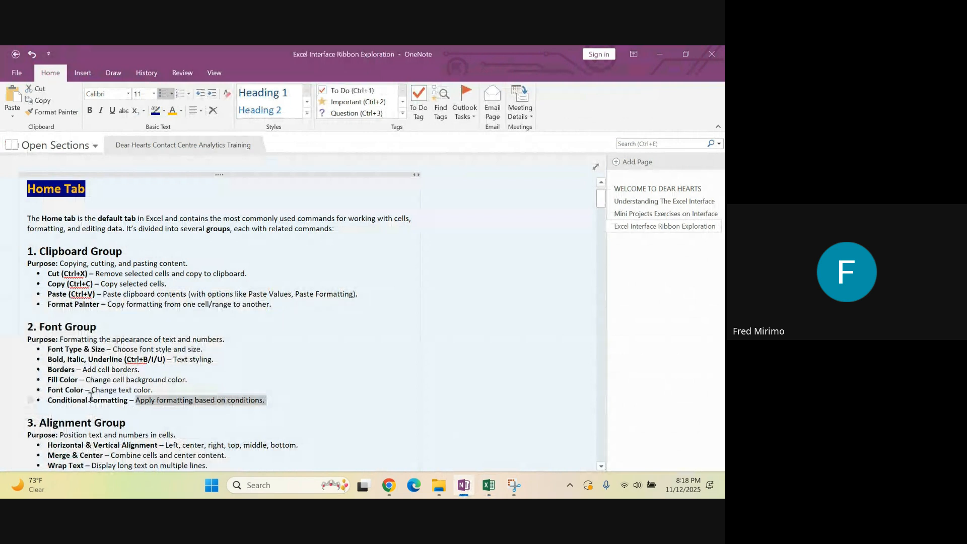
{"action": "left_click_drag", "start_coordinate": [47, 400], "coordinate": [131, 405]}
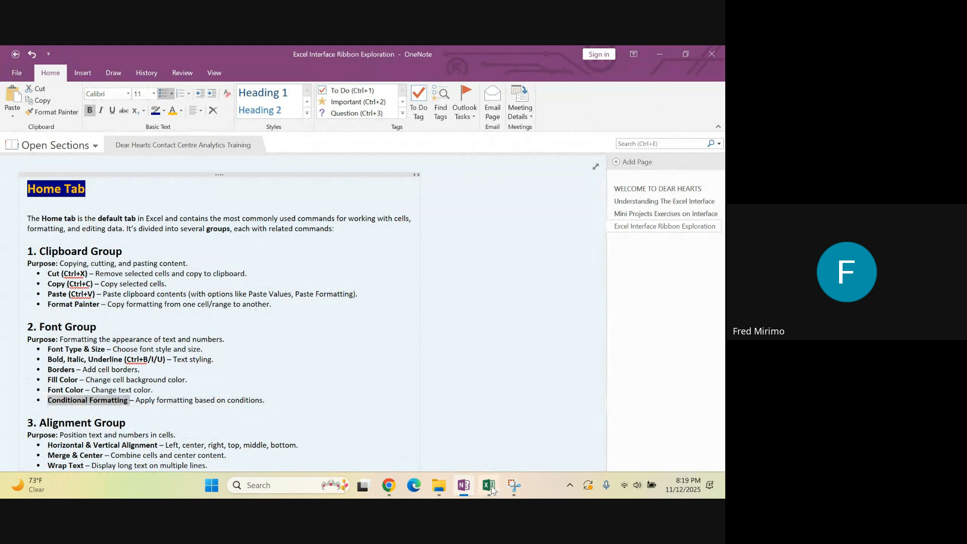
In Excel, examine the Highlight Cells Rules, the Top/Bottom Rules and the New Formatting Rule dialog of Conditional Formatting without creating a rule
{"action": "mouse_move", "coordinate": [493, 488]}
{"action": "mouse_move", "coordinate": [480, 435]}
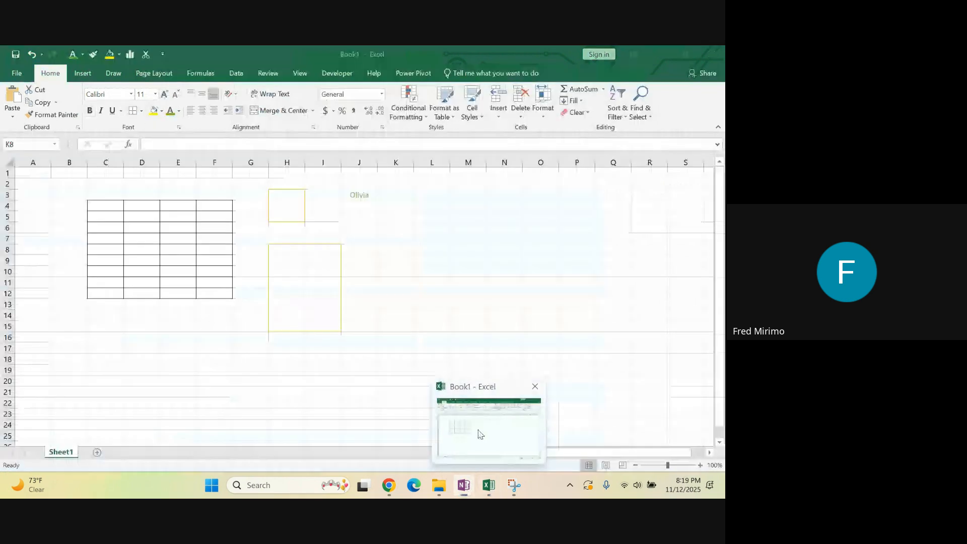
{"action": "left_click", "coordinate": [480, 435]}
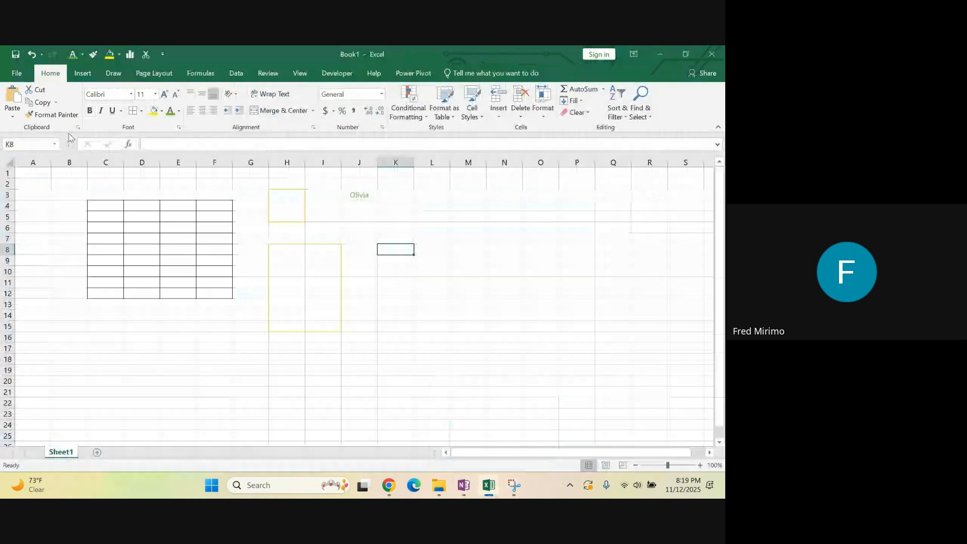
{"action": "left_click", "coordinate": [425, 118]}
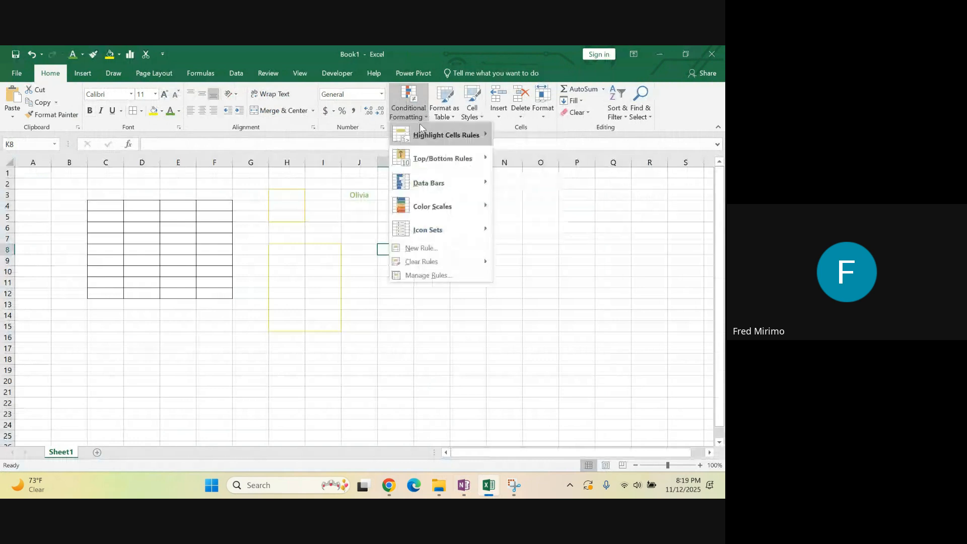
{"action": "mouse_move", "coordinate": [421, 129]}
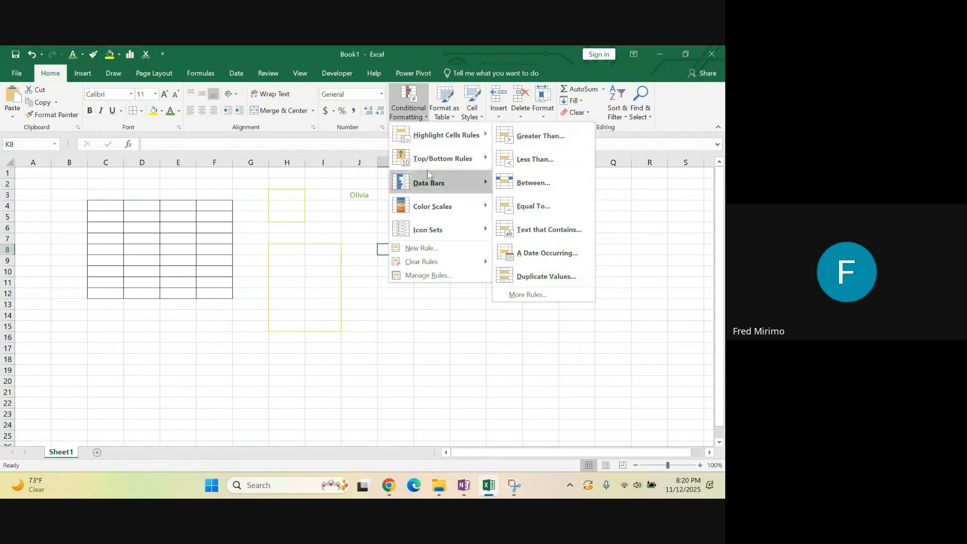
{"action": "mouse_move", "coordinate": [427, 167]}
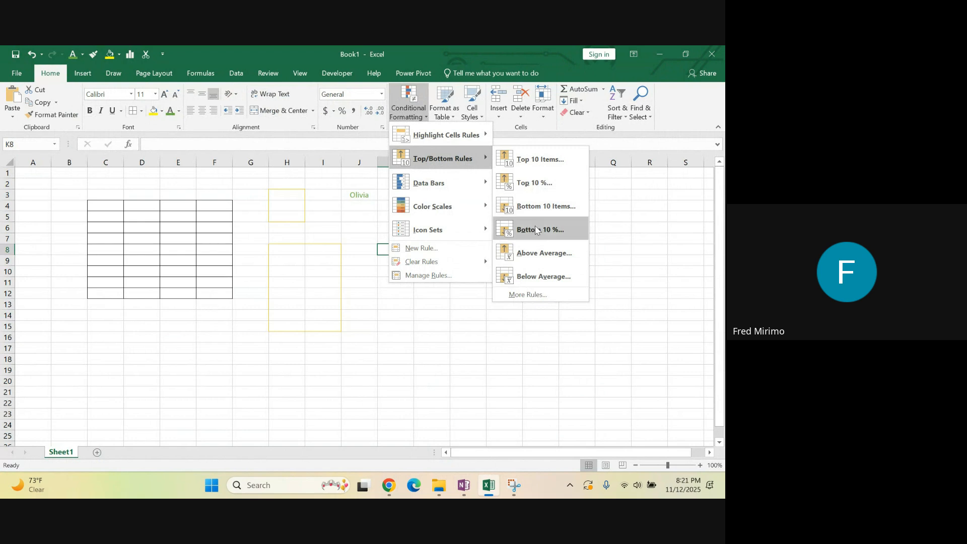
{"action": "left_click", "coordinate": [528, 296]}
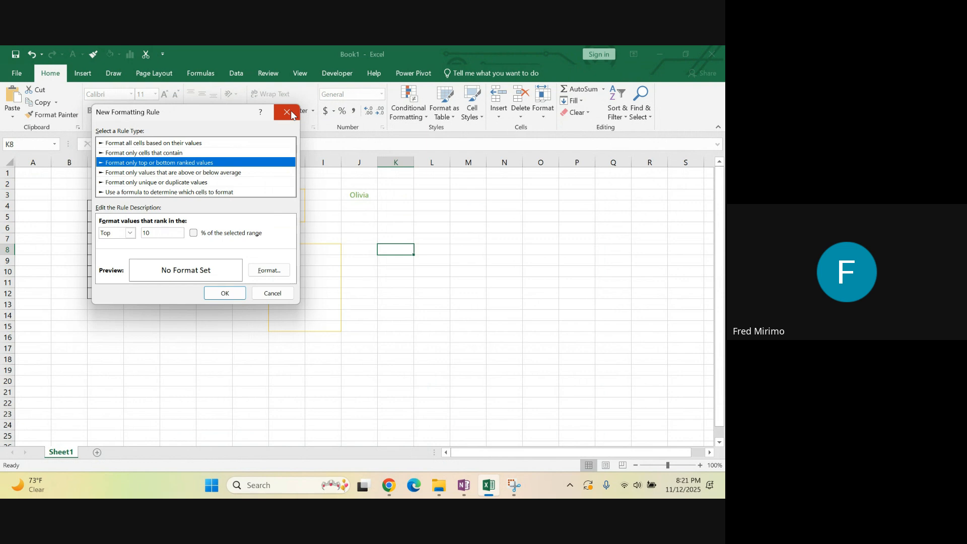
{"action": "left_click", "coordinate": [275, 293]}
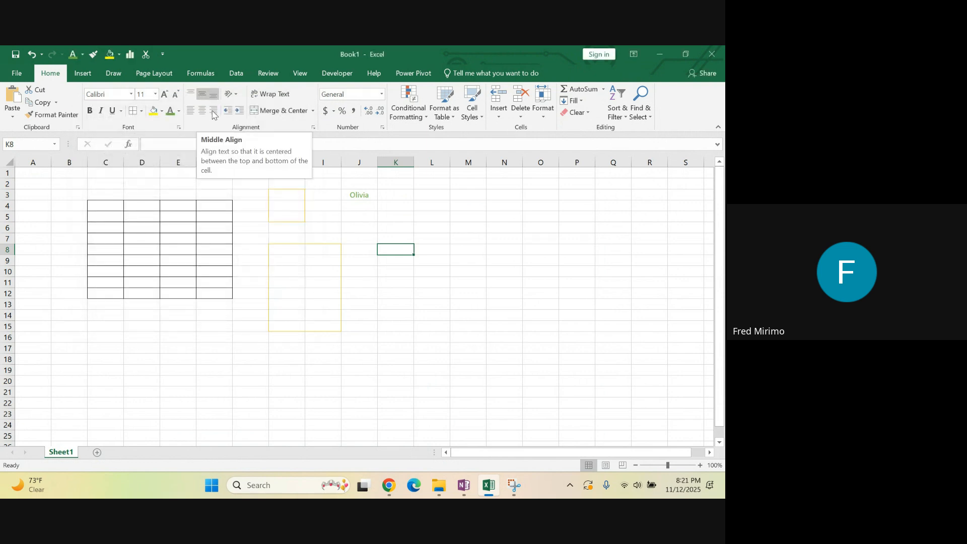
Switch to OneNote, highlight the Font Group heading and continue to the Alignment Group notes
{"action": "left_click", "coordinate": [463, 484]}
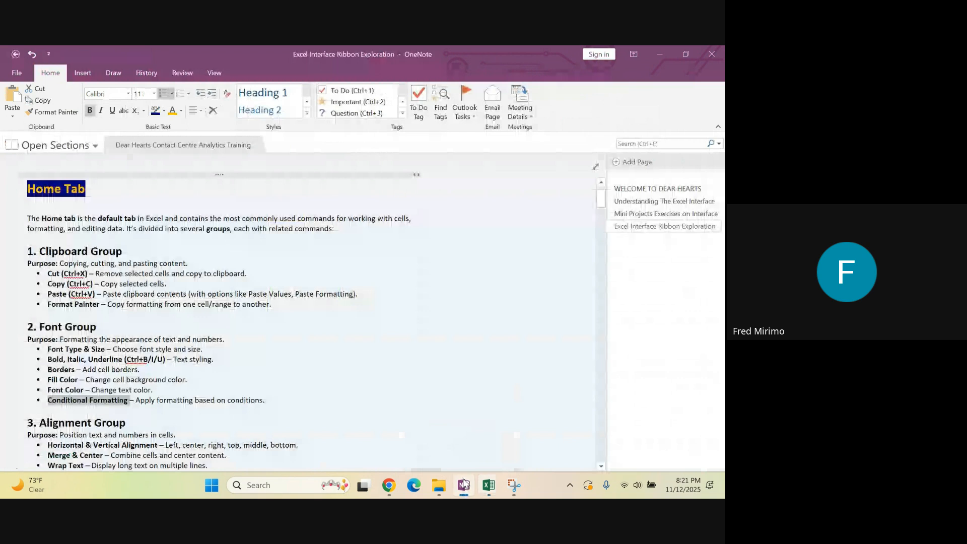
{"action": "scroll", "coordinate": [136, 333], "scroll_direction": "down", "scroll_amount": 1}
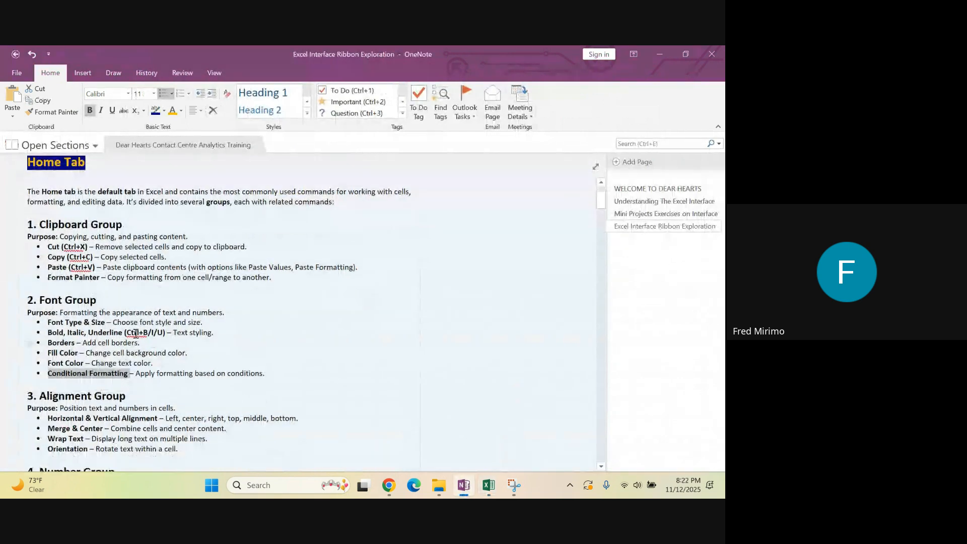
{"action": "scroll", "coordinate": [121, 302], "scroll_direction": "down", "scroll_amount": 1}
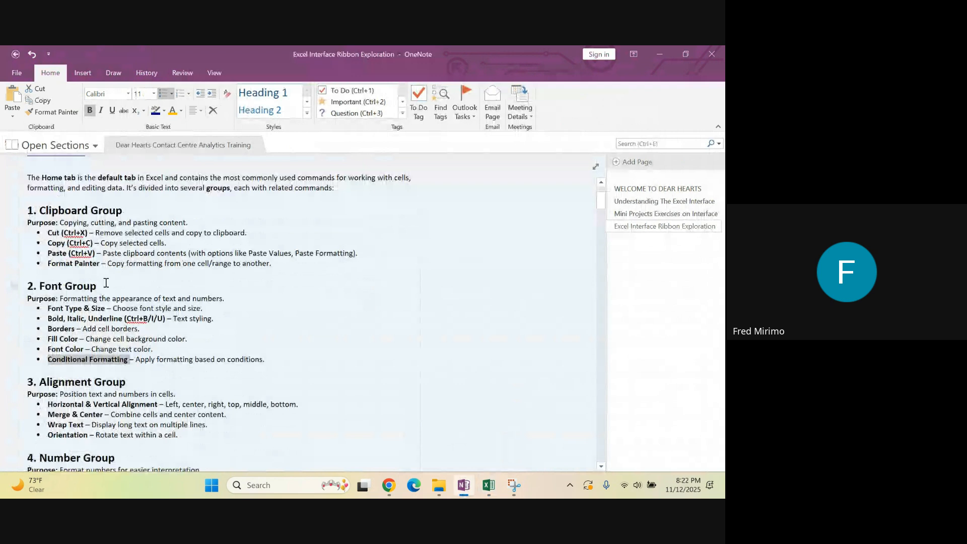
{"action": "left_click_drag", "start_coordinate": [106, 283], "coordinate": [40, 286]}
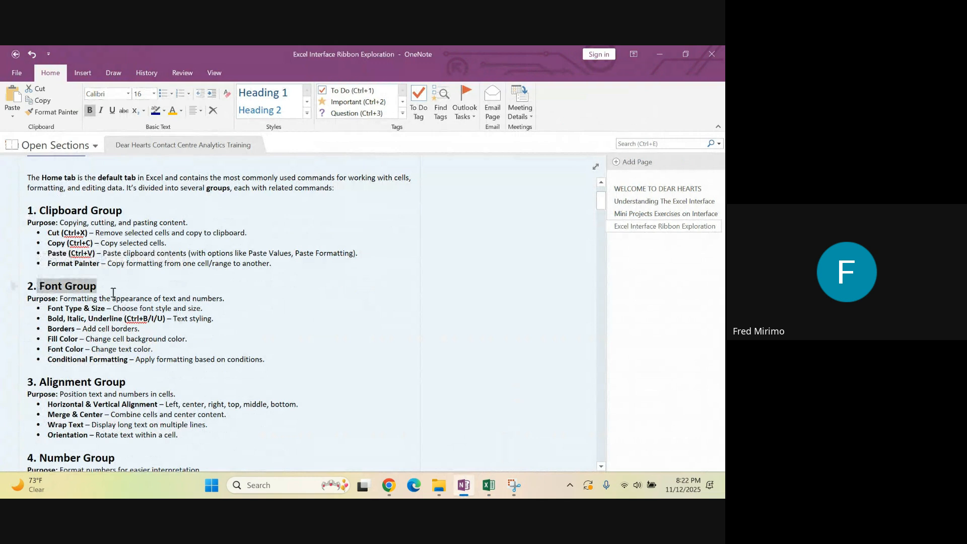
{"action": "scroll", "coordinate": [221, 302], "scroll_direction": "down", "scroll_amount": 3}
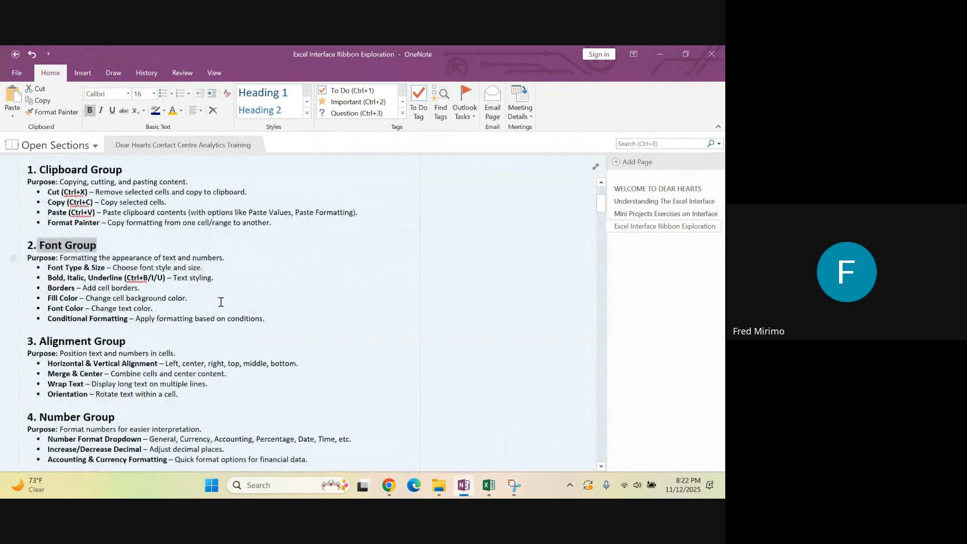
{"action": "scroll", "coordinate": [212, 299], "scroll_direction": "down", "scroll_amount": 3}
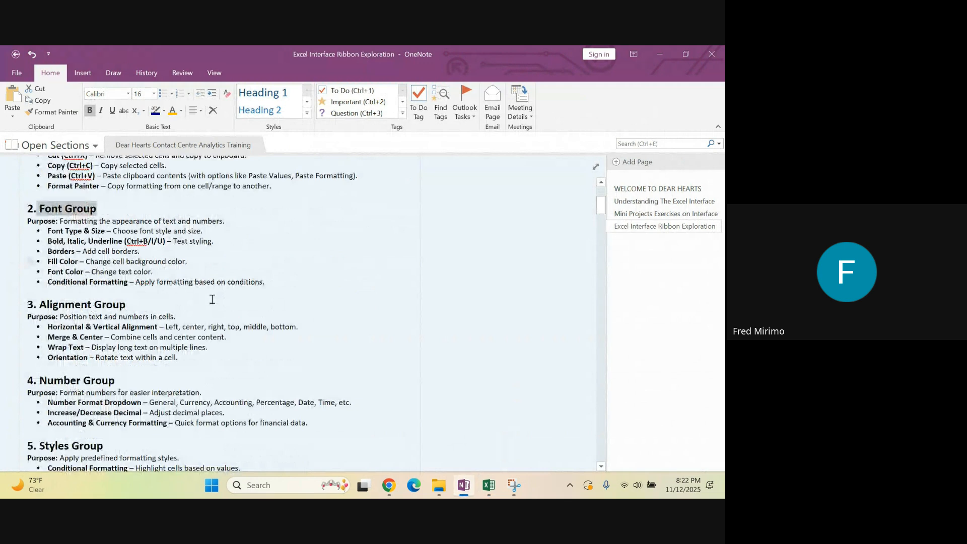
{"action": "scroll", "coordinate": [211, 298], "scroll_direction": "down", "scroll_amount": 1}
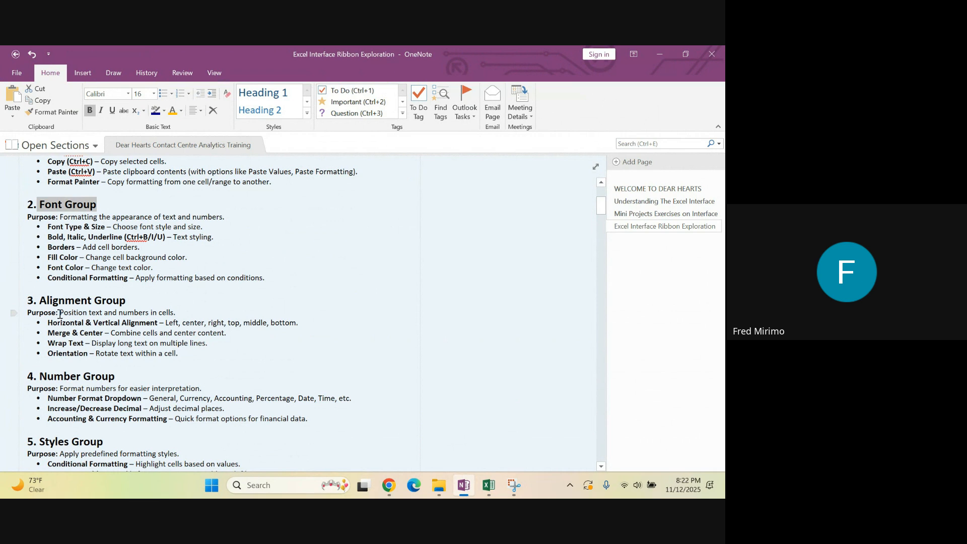
Highlight the Alignment Group's purpose and its Horizontal & Vertical Alignment entry in the notes
{"action": "left_click_drag", "start_coordinate": [174, 313], "coordinate": [61, 316]}
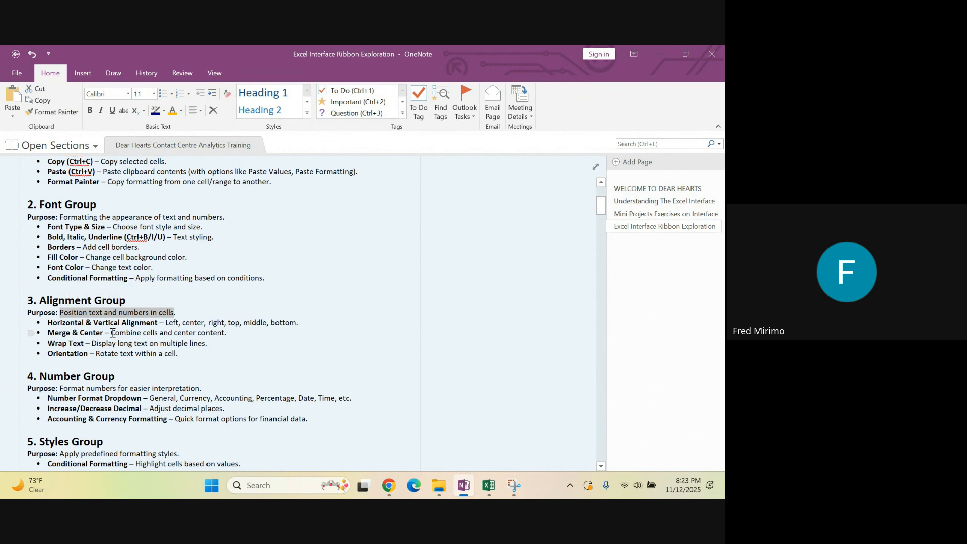
{"action": "left_click", "coordinate": [112, 333]}
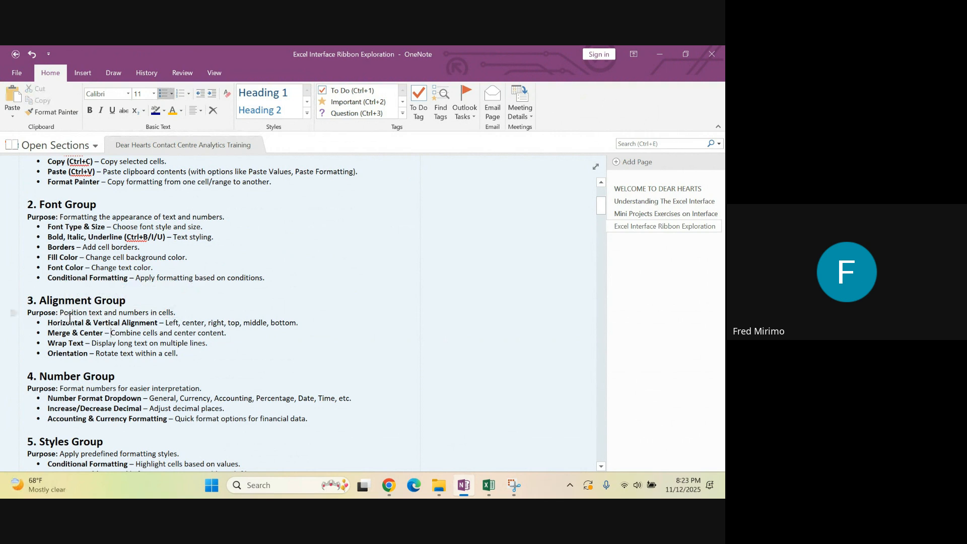
{"action": "left_click_drag", "start_coordinate": [54, 323], "coordinate": [170, 326]}
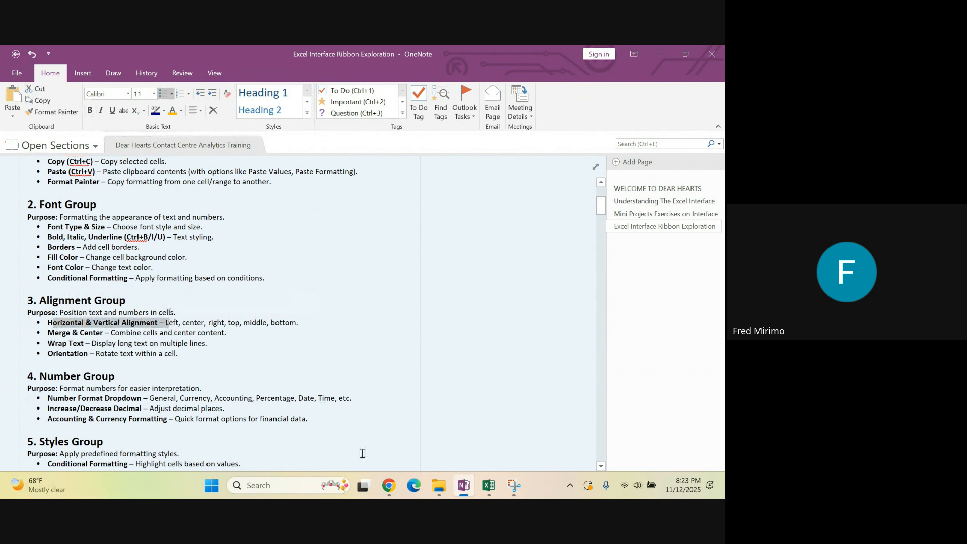
In Excel, examine the text Orientation options and the Format Cells alignment settings for cell H4 without applying changes
{"action": "left_click", "coordinate": [487, 485]}
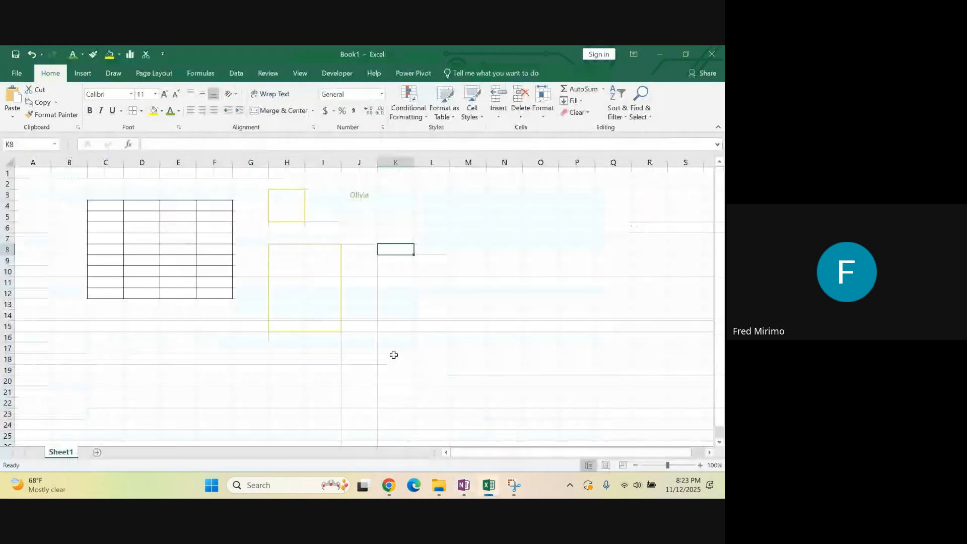
{"action": "left_click", "coordinate": [287, 206]}
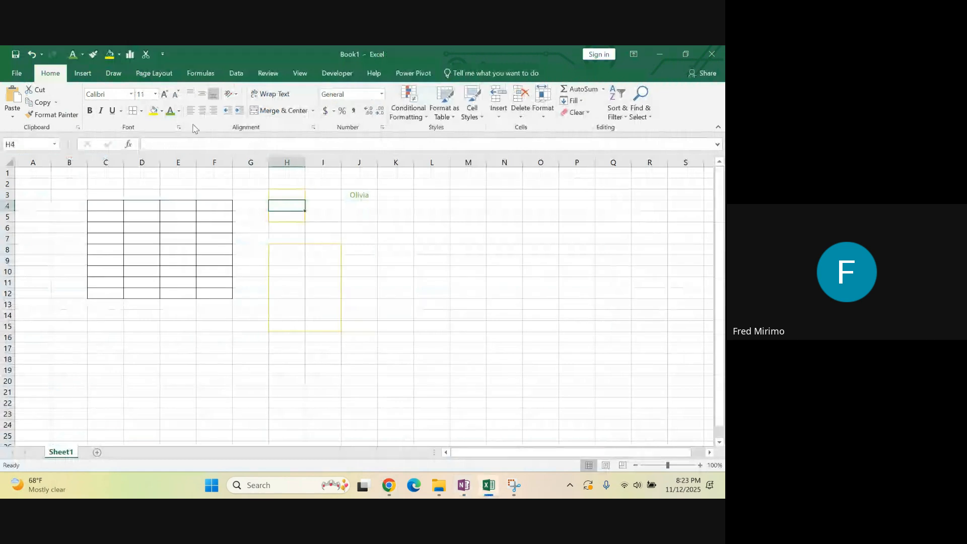
{"action": "left_click", "coordinate": [237, 97]}
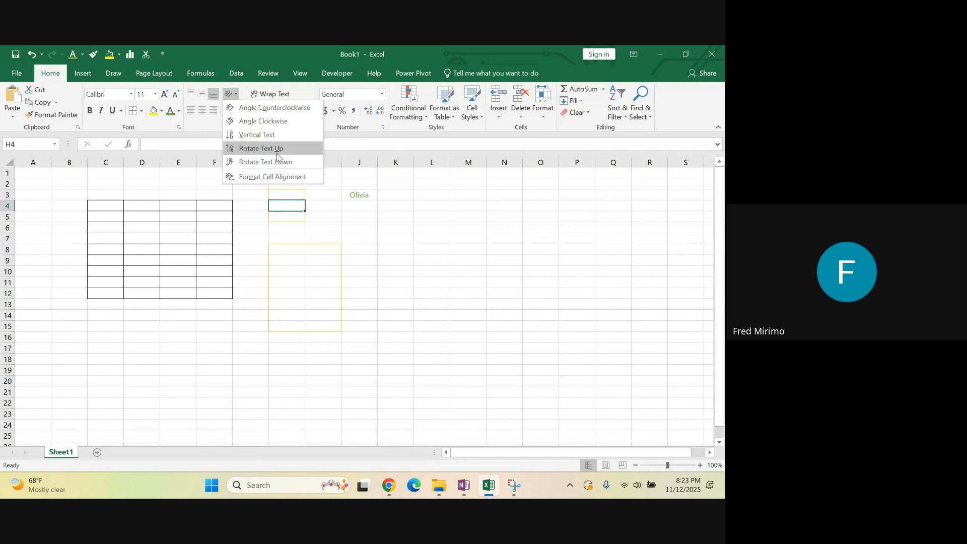
{"action": "left_click", "coordinate": [263, 178]}
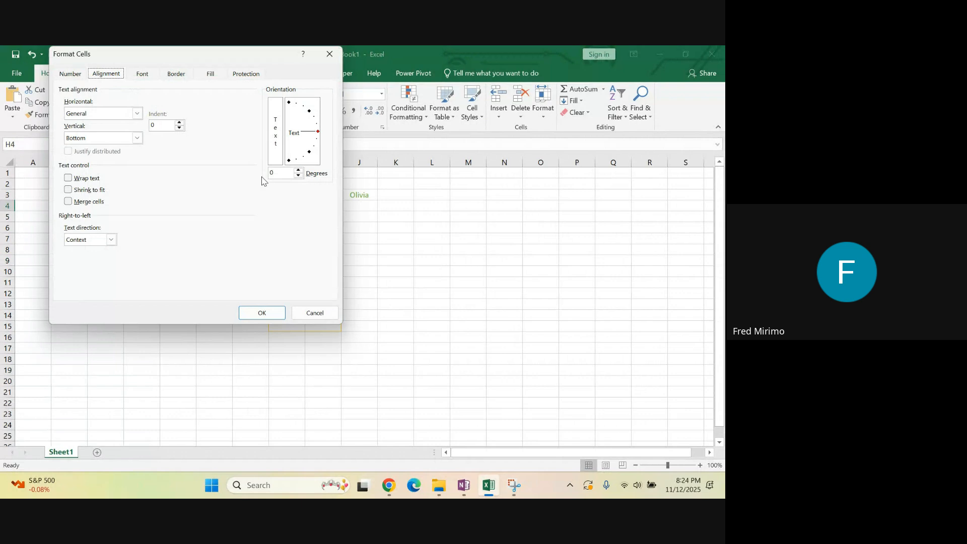
{"action": "left_click", "coordinate": [310, 135]}
{"action": "mouse_move", "coordinate": [310, 135]}
{"action": "left_mouse_down"}
{"action": "mouse_move", "coordinate": [293, 114]}
{"action": "mouse_move", "coordinate": [309, 128]}
{"action": "mouse_move", "coordinate": [295, 160]}
{"action": "mouse_move", "coordinate": [309, 132]}
{"action": "mouse_move", "coordinate": [295, 111]}
{"action": "mouse_move", "coordinate": [307, 134]}
{"action": "left_mouse_up"}
{"action": "left_click", "coordinate": [330, 54]}
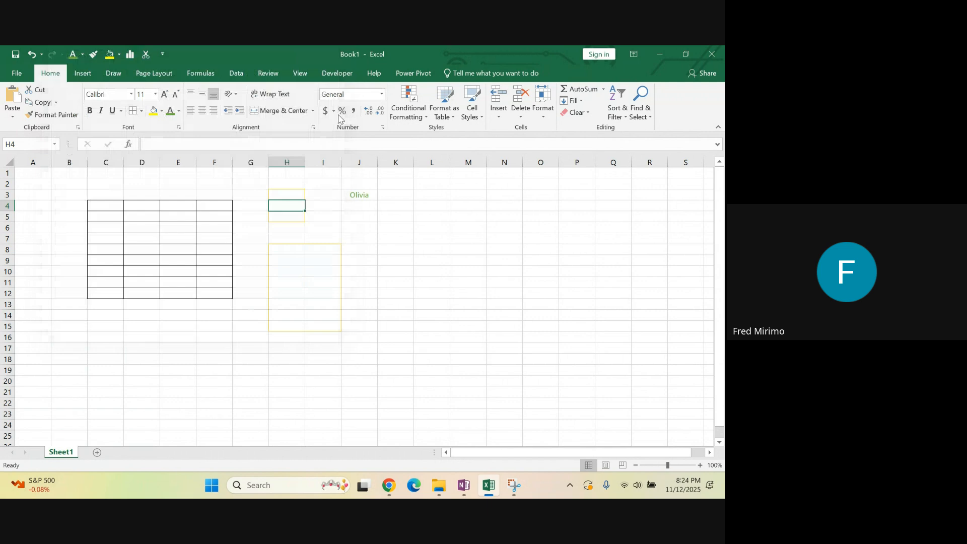
Enter a sample first name in cell K4 and reselect that cell
{"action": "left_click", "coordinate": [398, 205]}
{"action": "type", "text": "Viol"}
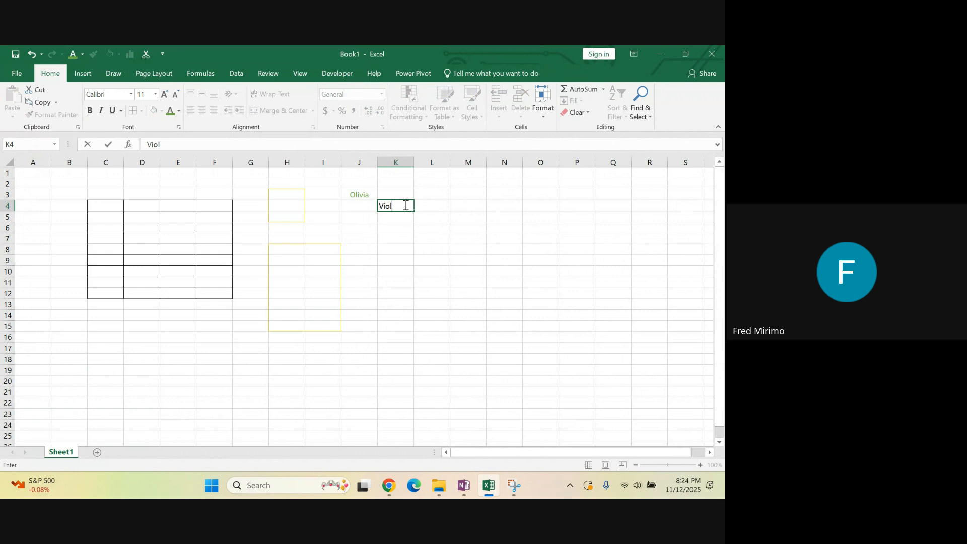
{"action": "type", "text": "et"}
{"action": "left_click", "coordinate": [401, 264]}
{"action": "left_click", "coordinate": [385, 207]}
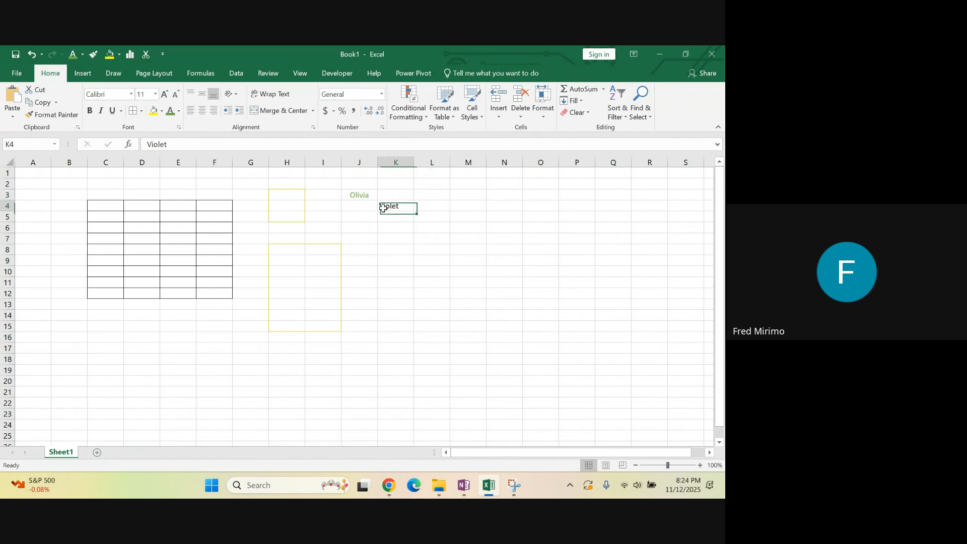
Angle the text in cell K4 counterclockwise
{"action": "left_click", "coordinate": [407, 281]}
{"action": "left_click", "coordinate": [398, 207]}
{"action": "left_click", "coordinate": [236, 97]}
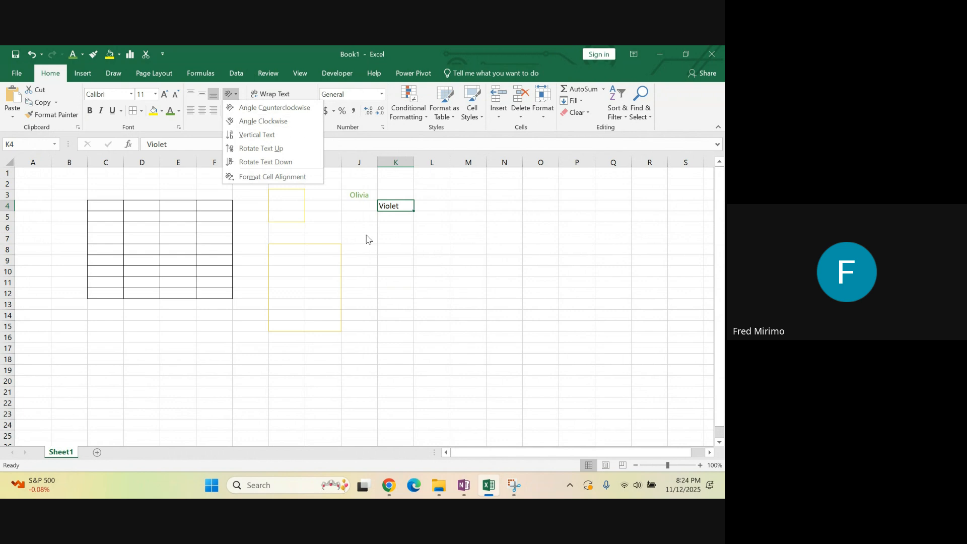
{"action": "left_click", "coordinate": [272, 112]}
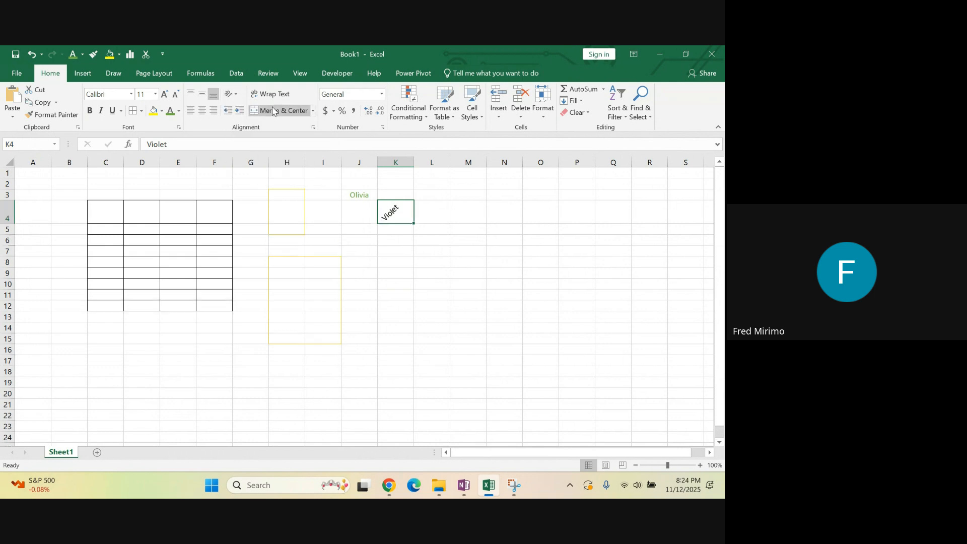
{"action": "left_click", "coordinate": [429, 277]}
{"action": "left_click", "coordinate": [403, 274]}
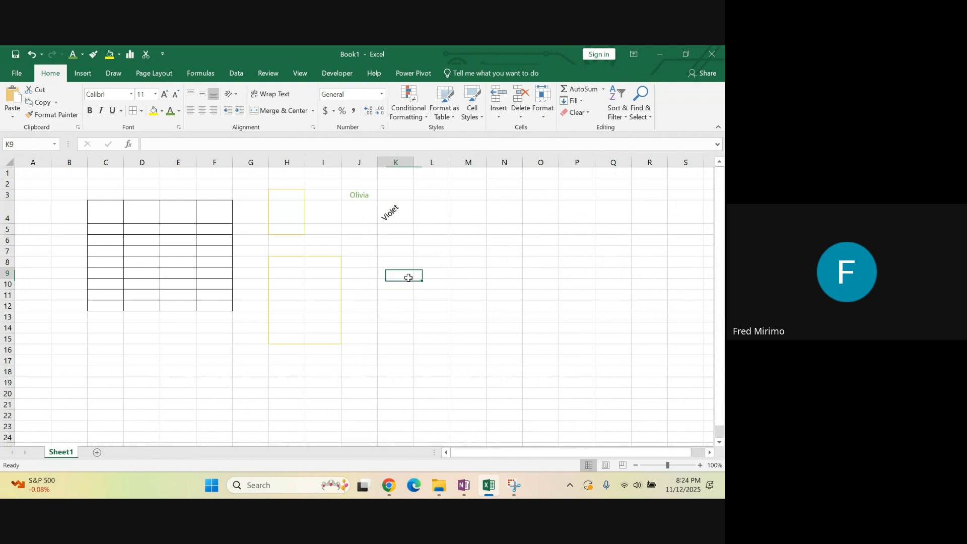
Apply the Angle Clockwise orientation to cell K4, followed by the Vertical Text orientation
{"action": "left_click", "coordinate": [398, 216]}
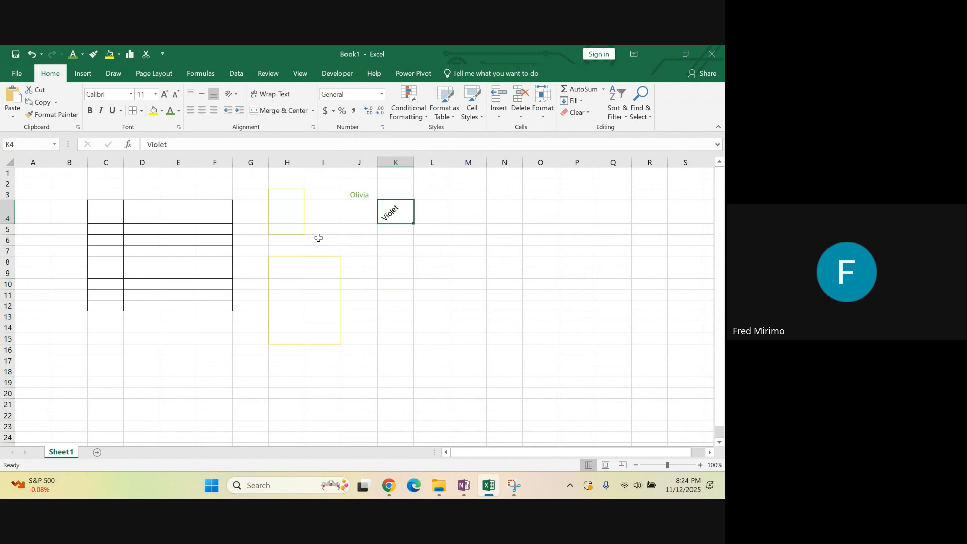
{"action": "left_click", "coordinate": [236, 95]}
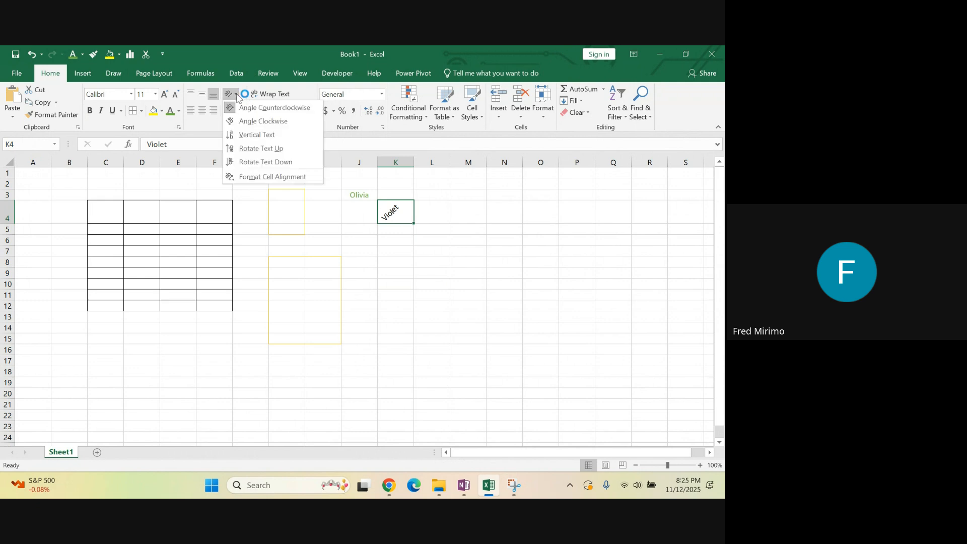
{"action": "left_click", "coordinate": [253, 121]}
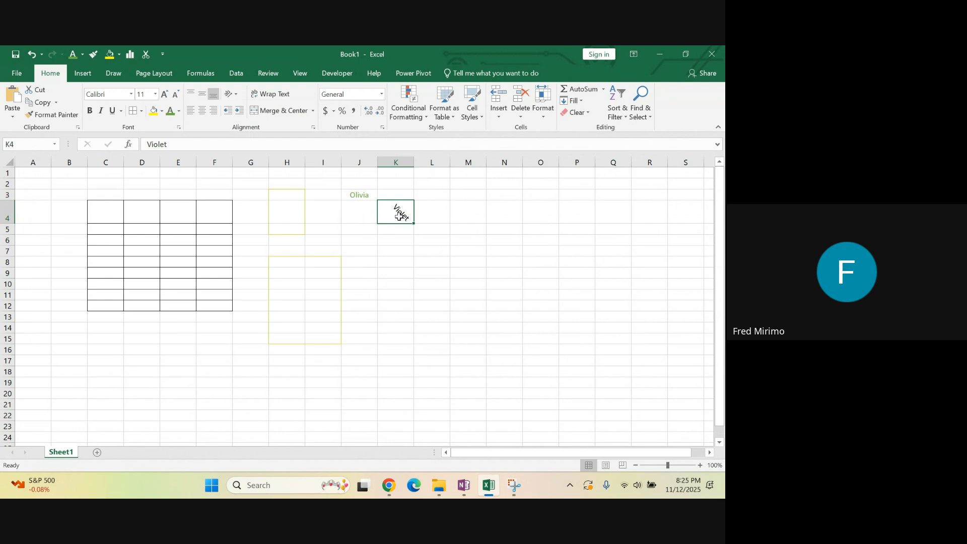
{"action": "left_click", "coordinate": [236, 95]}
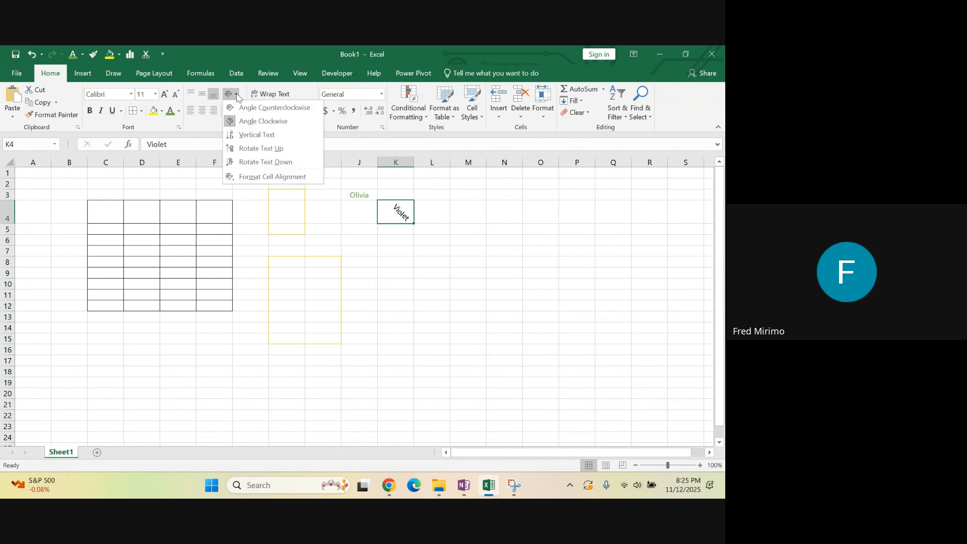
{"action": "left_click", "coordinate": [252, 135]}
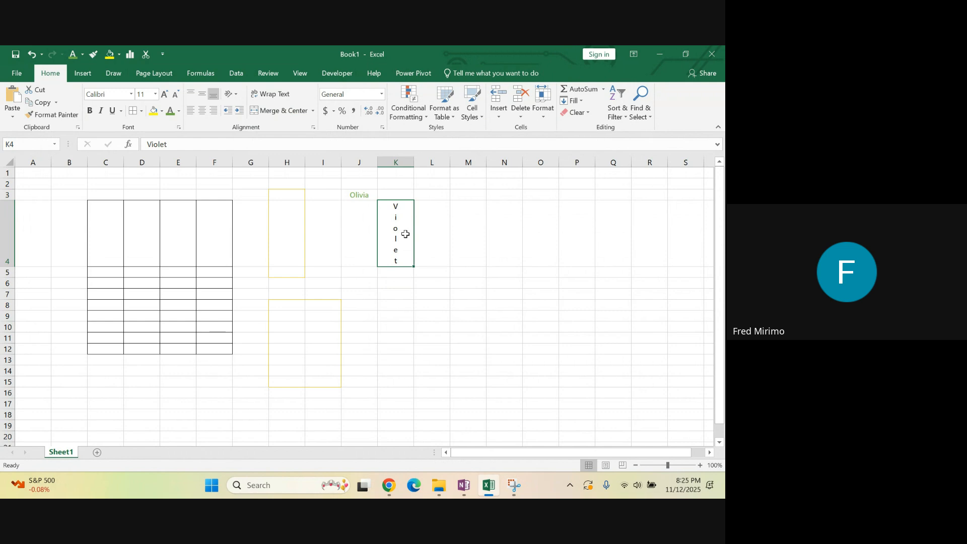
Apply the Rotate Text Up orientation to cell K4, followed by Rotate Text Down
{"action": "left_click", "coordinate": [235, 95]}
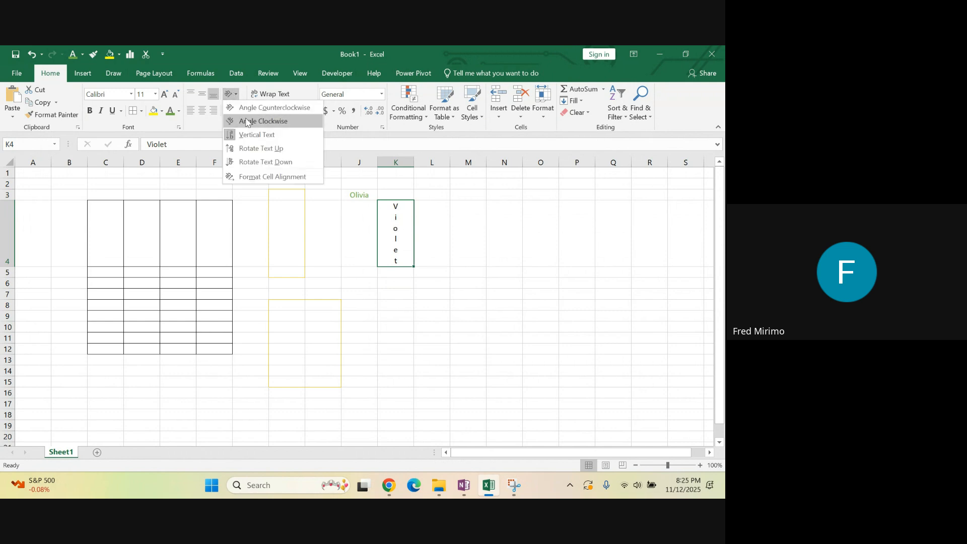
{"action": "left_click", "coordinate": [256, 149]}
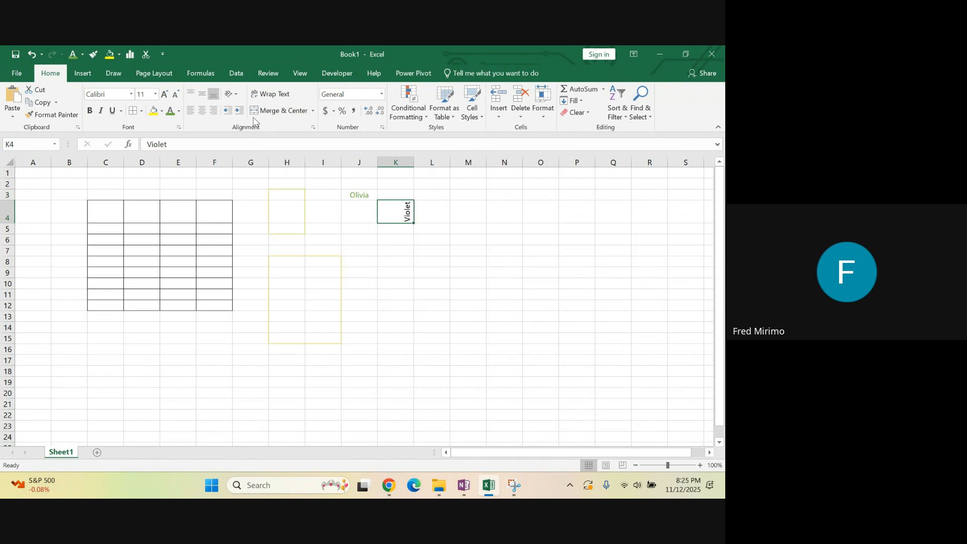
{"action": "left_click", "coordinate": [235, 95]}
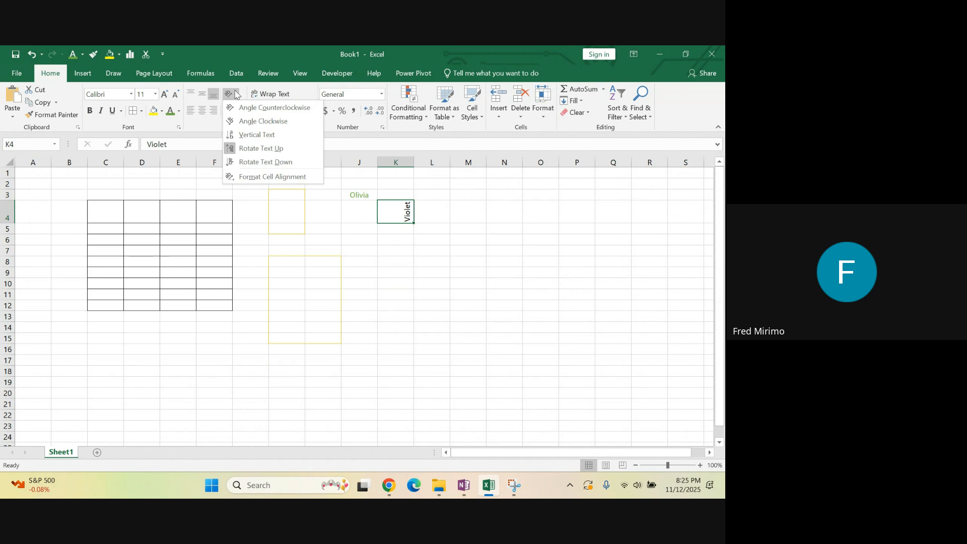
{"action": "left_click", "coordinate": [259, 164]}
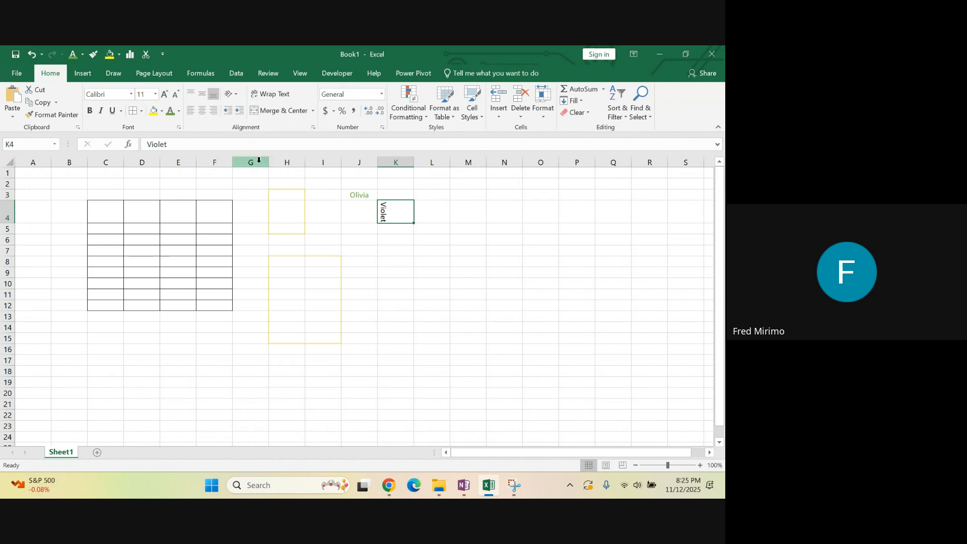
Set the text orientation of cell K4 to -45 degrees through the Format Cells alignment settings
{"action": "left_click", "coordinate": [235, 95]}
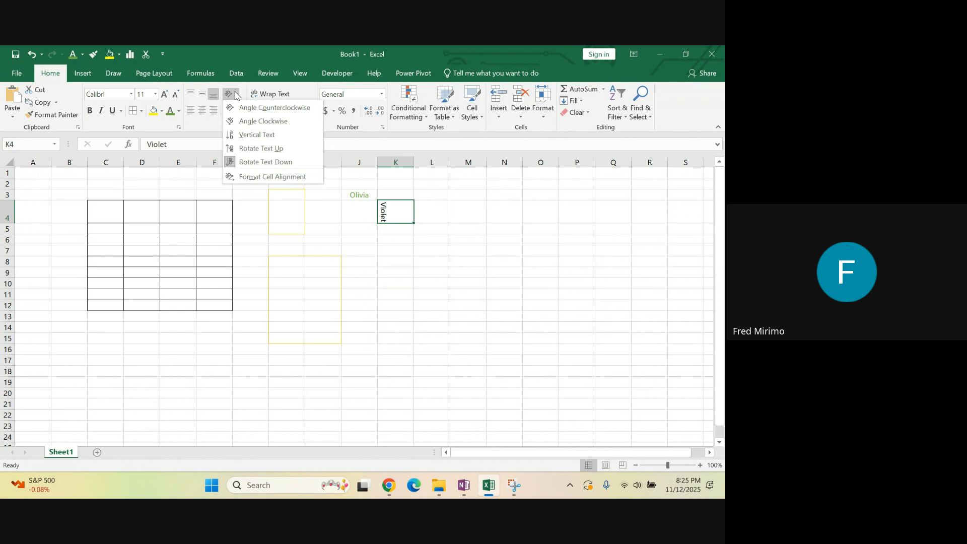
{"action": "left_click", "coordinate": [259, 178]}
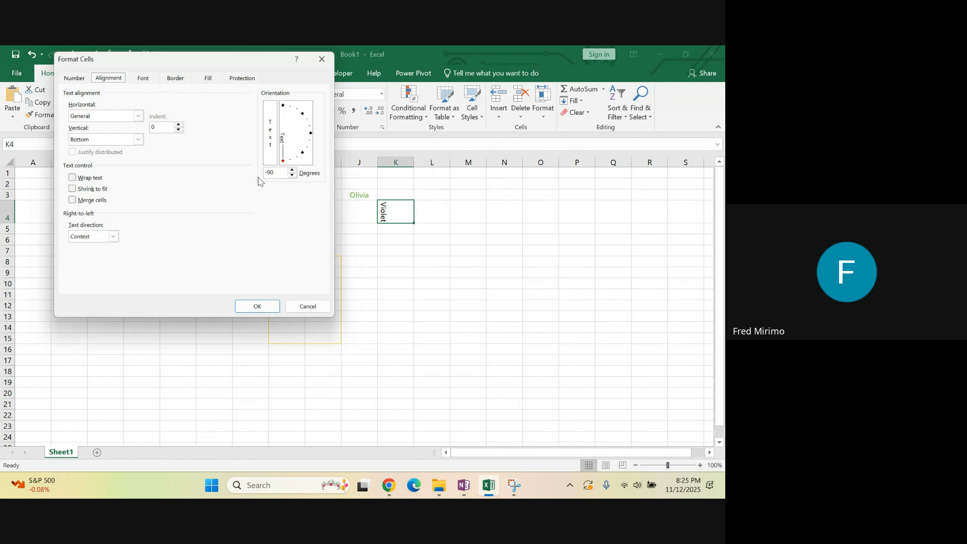
{"action": "left_click_drag", "start_coordinate": [290, 164], "coordinate": [304, 157]}
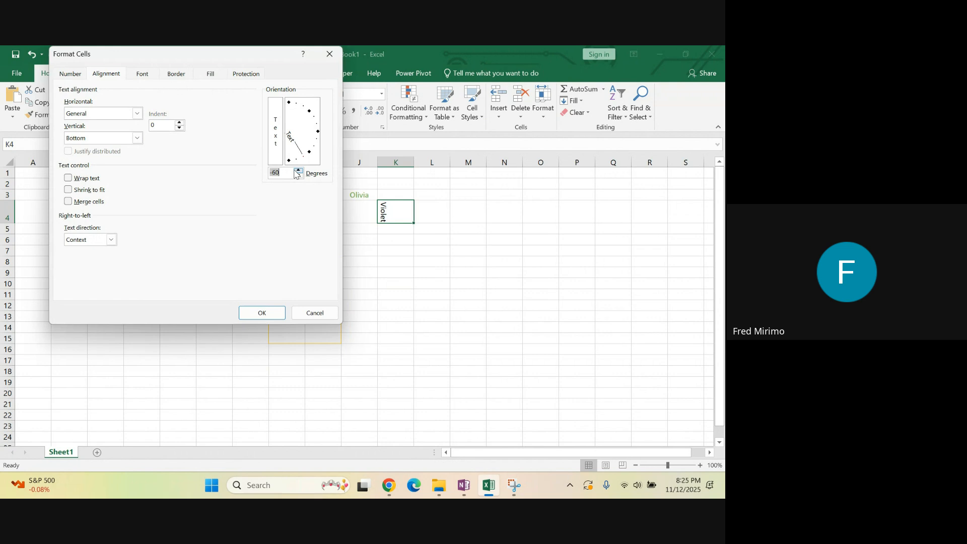
{"action": "left_click", "coordinate": [285, 172]}
{"action": "key", "text": "BackSpace"}
{"action": "key", "text": "BackSpace"}
{"action": "type", "text": "45"}
{"action": "left_click", "coordinate": [263, 313]}
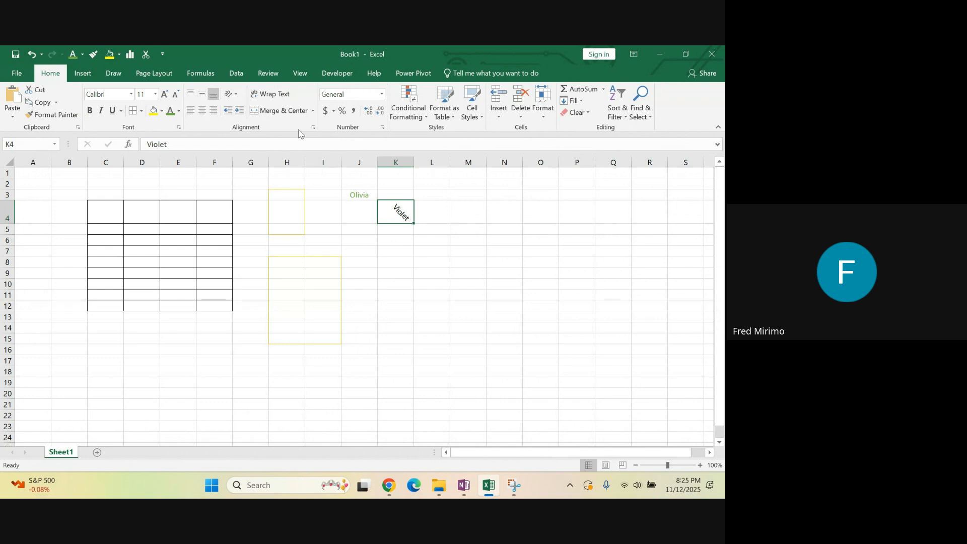
Set the text orientation of cell K4 to -60 degrees through the Format Cells alignment settings
{"action": "left_click", "coordinate": [236, 96]}
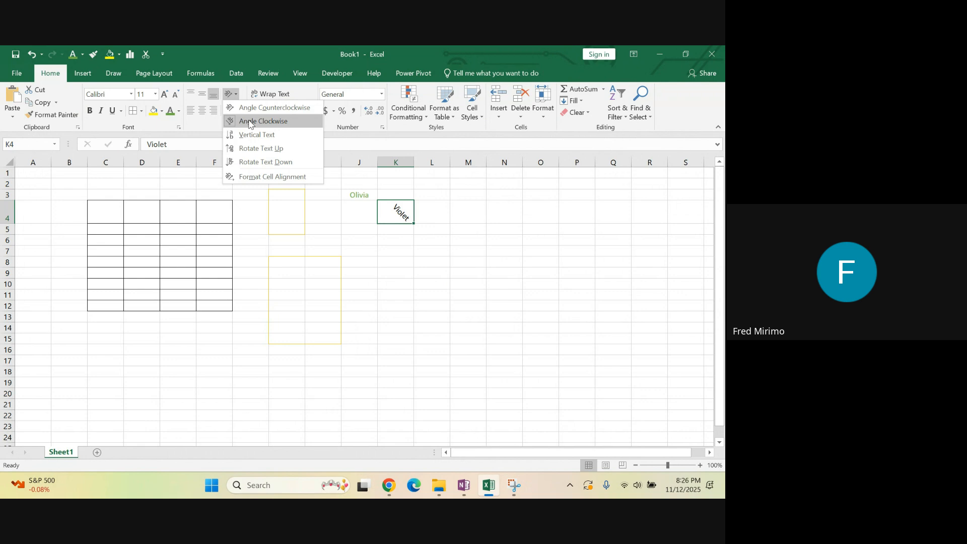
{"action": "left_click", "coordinate": [262, 177]}
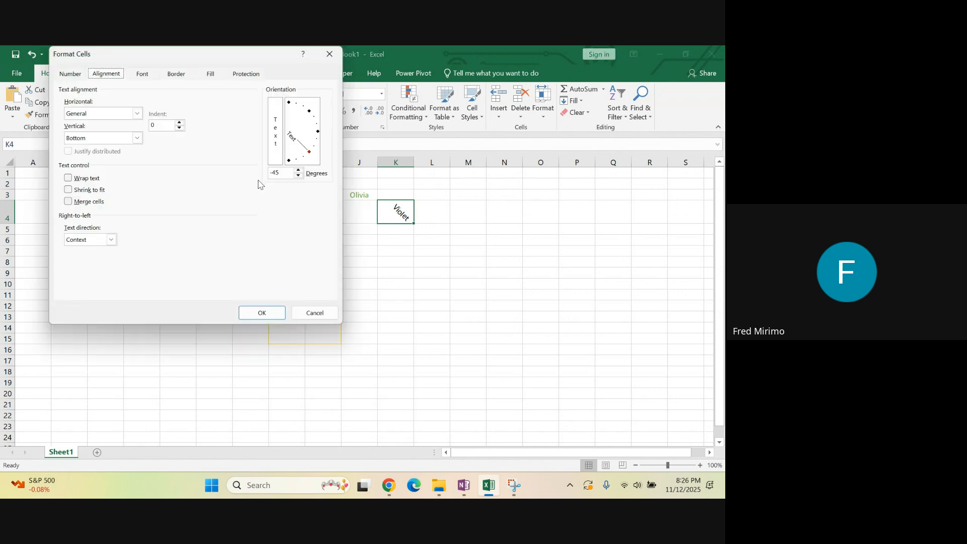
{"action": "mouse_move", "coordinate": [316, 151]}
{"action": "left_mouse_down"}
{"action": "mouse_move", "coordinate": [319, 122]}
{"action": "mouse_move", "coordinate": [300, 107]}
{"action": "mouse_move", "coordinate": [309, 118]}
{"action": "left_mouse_up"}
{"action": "left_click", "coordinate": [286, 172]}
{"action": "key", "text": "BackSpace"}
{"action": "key", "text": "BackSpace"}
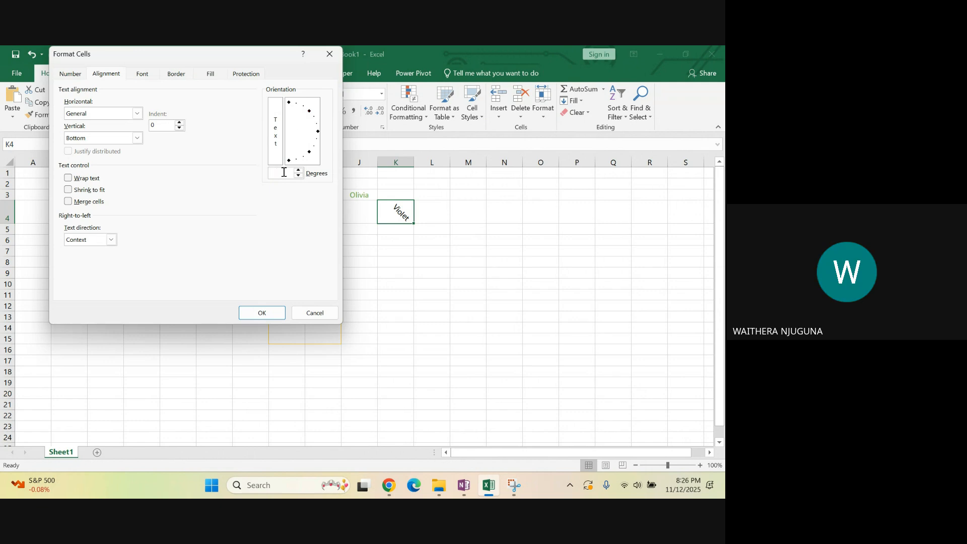
{"action": "type", "text": "-"}
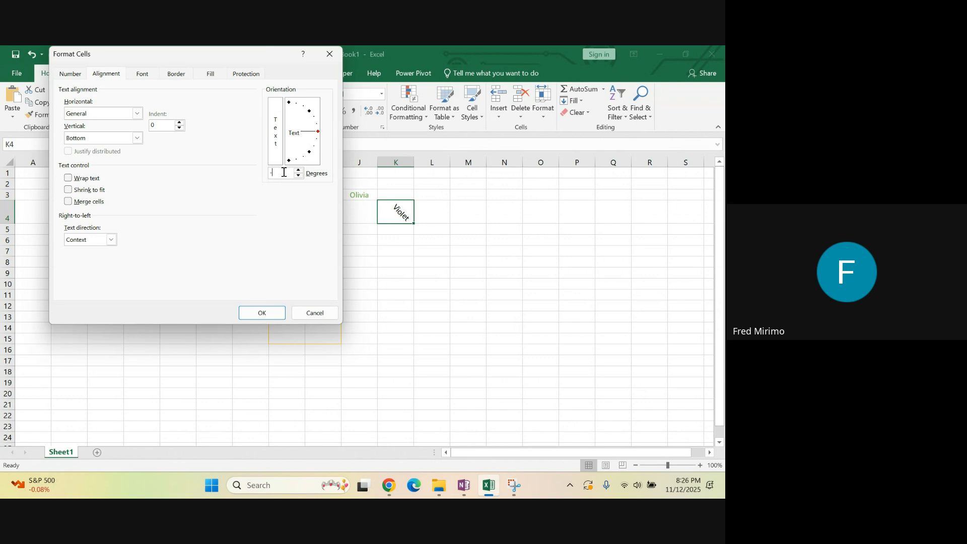
{"action": "type", "text": "60"}
{"action": "left_click", "coordinate": [257, 313]}
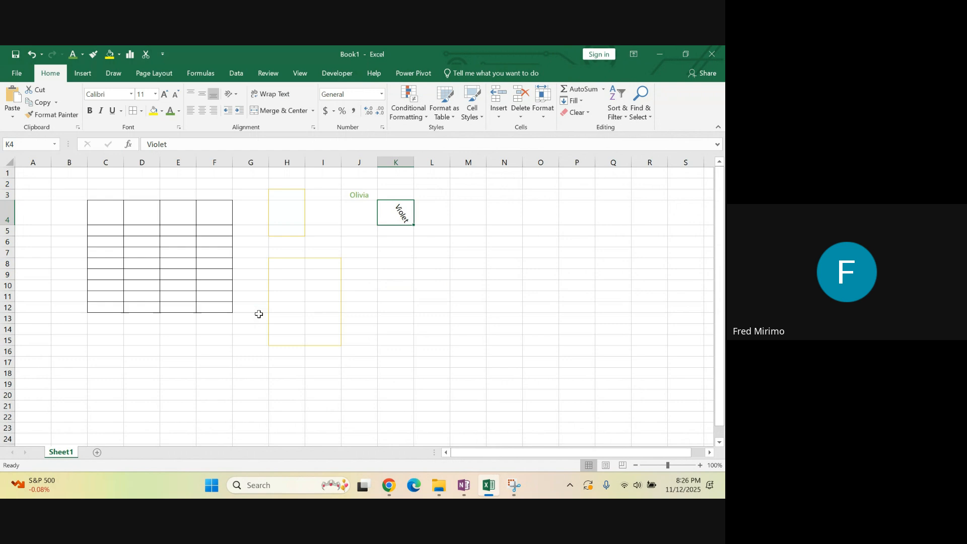
{"action": "left_click", "coordinate": [395, 264]}
{"action": "left_click", "coordinate": [394, 211]}
{"action": "left_click", "coordinate": [237, 95]}
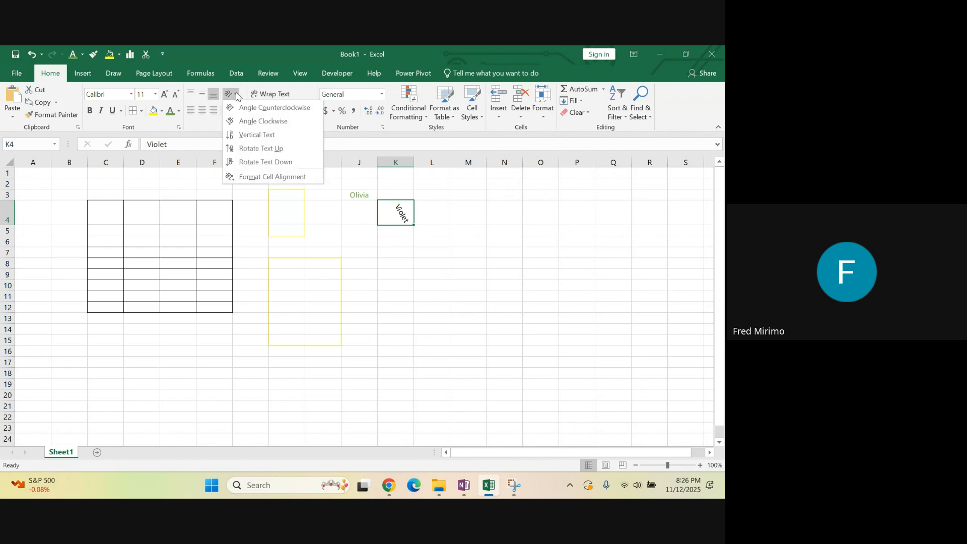
{"action": "left_click", "coordinate": [361, 327]}
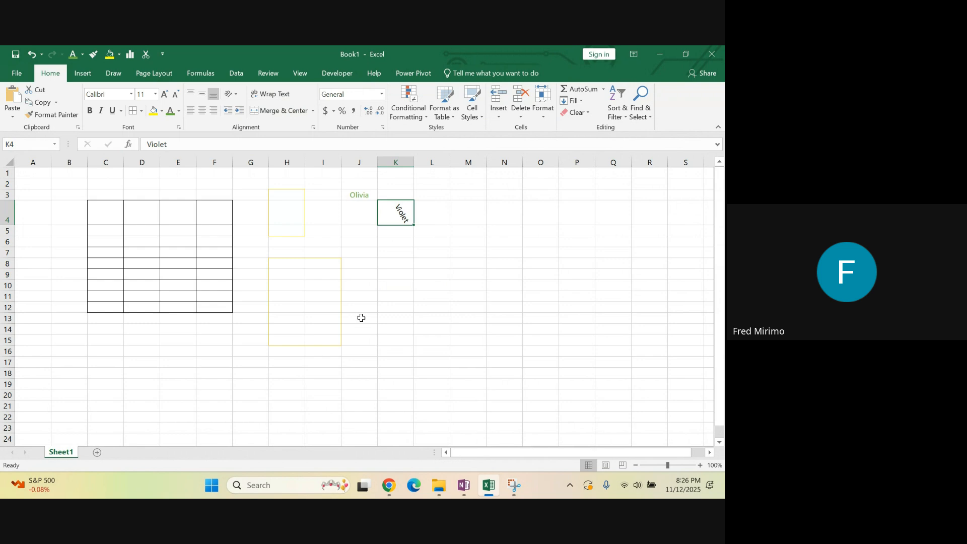
{"action": "left_click", "coordinate": [400, 299]}
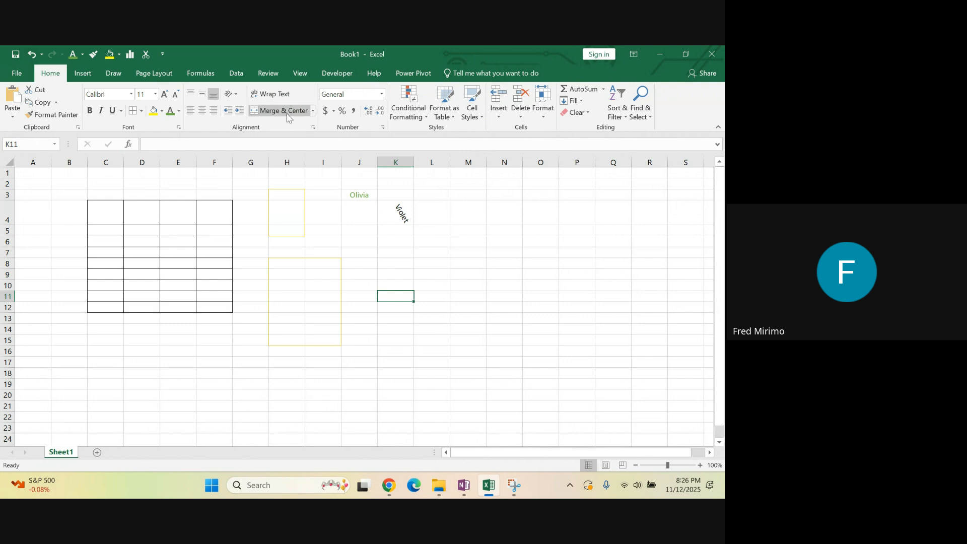
Merge and center cells N2 and O2
{"action": "left_click", "coordinate": [473, 254]}
{"action": "left_click", "coordinate": [506, 194]}
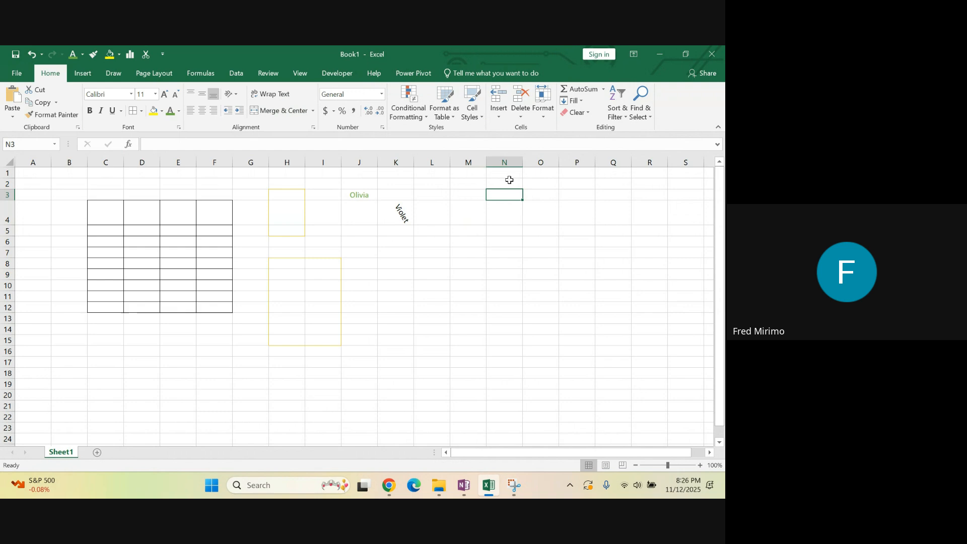
{"action": "left_click", "coordinate": [508, 182]}
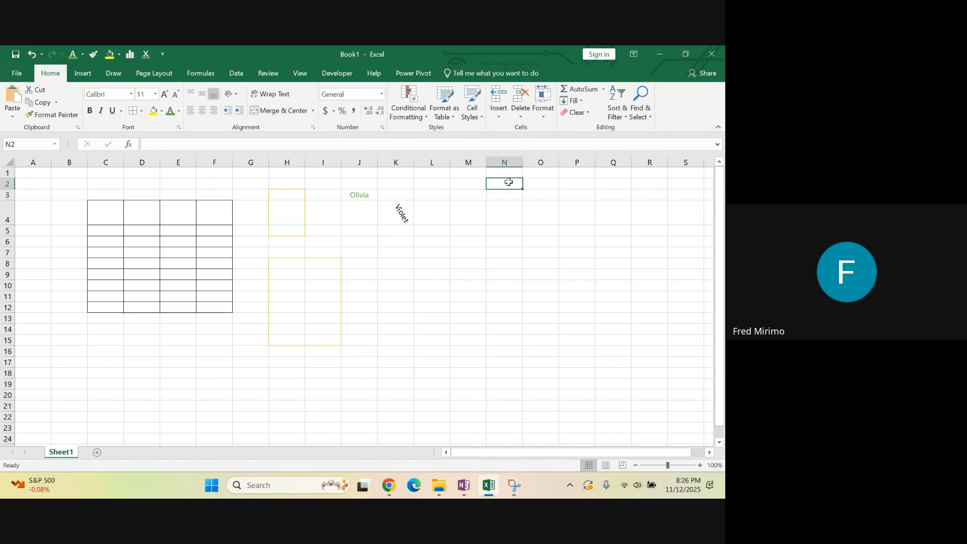
{"action": "left_click", "coordinate": [539, 184]}
{"action": "left_click", "coordinate": [506, 183]}
{"action": "left_click", "coordinate": [530, 183]}
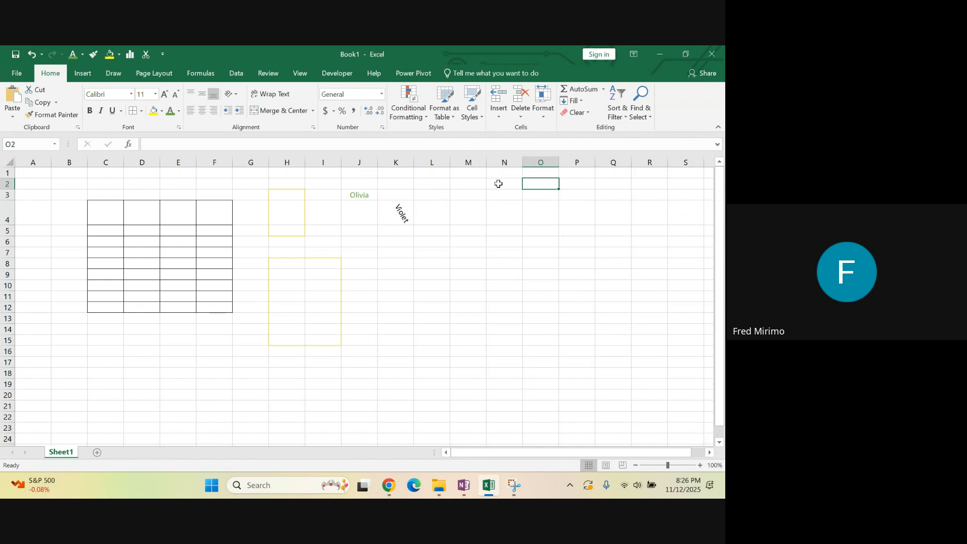
{"action": "left_click", "coordinate": [516, 275]}
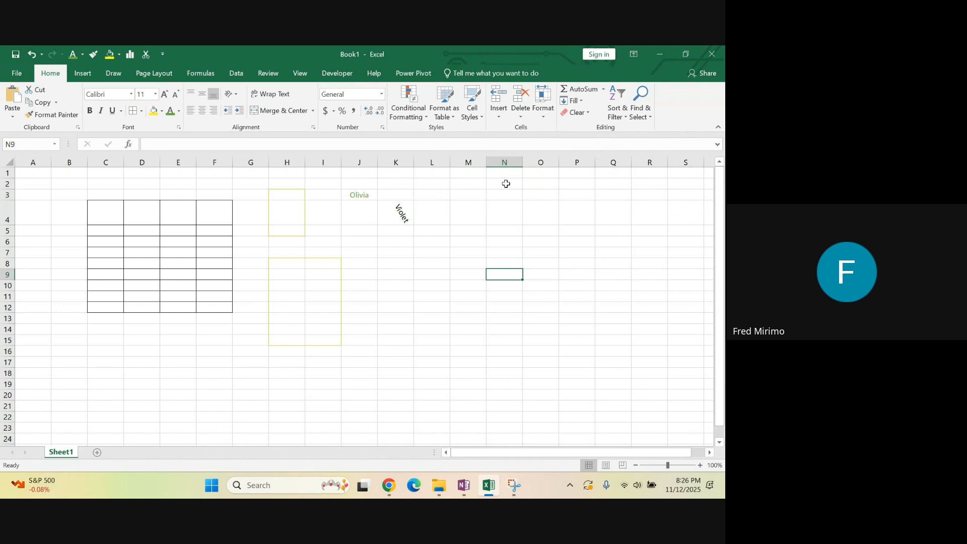
{"action": "key", "text": "Up"}
{"action": "key", "text": "Up"}
{"action": "key", "text": "Up"}
{"action": "key", "text": "Up"}
{"action": "key", "text": "Up"}
{"action": "key", "text": "Up"}
{"action": "key", "text": "Up"}
{"action": "left_click_drag", "start_coordinate": [509, 184], "coordinate": [536, 182]}
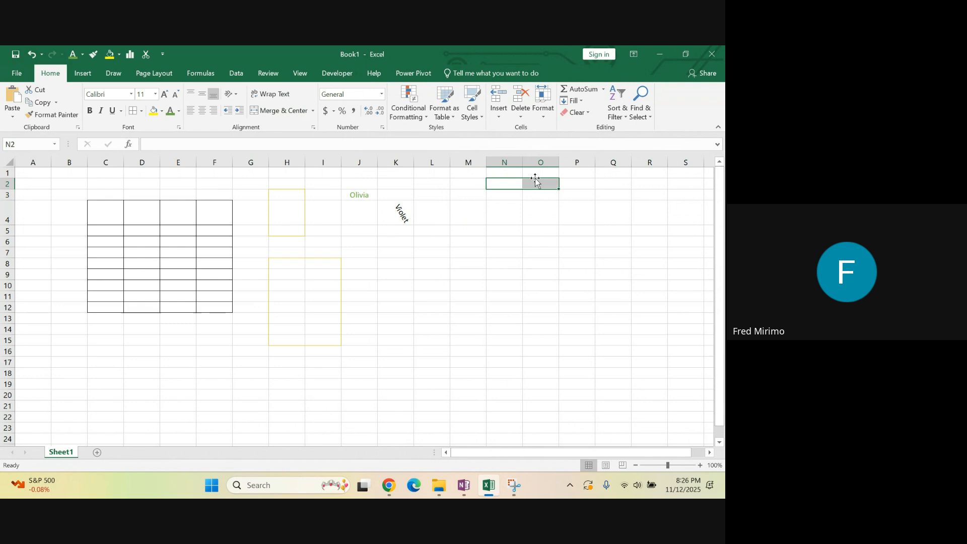
{"action": "left_click", "coordinate": [272, 111]}
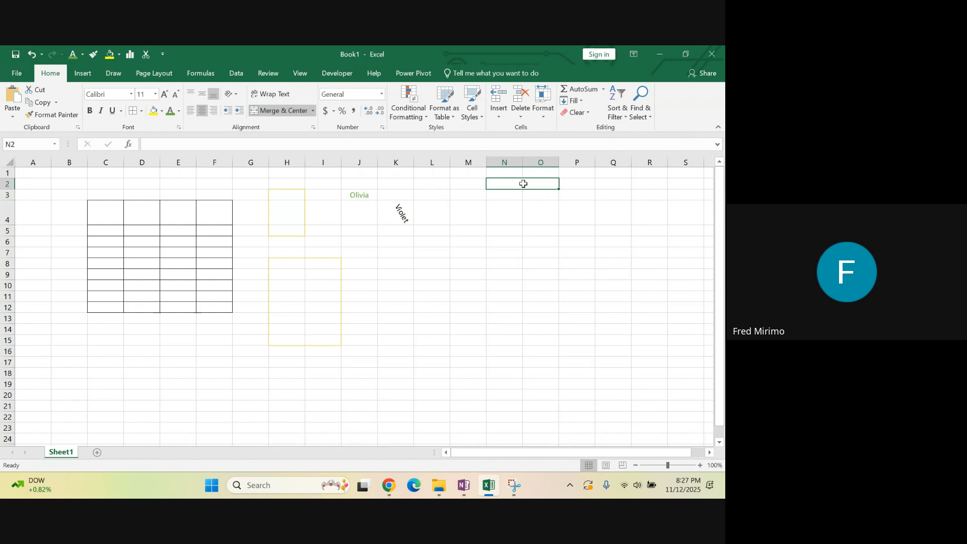
{"action": "left_click", "coordinate": [496, 193]}
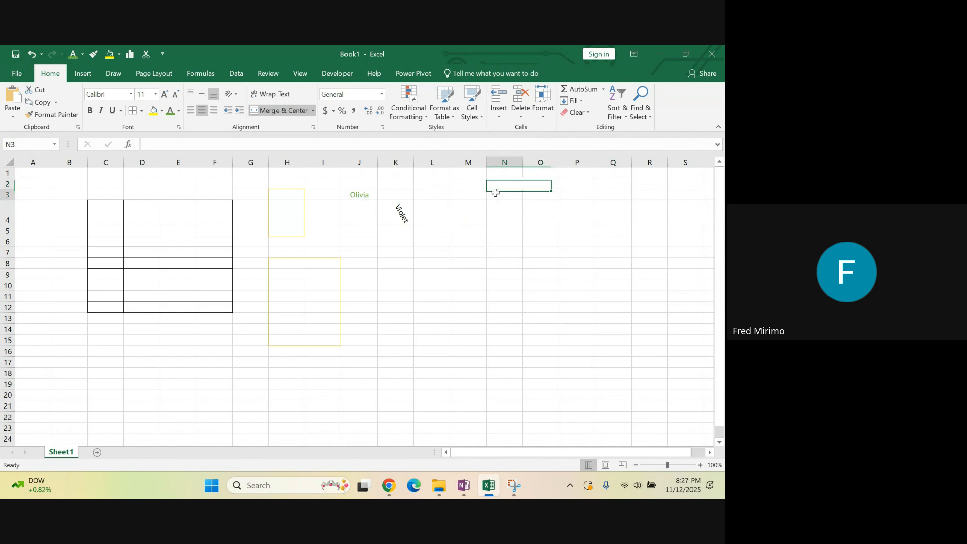
{"action": "left_click_drag", "start_coordinate": [496, 193], "coordinate": [557, 259]}
{"action": "left_click", "coordinate": [494, 182]}
{"action": "left_click_drag", "start_coordinate": [513, 185], "coordinate": [637, 180]}
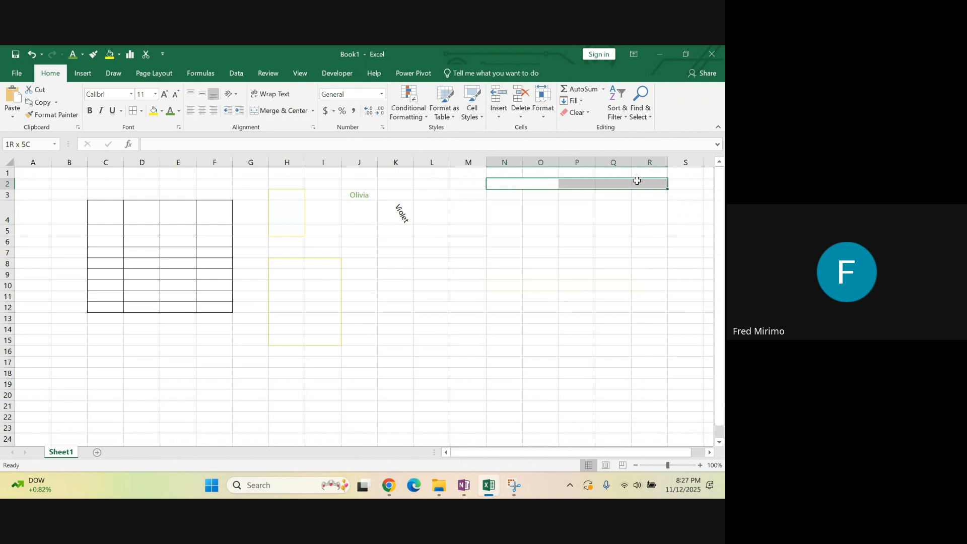
Enter the title "Contact Centre Analytics" in cell P2
{"action": "left_click", "coordinate": [571, 181]}
{"action": "type", "text": "C"}
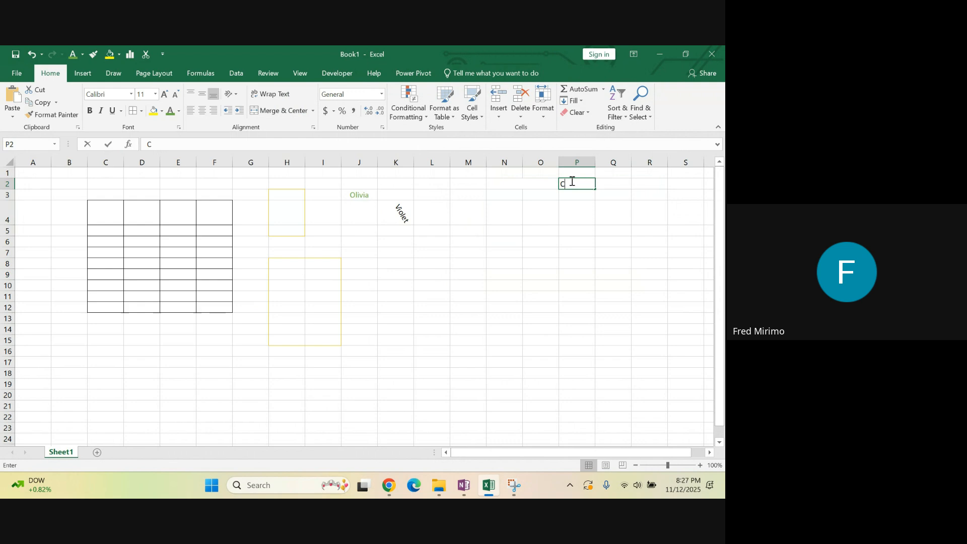
{"action": "type", "text": "ontact "}
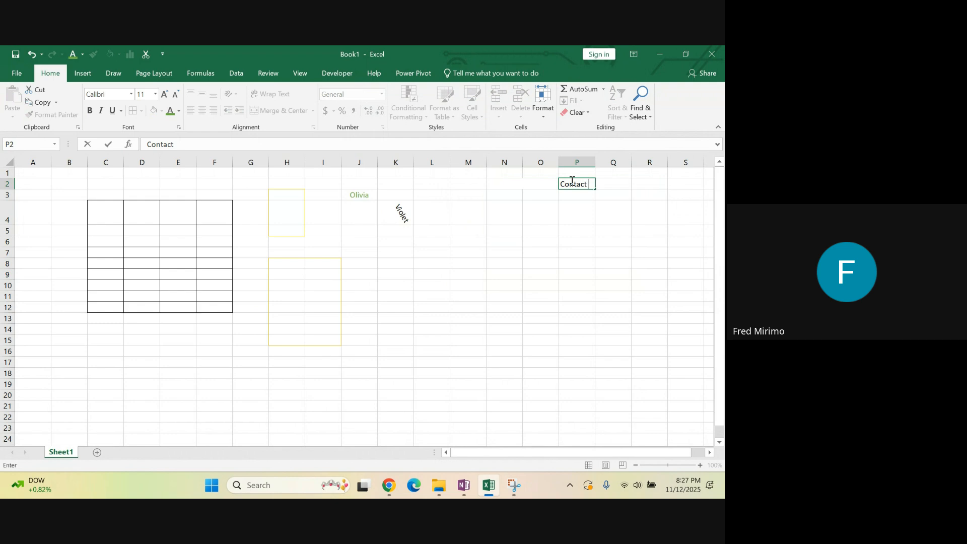
{"action": "type", "text": "Centre Analytics"}
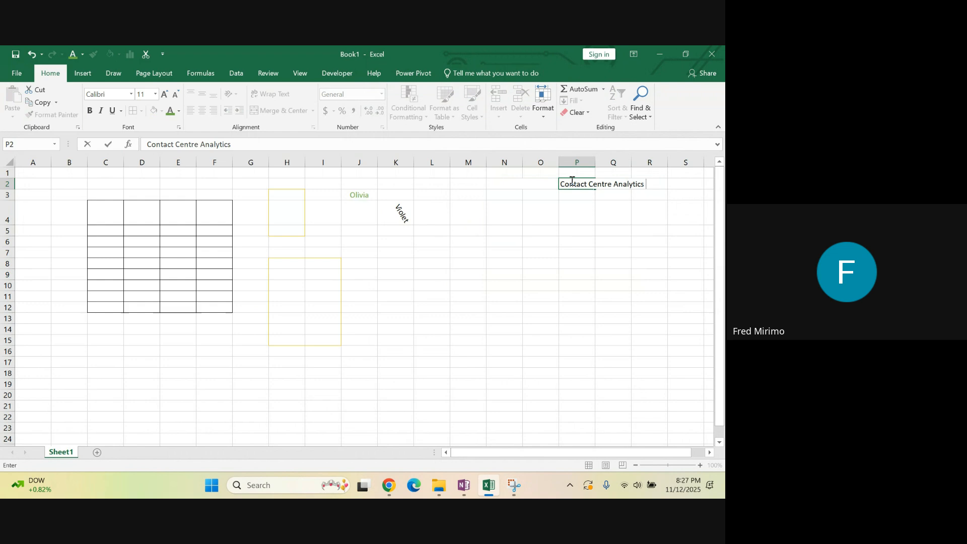
{"action": "left_click", "coordinate": [630, 282]}
{"action": "left_click", "coordinate": [608, 239]}
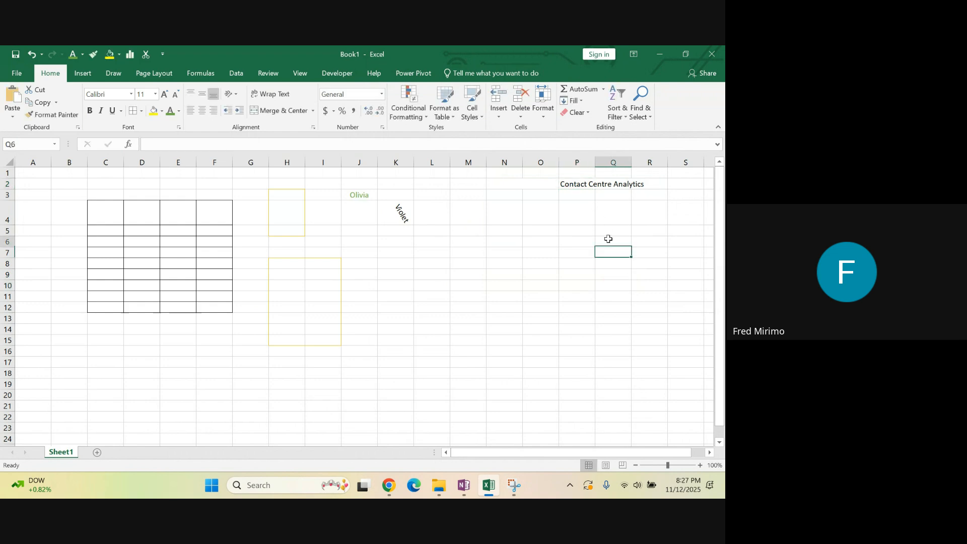
Merge and center the "Contact Centre Analytics" title across cells P2 to R2
{"action": "left_click", "coordinate": [579, 182]}
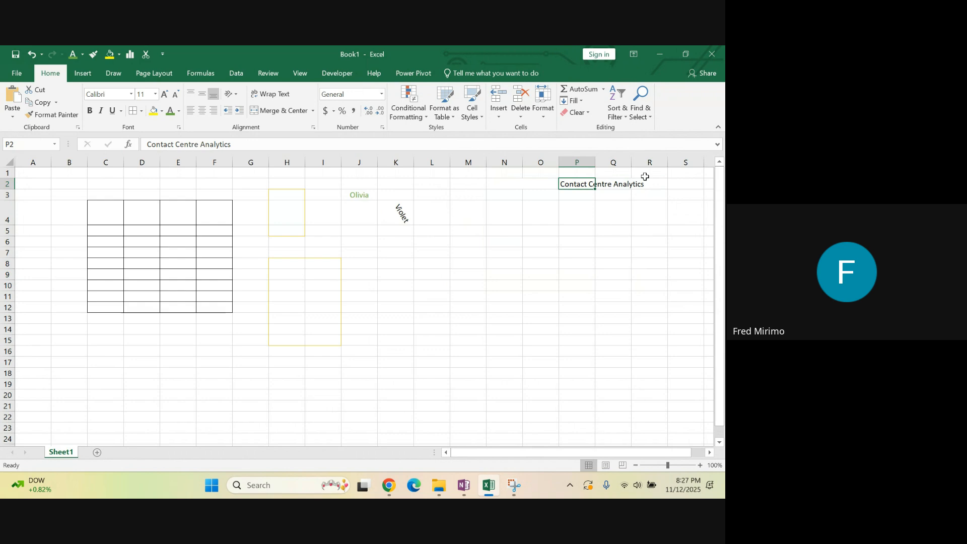
{"action": "left_click", "coordinate": [651, 194]}
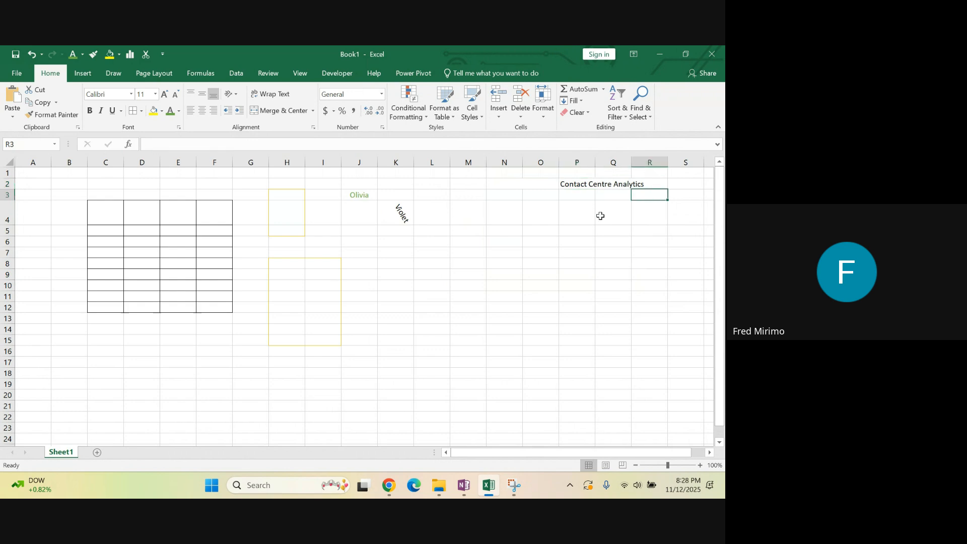
{"action": "left_click", "coordinate": [598, 216]}
{"action": "left_click", "coordinate": [566, 216]}
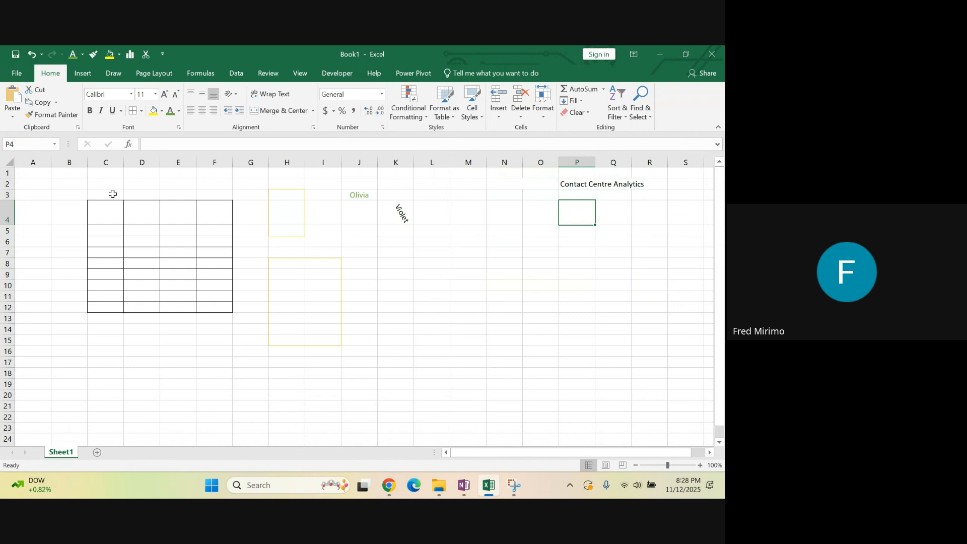
{"action": "left_click", "coordinate": [575, 184]}
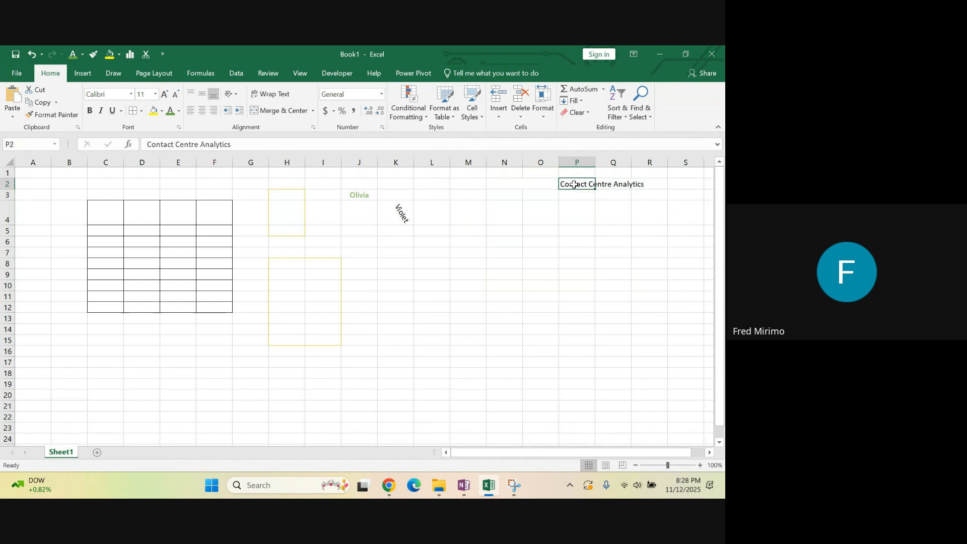
{"action": "left_click_drag", "start_coordinate": [575, 185], "coordinate": [644, 180]}
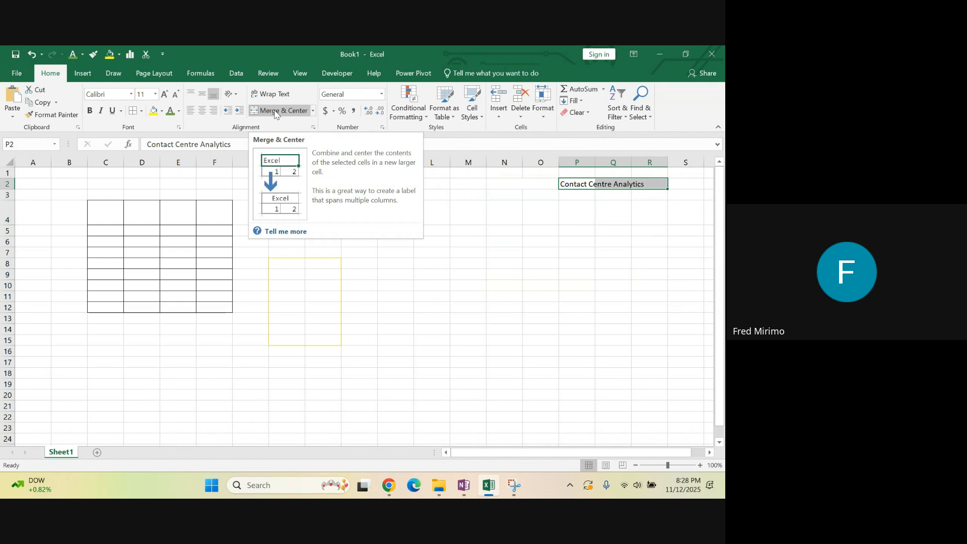
{"action": "left_click", "coordinate": [276, 114]}
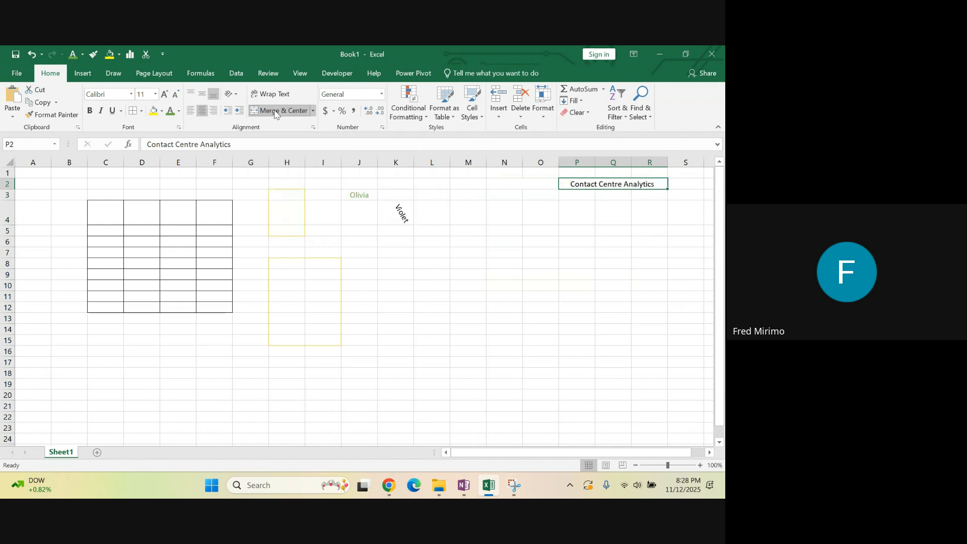
Give the merged "Contact Centre Analytics" title a standard purple fill and a white font color
{"action": "left_click", "coordinate": [574, 252]}
{"action": "left_click", "coordinate": [586, 184]}
{"action": "left_click", "coordinate": [170, 111]}
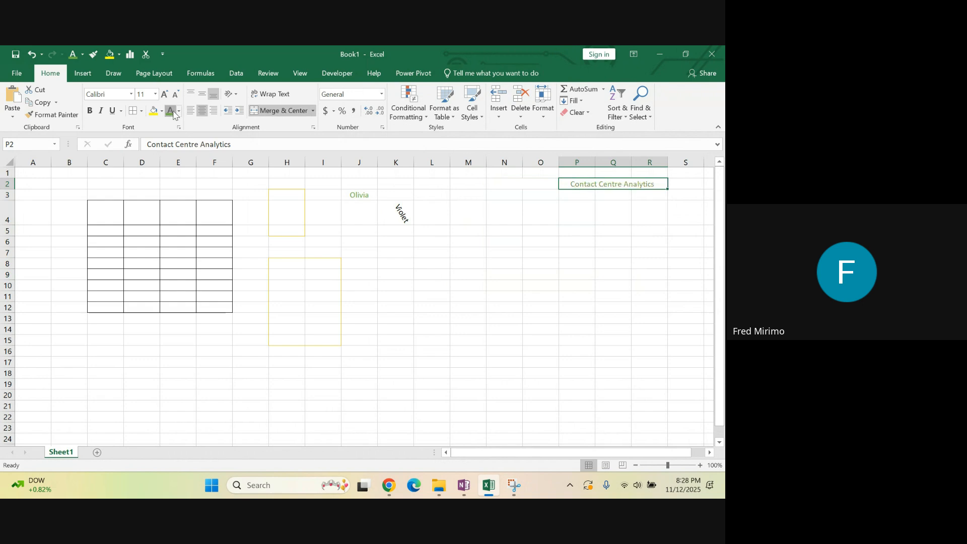
{"action": "left_click", "coordinate": [162, 112]}
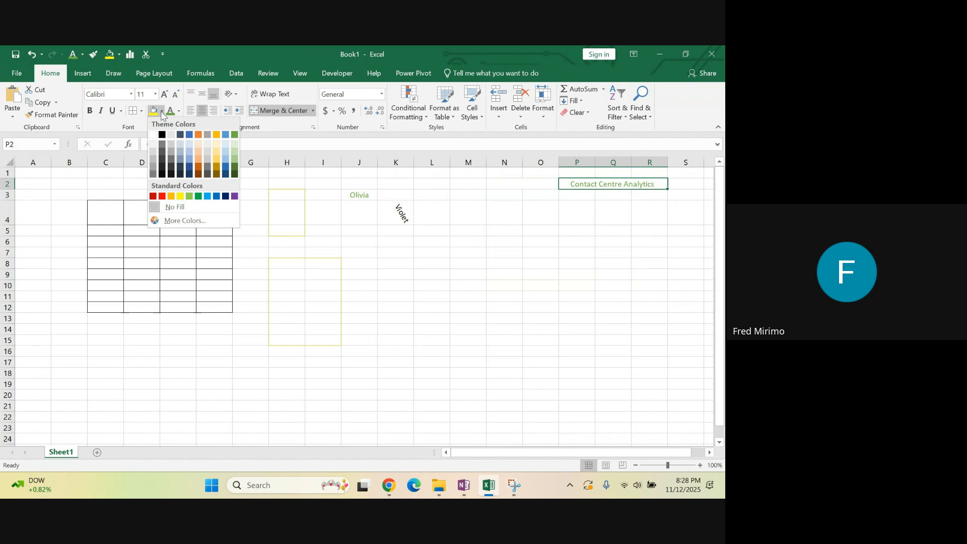
{"action": "left_click", "coordinate": [235, 196]}
{"action": "left_click", "coordinate": [179, 111]}
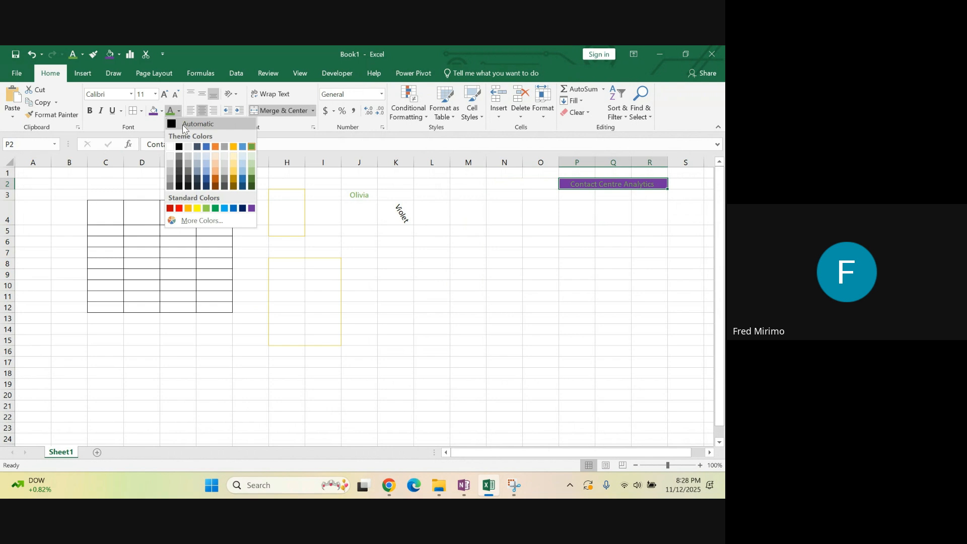
{"action": "left_click", "coordinate": [171, 147]}
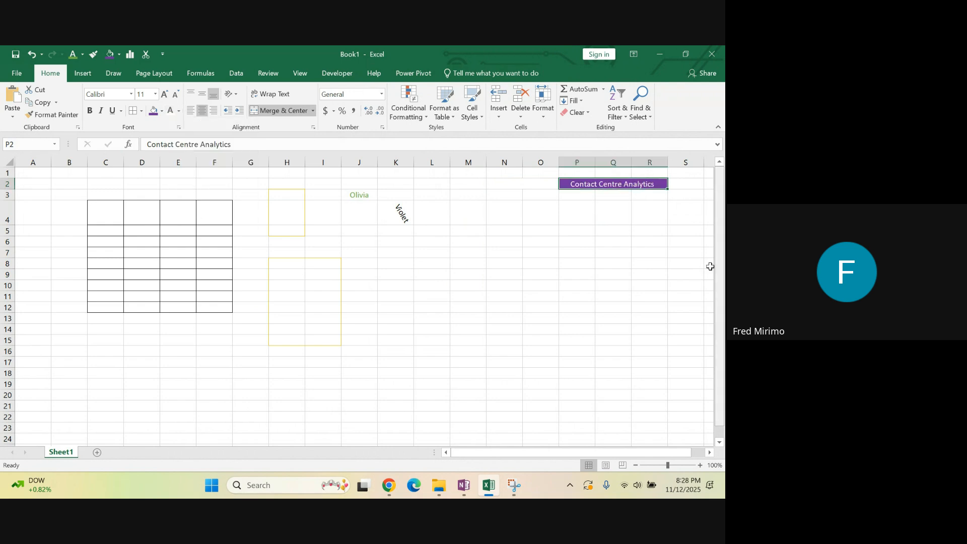
{"action": "left_click", "coordinate": [630, 244]}
{"action": "left_click", "coordinate": [579, 187]}
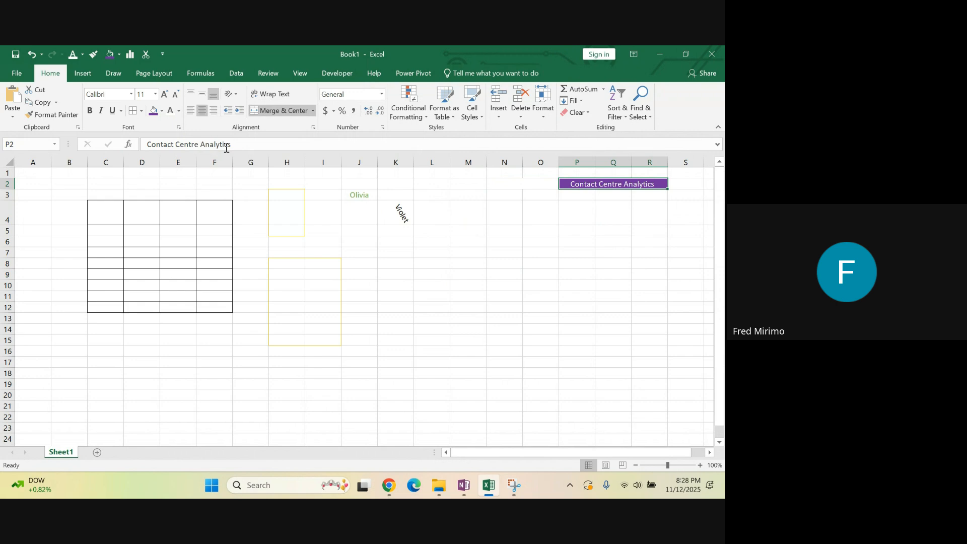
{"action": "left_click", "coordinate": [388, 297]}
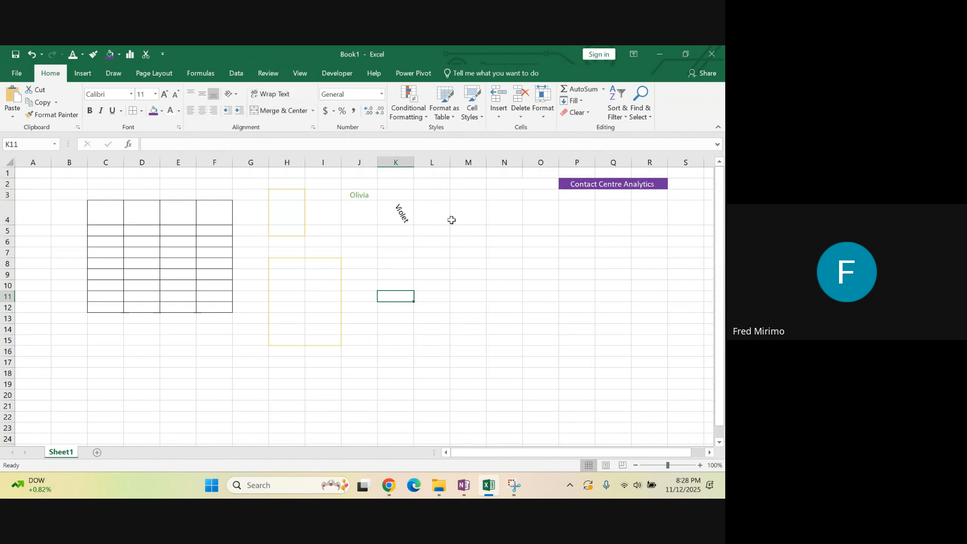
{"action": "left_click", "coordinate": [434, 264]}
{"action": "left_click", "coordinate": [471, 252]}
{"action": "left_click", "coordinate": [543, 264]}
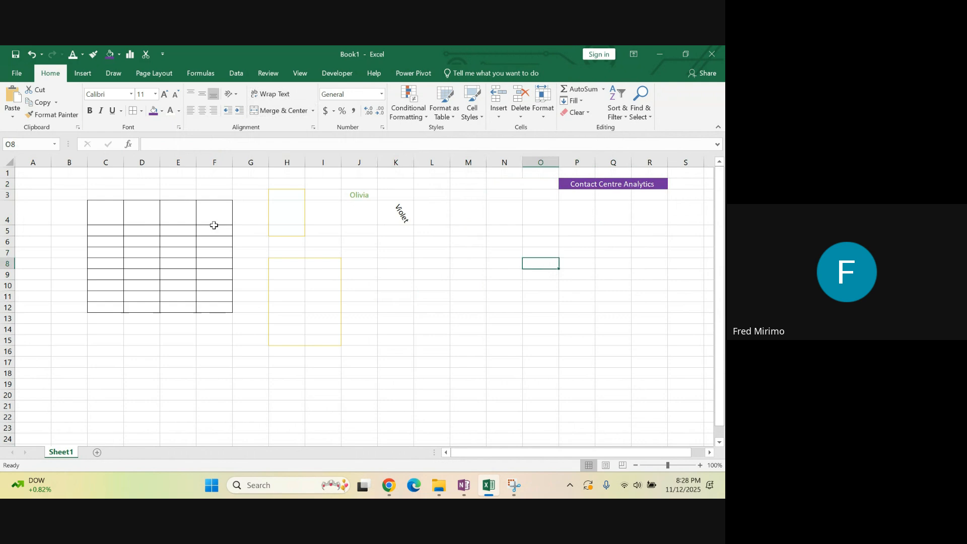
Clear the contents of columns C through K
{"action": "left_click", "coordinate": [108, 161]}
{"action": "left_click_drag", "start_coordinate": [110, 159], "coordinate": [395, 189]}
{"action": "right_click", "coordinate": [395, 186]}
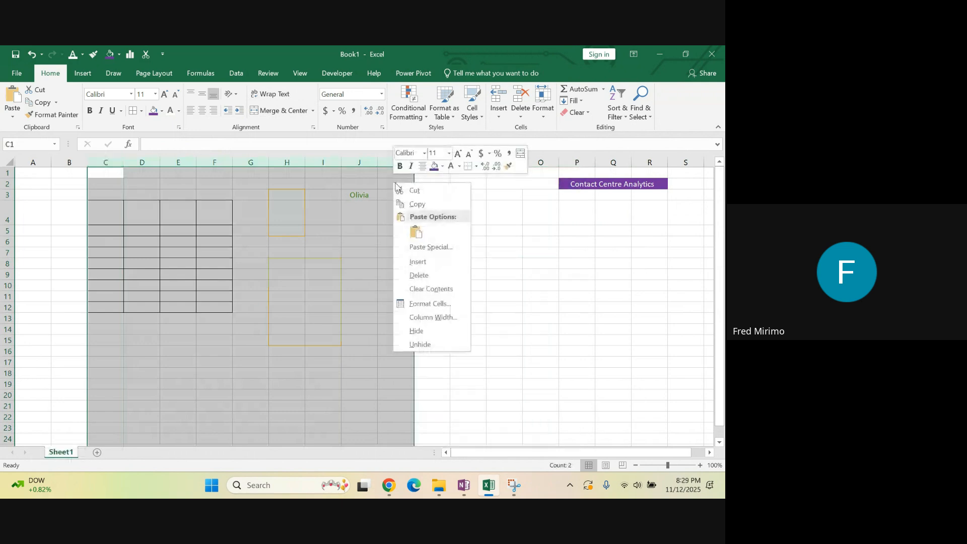
{"action": "left_click", "coordinate": [431, 288]}
{"action": "left_click", "coordinate": [458, 277]}
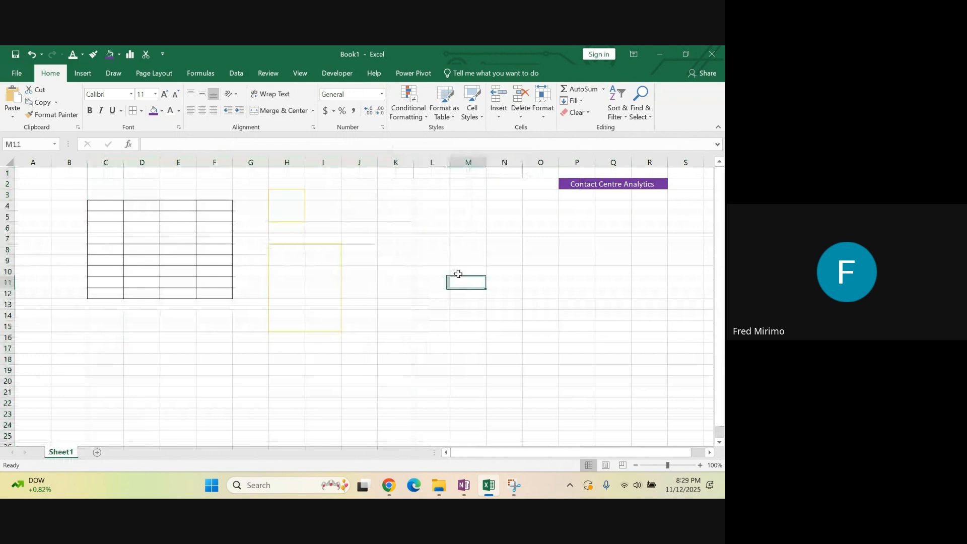
Enter the header "Agent Name" in cell A3 and widen column A to fit it
{"action": "left_click", "coordinate": [99, 196]}
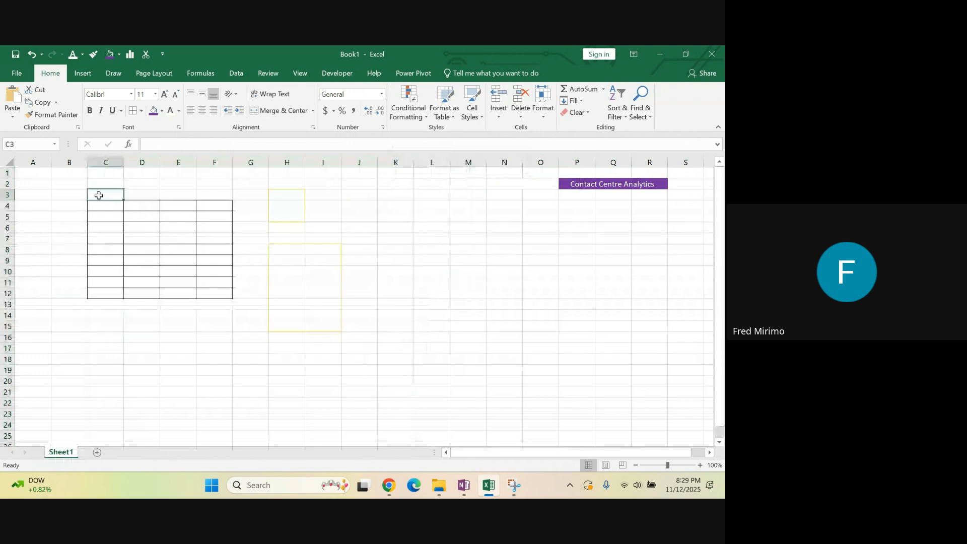
{"action": "left_click", "coordinate": [33, 197]}
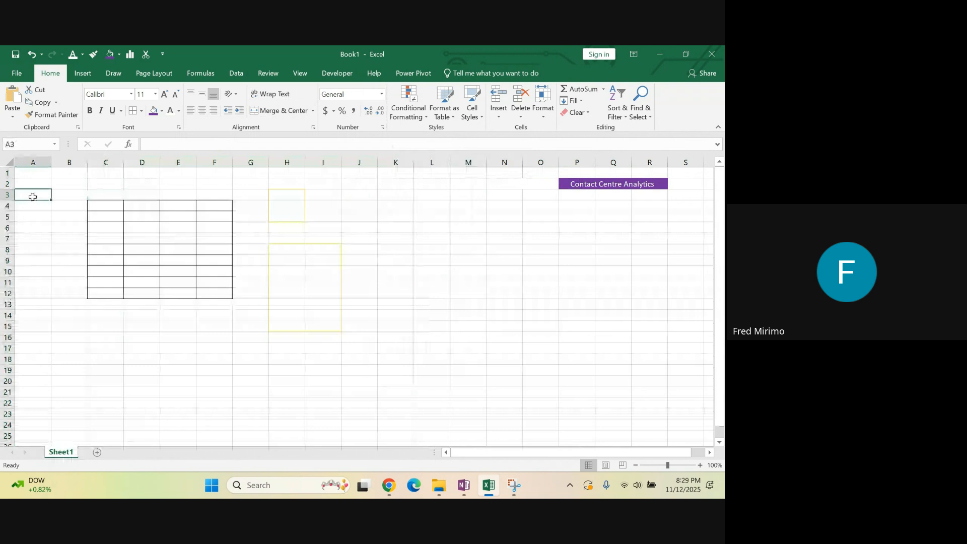
{"action": "type", "text": "A"}
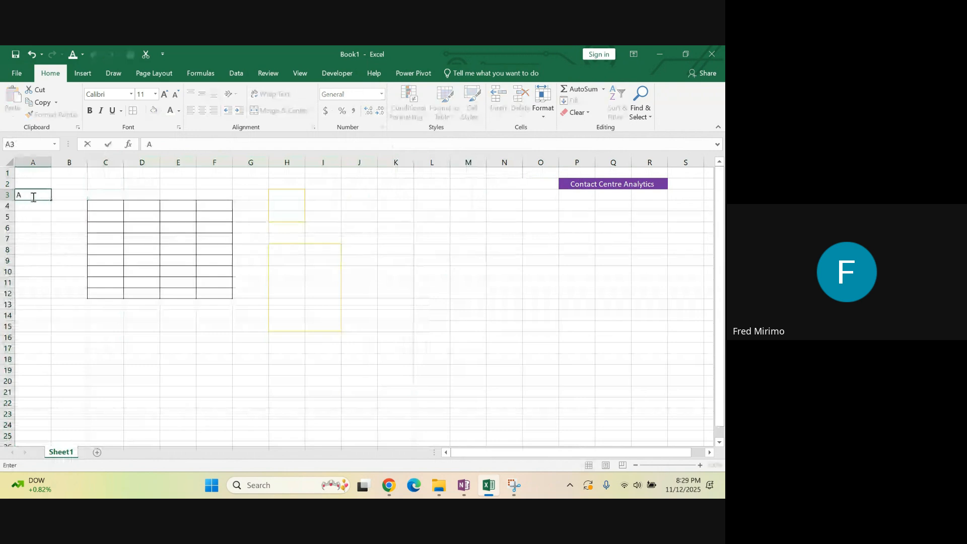
{"action": "type", "text": "get"}
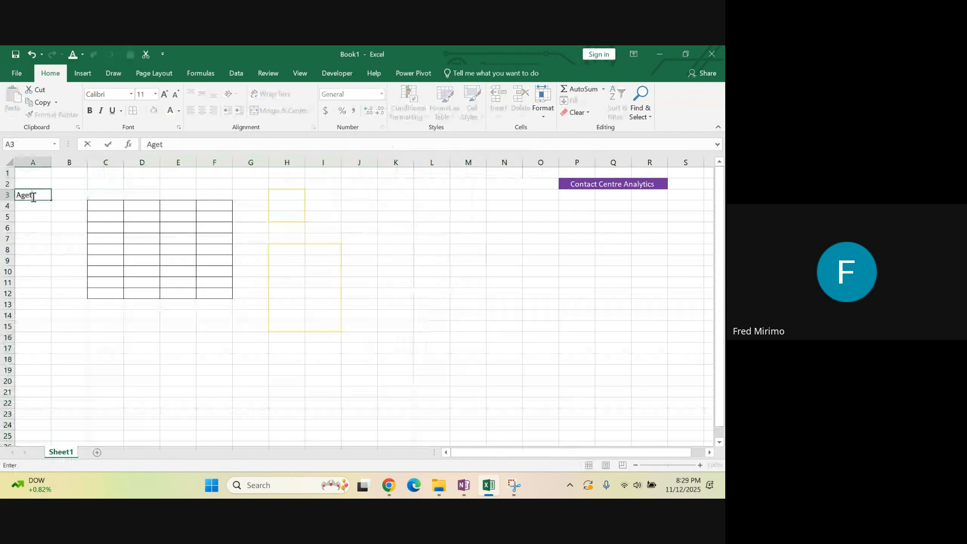
{"action": "key", "text": "BackSpace"}
{"action": "type", "text": "nt Name"}
{"action": "left_click", "coordinate": [33, 239]}
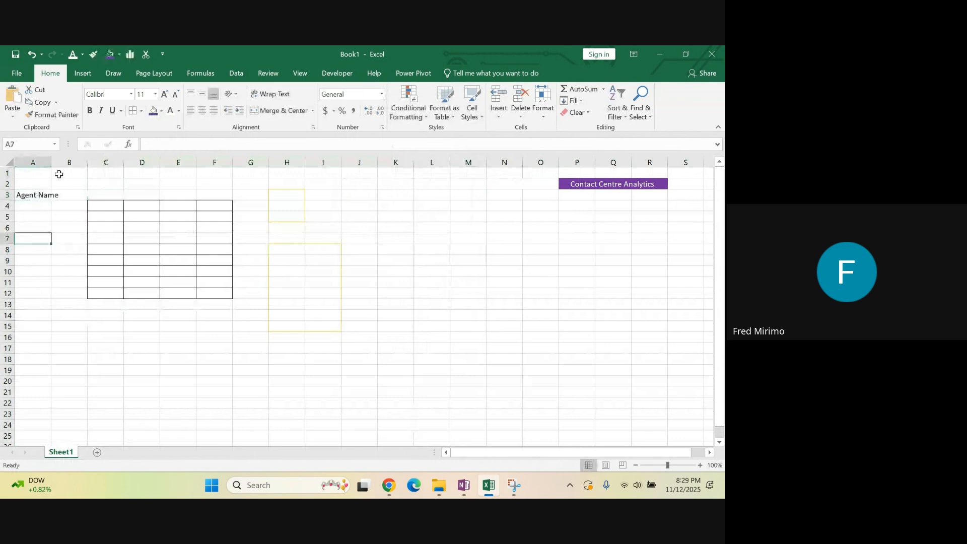
{"action": "left_click_drag", "start_coordinate": [51, 163], "coordinate": [68, 162]}
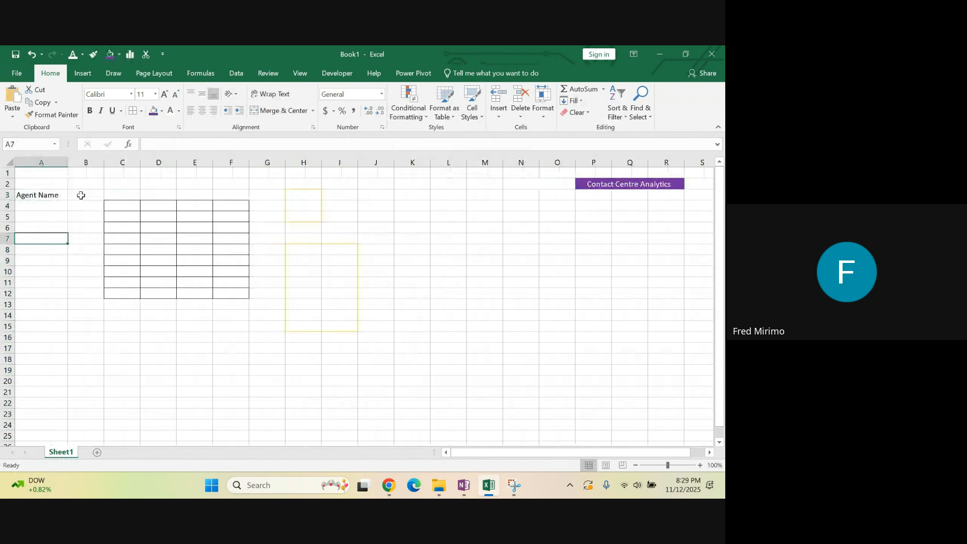
Enter the header "Calls Handled" in cell B3
{"action": "left_click", "coordinate": [81, 196]}
{"action": "type", "text": "C"}
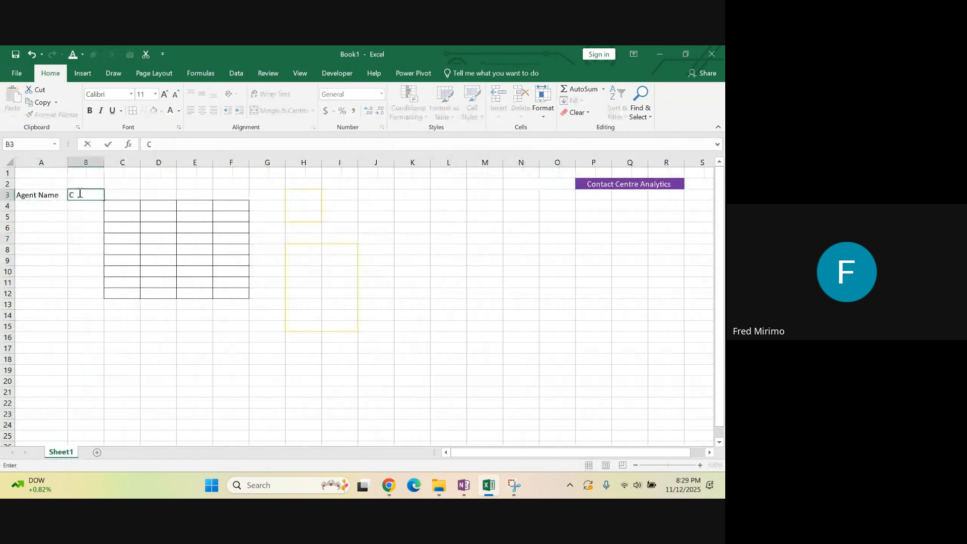
{"action": "type", "text": "all"}
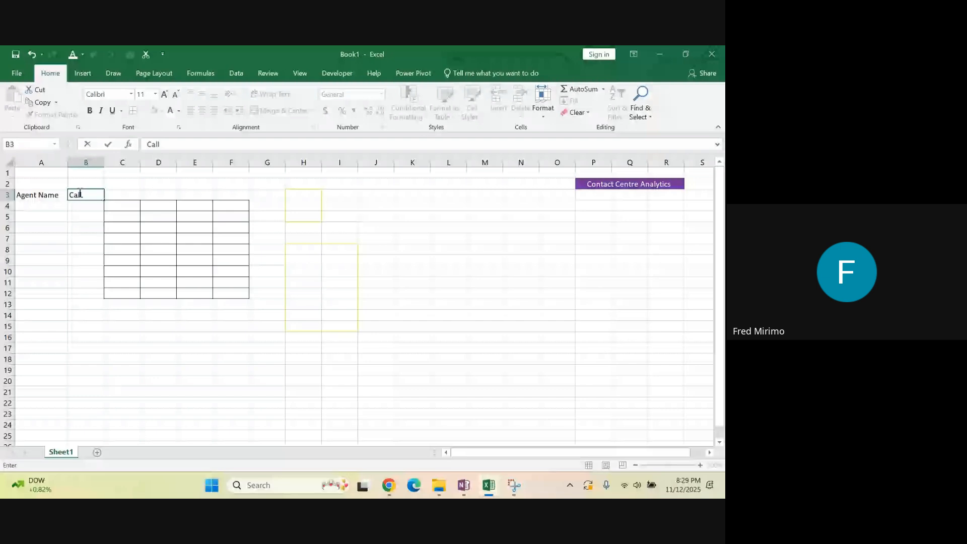
{"action": "type", "text": "s"}
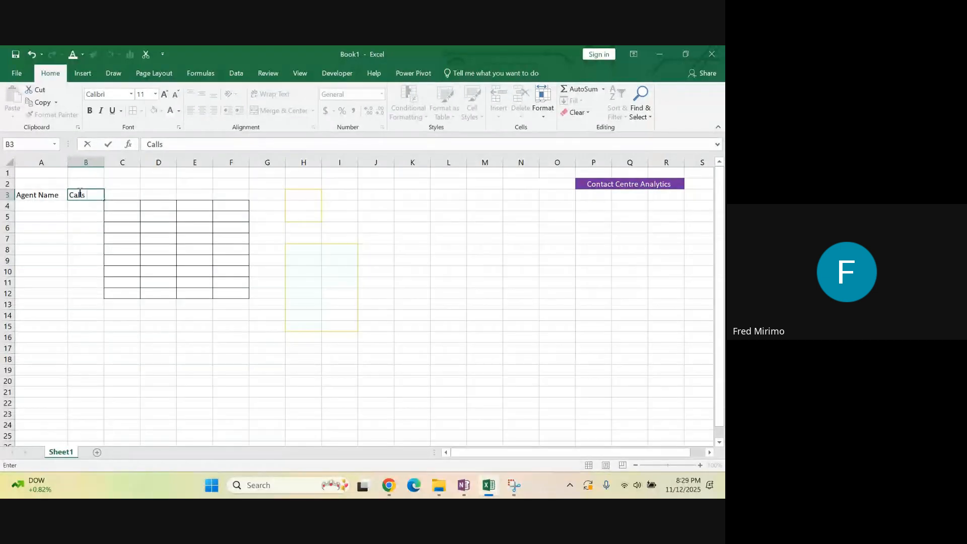
{"action": "type", "text": " Handled"}
{"action": "left_click", "coordinate": [59, 271]}
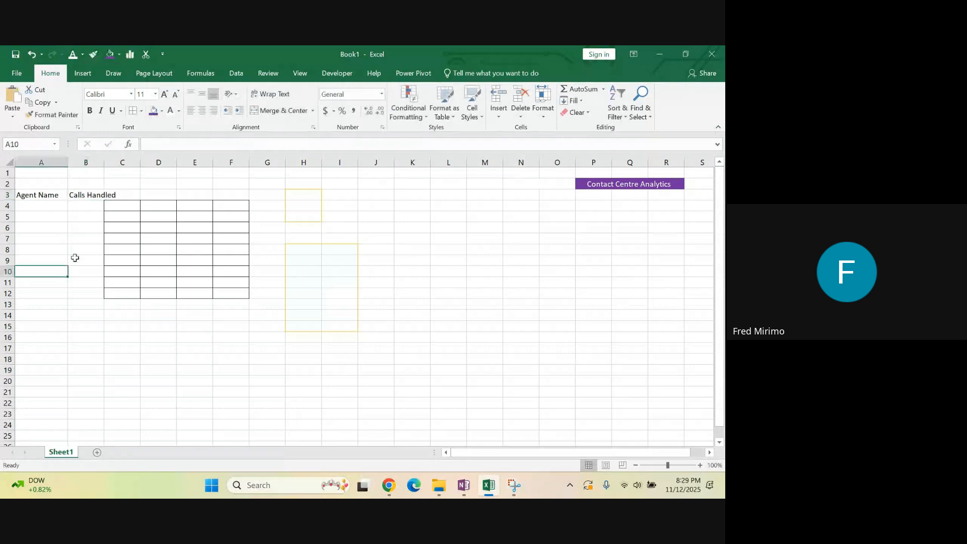
Enter the header "Calls Abandoned" in cell C3, completing its spelling with the final "d"
{"action": "left_click", "coordinate": [126, 196]}
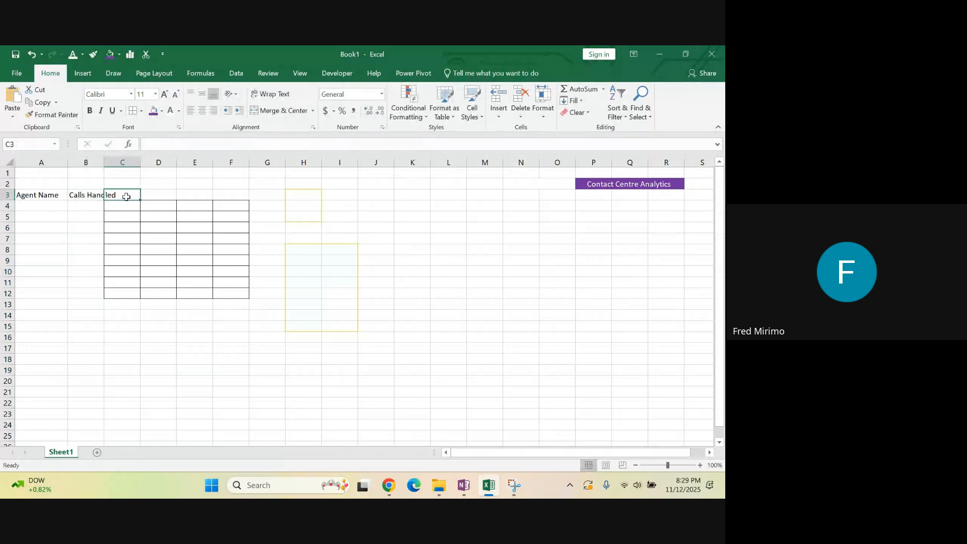
{"action": "type", "text": "C"}
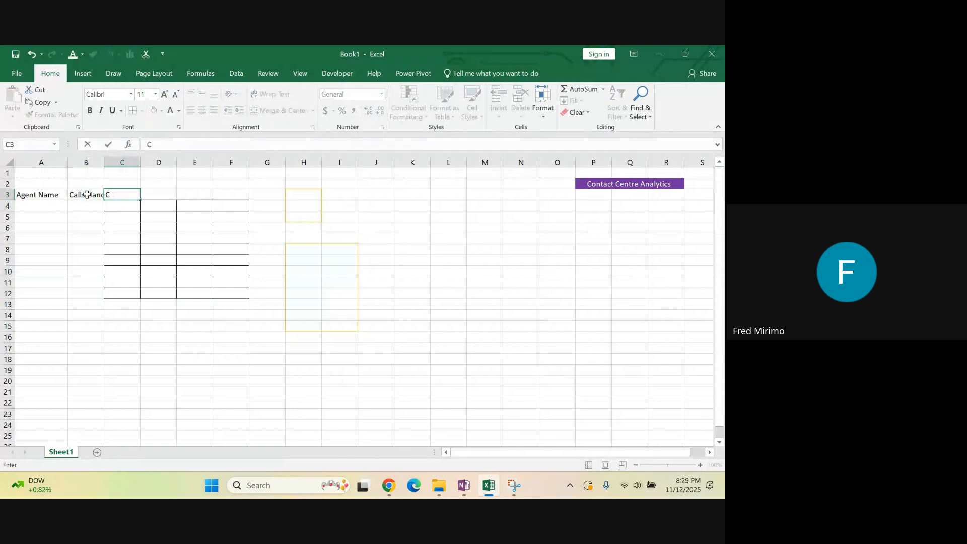
{"action": "type", "text": "alls Abandone"}
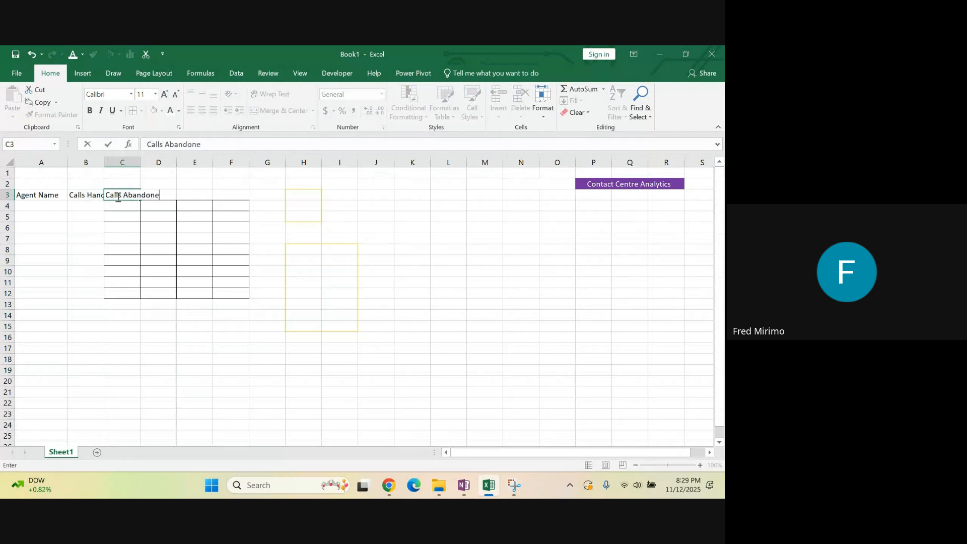
{"action": "left_click", "coordinate": [122, 249]}
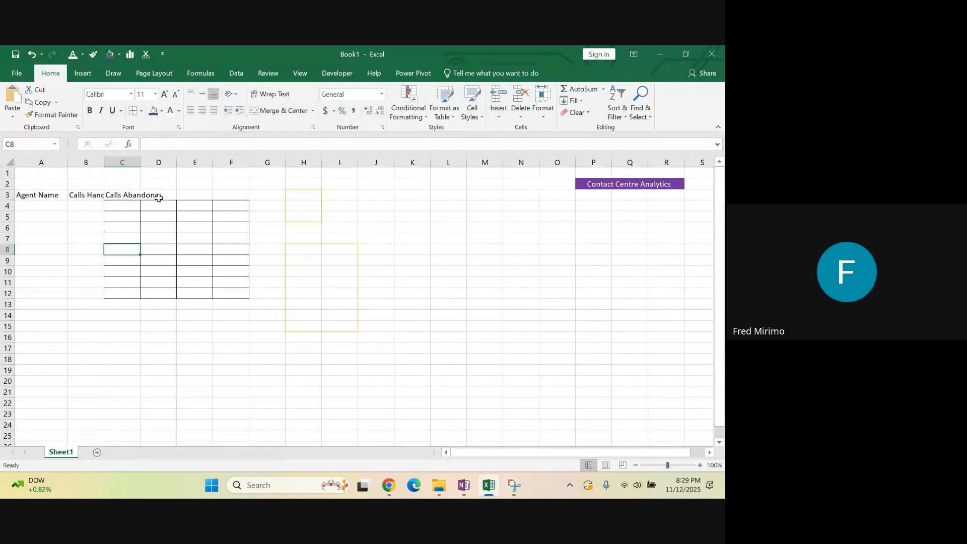
{"action": "left_click", "coordinate": [122, 195]}
{"action": "left_click", "coordinate": [207, 143]}
{"action": "type", "text": "d"}
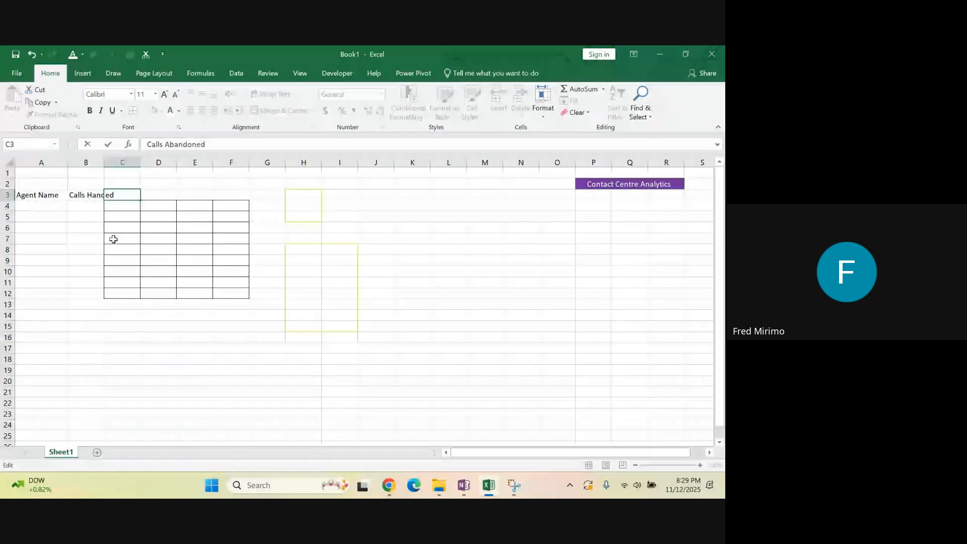
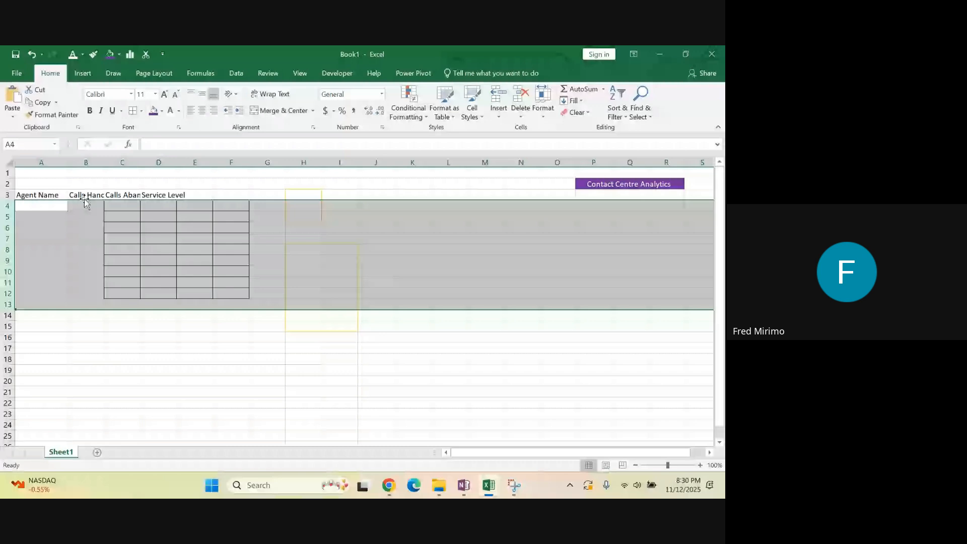
{"action": "left_click", "coordinate": [284, 207]}
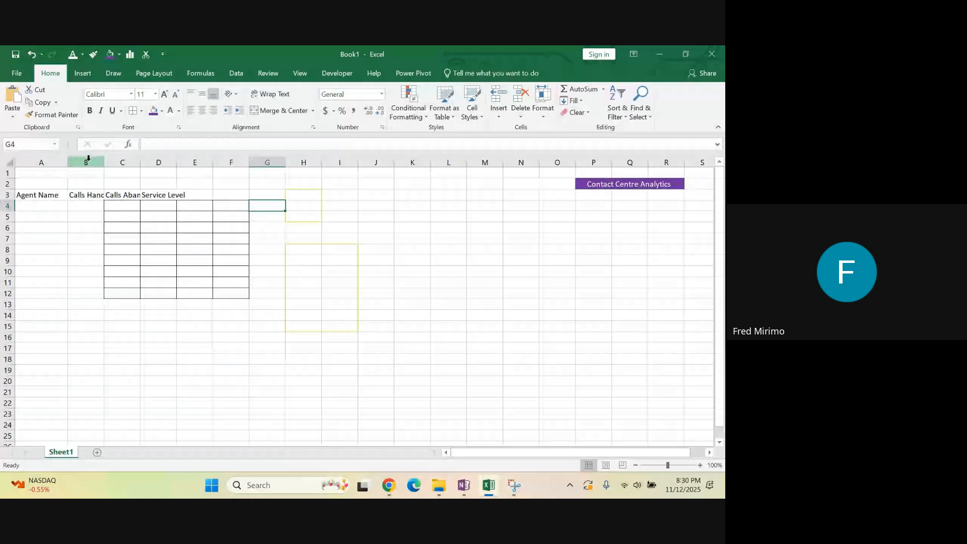
{"action": "left_click", "coordinate": [158, 161]}
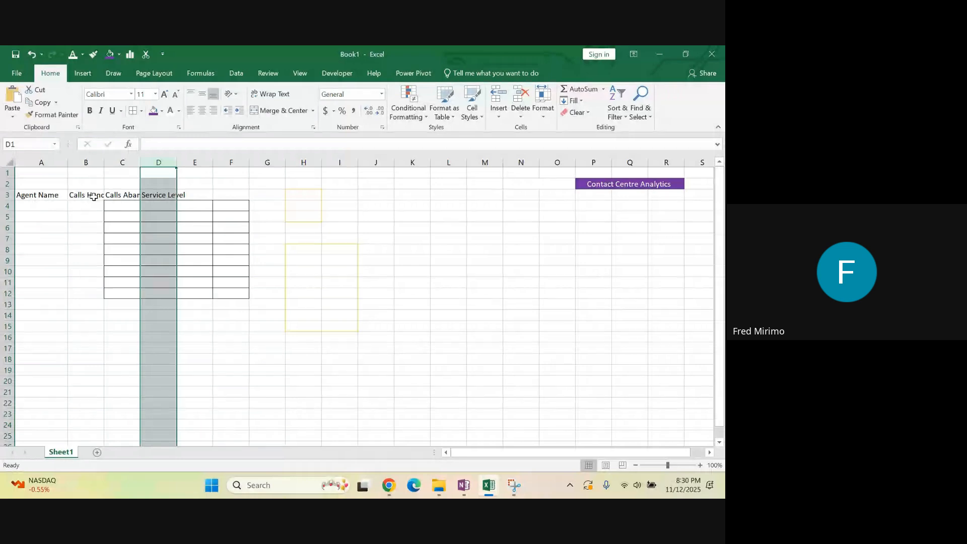
{"action": "left_click", "coordinate": [191, 196]}
{"action": "key", "text": "Left"}
{"action": "key", "text": "Left"}
{"action": "key", "text": "Left"}
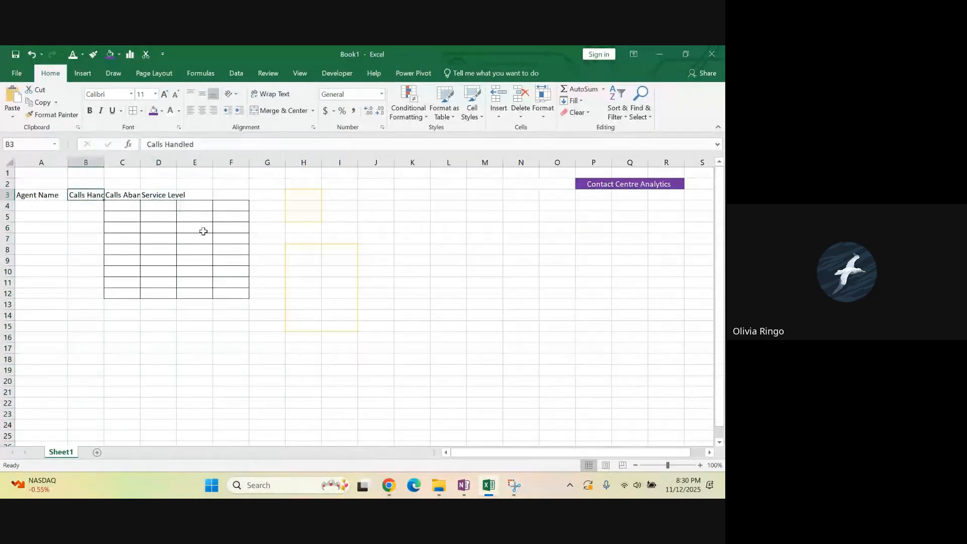
{"action": "left_click", "coordinate": [304, 239]}
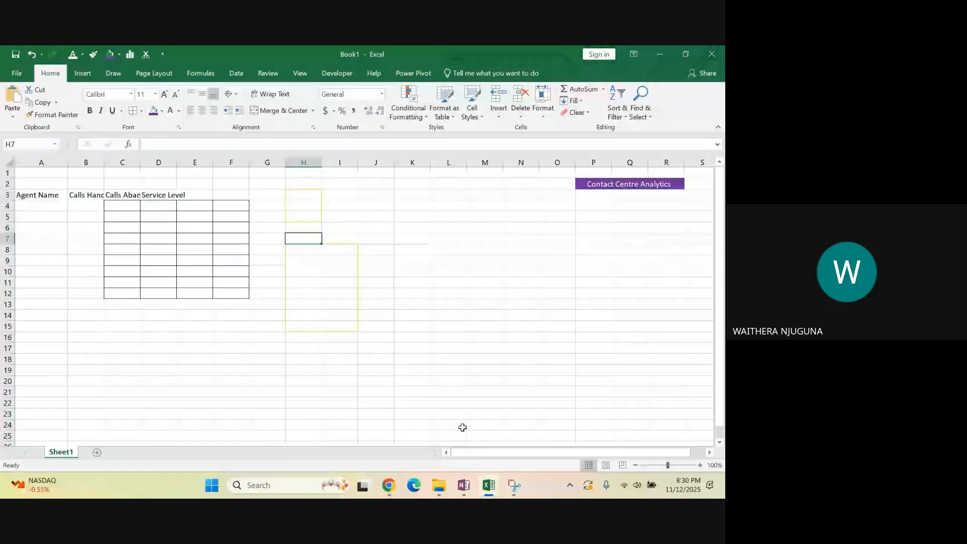
{"action": "left_click", "coordinate": [449, 337]}
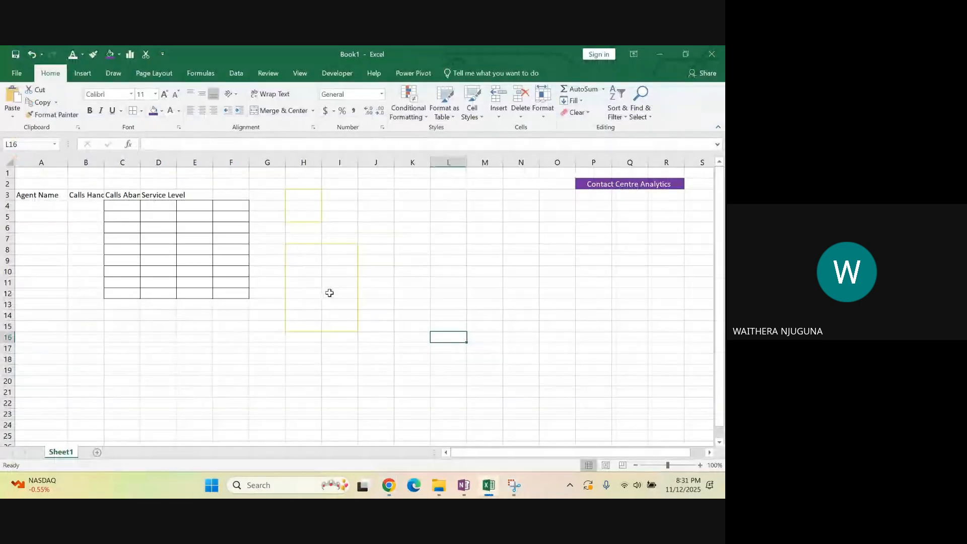
{"action": "left_click", "coordinate": [410, 280]}
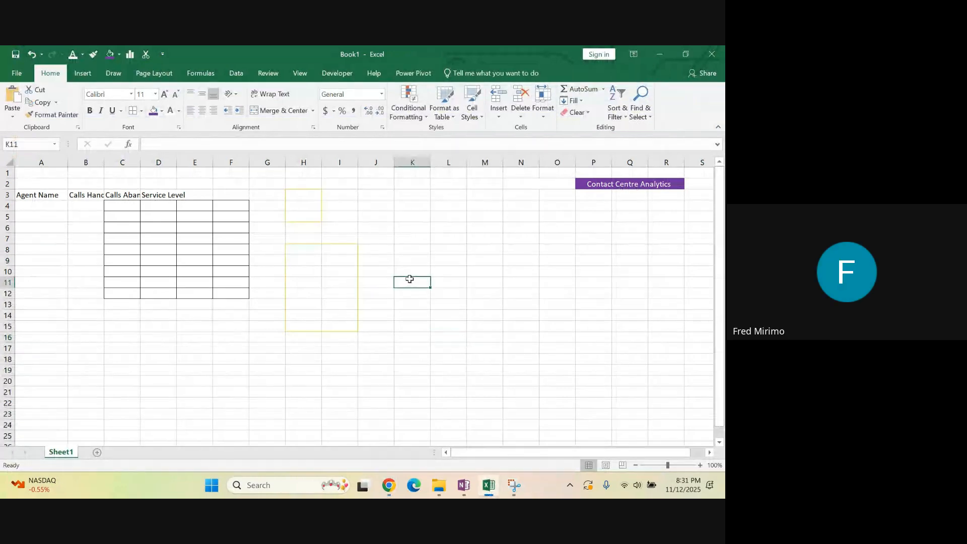
{"action": "left_click", "coordinate": [83, 161]}
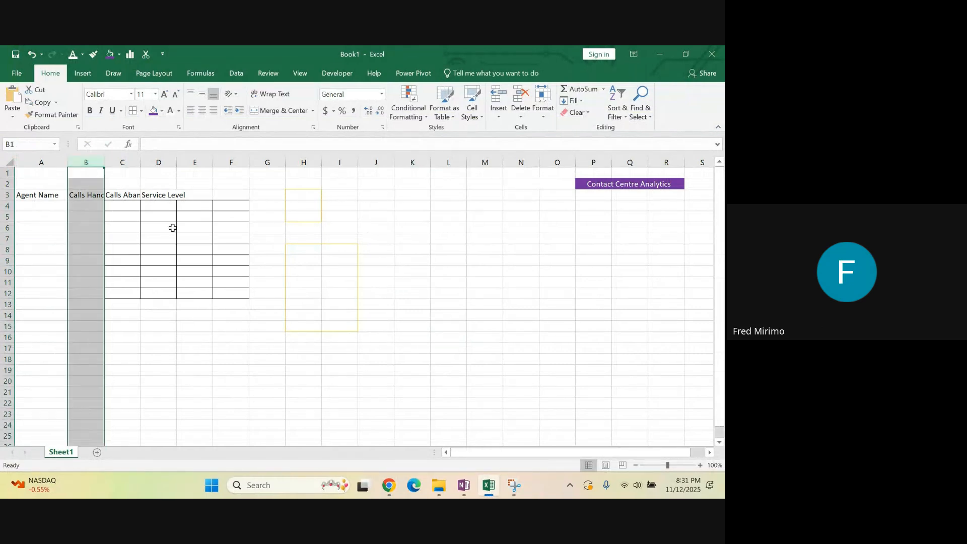
{"action": "left_click", "coordinate": [263, 249]}
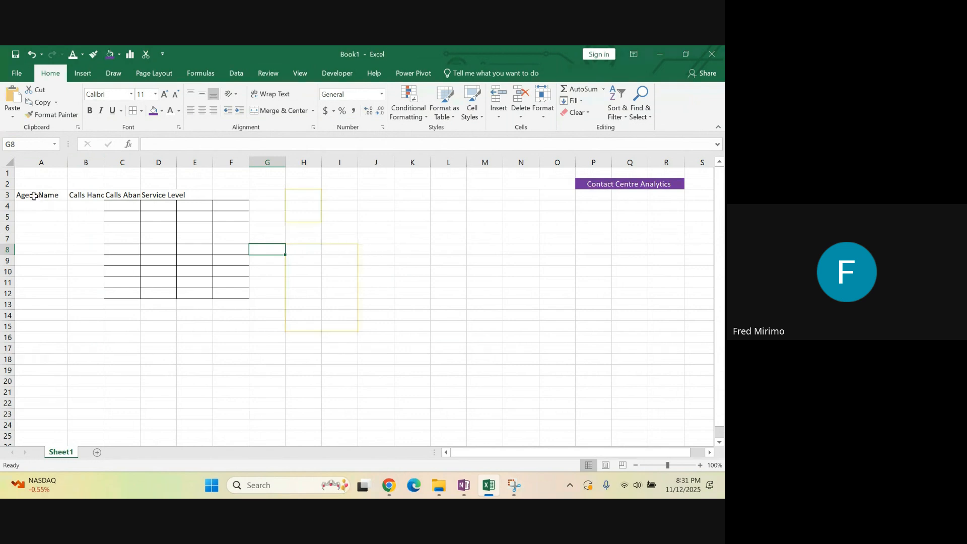
Examine the header cells in row 3, from Agent Name through Service Level, for their full text and fit within the columns
{"action": "left_click_drag", "start_coordinate": [41, 196], "coordinate": [85, 196]}
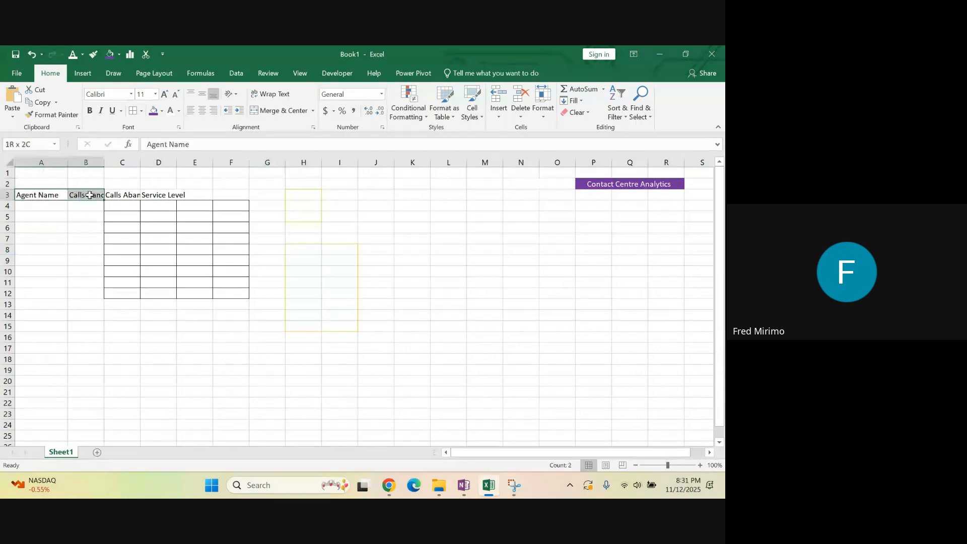
{"action": "left_click", "coordinate": [52, 194]}
{"action": "left_click", "coordinate": [89, 194]}
{"action": "left_click", "coordinate": [123, 194]}
{"action": "left_click", "coordinate": [165, 194]}
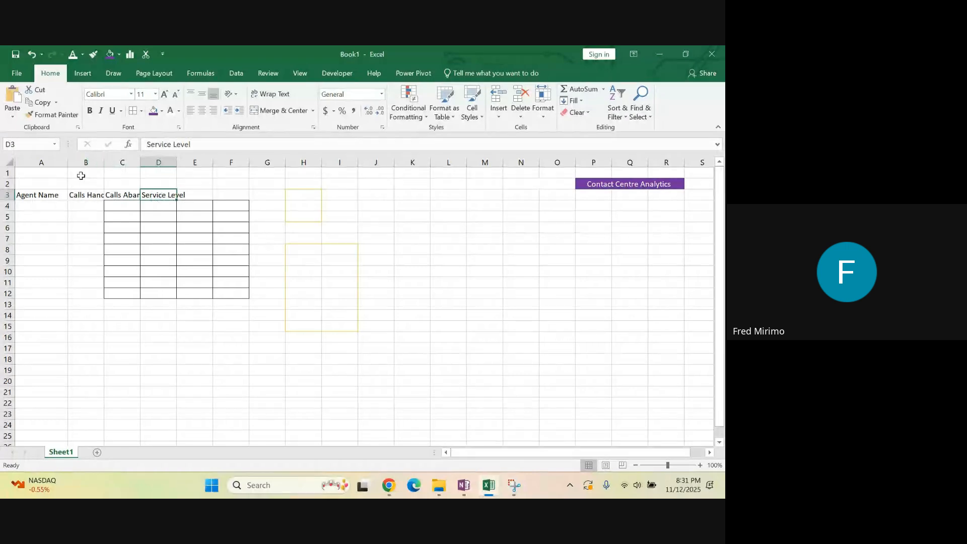
{"action": "left_click", "coordinate": [78, 193]}
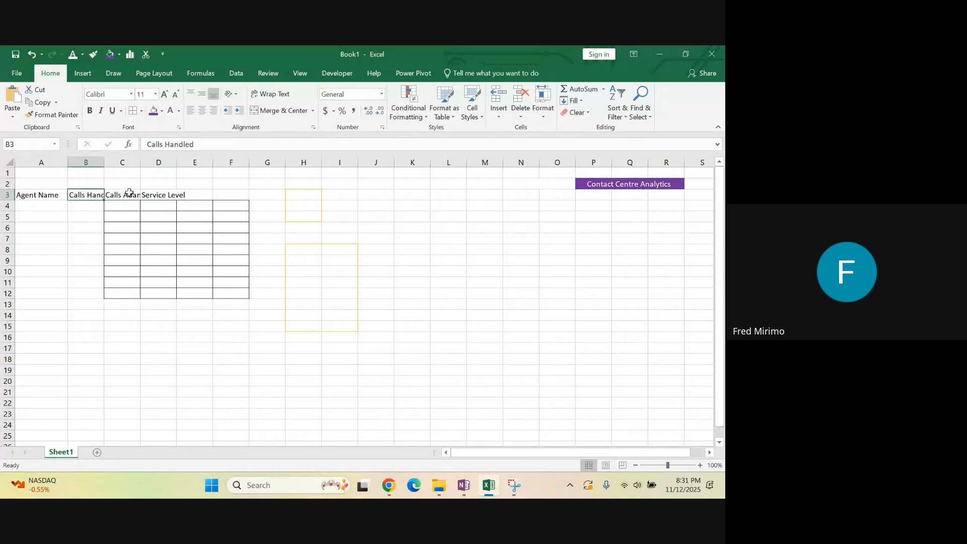
{"action": "left_click", "coordinate": [130, 193]}
{"action": "left_click", "coordinate": [160, 194]}
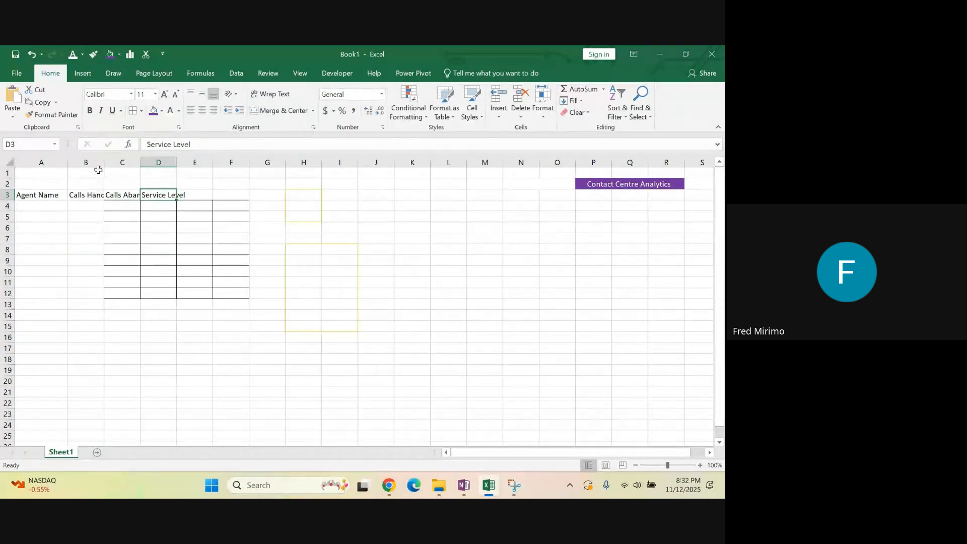
Wrap the text of the Calls Handled, Calls Abandoned and Service Level headers in B3:D3
{"action": "left_click_drag", "start_coordinate": [91, 158], "coordinate": [240, 156]}
{"action": "left_click", "coordinate": [339, 237]}
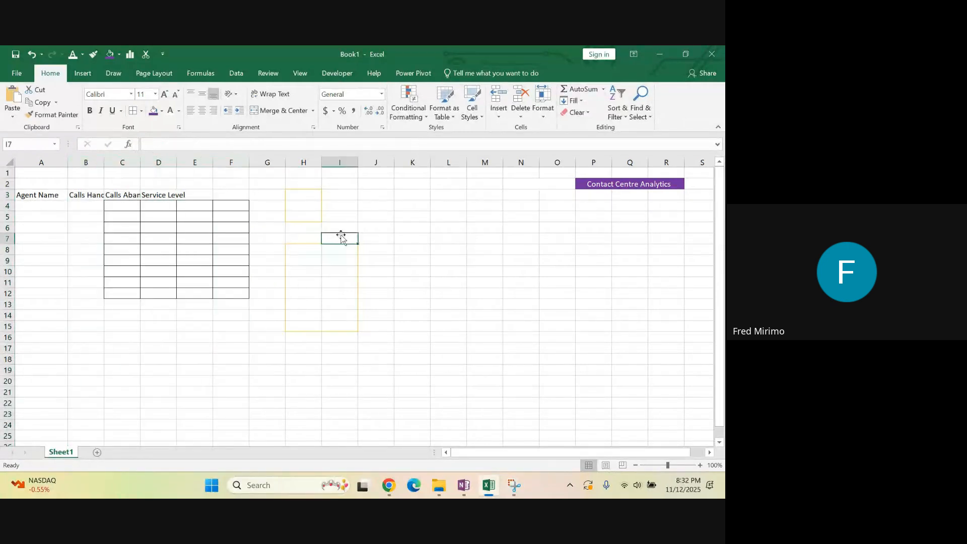
{"action": "left_click", "coordinate": [89, 195]}
{"action": "left_click_drag", "start_coordinate": [89, 195], "coordinate": [172, 193]}
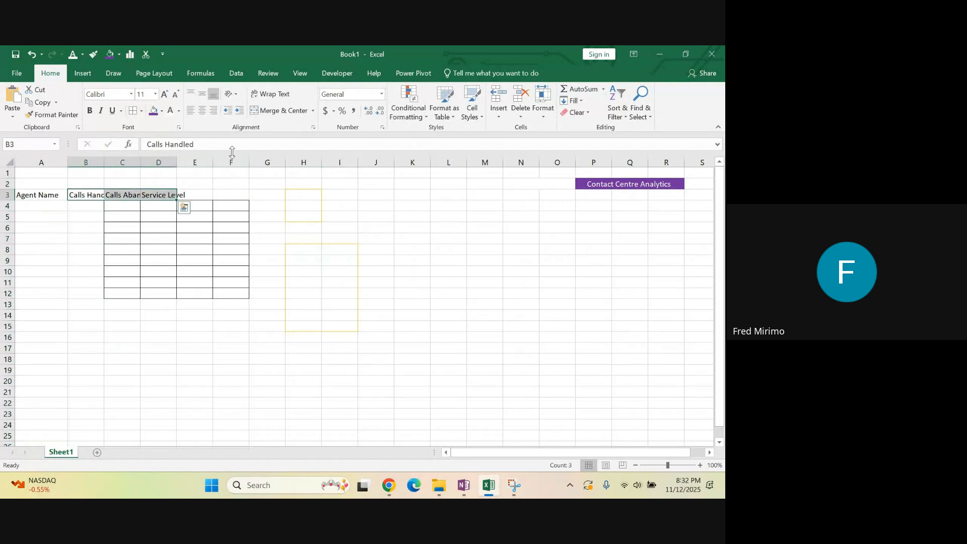
{"action": "left_click_drag", "start_coordinate": [85, 194], "coordinate": [174, 195]}
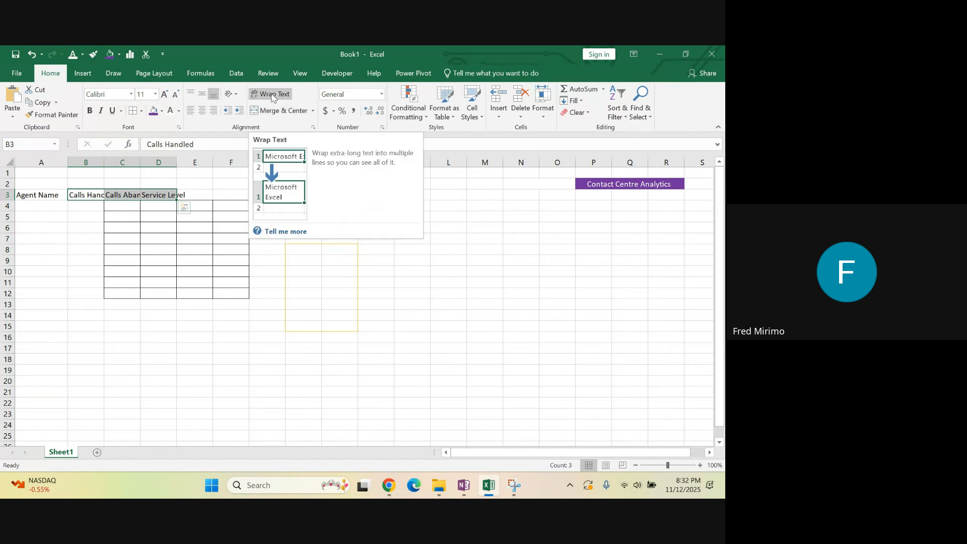
{"action": "left_click", "coordinate": [272, 97]}
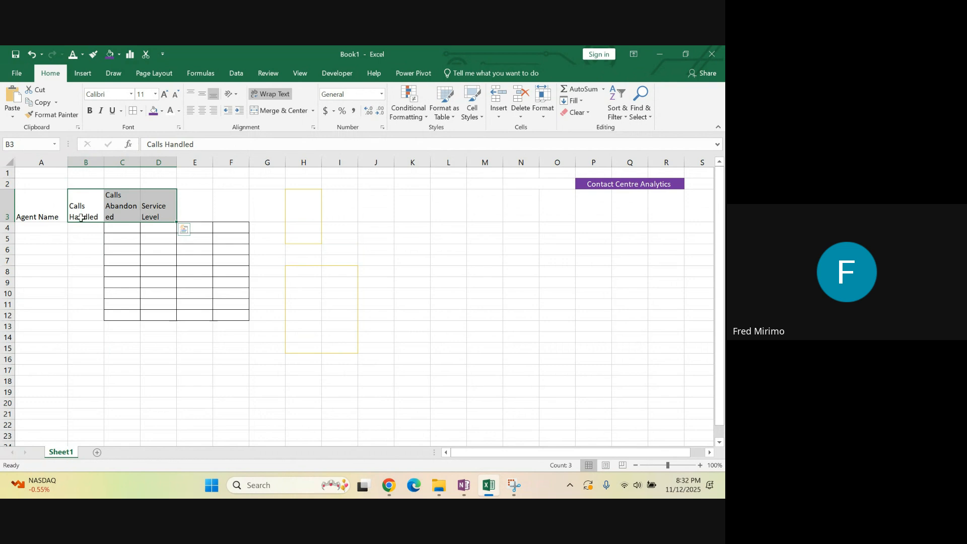
Centre the headers in B3:D3 horizontally and vertically, and middle-align the Agent Name header in A3
{"action": "left_click", "coordinate": [201, 112]}
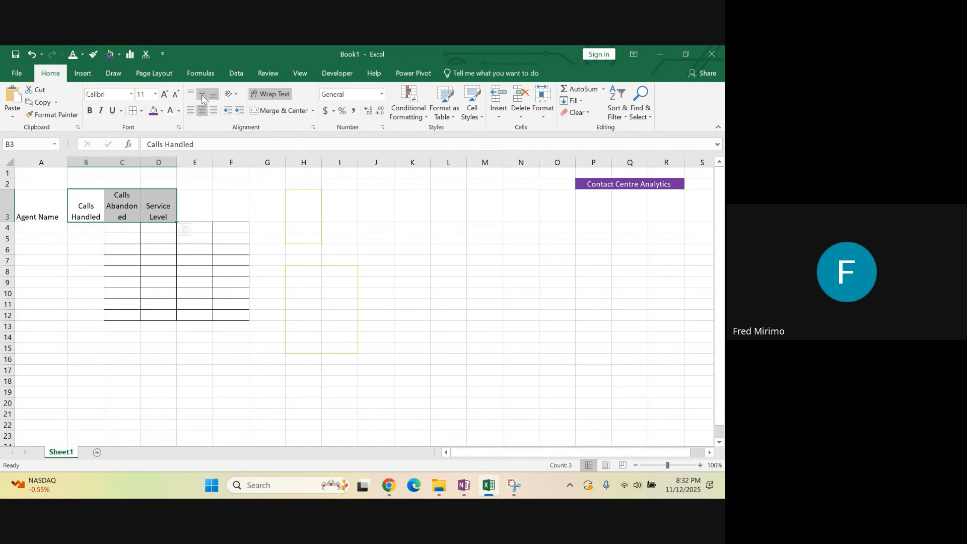
{"action": "left_click", "coordinate": [202, 96]}
{"action": "left_click", "coordinate": [225, 216]}
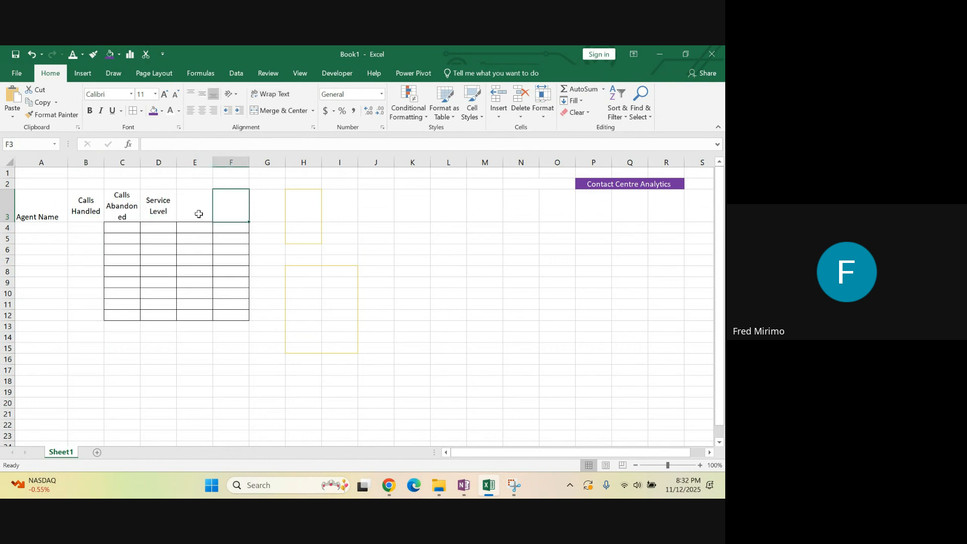
{"action": "left_click", "coordinate": [40, 214]}
{"action": "left_click", "coordinate": [202, 94]}
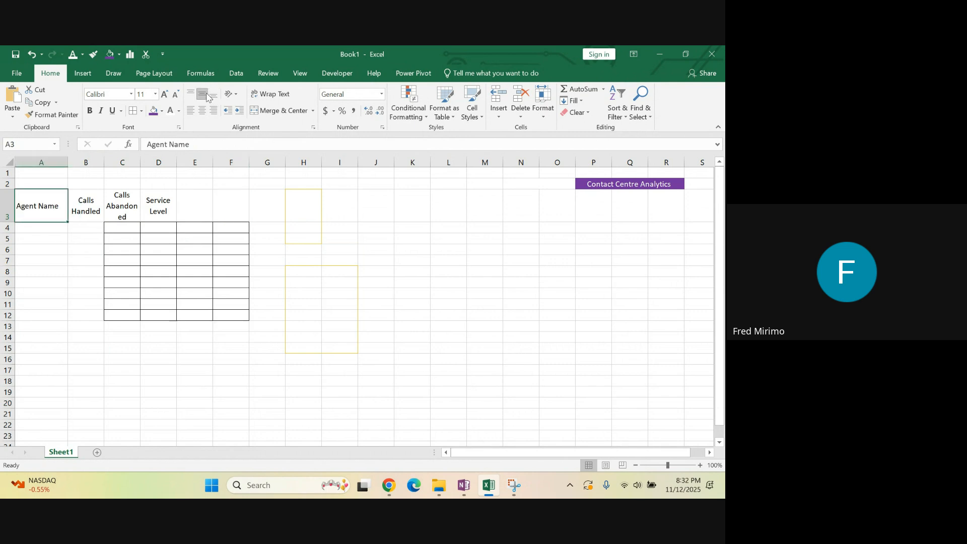
Reduce the height of header row 3 to about two lines of text
{"action": "left_click", "coordinate": [86, 204]}
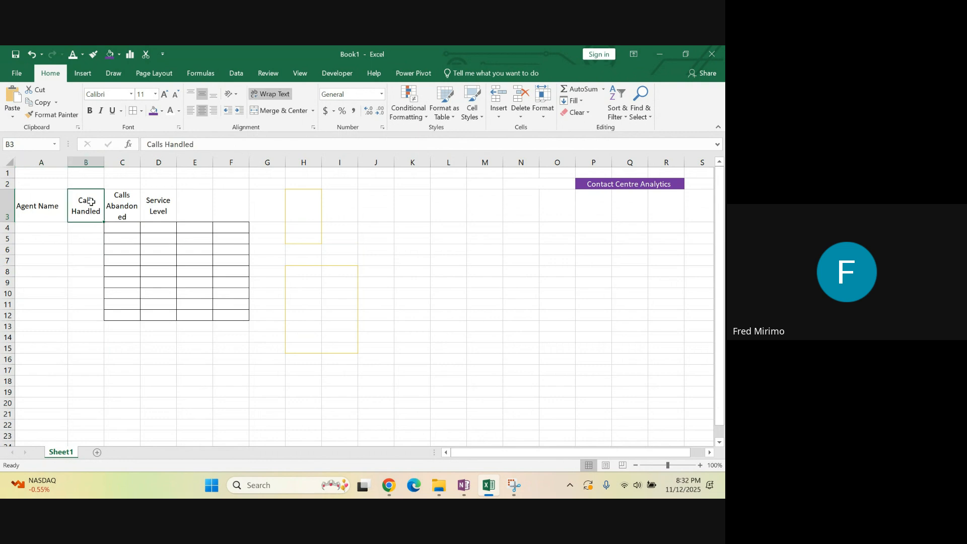
{"action": "left_click", "coordinate": [129, 204]}
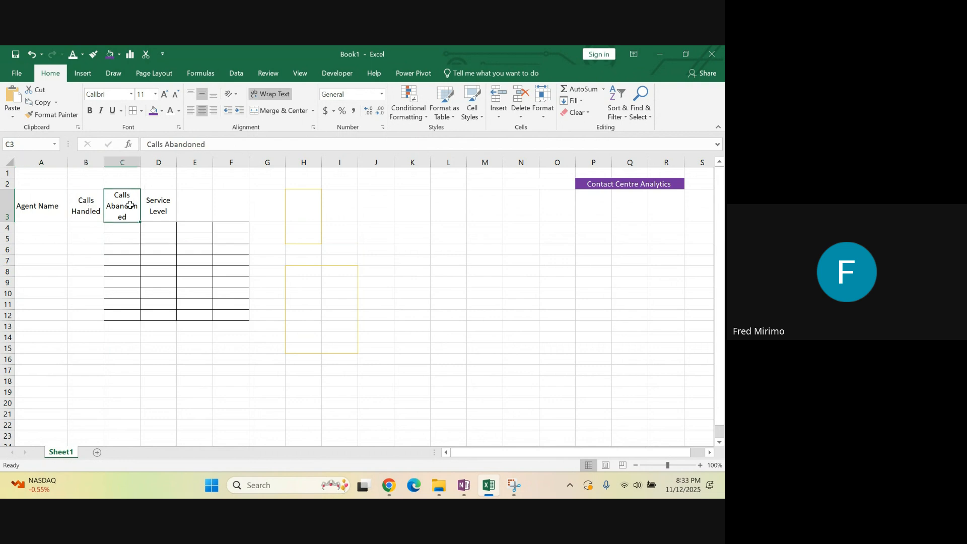
{"action": "left_click", "coordinate": [160, 205]}
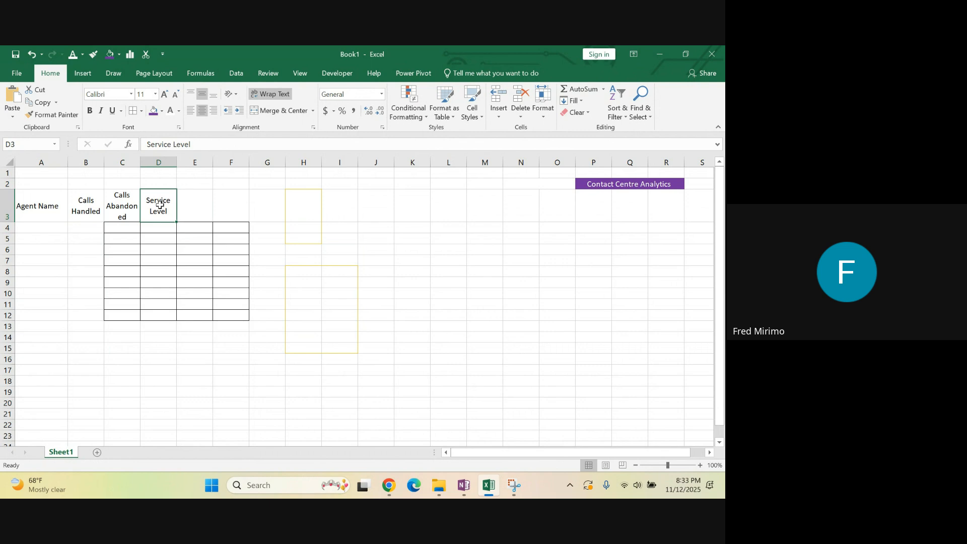
{"action": "left_click_drag", "start_coordinate": [11, 225], "coordinate": [9, 214]}
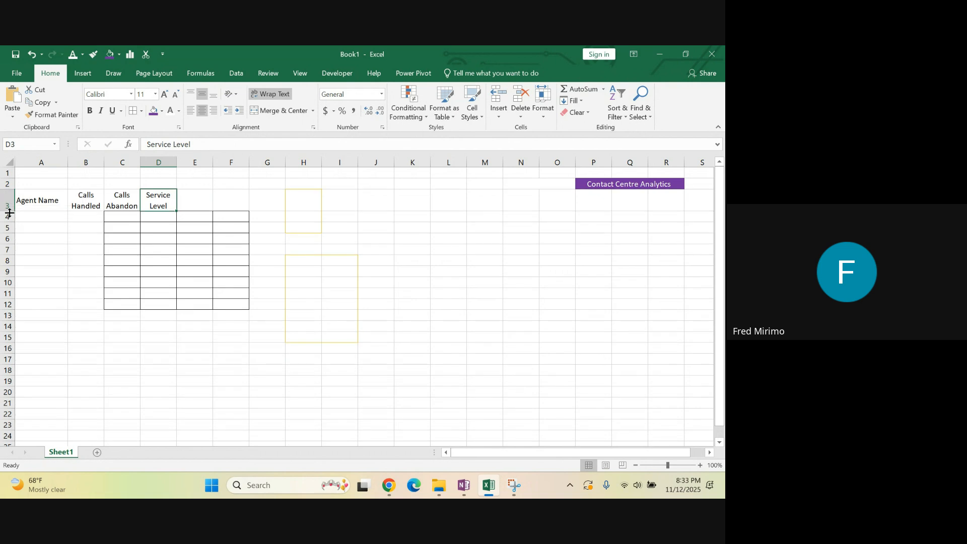
{"action": "left_click", "coordinate": [135, 240]}
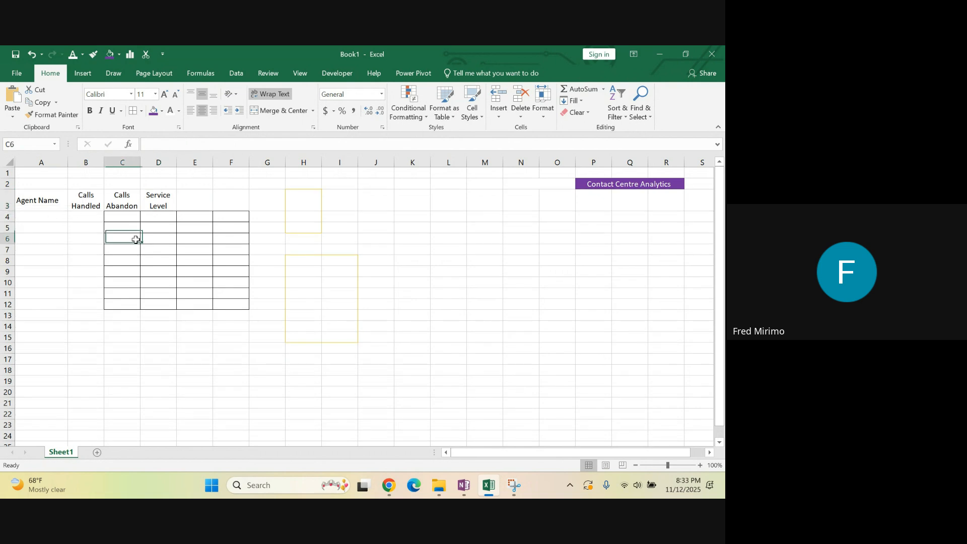
Wrap the Agent Name header in A3 and narrow column A so the header breaks onto two lines
{"action": "left_click", "coordinate": [40, 202]}
{"action": "left_click", "coordinate": [277, 95]}
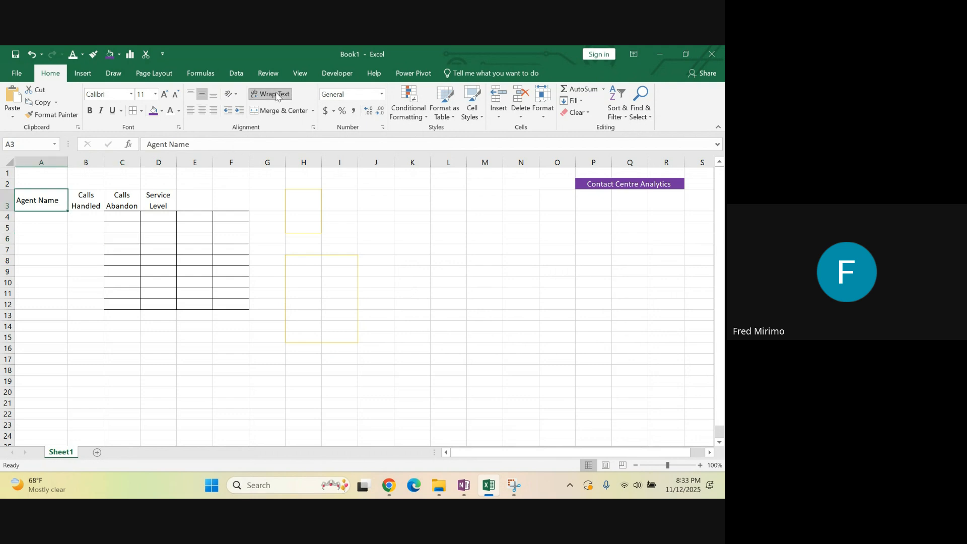
{"action": "left_click_drag", "start_coordinate": [67, 163], "coordinate": [47, 162]}
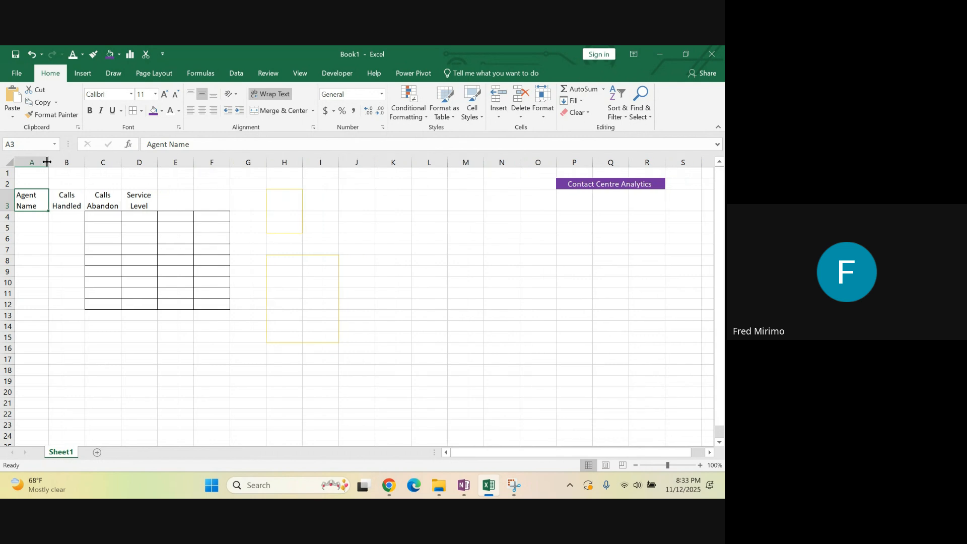
{"action": "left_click", "coordinate": [147, 197]}
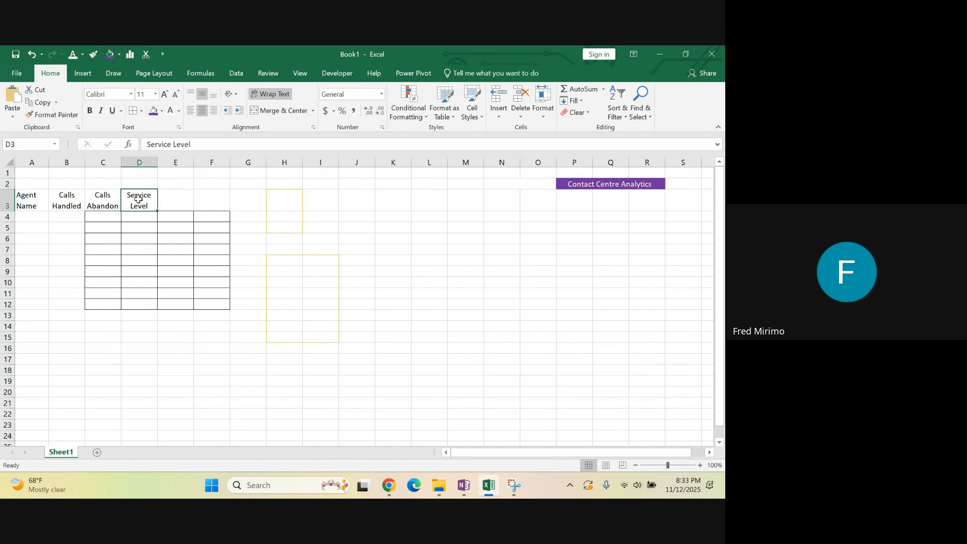
{"action": "left_click", "coordinate": [345, 237]}
{"action": "left_click", "coordinate": [401, 231]}
{"action": "left_click", "coordinate": [371, 227]}
{"action": "left_click", "coordinate": [247, 229]}
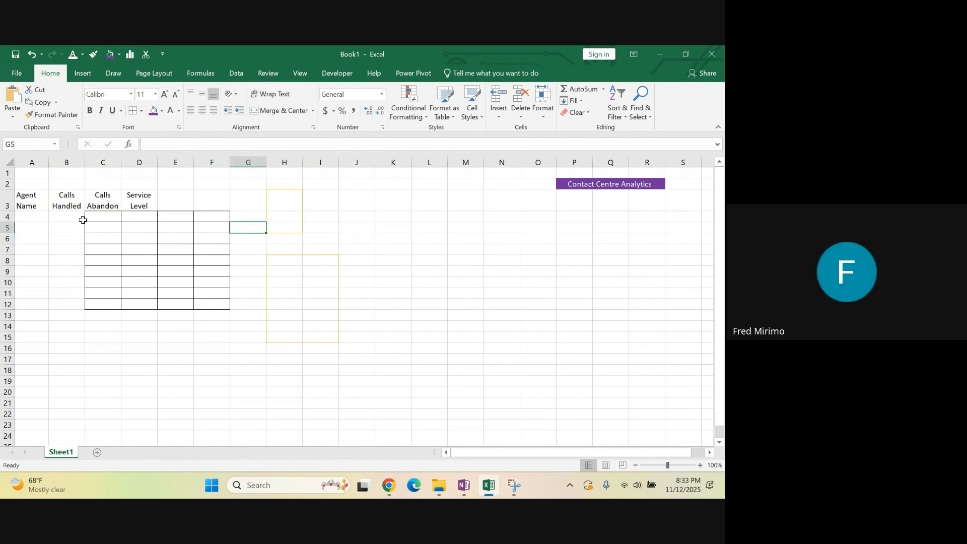
Remove the black borders from the grid in C4:F12 by filling the range from a blank, unbordered cell
{"action": "left_click", "coordinate": [57, 218]}
{"action": "left_click_drag", "start_coordinate": [57, 217], "coordinate": [264, 311]}
{"action": "left_click", "coordinate": [321, 282]}
{"action": "left_click", "coordinate": [125, 231]}
{"action": "left_click", "coordinate": [61, 233]}
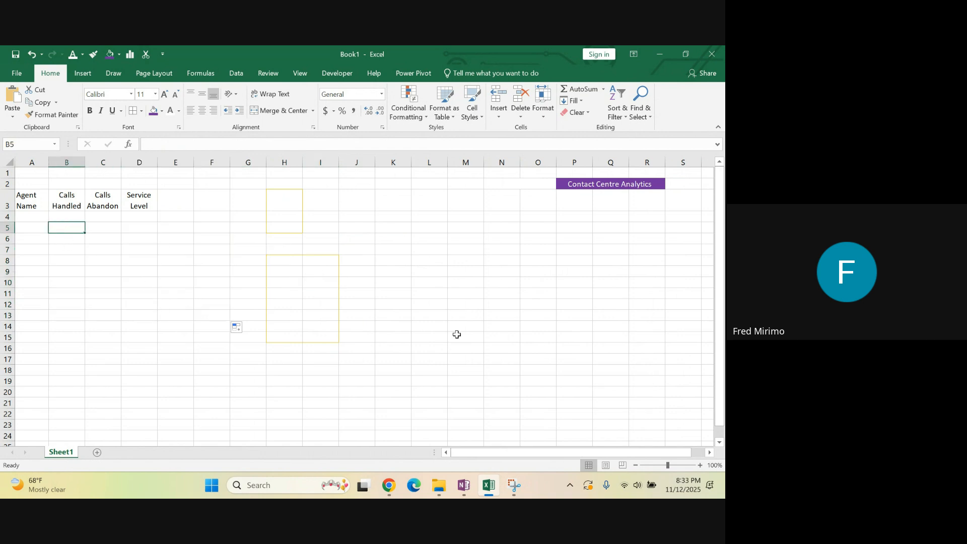
Switch to OneNote and examine the Alignment Group notes on Merge & Center, Wrap Text and Orientation
{"action": "left_click", "coordinate": [464, 486]}
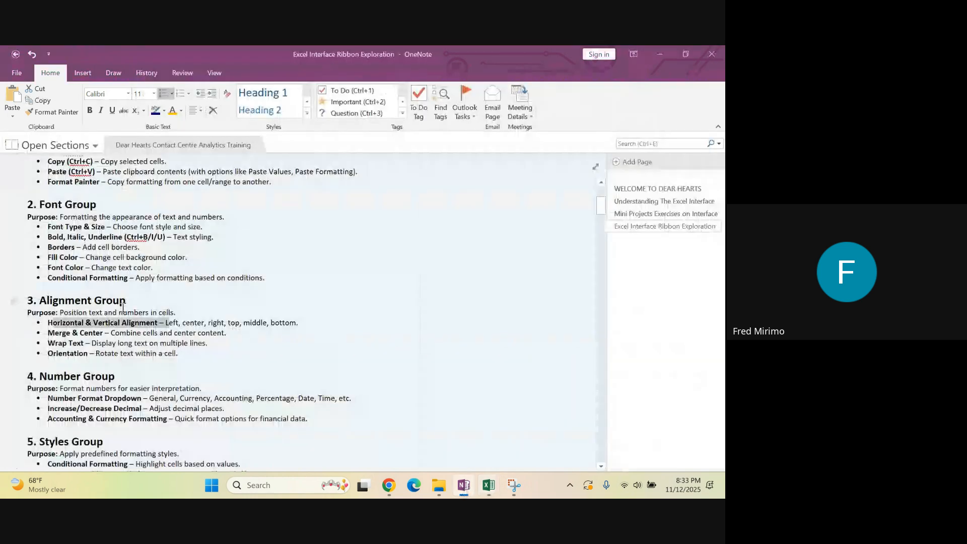
{"action": "left_click_drag", "start_coordinate": [57, 333], "coordinate": [202, 338]}
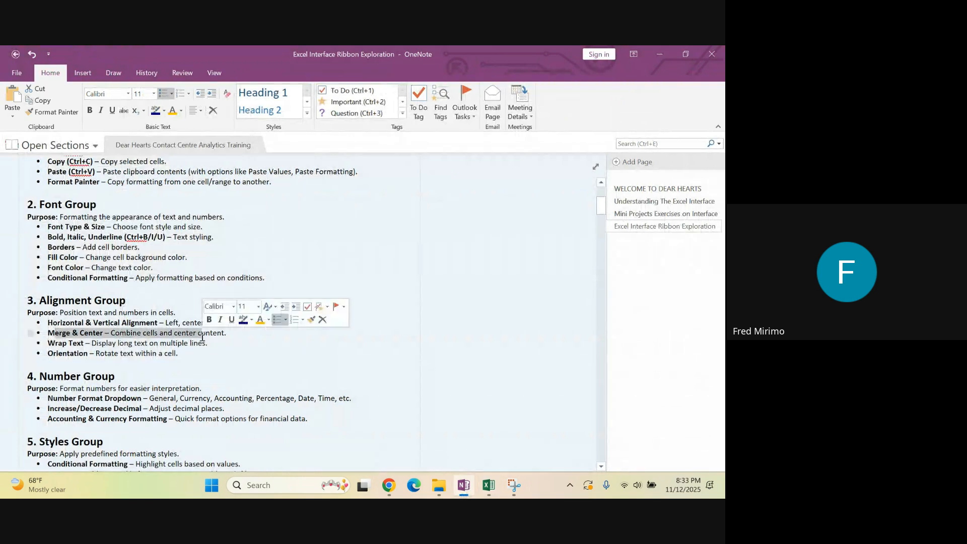
{"action": "left_click_drag", "start_coordinate": [50, 343], "coordinate": [90, 343]}
{"action": "left_click", "coordinate": [89, 360]}
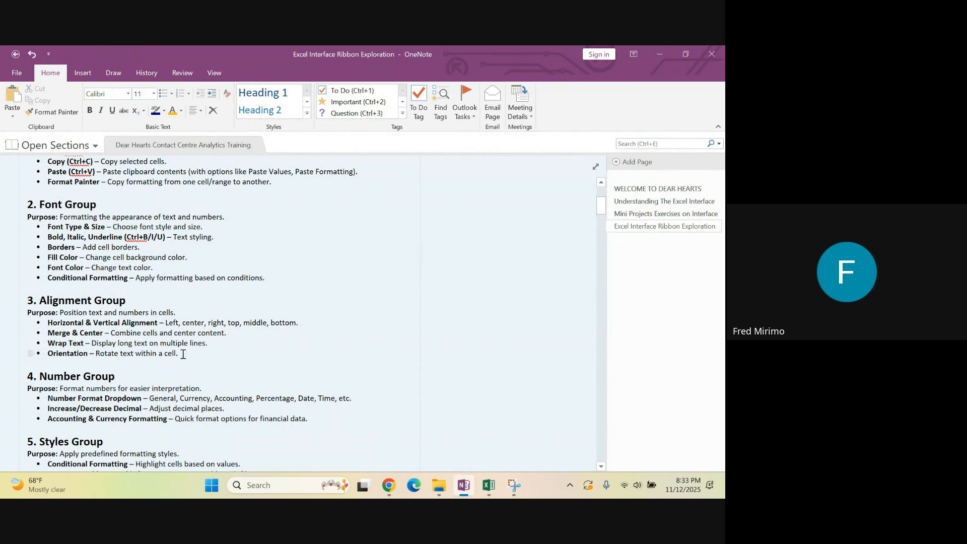
{"action": "left_click_drag", "start_coordinate": [183, 354], "coordinate": [96, 355]}
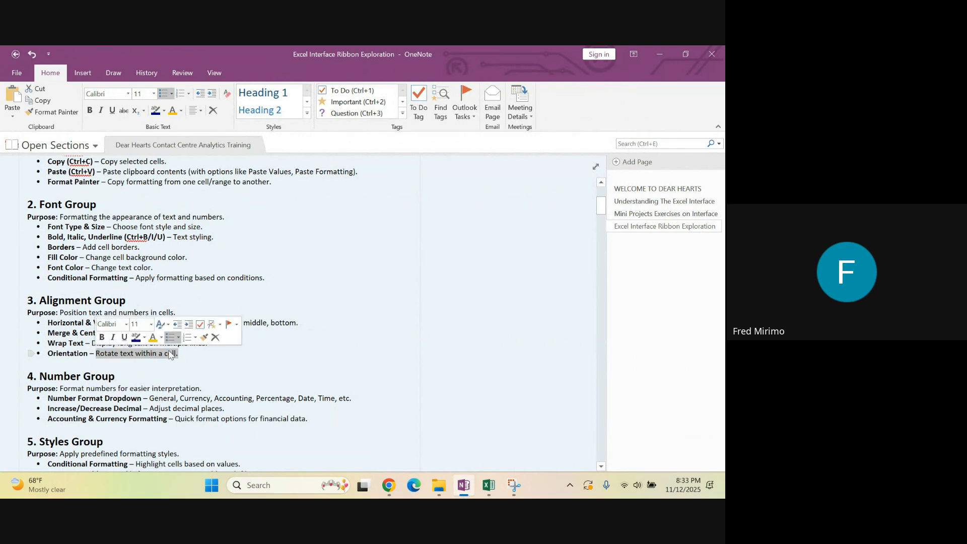
{"action": "left_click", "coordinate": [317, 360]}
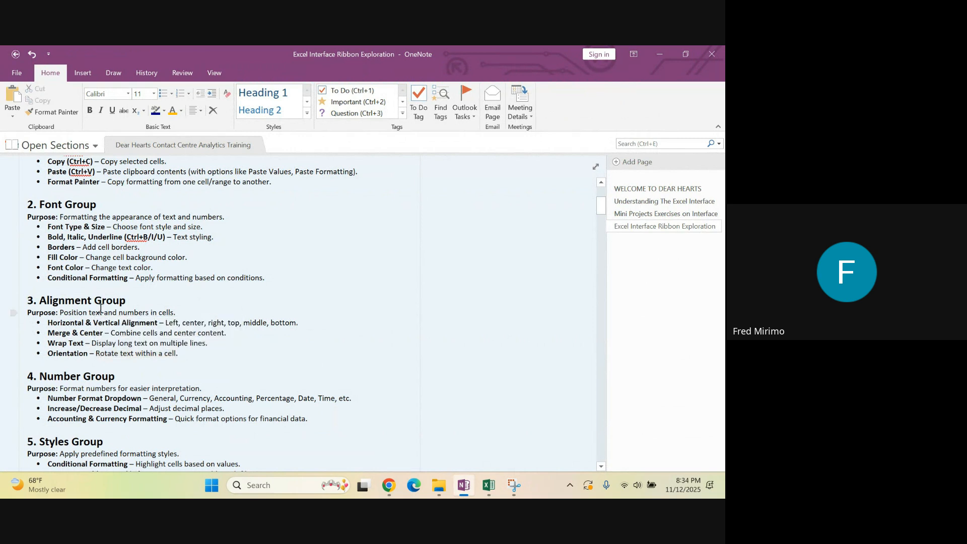
{"action": "scroll", "coordinate": [83, 306], "scroll_direction": "up", "scroll_amount": 1}
{"action": "scroll", "coordinate": [84, 305], "scroll_direction": "down", "scroll_amount": 3}
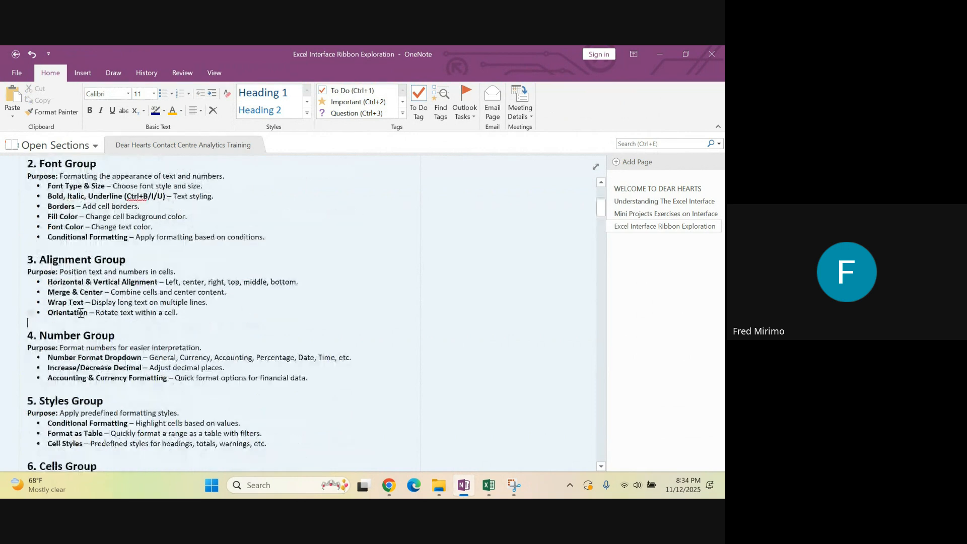
Switch from the OneNote Number Group notes to Excel and capture the ribbon's Number group with Snipping Tool, enlarging the snip window
{"action": "left_click_drag", "start_coordinate": [125, 296], "coordinate": [39, 296]}
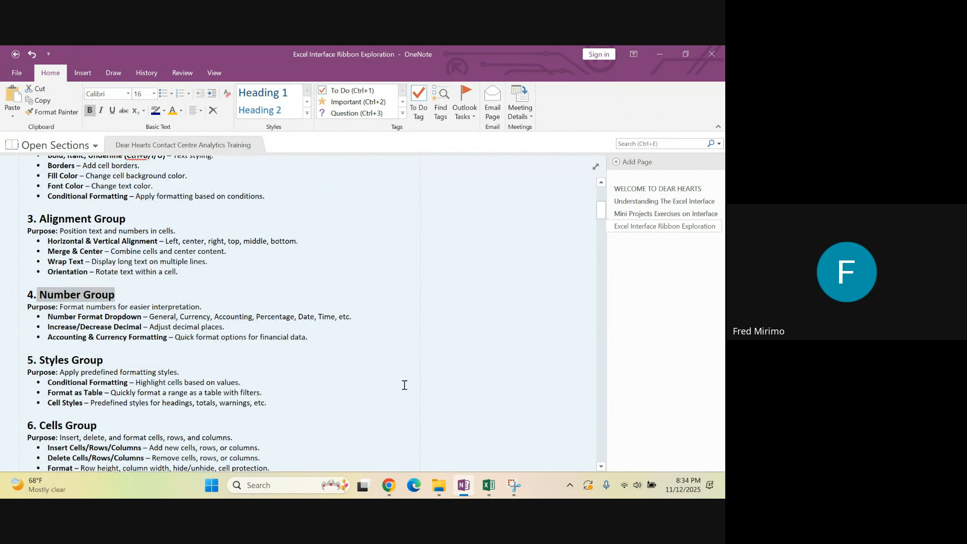
{"action": "left_click", "coordinate": [489, 491]}
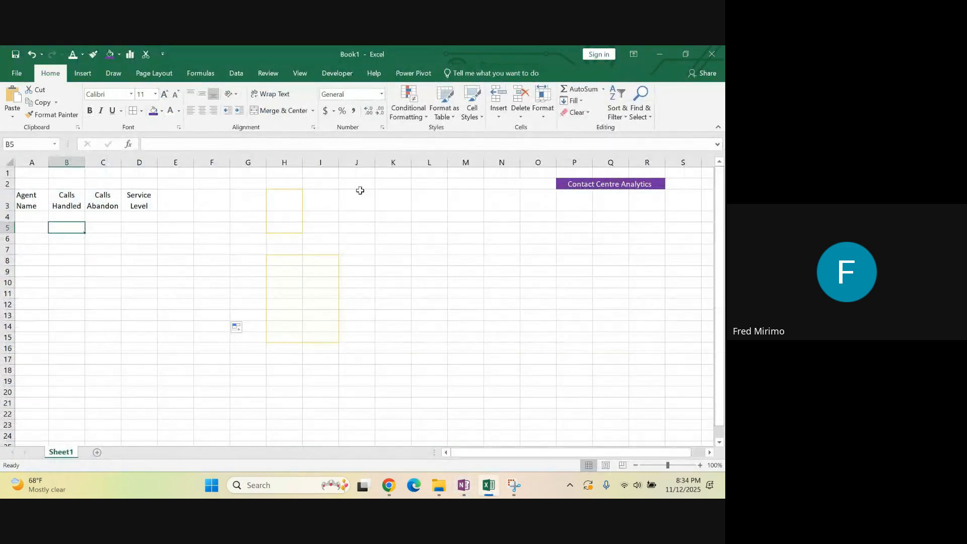
{"action": "left_click", "coordinate": [391, 225]}
{"action": "left_click", "coordinate": [402, 280]}
{"action": "left_click", "coordinate": [369, 217]}
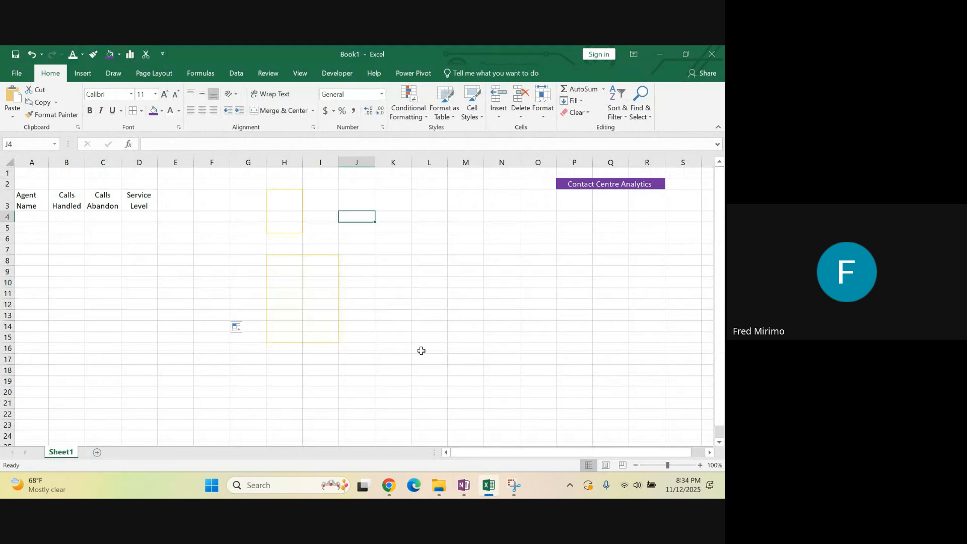
{"action": "left_click", "coordinate": [514, 485]}
{"action": "left_click", "coordinate": [39, 78]}
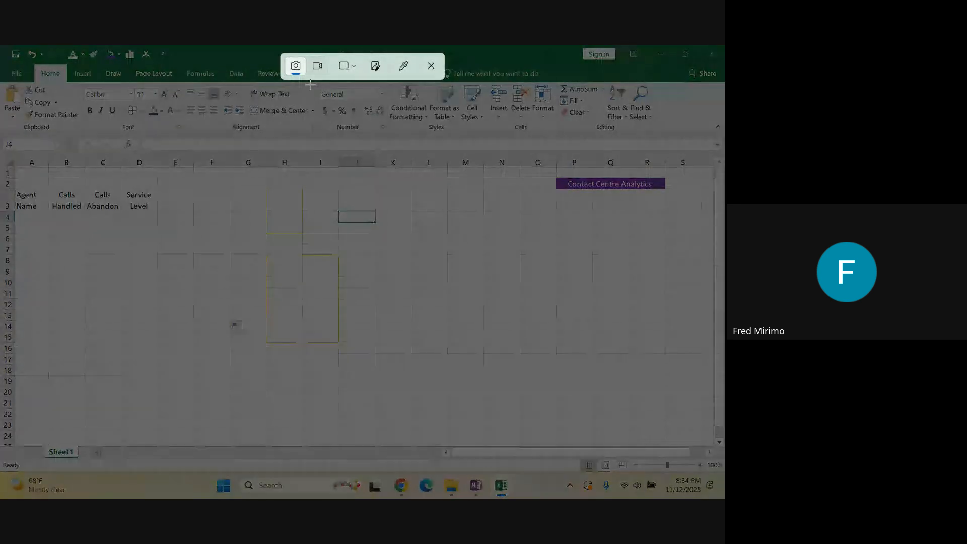
{"action": "left_click_drag", "start_coordinate": [307, 82], "coordinate": [388, 134]}
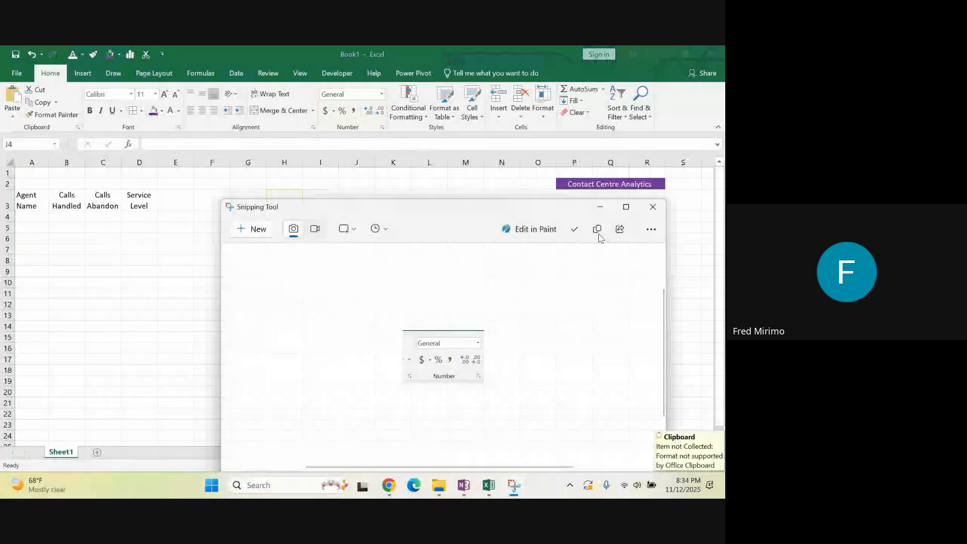
{"action": "left_click", "coordinate": [626, 207]}
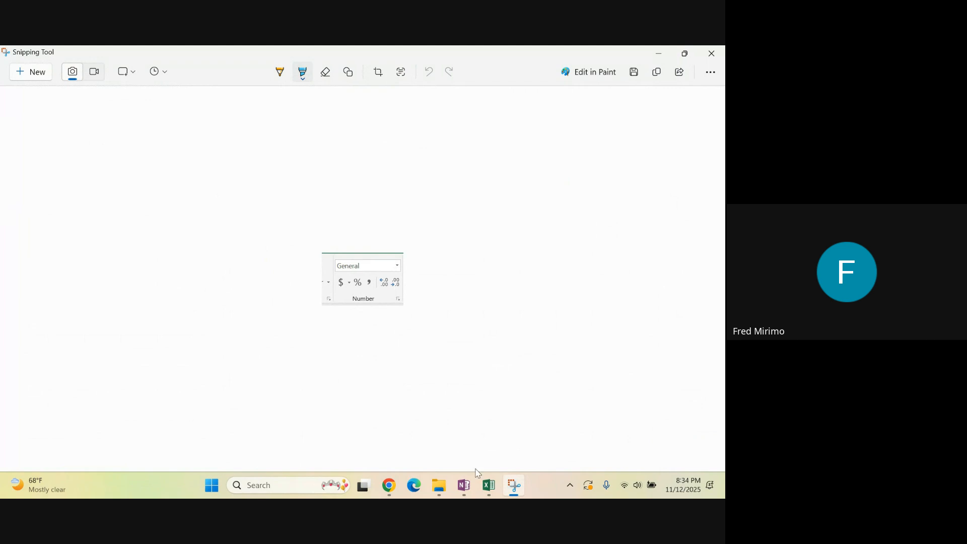
Return to Excel, select K5:M9 and examine the accounting currency options and the additional accounting formats without applying any
{"action": "left_click", "coordinate": [487, 485]}
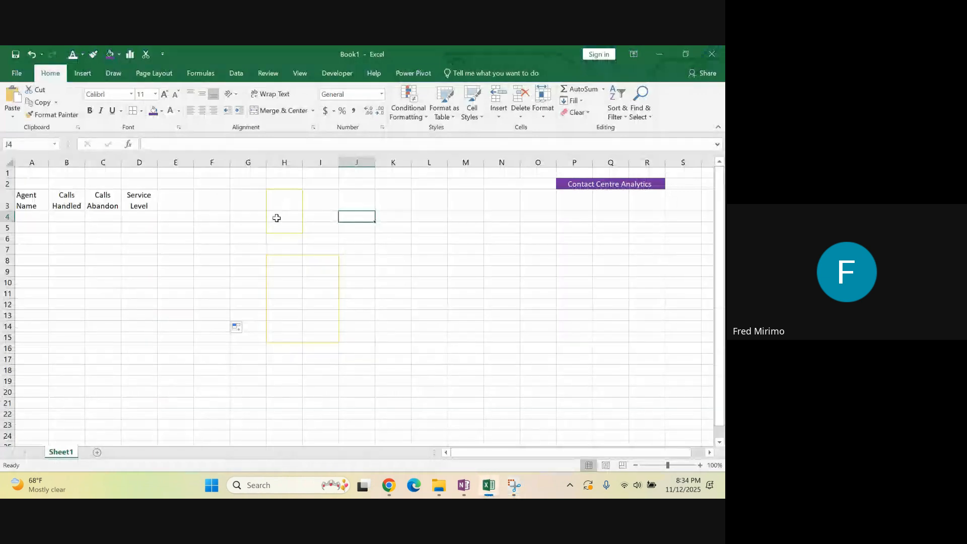
{"action": "left_click", "coordinate": [378, 252]}
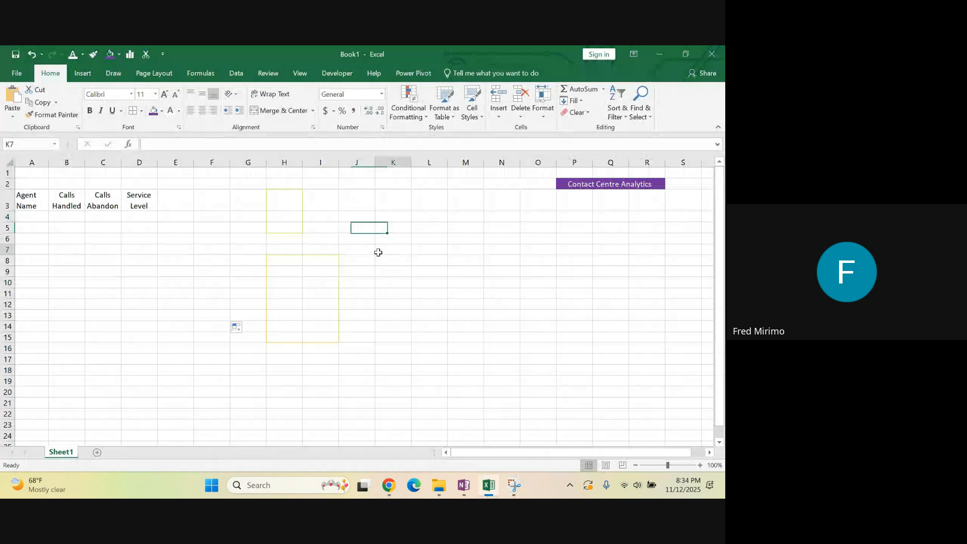
{"action": "left_click", "coordinate": [388, 228]}
{"action": "left_click_drag", "start_coordinate": [403, 228], "coordinate": [470, 272]}
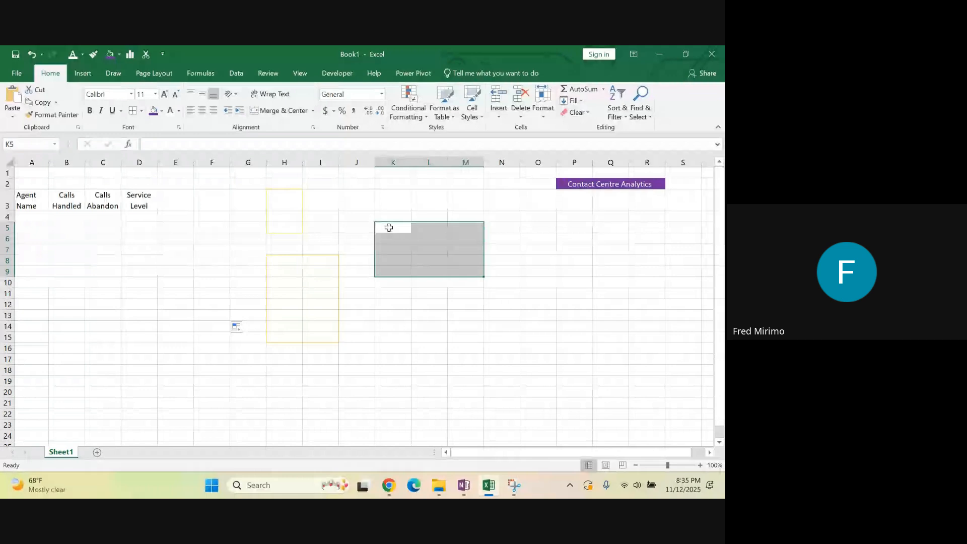
{"action": "left_click", "coordinate": [333, 112]}
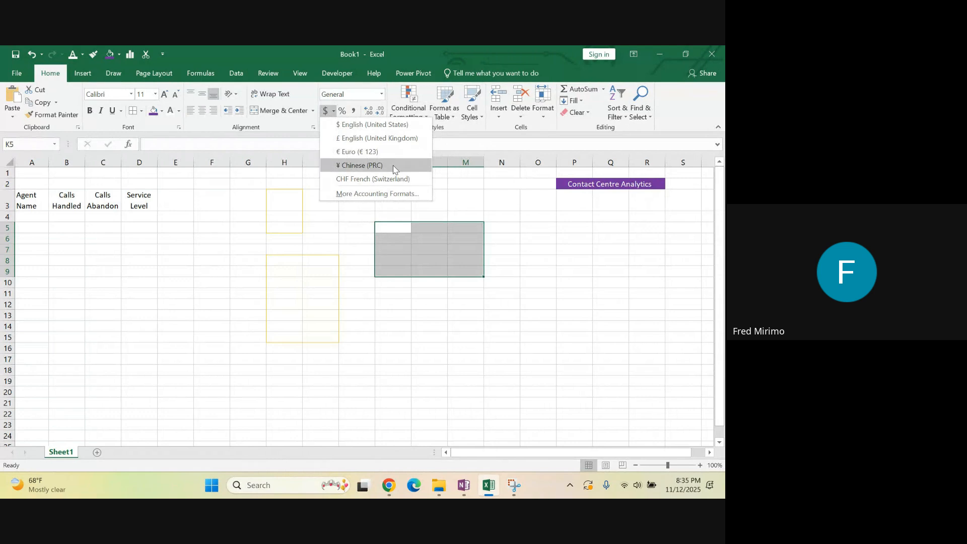
{"action": "left_click", "coordinate": [367, 196]}
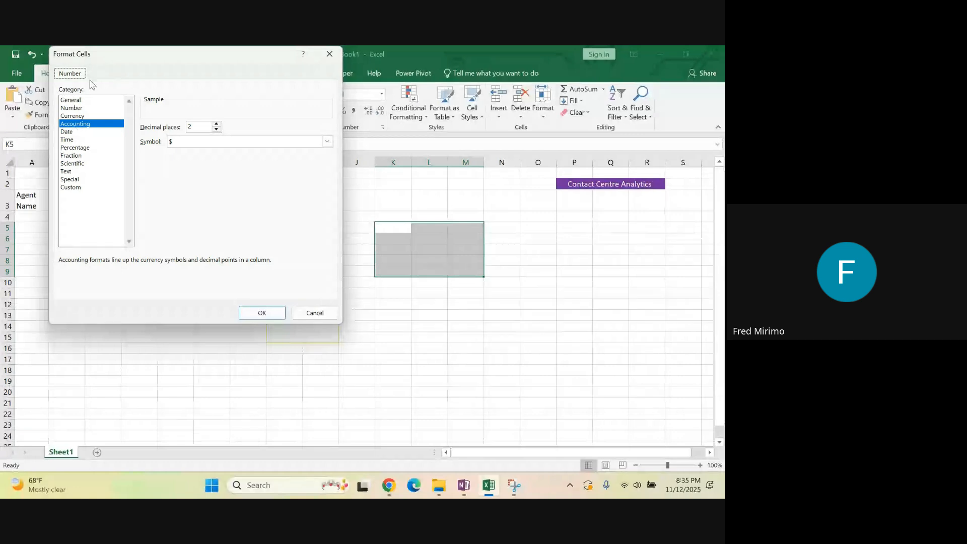
{"action": "left_click", "coordinate": [329, 54]}
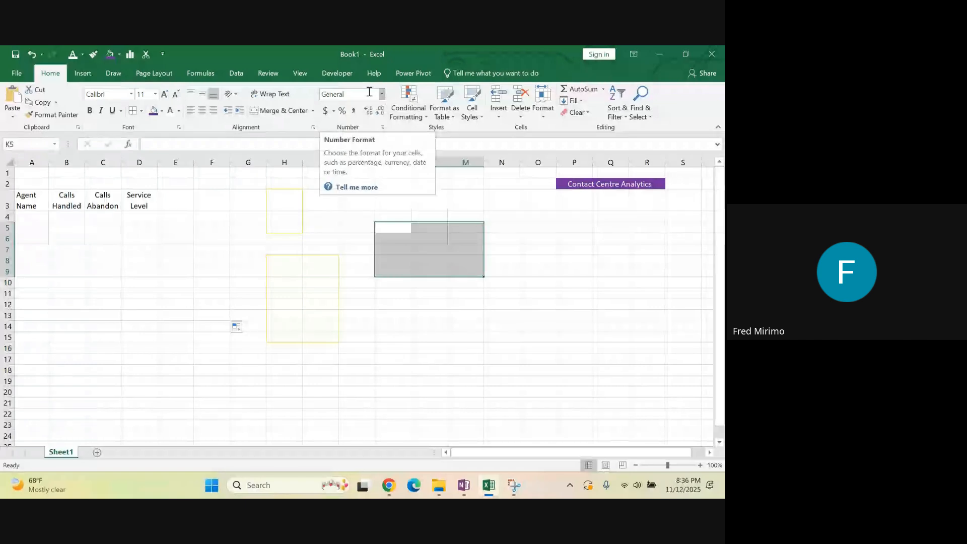
Examine the number formats available for K5:M9, including the custom codes h:mm and h:mm:ss, without applying any
{"action": "left_click", "coordinate": [341, 96]}
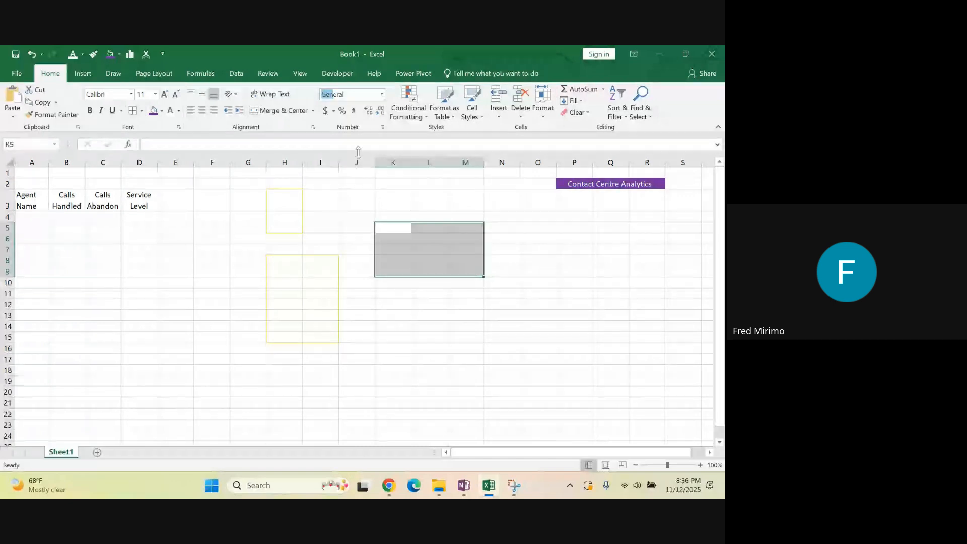
{"action": "left_click", "coordinate": [383, 94]}
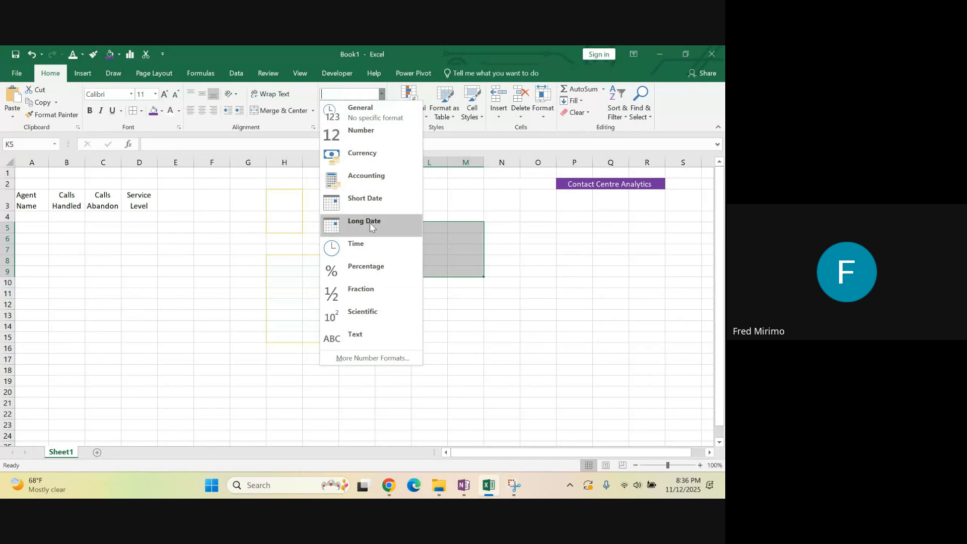
{"action": "left_click", "coordinate": [359, 358]}
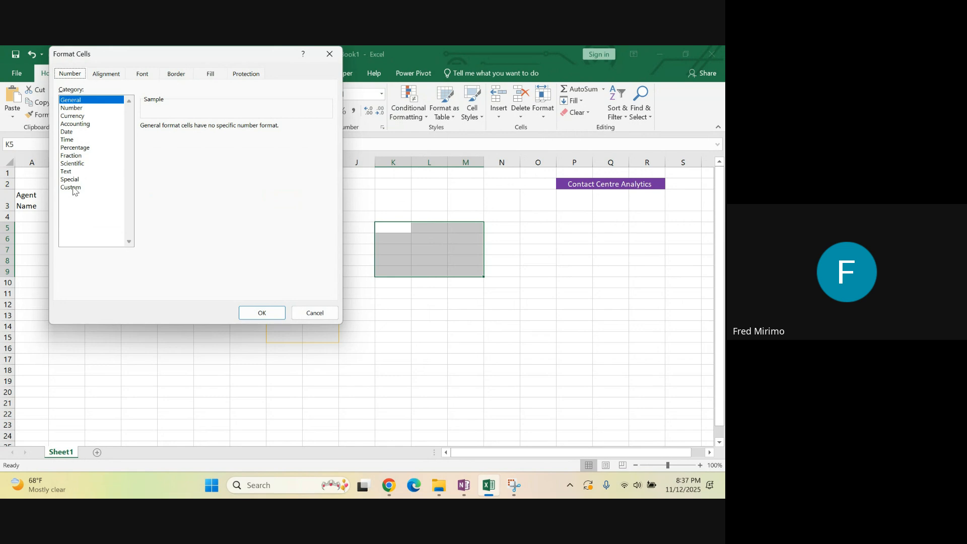
{"action": "left_click", "coordinate": [73, 188]}
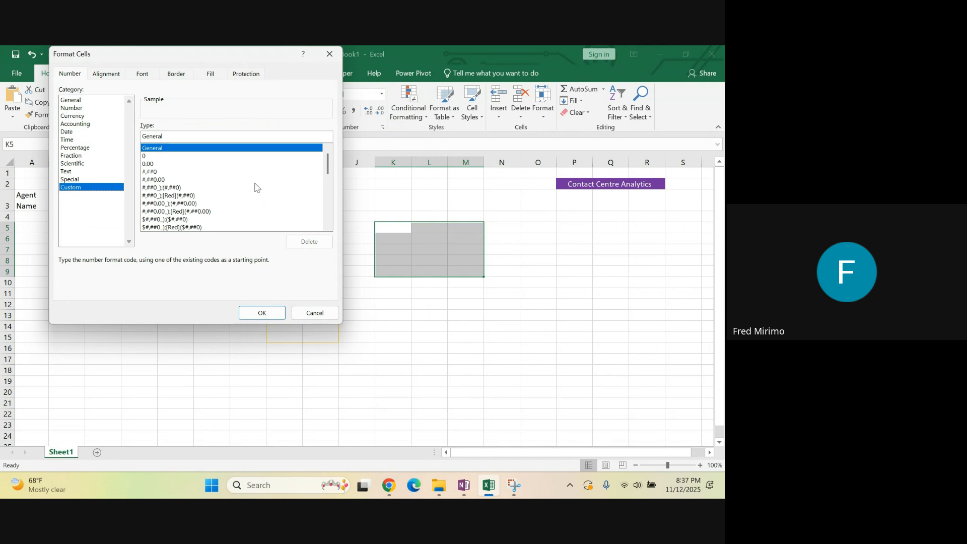
{"action": "left_click_drag", "start_coordinate": [328, 166], "coordinate": [327, 200]}
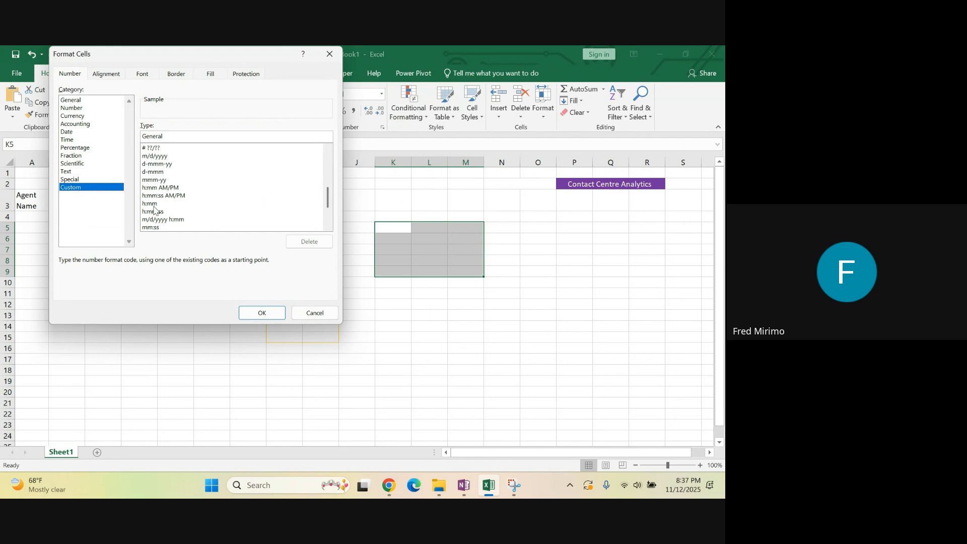
{"action": "left_click", "coordinate": [151, 204]}
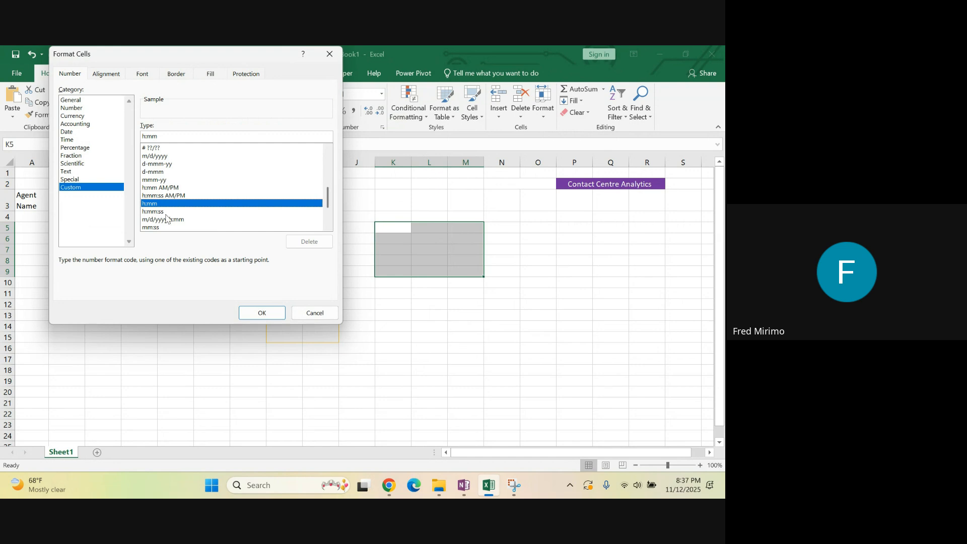
{"action": "left_click", "coordinate": [162, 212]}
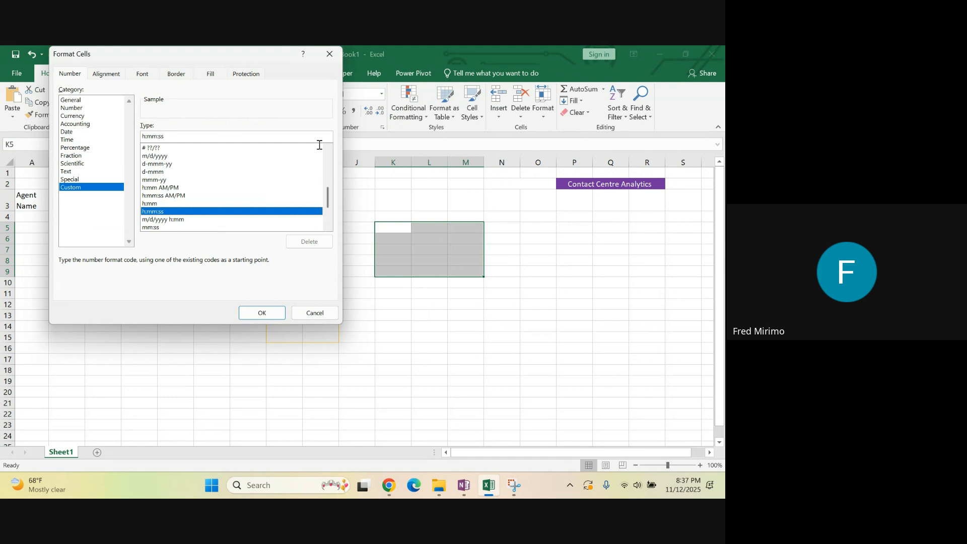
{"action": "left_click", "coordinate": [317, 315]}
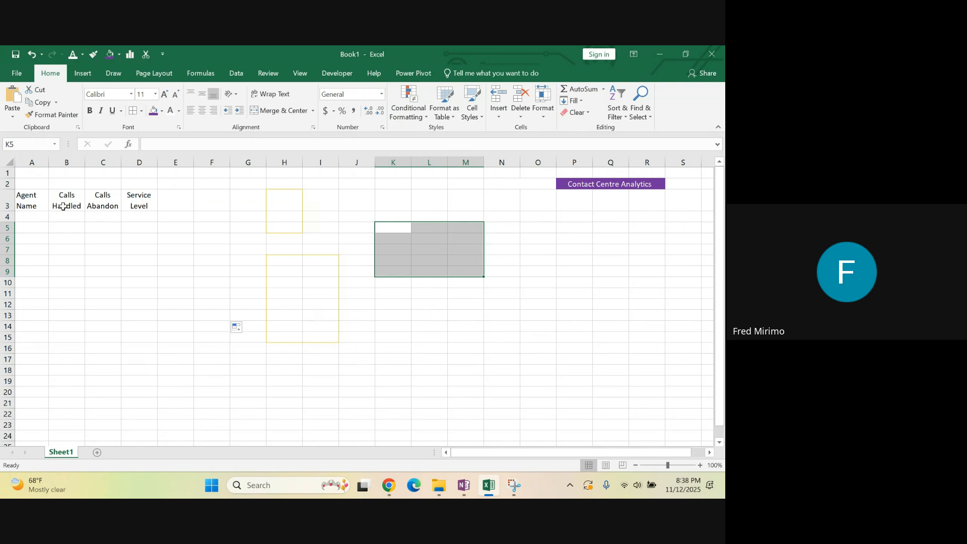
Enter the value 0.555555 in cell J4
{"action": "left_click", "coordinate": [41, 200]}
{"action": "left_click_drag", "start_coordinate": [40, 200], "coordinate": [132, 201]}
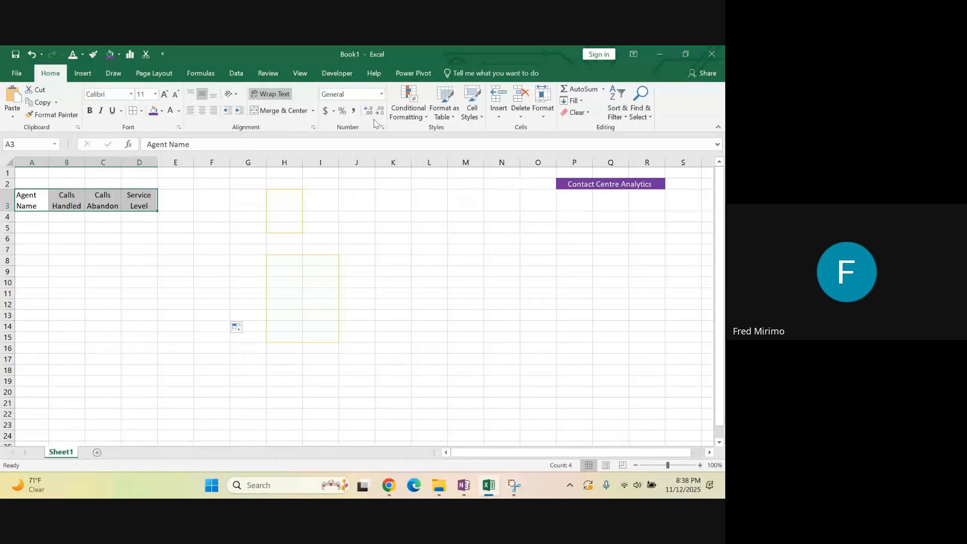
{"action": "left_click", "coordinate": [361, 217]}
{"action": "type", "text": "0.555555"}
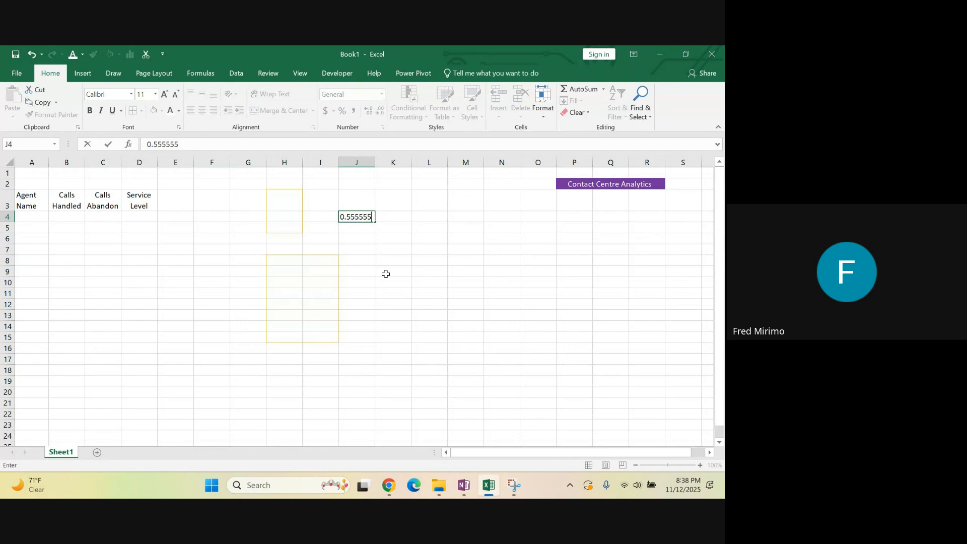
{"action": "left_click", "coordinate": [391, 281]}
Decrease the decimals of J4 to zero places and increase them again to seven places
{"action": "left_click", "coordinate": [359, 217]}
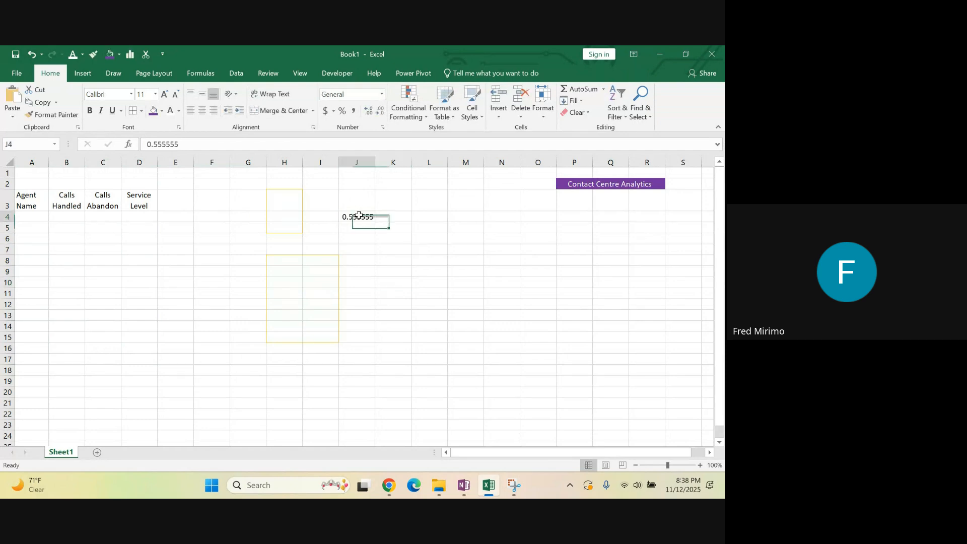
{"action": "left_click", "coordinate": [381, 112]}
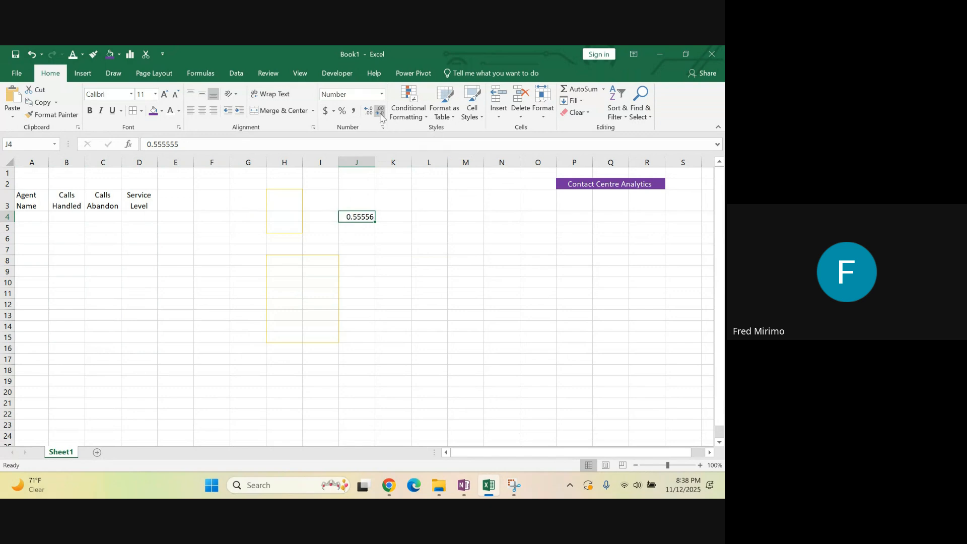
{"action": "left_click", "coordinate": [380, 112]}
{"action": "left_click", "coordinate": [380, 113]}
{"action": "left_click", "coordinate": [380, 113]}
{"action": "left_click", "coordinate": [380, 113]}
{"action": "left_click", "coordinate": [380, 113]}
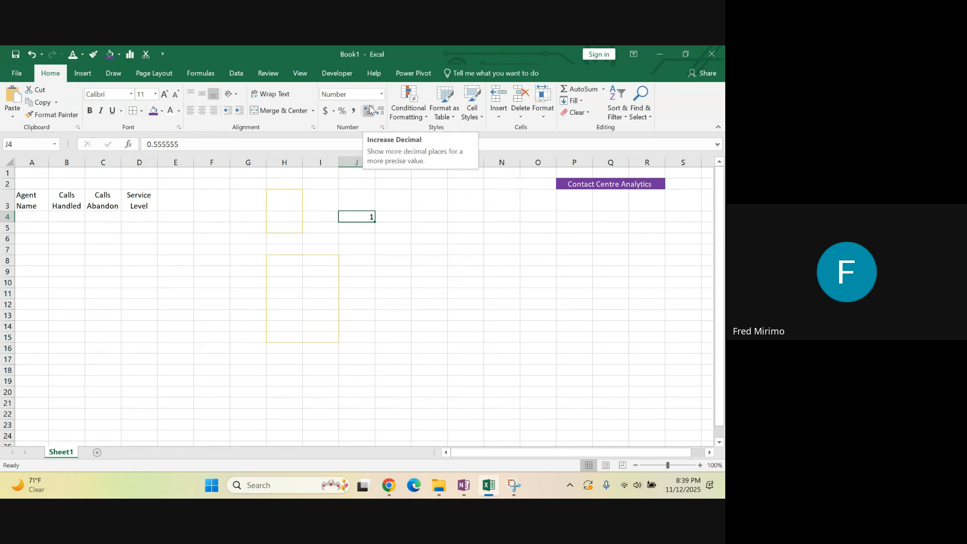
{"action": "left_click", "coordinate": [370, 110]}
{"action": "left_click", "coordinate": [370, 110]}
{"action": "left_click", "coordinate": [370, 110]}
{"action": "left_click", "coordinate": [370, 110]}
{"action": "left_click", "coordinate": [370, 109]}
{"action": "left_click", "coordinate": [370, 110]}
{"action": "left_click", "coordinate": [370, 110]}
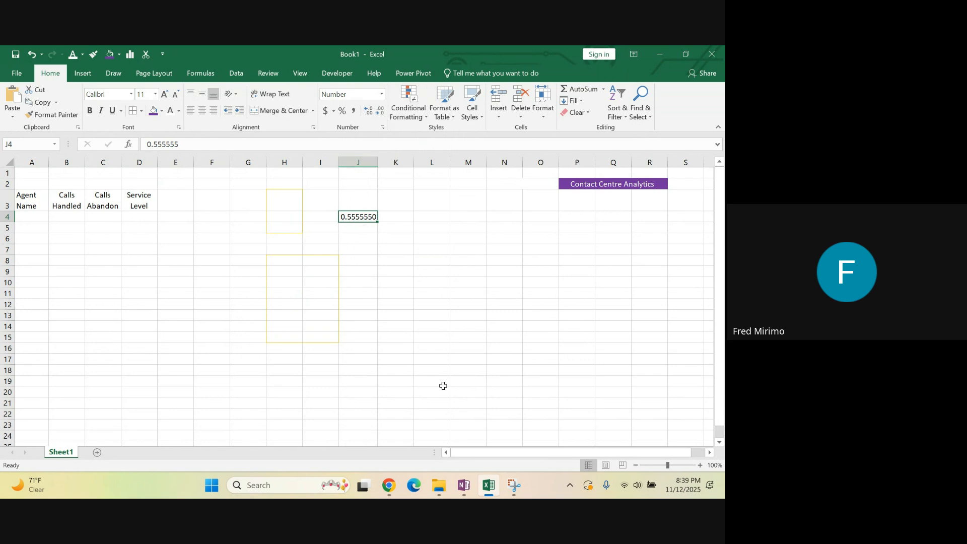
Switch to OneNote to examine the Number Group and Styles Group notes, particularly the Conditional Formatting description, and return to Excel
{"action": "left_click", "coordinate": [461, 487]}
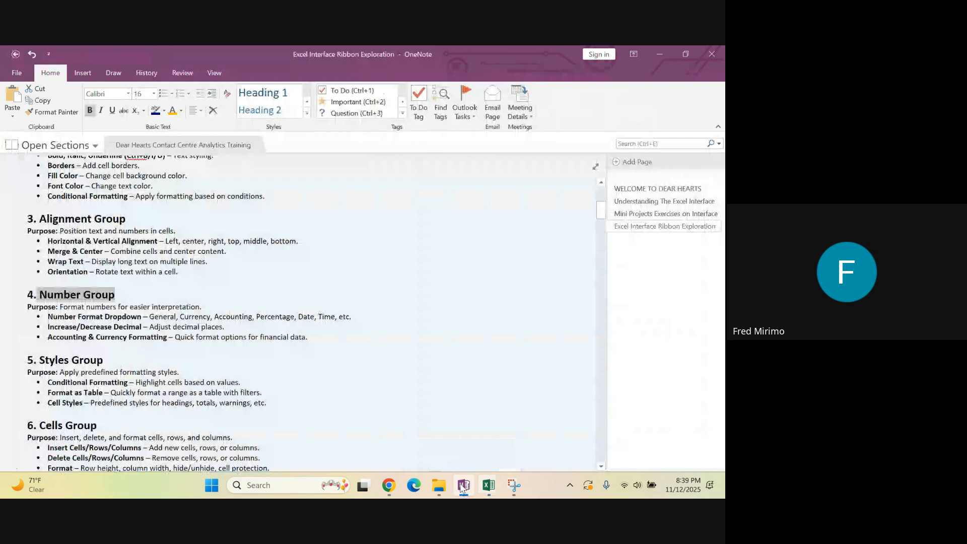
{"action": "left_click", "coordinate": [143, 327]}
{"action": "left_click_drag", "start_coordinate": [142, 316], "coordinate": [357, 317]}
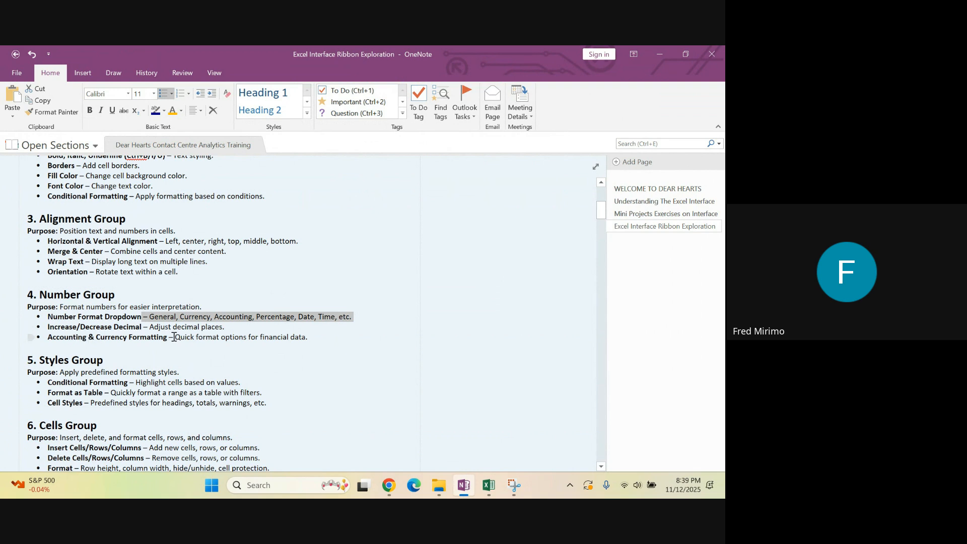
{"action": "left_click", "coordinate": [256, 358]}
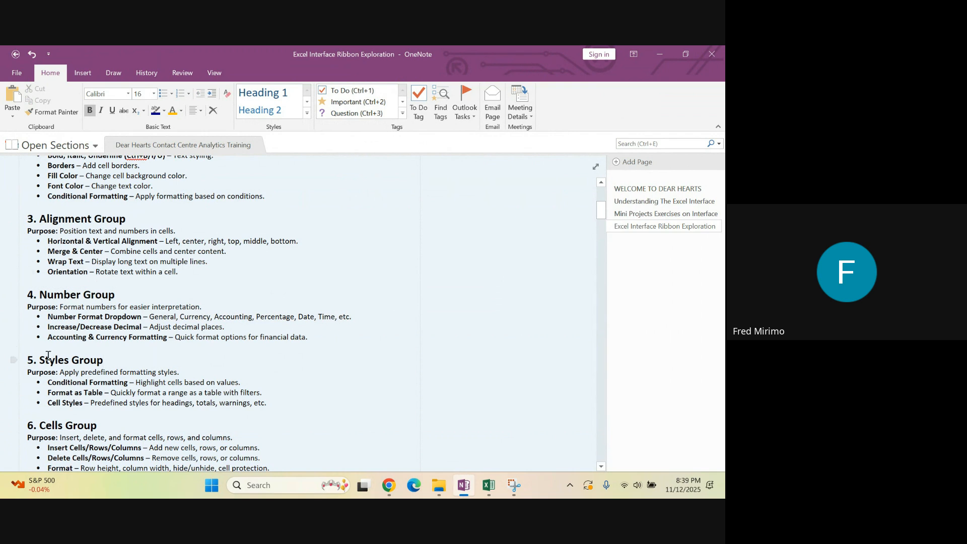
{"action": "left_click_drag", "start_coordinate": [36, 356], "coordinate": [110, 357]}
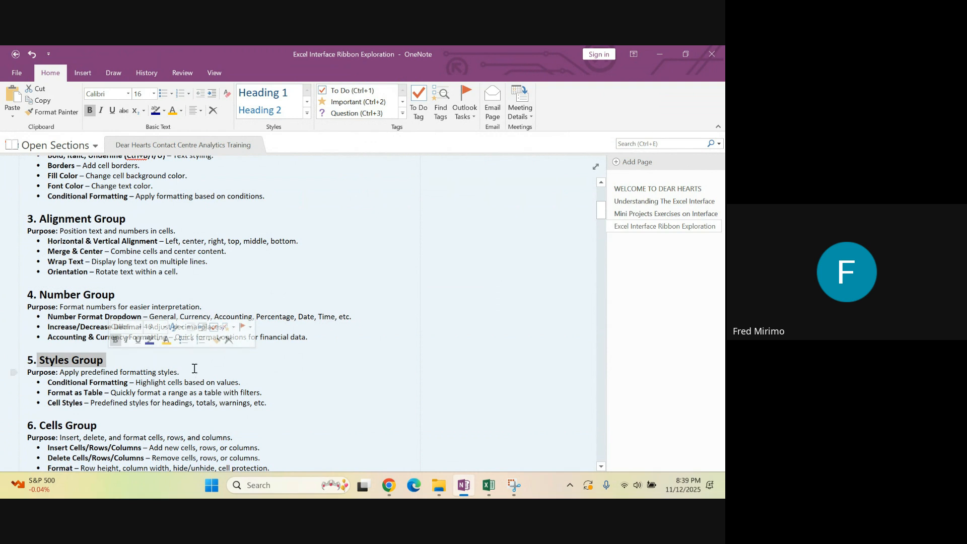
{"action": "left_click", "coordinate": [66, 373]}
{"action": "left_click_drag", "start_coordinate": [60, 373], "coordinate": [183, 372]}
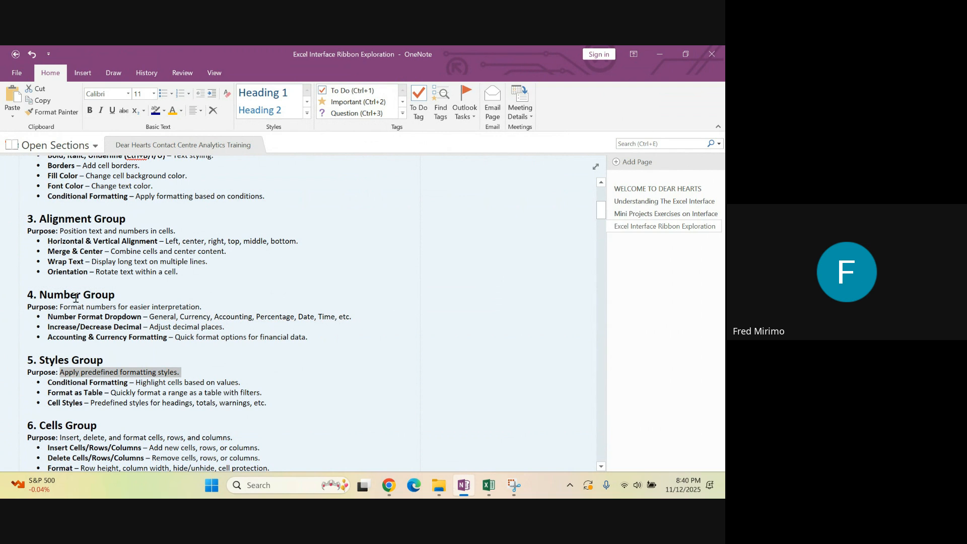
{"action": "left_click_drag", "start_coordinate": [127, 382], "coordinate": [51, 383]}
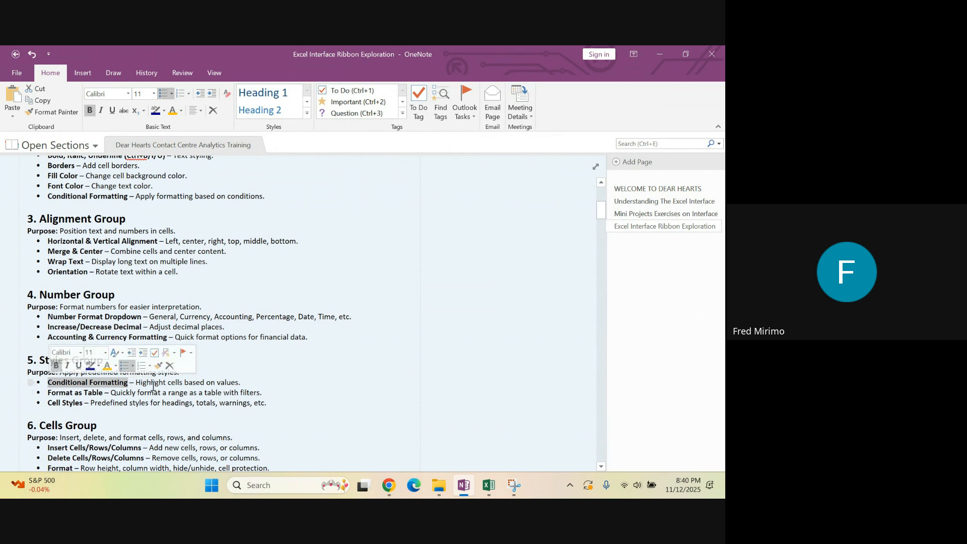
{"action": "left_click_drag", "start_coordinate": [135, 383], "coordinate": [264, 384]}
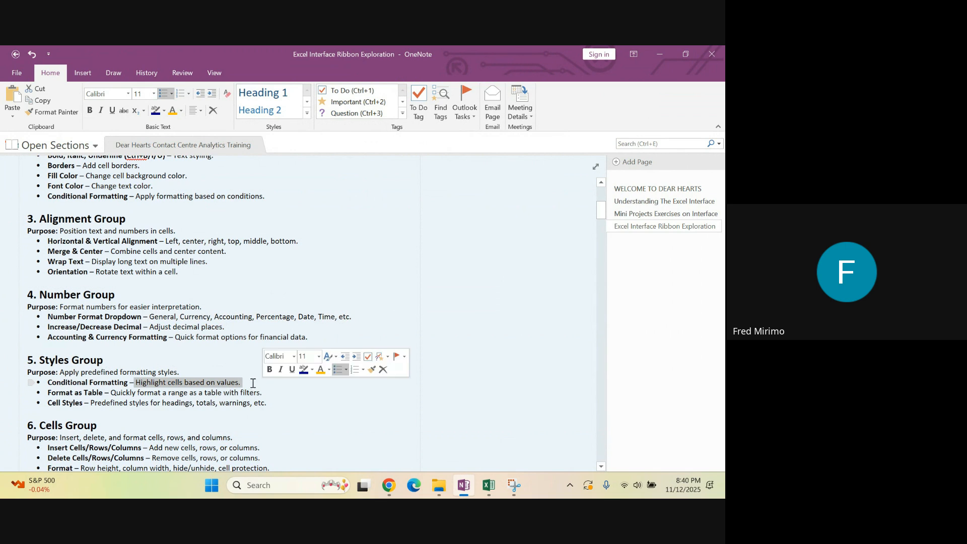
{"action": "left_click", "coordinate": [242, 383]}
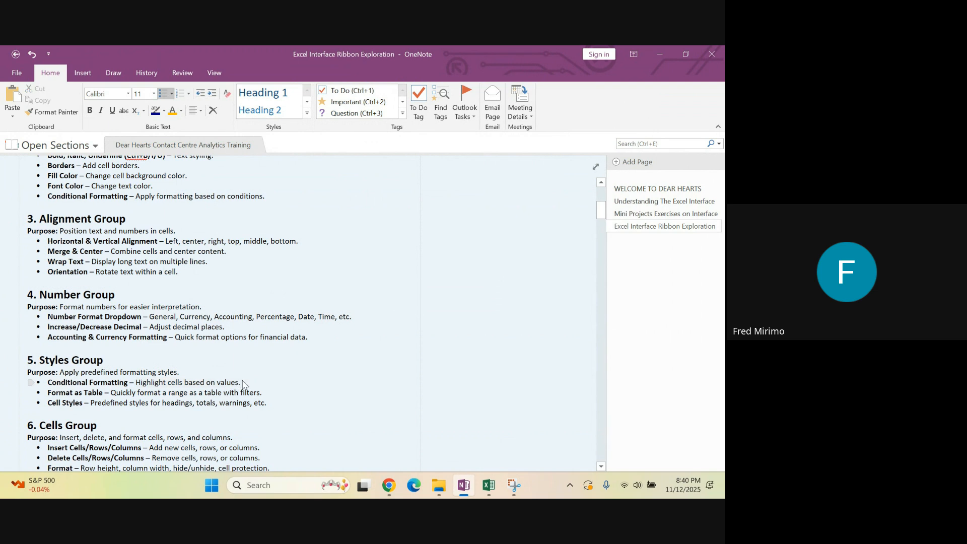
{"action": "left_click_drag", "start_coordinate": [242, 382], "coordinate": [136, 381]}
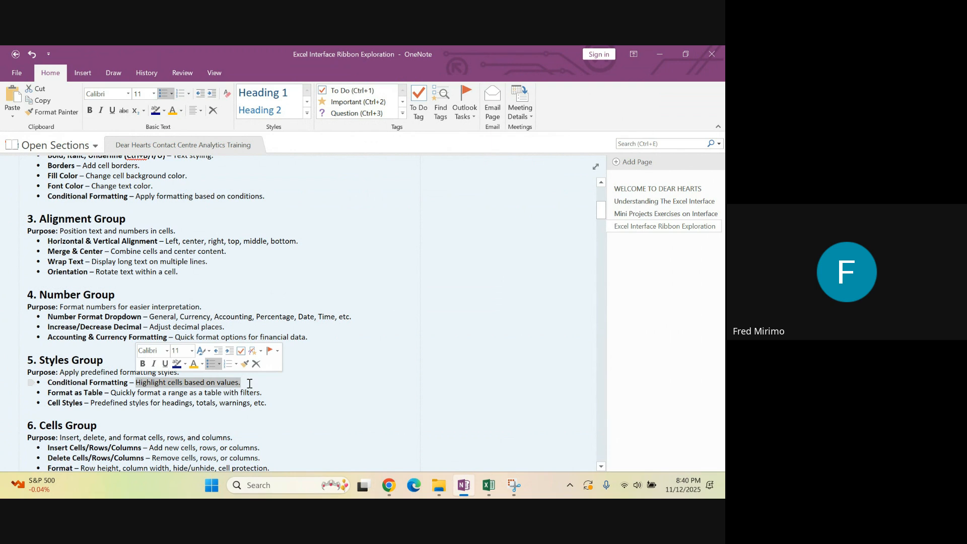
{"action": "left_click", "coordinate": [489, 488]}
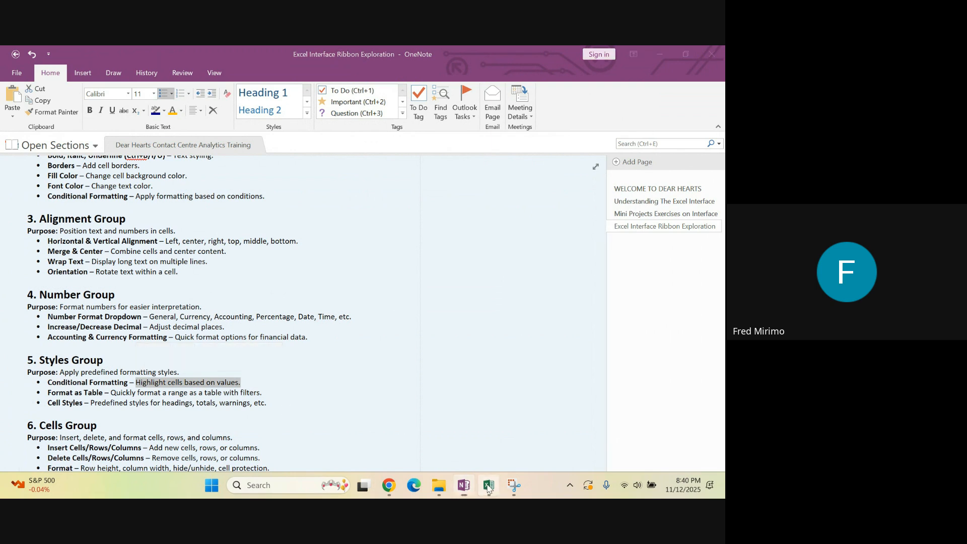
Apply a Top 10 Items conditional formatting rule to L5:L16 using Green Fill with Dark Green Text
{"action": "left_click_drag", "start_coordinate": [426, 224], "coordinate": [435, 346]}
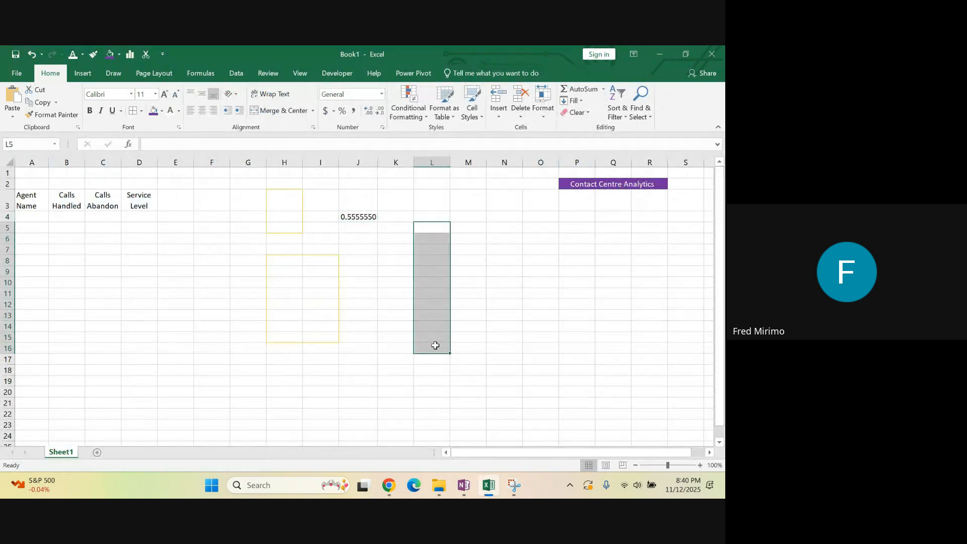
{"action": "left_click", "coordinate": [428, 120]}
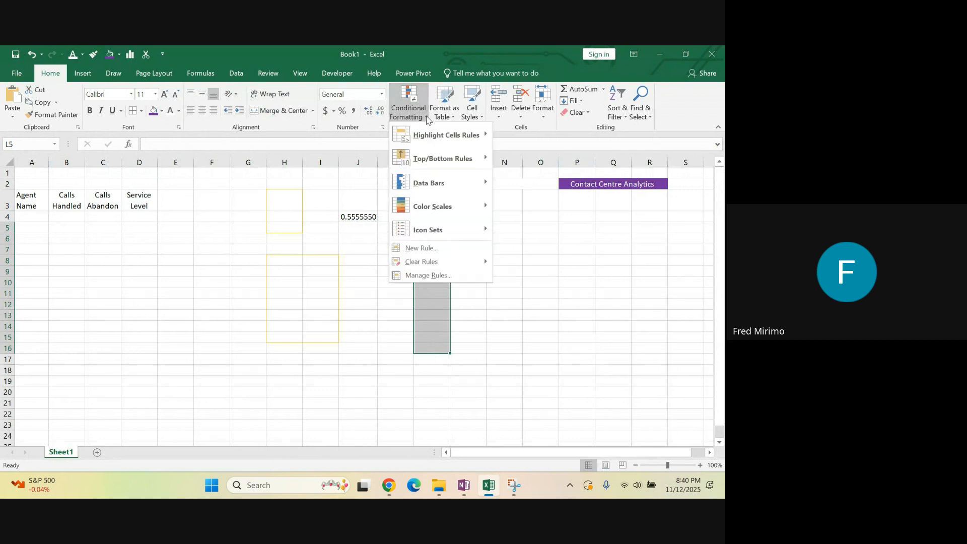
{"action": "mouse_move", "coordinate": [426, 135]}
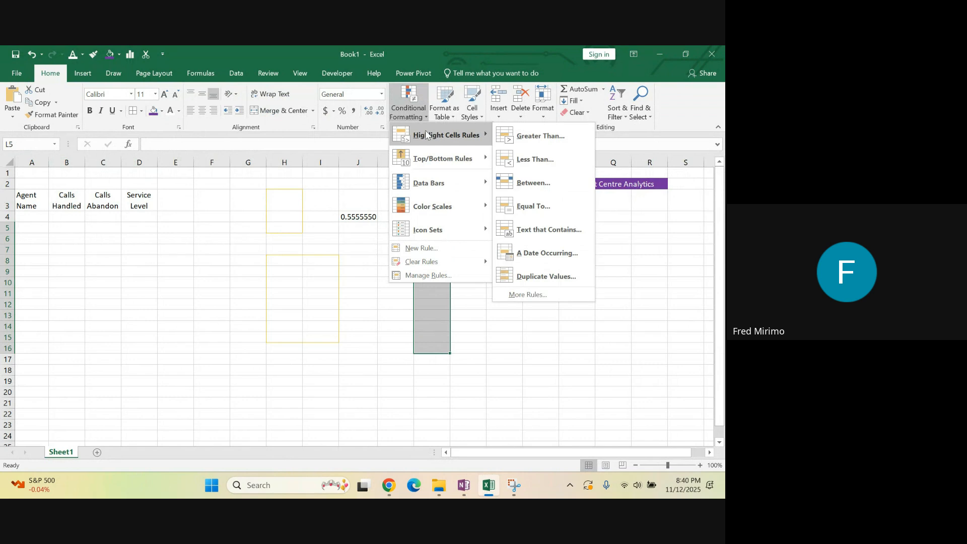
{"action": "mouse_move", "coordinate": [487, 162]}
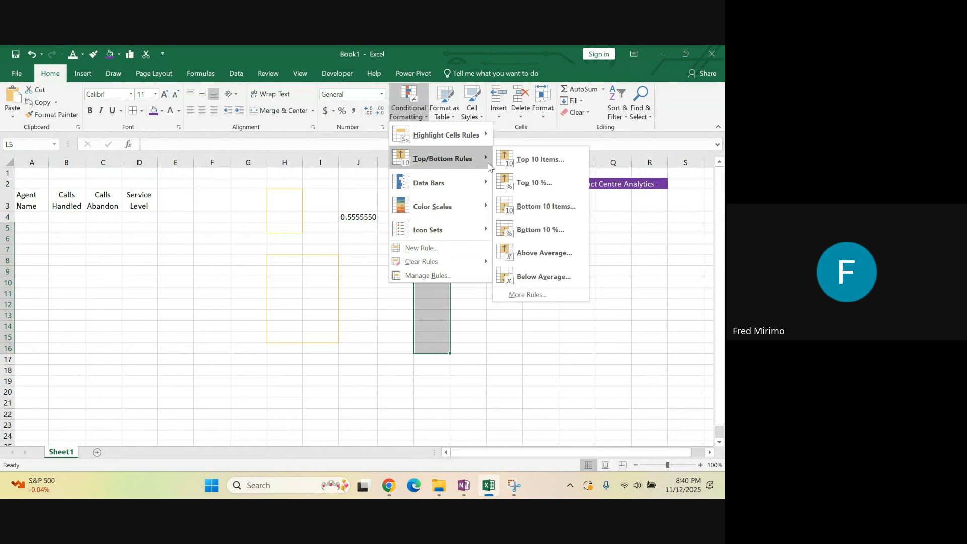
{"action": "left_click", "coordinate": [526, 160]}
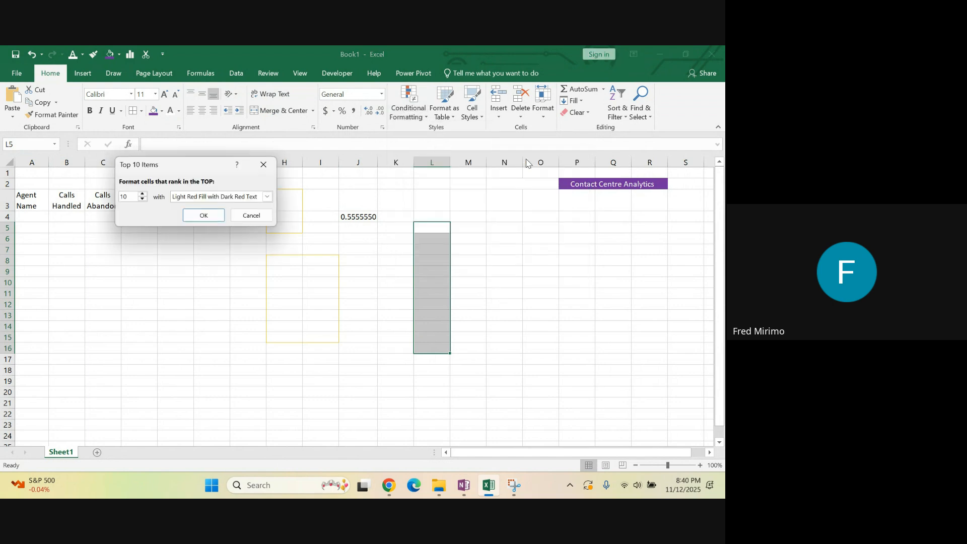
{"action": "left_click", "coordinate": [268, 197]}
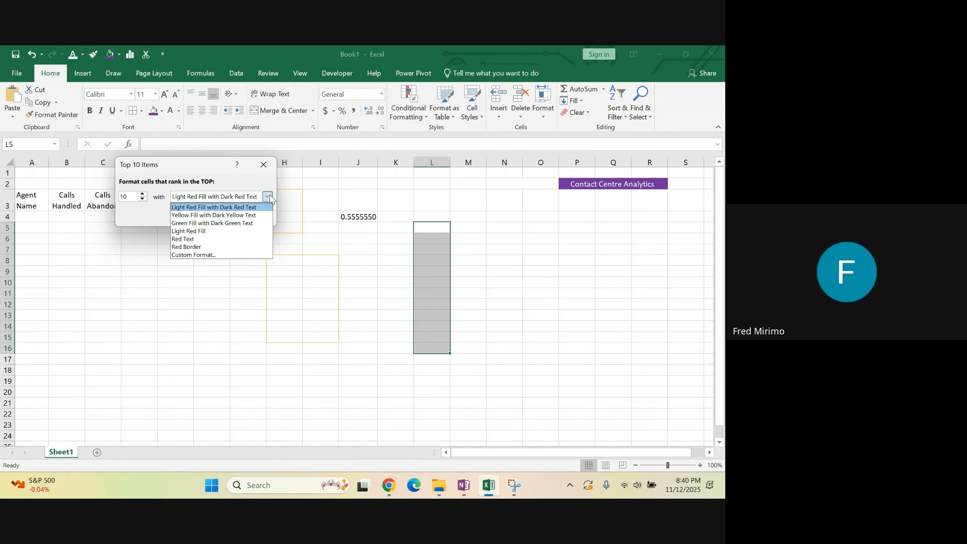
{"action": "left_click", "coordinate": [226, 223]}
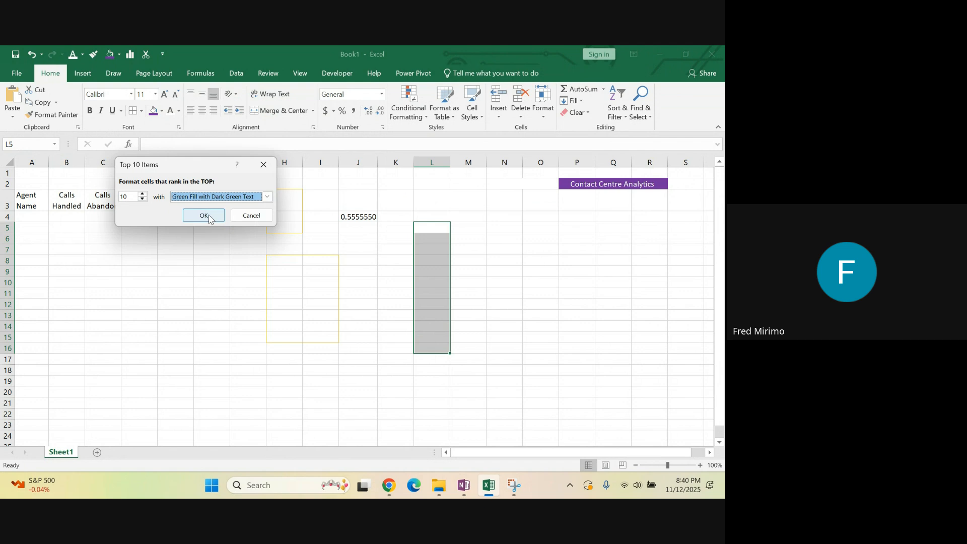
{"action": "left_click", "coordinate": [204, 216]}
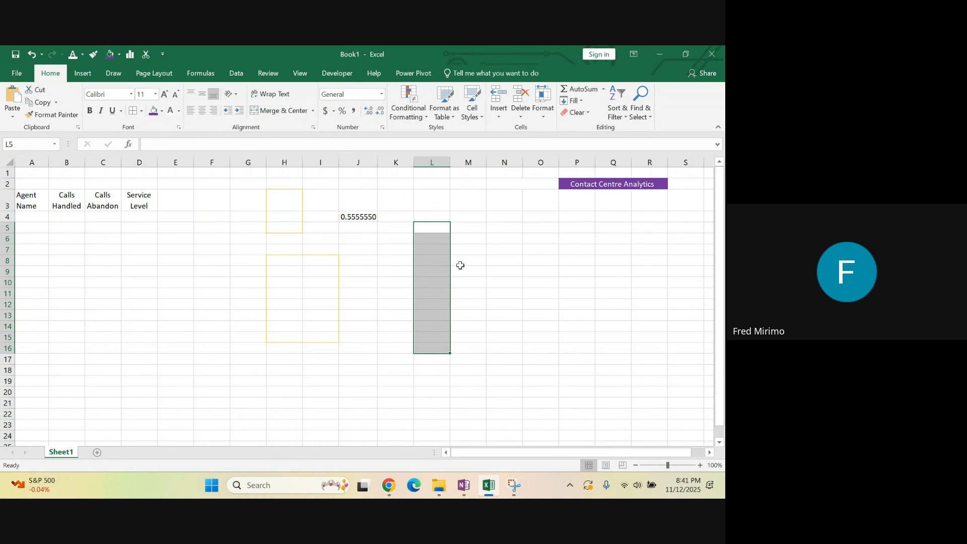
Switch to OneNote to examine the Styles Group notes, particularly Format as Table and Cell Styles, and return to Excel
{"action": "left_click", "coordinate": [466, 484]}
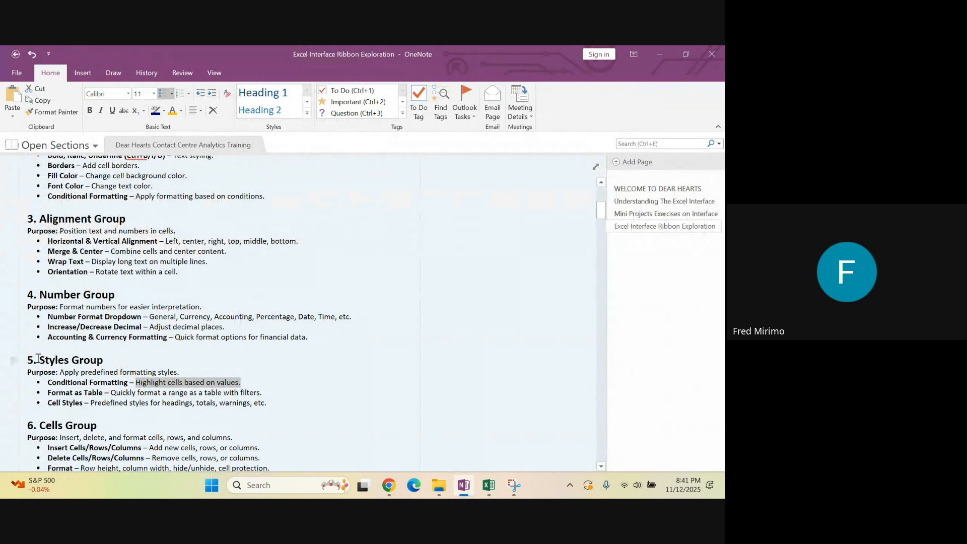
{"action": "left_click_drag", "start_coordinate": [38, 358], "coordinate": [102, 358]}
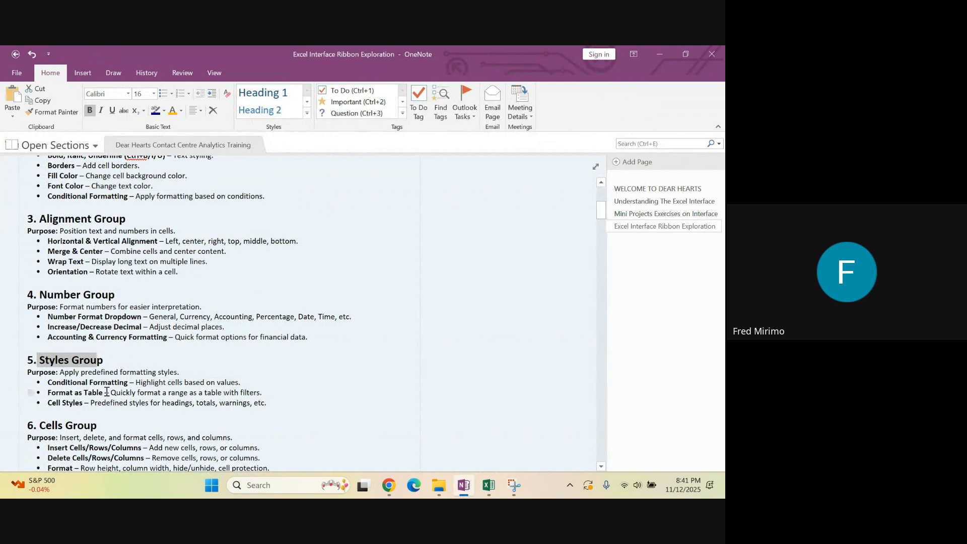
{"action": "left_click_drag", "start_coordinate": [105, 393], "coordinate": [54, 405]}
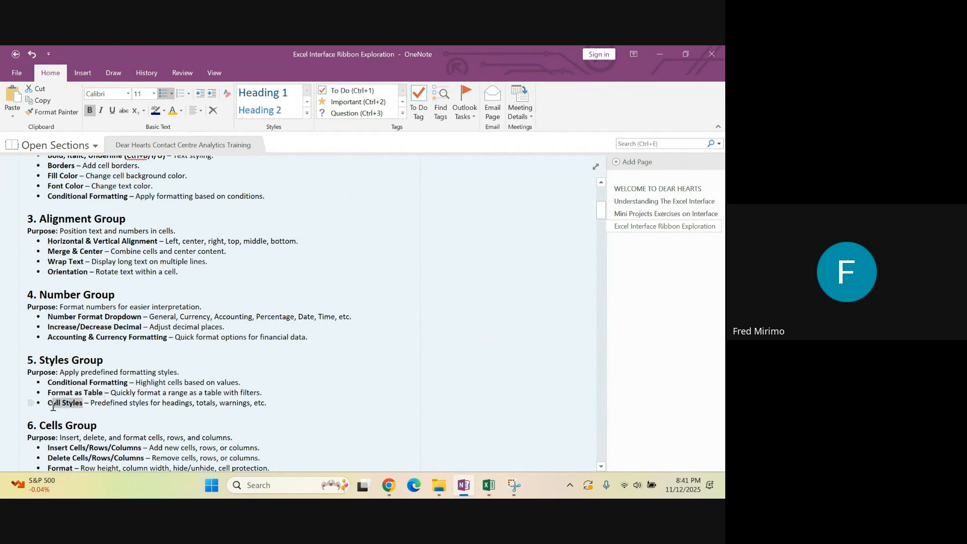
{"action": "left_click", "coordinate": [124, 413]}
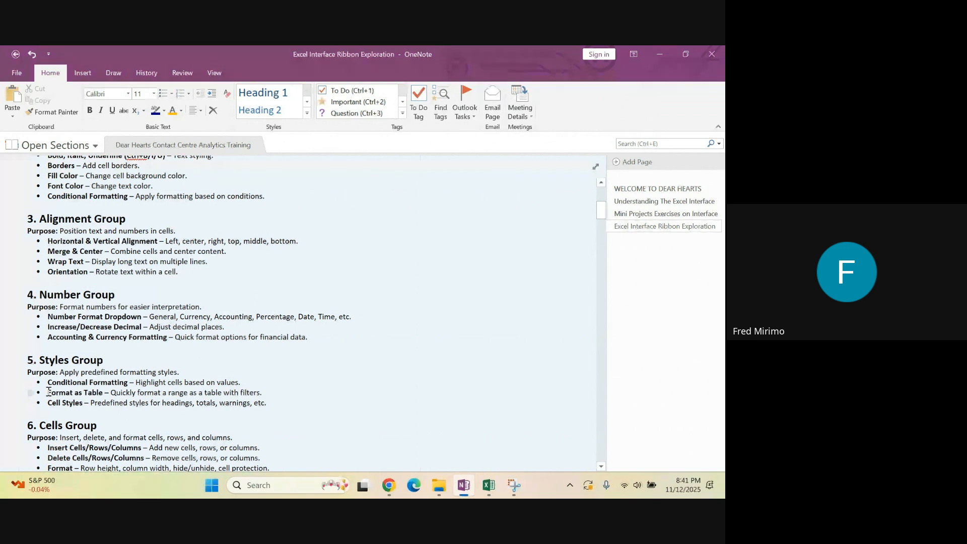
{"action": "left_click_drag", "start_coordinate": [48, 392], "coordinate": [103, 393]}
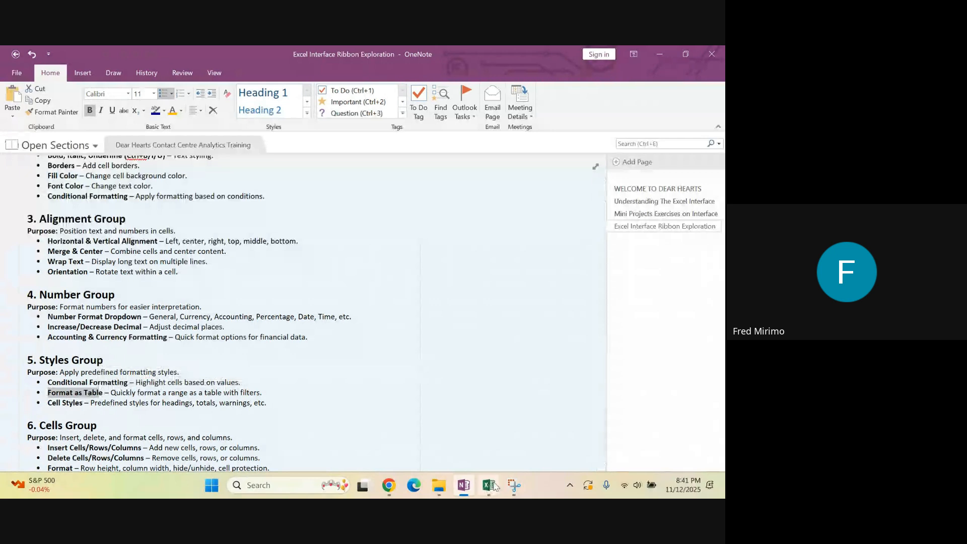
{"action": "left_click", "coordinate": [491, 485]}
Enter the values 22, 24 and 24 in cells L6 to L8
{"action": "left_click", "coordinate": [418, 229]}
{"action": "left_click", "coordinate": [425, 236]}
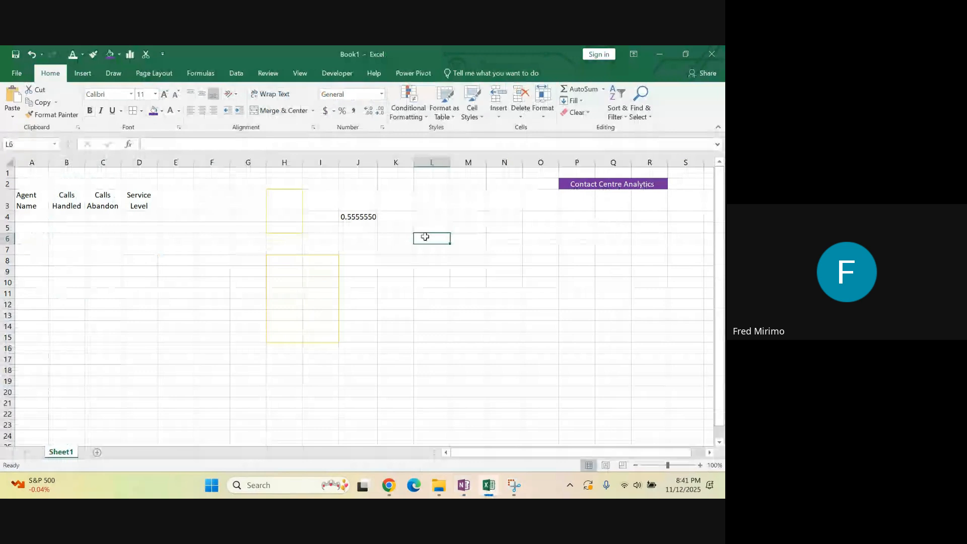
{"action": "type", "text": "22"}
{"action": "left_click", "coordinate": [431, 258]}
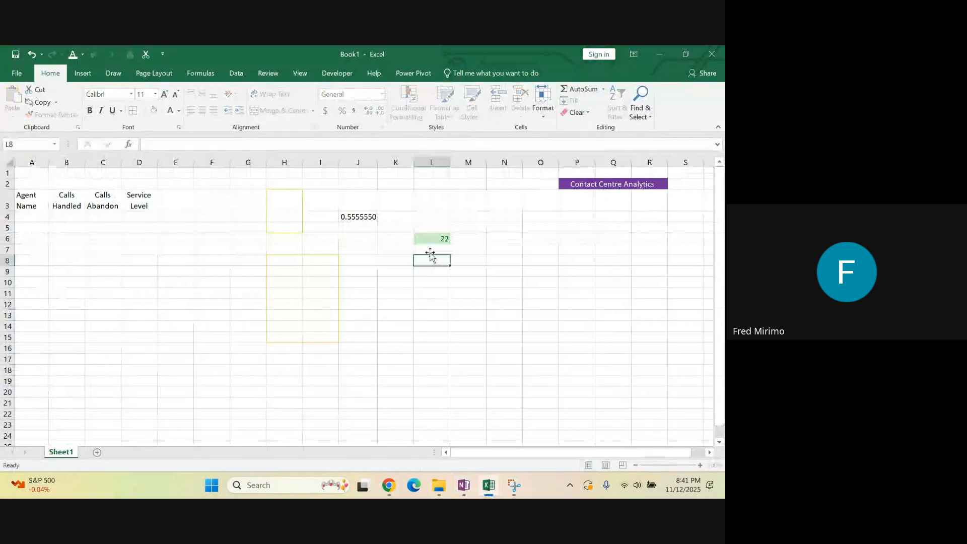
{"action": "left_click", "coordinate": [431, 250]}
{"action": "double_click", "coordinate": [432, 250]}
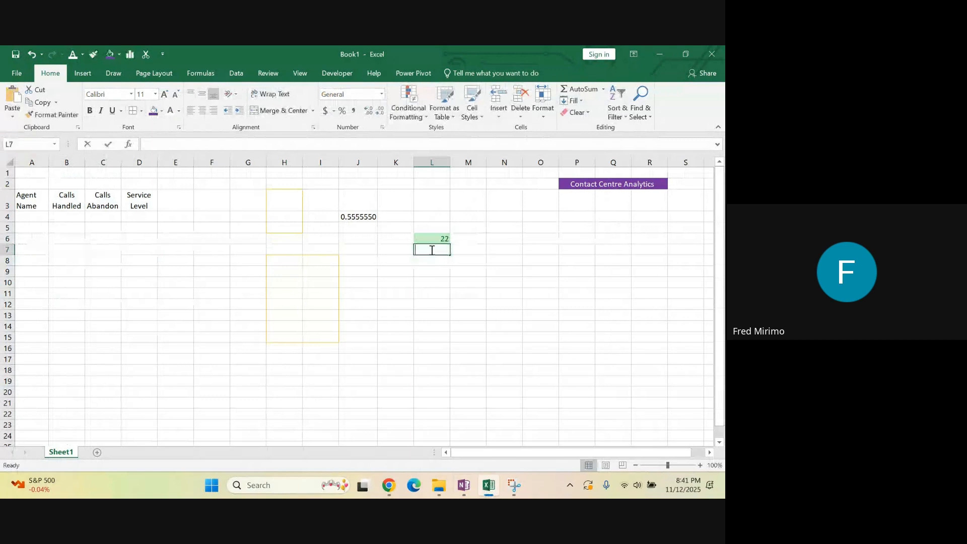
{"action": "type", "text": "24"}
{"action": "left_click", "coordinate": [437, 268]}
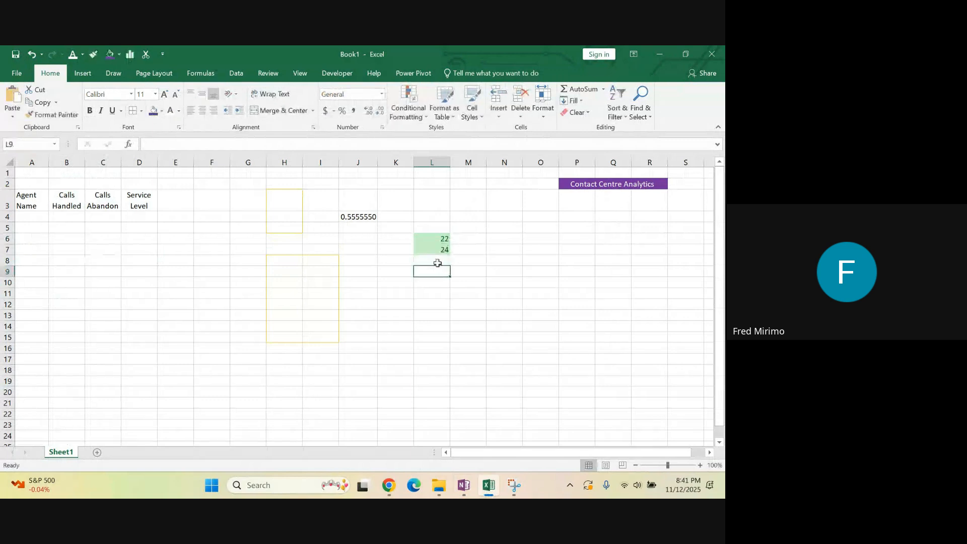
{"action": "left_click", "coordinate": [437, 263]}
{"action": "type", "text": "24"}
{"action": "left_click", "coordinate": [439, 271]}
{"action": "left_click", "coordinate": [481, 240]}
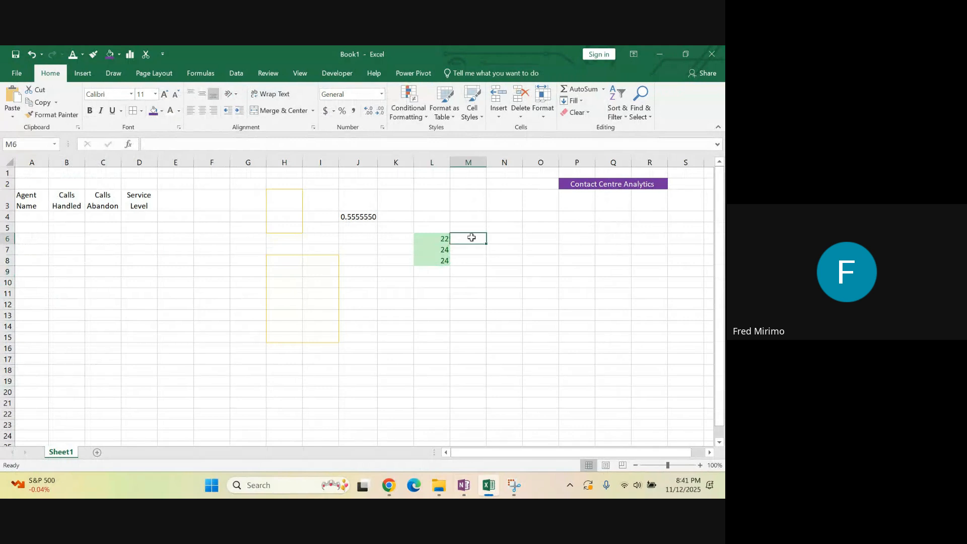
Enter the labels A, B and C in cells K6 to K8, beside the numbers
{"action": "left_click", "coordinate": [387, 241]}
{"action": "type", "text": "A"}
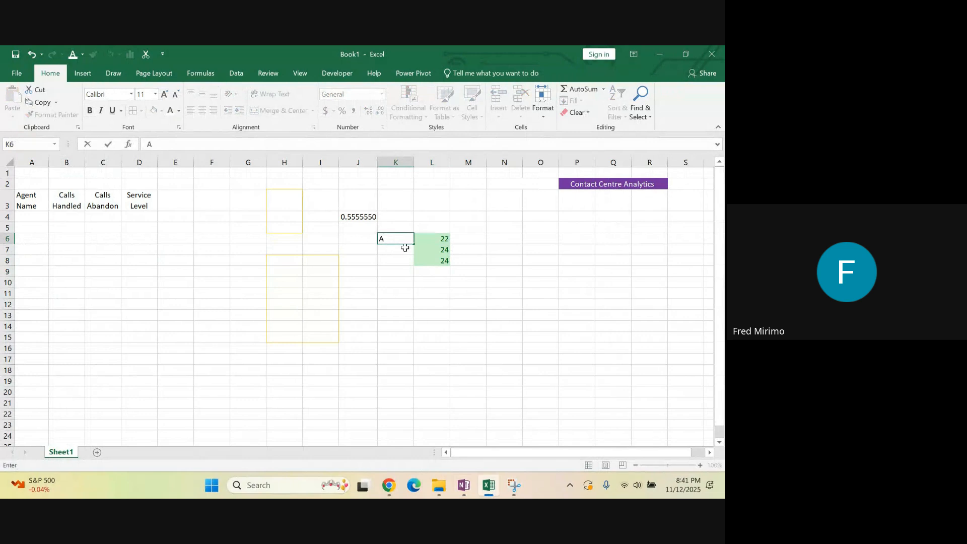
{"action": "left_click", "coordinate": [385, 249]}
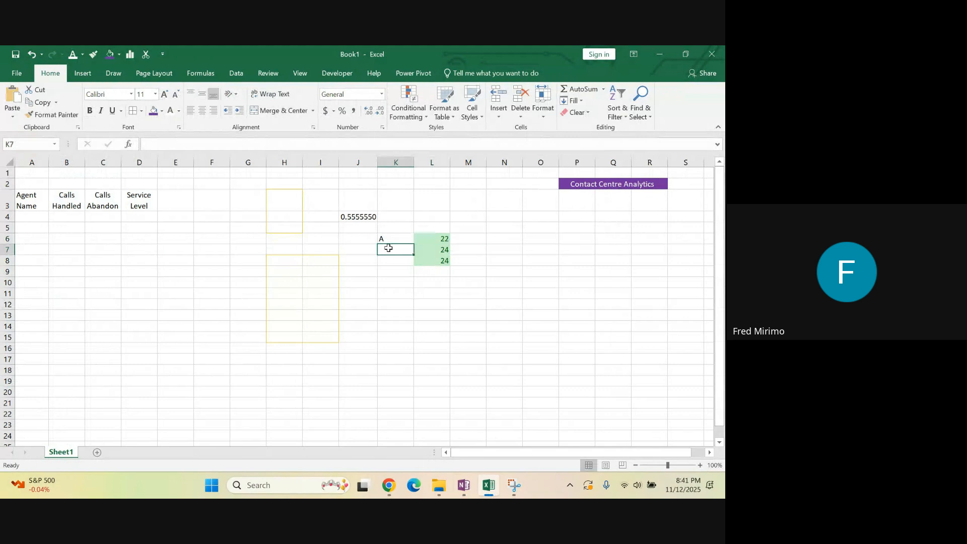
{"action": "type", "text": "B"}
{"action": "left_click", "coordinate": [387, 261]}
{"action": "double_click", "coordinate": [388, 261]}
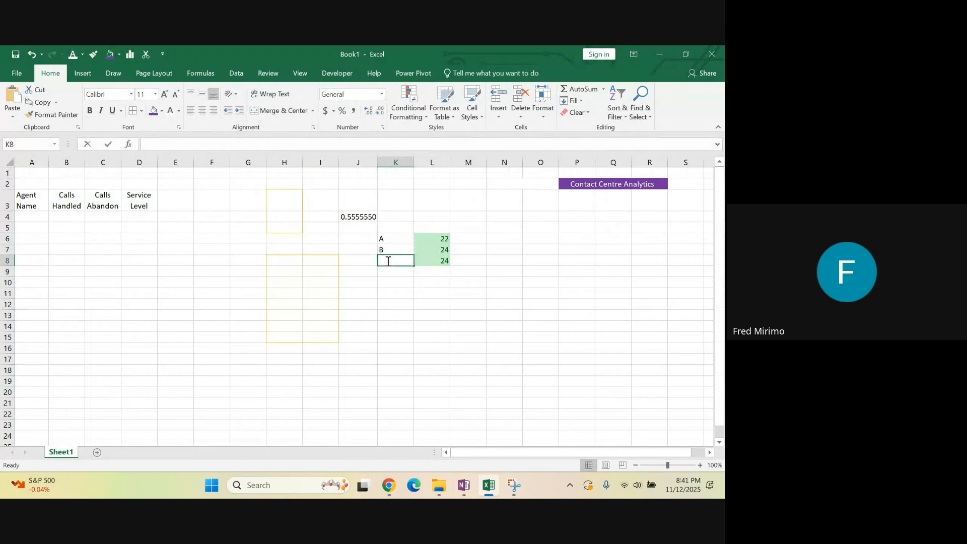
{"action": "type", "text": "C"}
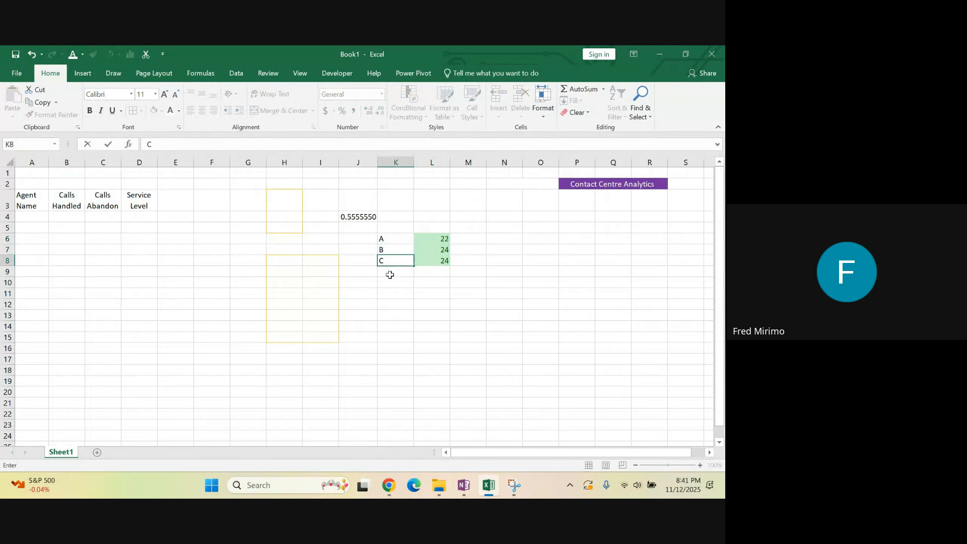
{"action": "left_click", "coordinate": [388, 274]}
{"action": "left_click", "coordinate": [473, 268]}
Enter the percentages 80%, 70% and 90% in cells M6 to M8
{"action": "left_click", "coordinate": [473, 238]}
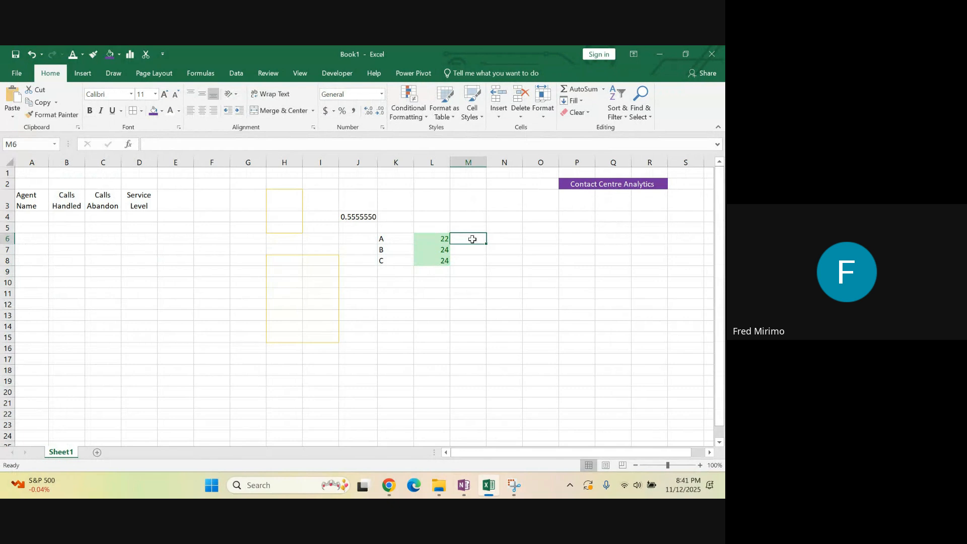
{"action": "type", "text": "80"}
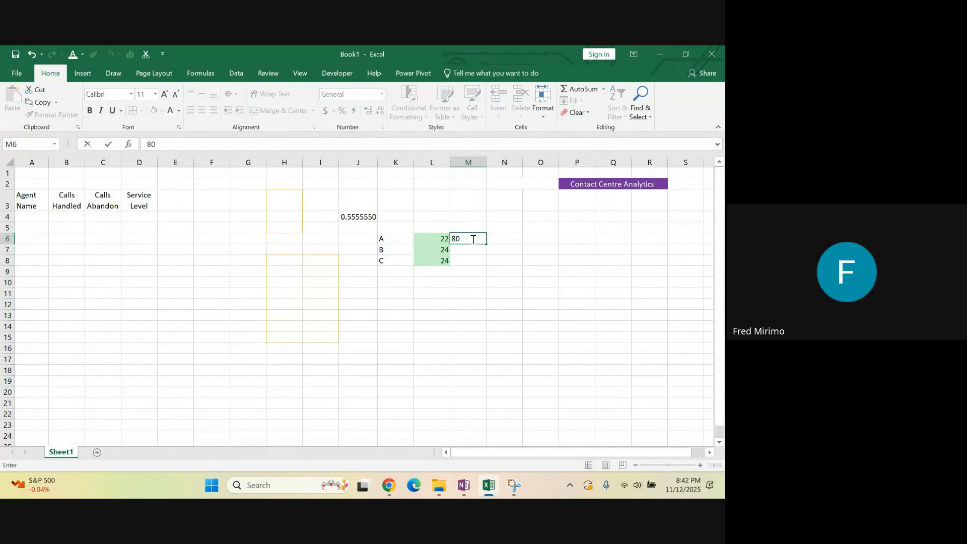
{"action": "type", "text": "%"}
{"action": "left_click", "coordinate": [460, 249]}
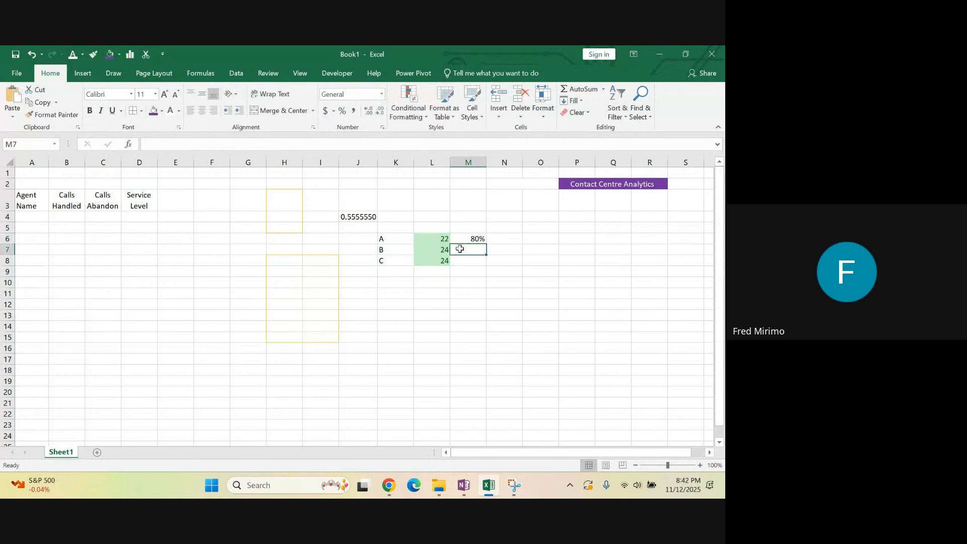
{"action": "double_click", "coordinate": [459, 249]}
{"action": "type", "text": "70"}
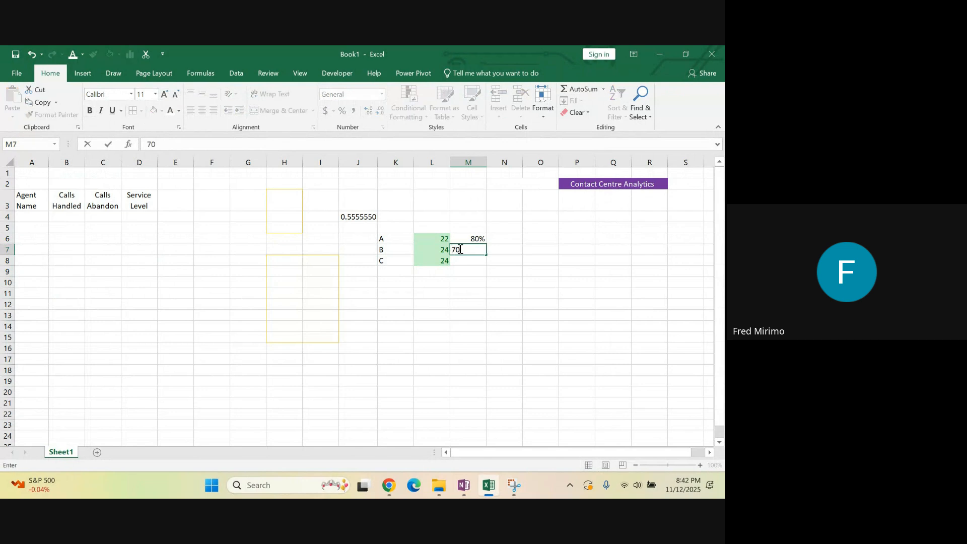
{"action": "left_click", "coordinate": [459, 262]}
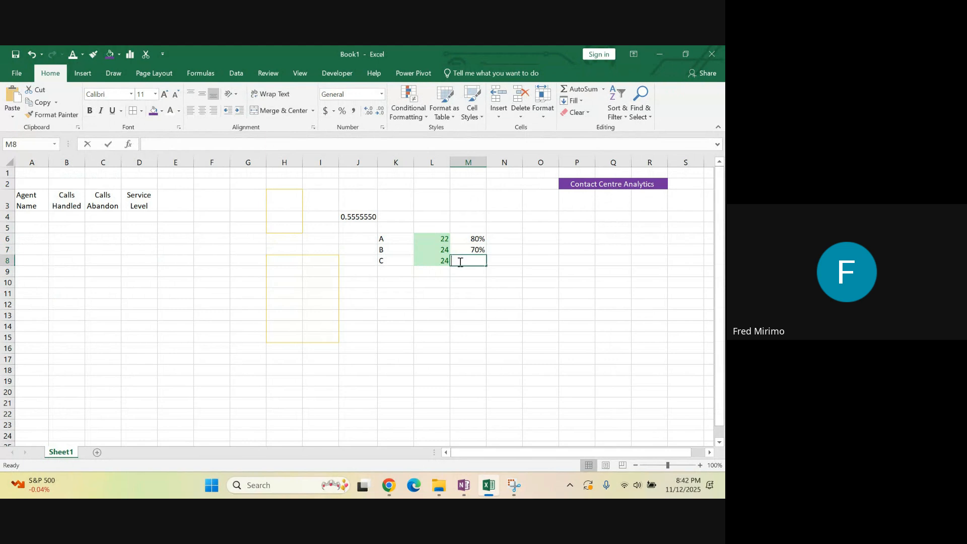
{"action": "type", "text": "90%"}
{"action": "left_click", "coordinate": [477, 292]}
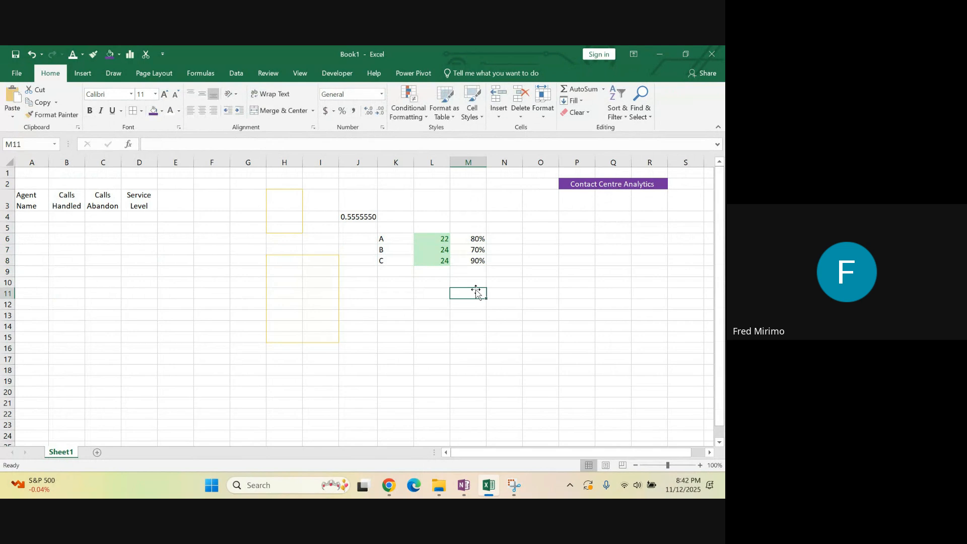
Format the range K6:M8 as a table with the dark blue style, leaving "My table has headers" off
{"action": "left_click_drag", "start_coordinate": [384, 239], "coordinate": [468, 263]}
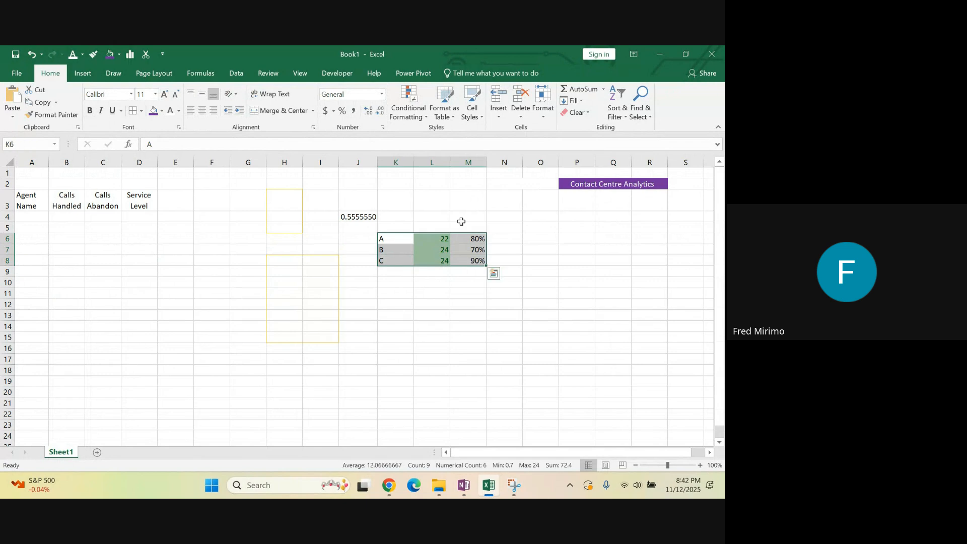
{"action": "left_click", "coordinate": [452, 119]}
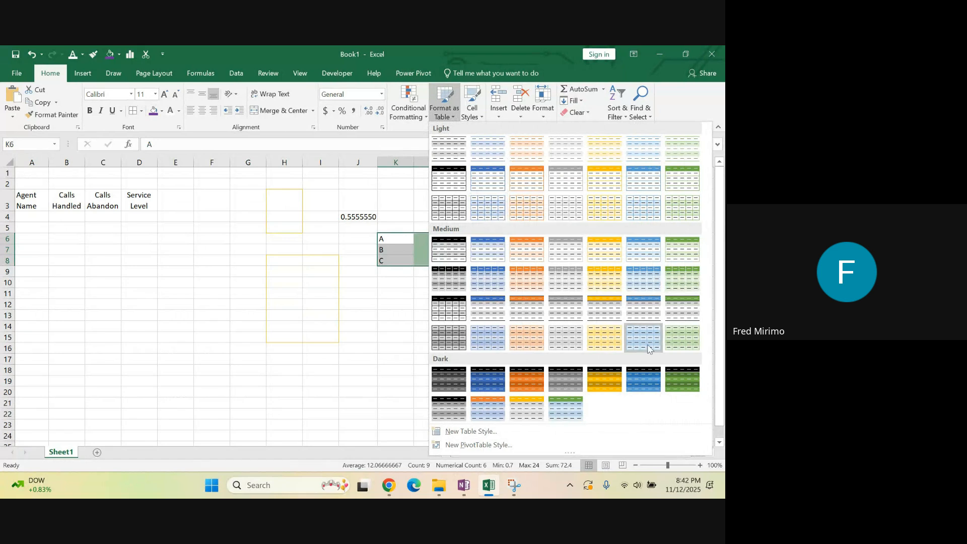
{"action": "left_click", "coordinate": [640, 378]}
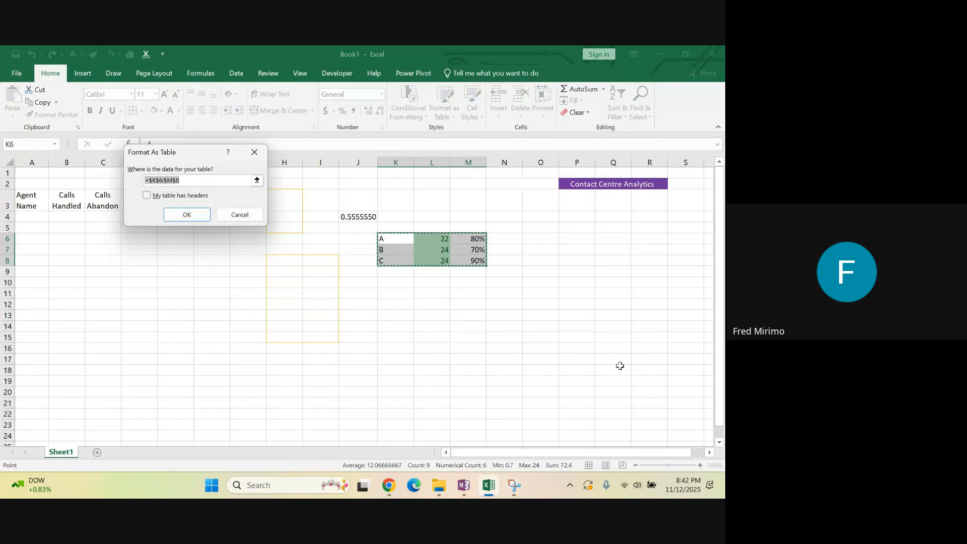
{"action": "left_click", "coordinate": [185, 214]}
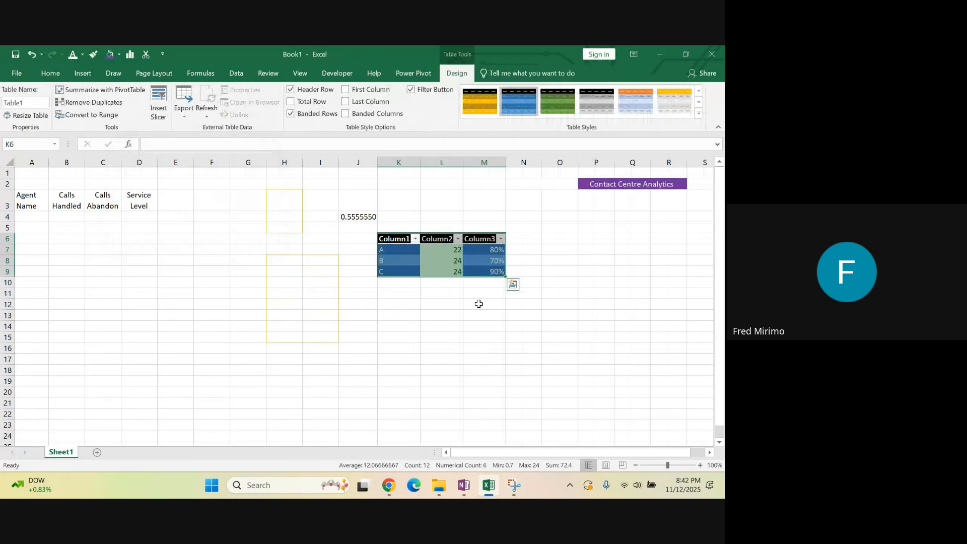
Change the table's style to the dark gold one with a black header row and deselect the table
{"action": "left_click", "coordinate": [480, 262]}
{"action": "left_click_drag", "start_coordinate": [398, 239], "coordinate": [479, 268]}
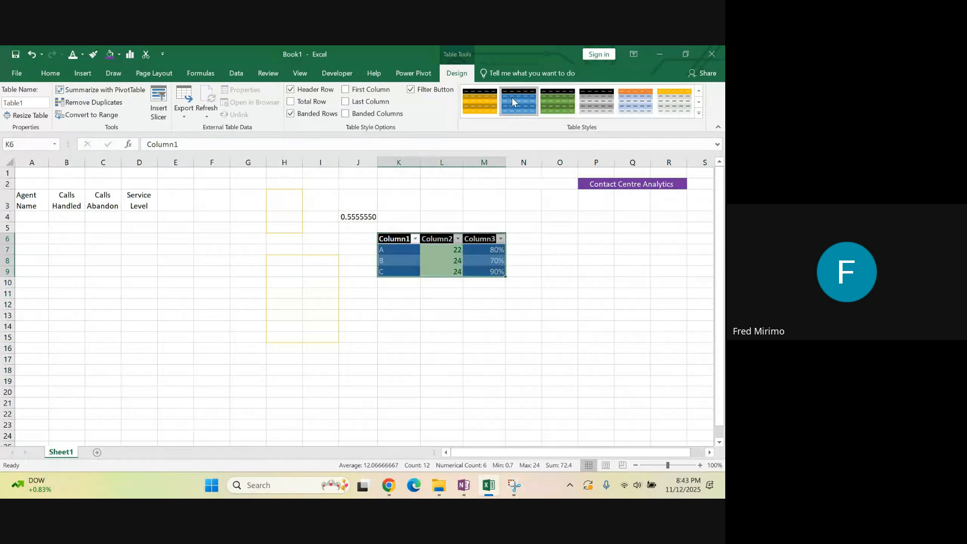
{"action": "left_click", "coordinate": [480, 102]}
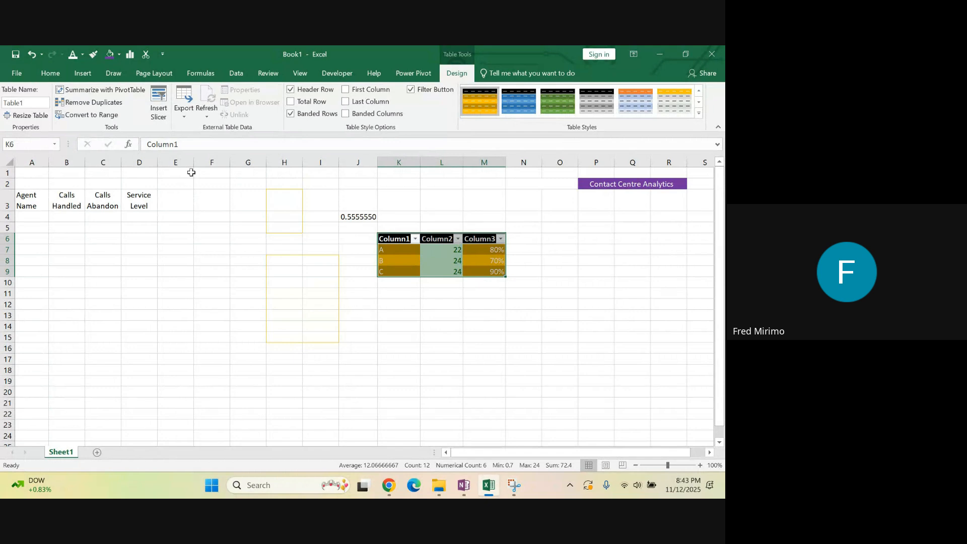
{"action": "left_click", "coordinate": [397, 315]}
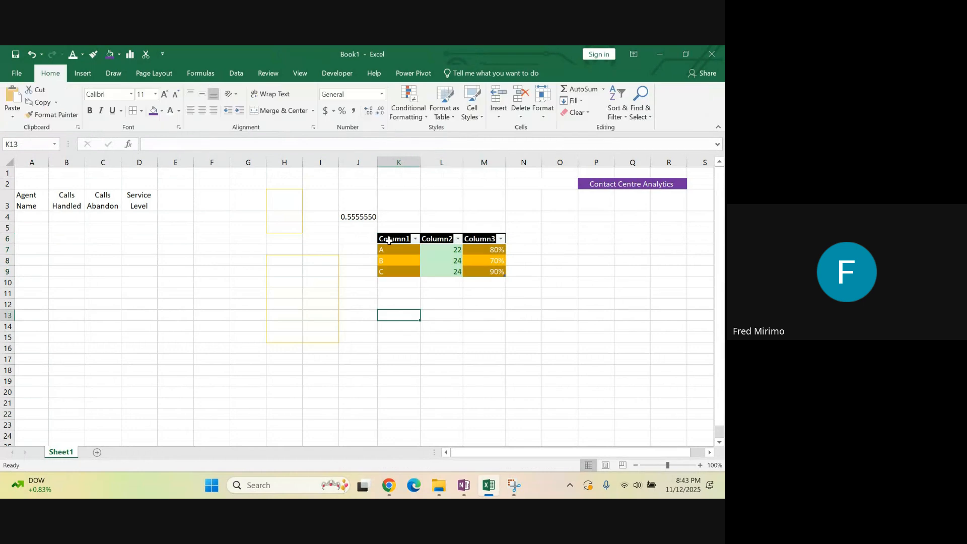
Change the table's style to the dark orange one with a black header row and deselect the table
{"action": "left_click_drag", "start_coordinate": [389, 241], "coordinate": [496, 282]}
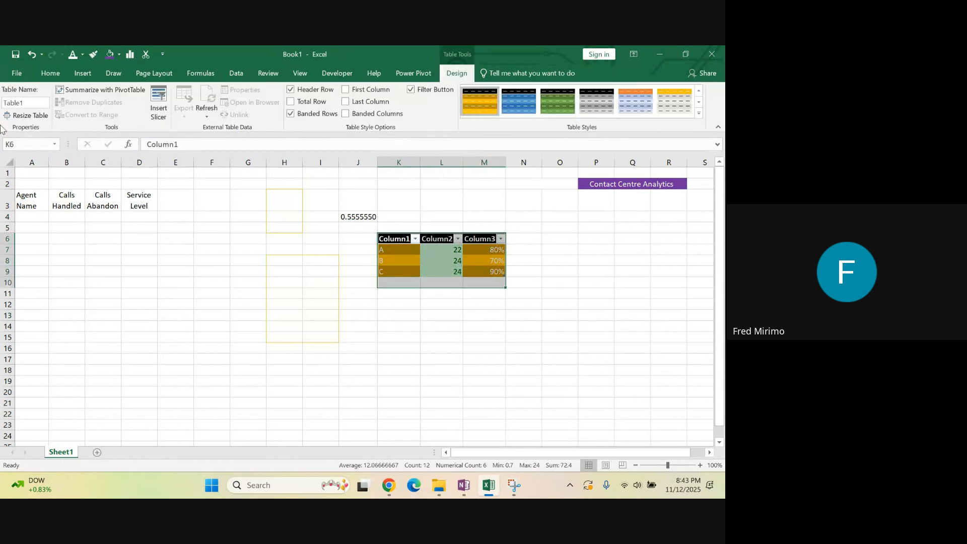
{"action": "left_click", "coordinate": [51, 73]}
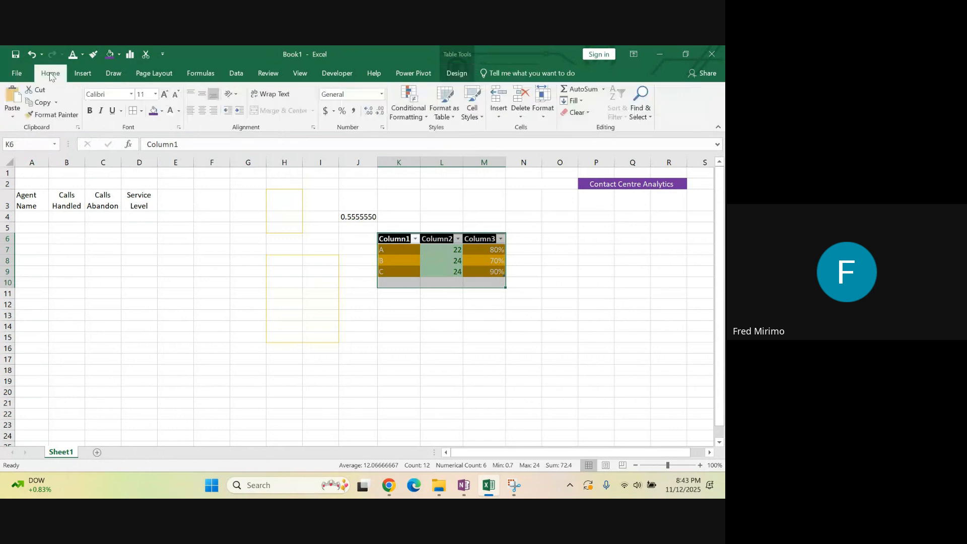
{"action": "left_click", "coordinate": [453, 113]}
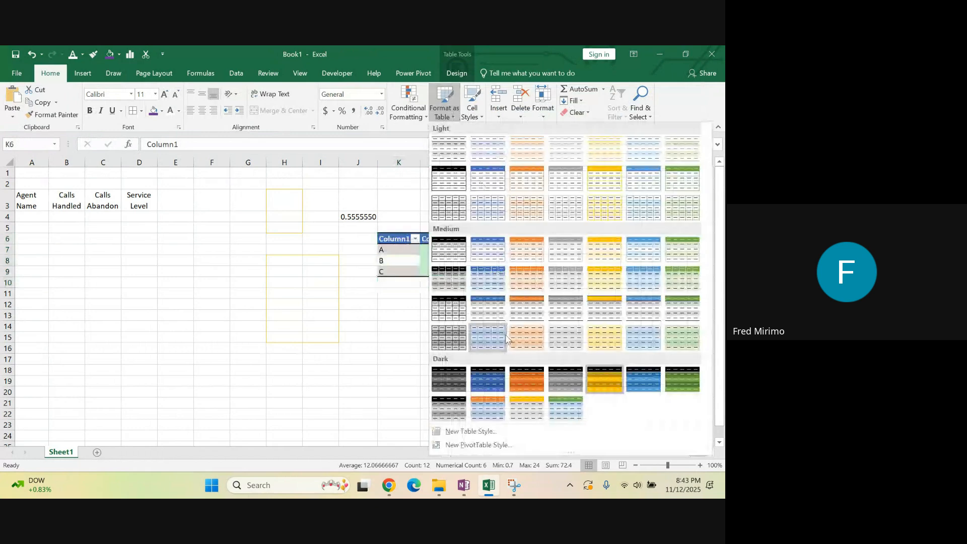
{"action": "left_click", "coordinate": [532, 380]}
{"action": "left_click", "coordinate": [481, 337]}
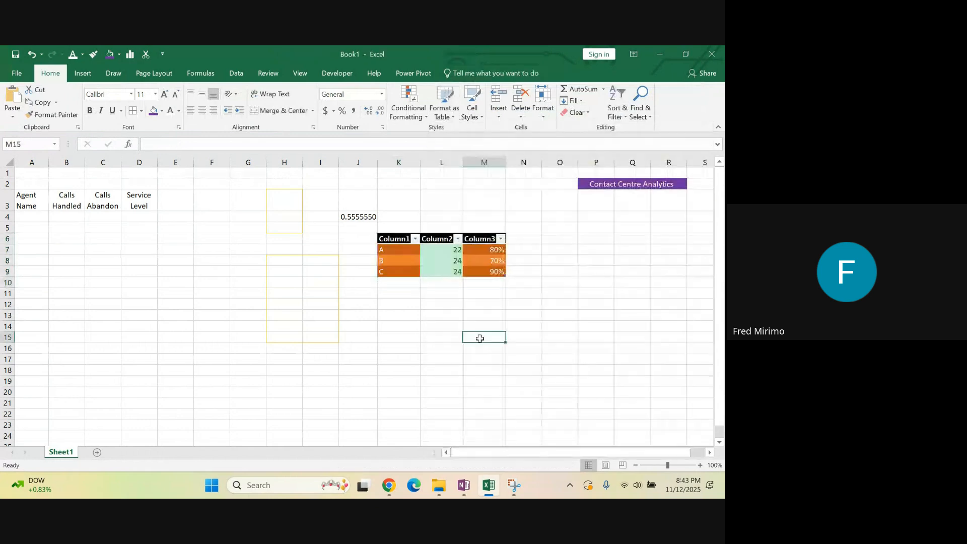
{"action": "left_click", "coordinate": [328, 335]}
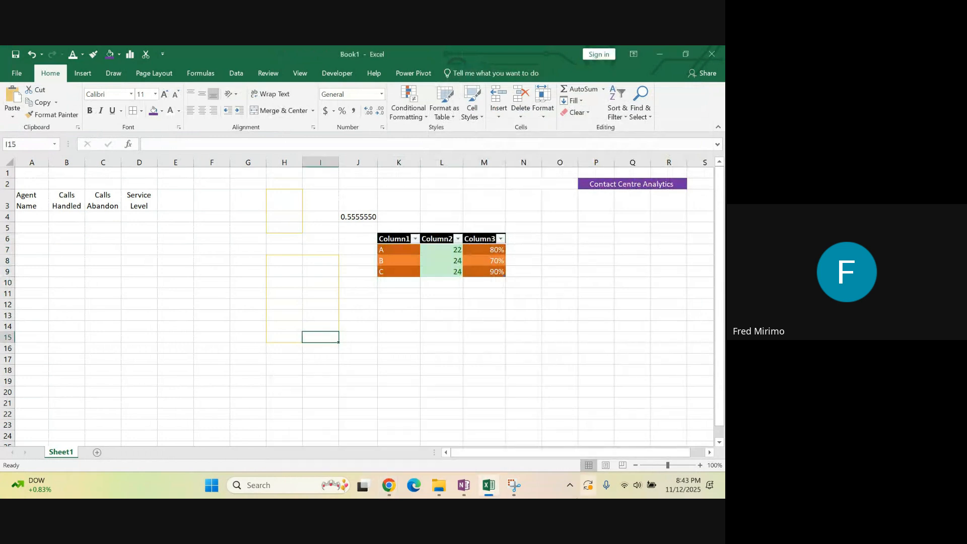
Switch to the OneNote training notes and highlight the Cell Styles entry and its description under Styles Group
{"action": "left_click", "coordinate": [463, 485]}
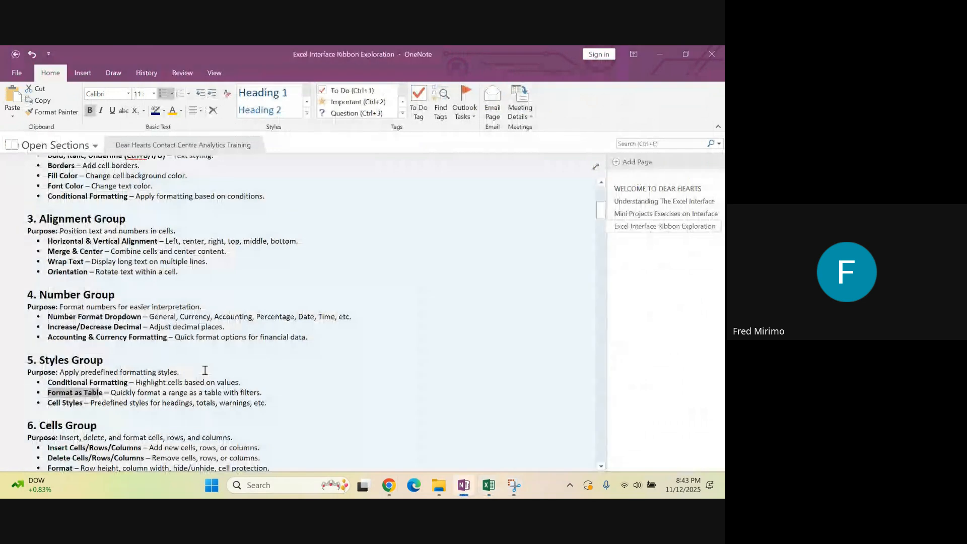
{"action": "left_click_drag", "start_coordinate": [82, 403], "coordinate": [48, 402]}
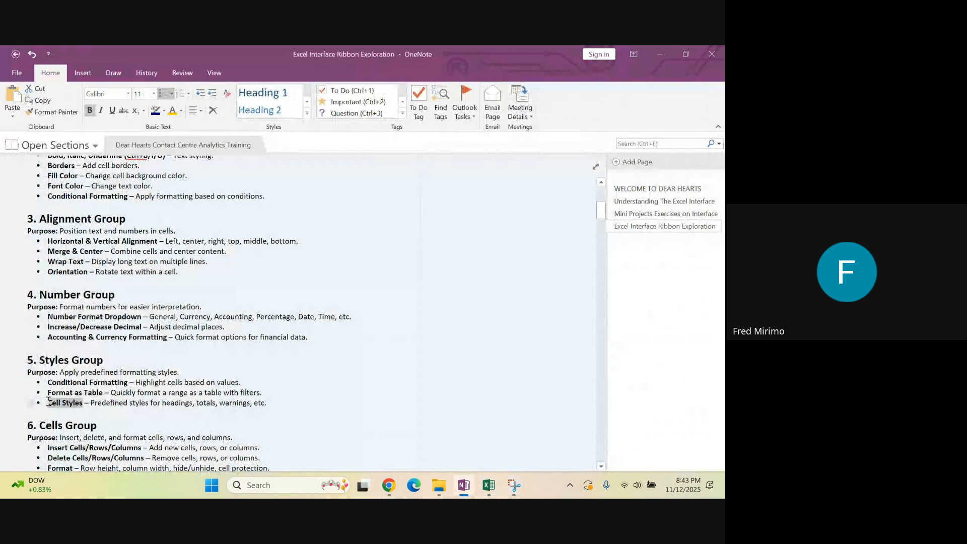
{"action": "left_click", "coordinate": [91, 412]}
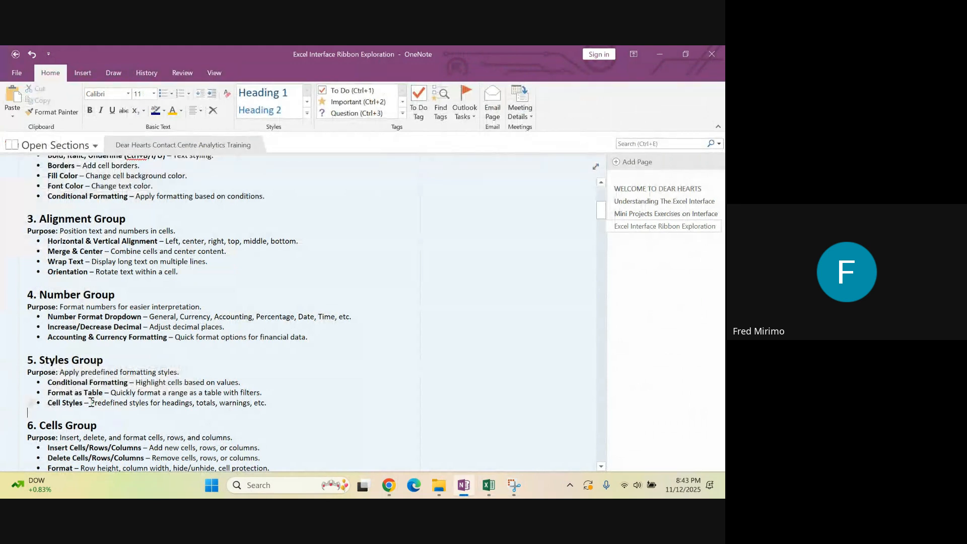
{"action": "left_click_drag", "start_coordinate": [91, 403], "coordinate": [144, 405]}
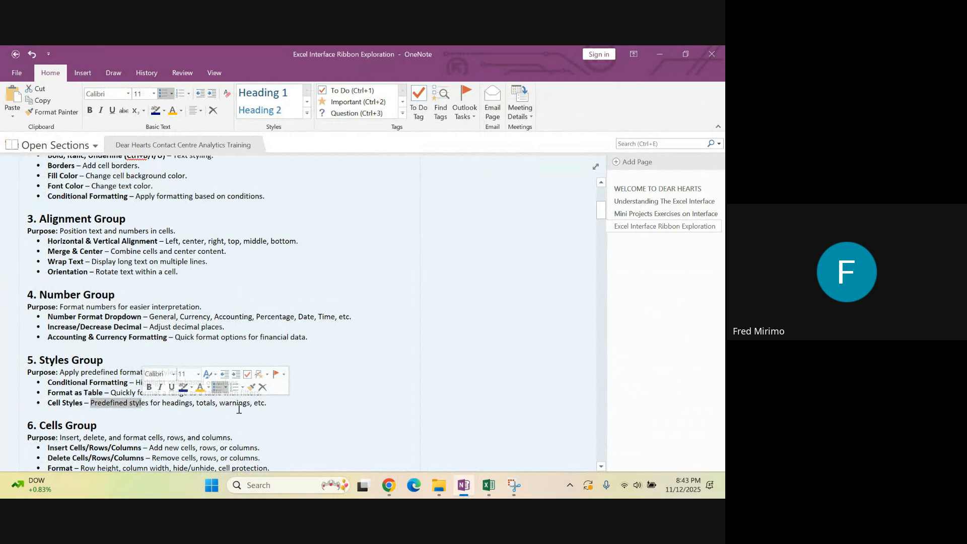
{"action": "left_click", "coordinate": [263, 401]}
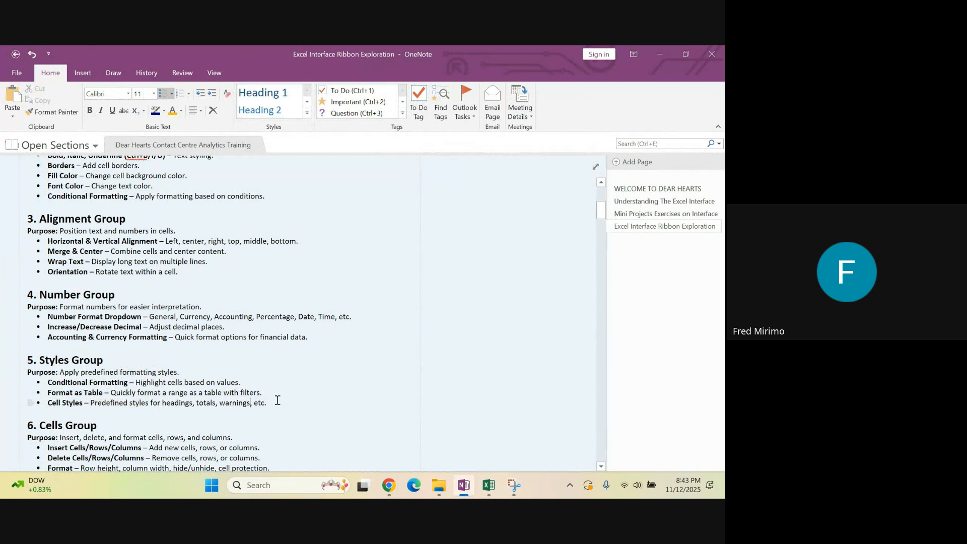
{"action": "left_click_drag", "start_coordinate": [277, 401], "coordinate": [91, 404]}
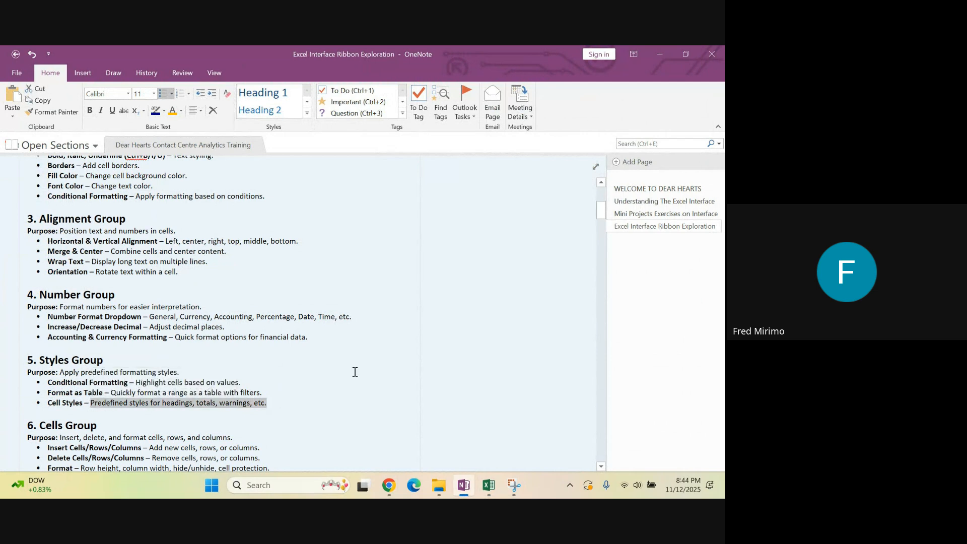
Switch back to the Excel workbook and enter the numbers 1, 2 and 3 in cells O7 to O9
{"action": "left_click", "coordinate": [489, 485]}
{"action": "left_click", "coordinate": [555, 288]}
{"action": "left_click", "coordinate": [561, 248]}
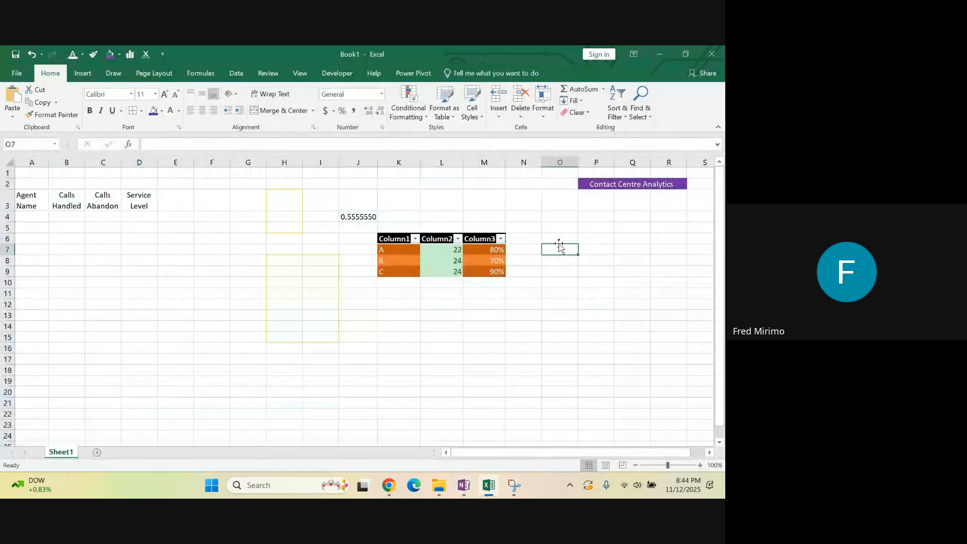
{"action": "type", "text": "1"}
{"action": "left_click", "coordinate": [557, 260]}
{"action": "type", "text": "2"}
{"action": "left_click", "coordinate": [559, 270]}
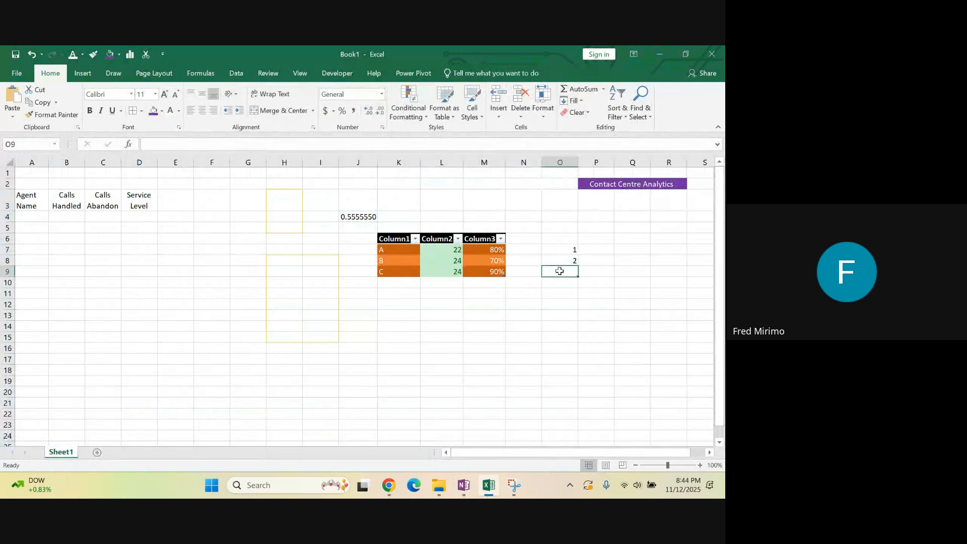
{"action": "type", "text": "3"}
{"action": "left_click", "coordinate": [603, 249]}
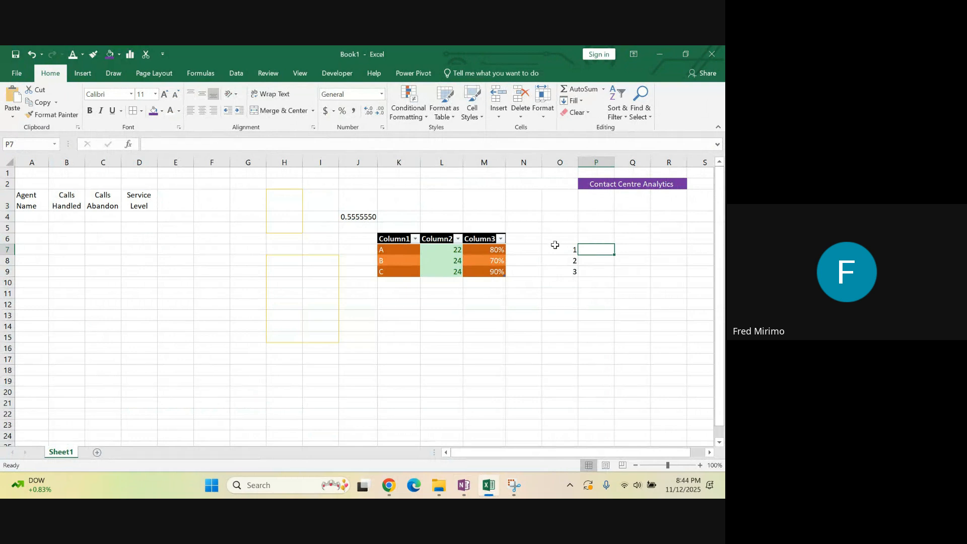
Enter the label D in cell N7, directly beside the table's last column
{"action": "left_click", "coordinate": [535, 248]}
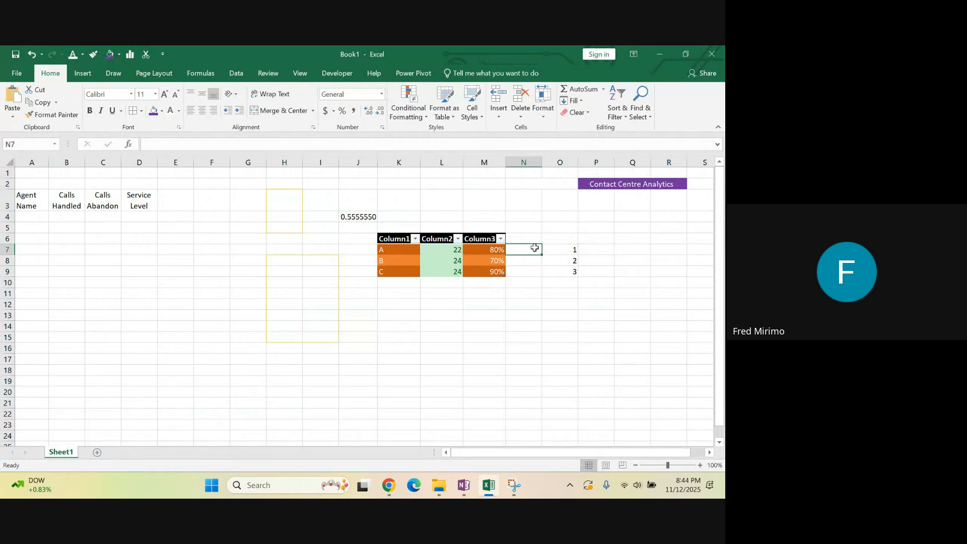
{"action": "type", "text": "D"}
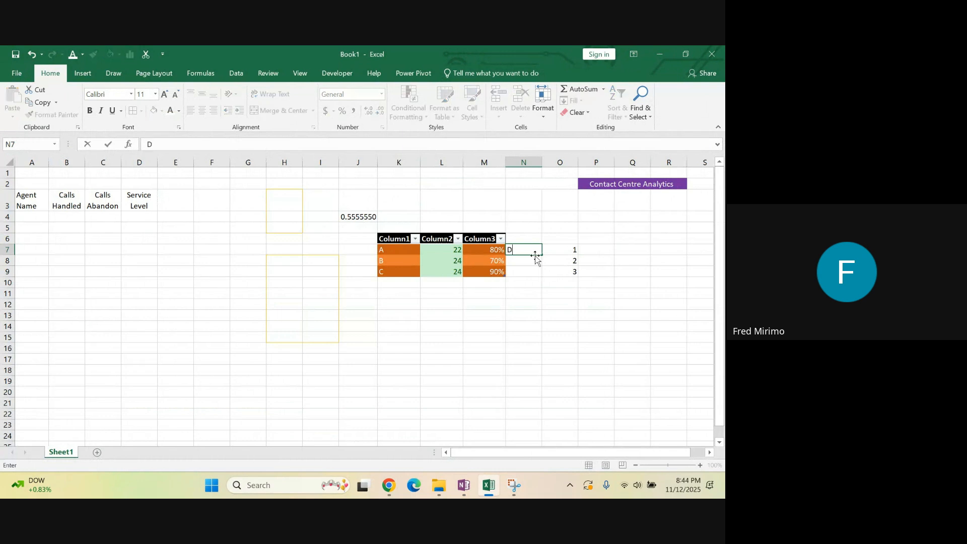
{"action": "key", "text": "Return"}
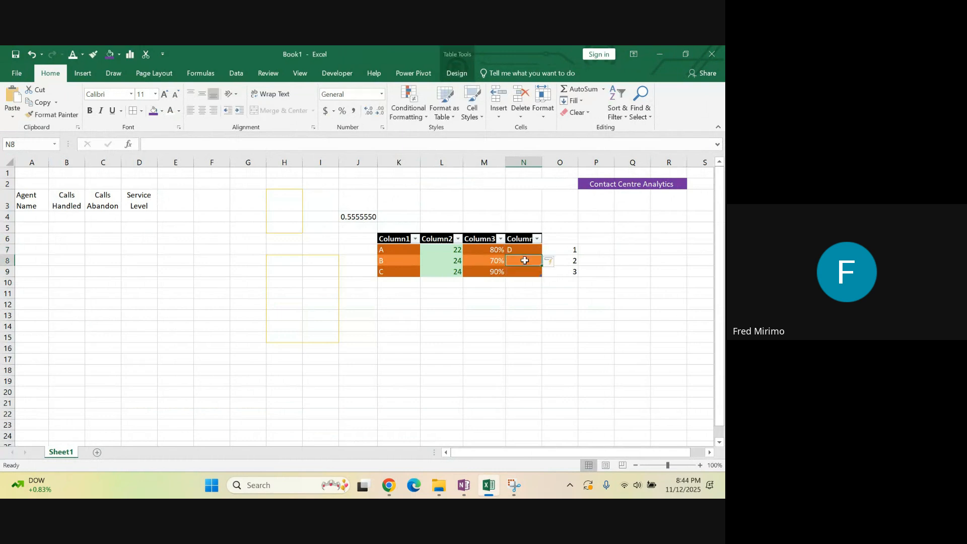
Move the numbers in O7:O9 to K13:K15 below the table and centre them horizontally
{"action": "left_click_drag", "start_coordinate": [573, 252], "coordinate": [574, 272]}
{"action": "right_click", "coordinate": [574, 265]}
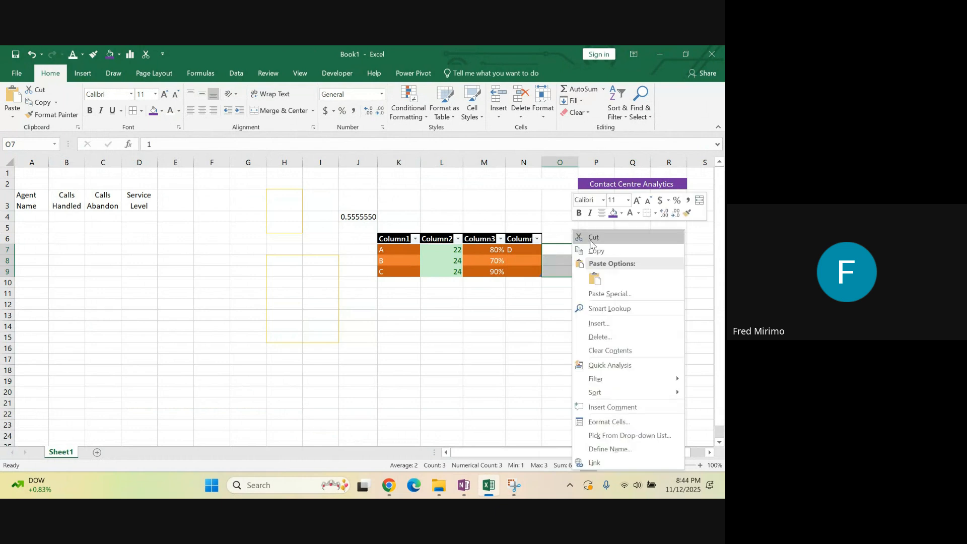
{"action": "left_click", "coordinate": [586, 237]}
{"action": "left_click", "coordinate": [384, 315]}
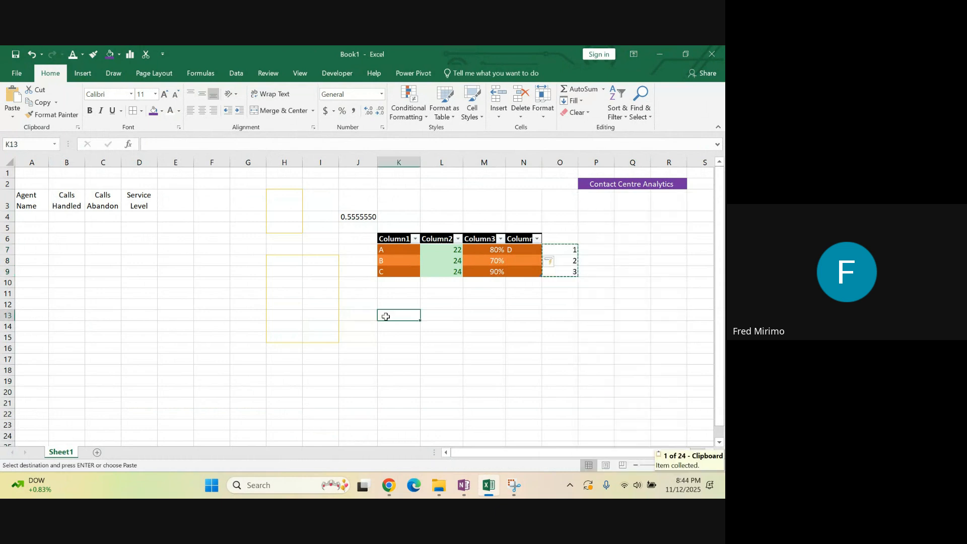
{"action": "right_click", "coordinate": [385, 317]}
{"action": "left_click", "coordinate": [409, 126]}
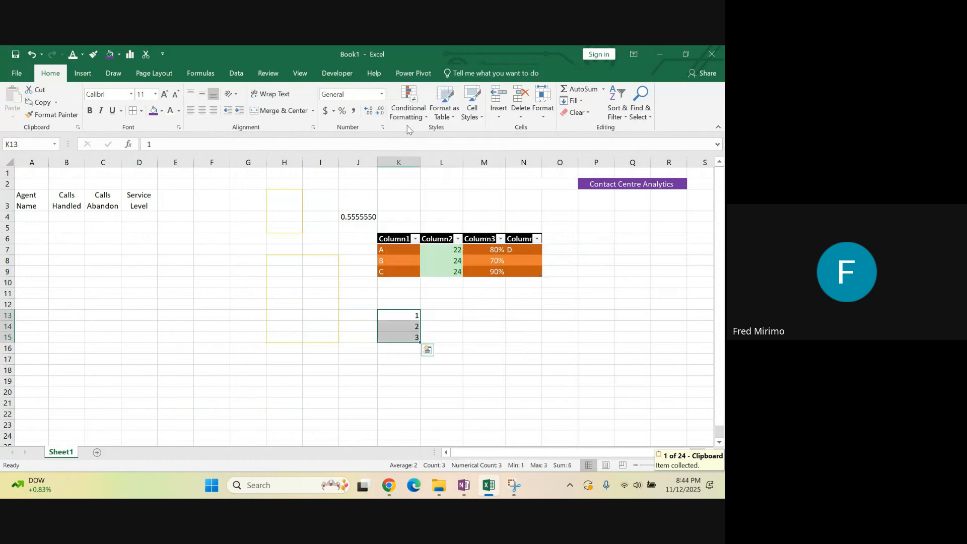
{"action": "left_click", "coordinate": [202, 110]}
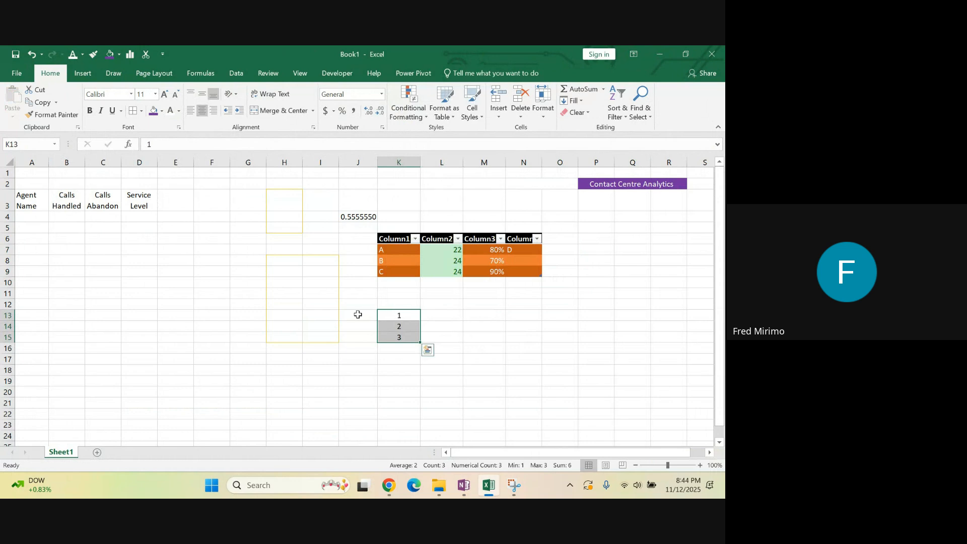
Enter the labels D, E and F in cells J13 to J15, beside the moved numbers
{"action": "left_click", "coordinate": [357, 314]}
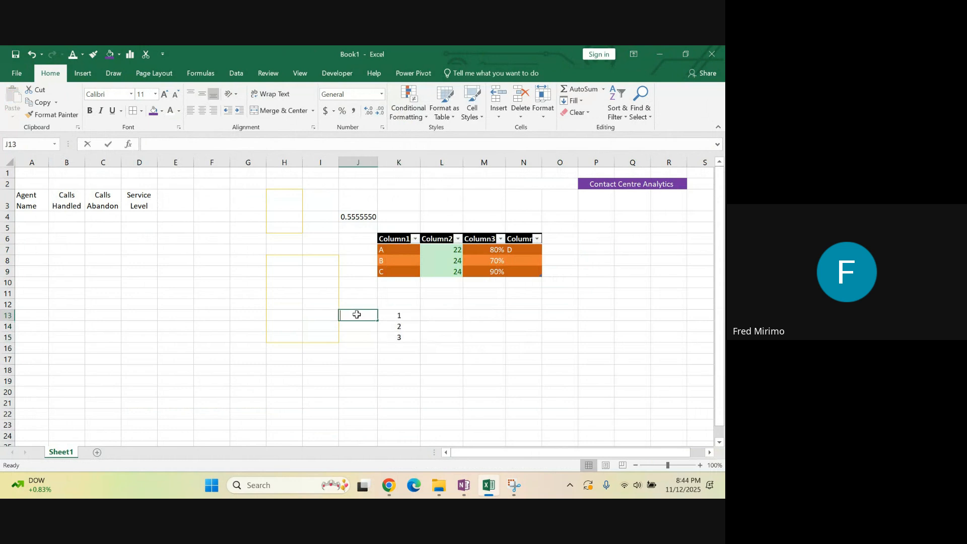
{"action": "type", "text": "D"}
{"action": "key", "text": "Return"}
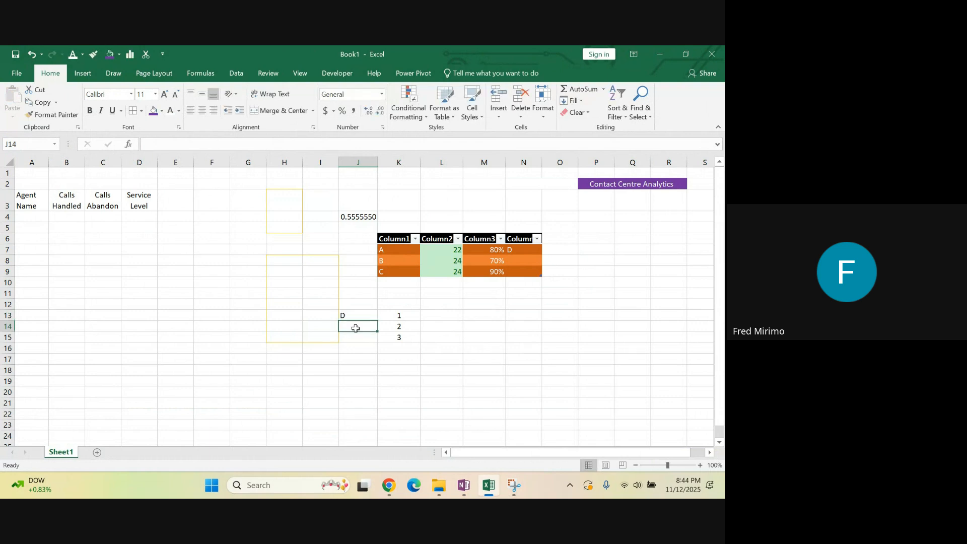
{"action": "type", "text": "E"}
{"action": "left_click", "coordinate": [358, 337]}
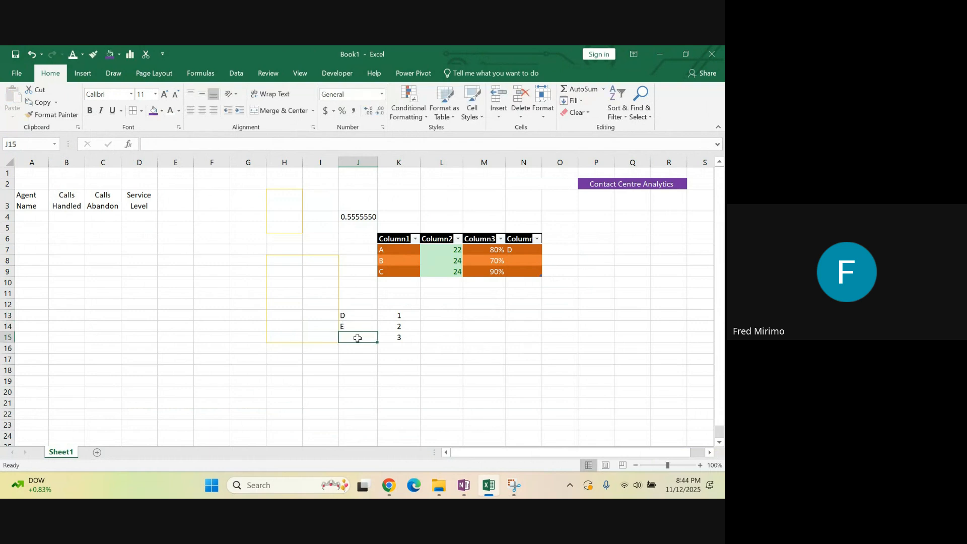
{"action": "type", "text": "F"}
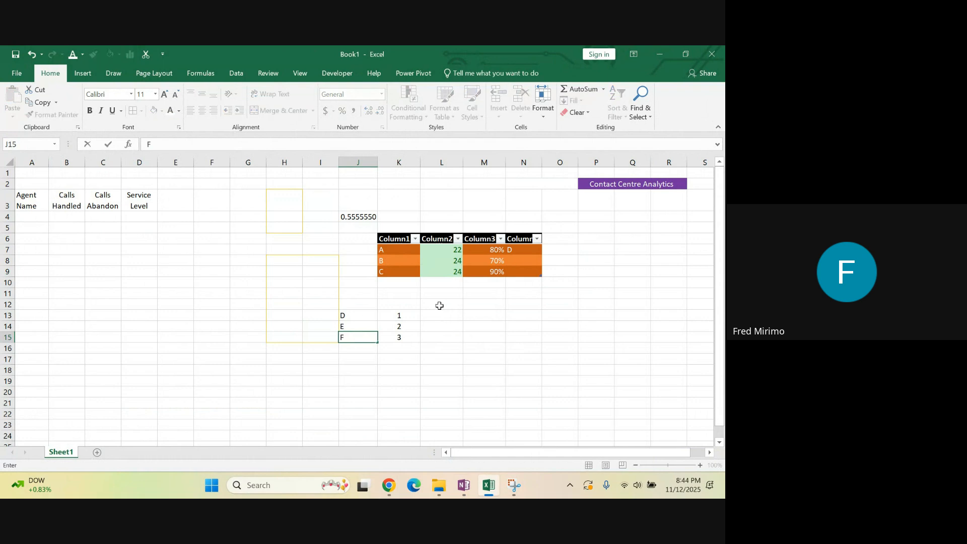
{"action": "left_click", "coordinate": [440, 305]}
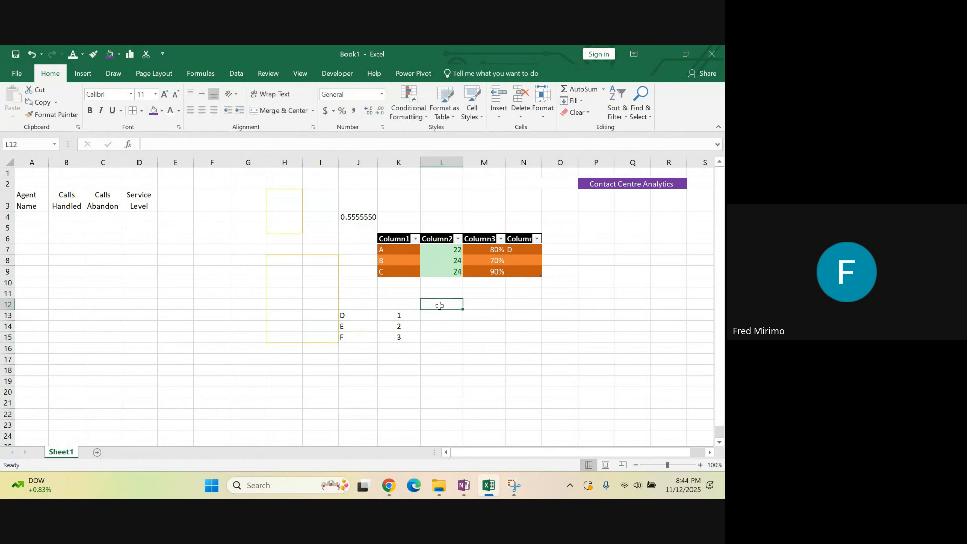
Enter the percentages 90% and 80% in cells L13 and L14
{"action": "left_click", "coordinate": [437, 314]}
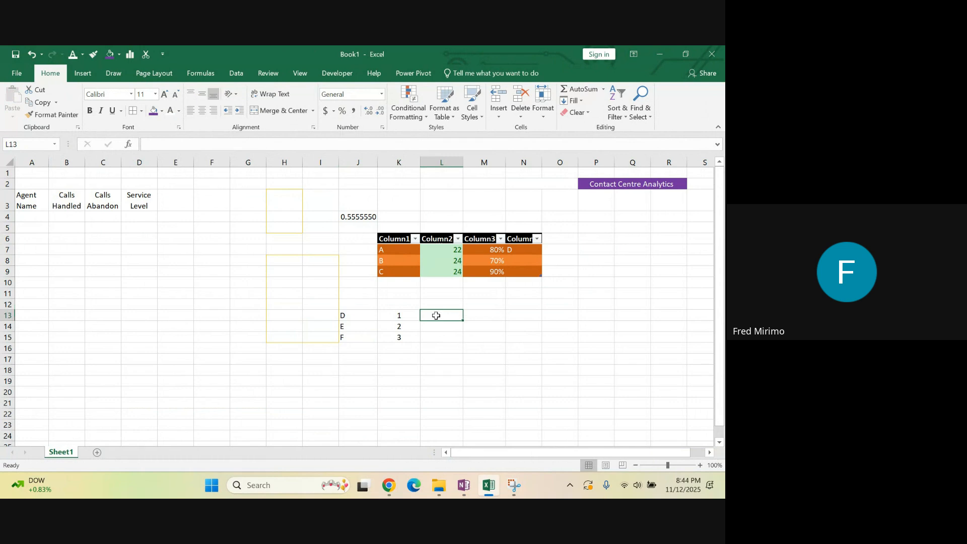
{"action": "type", "text": "90"}
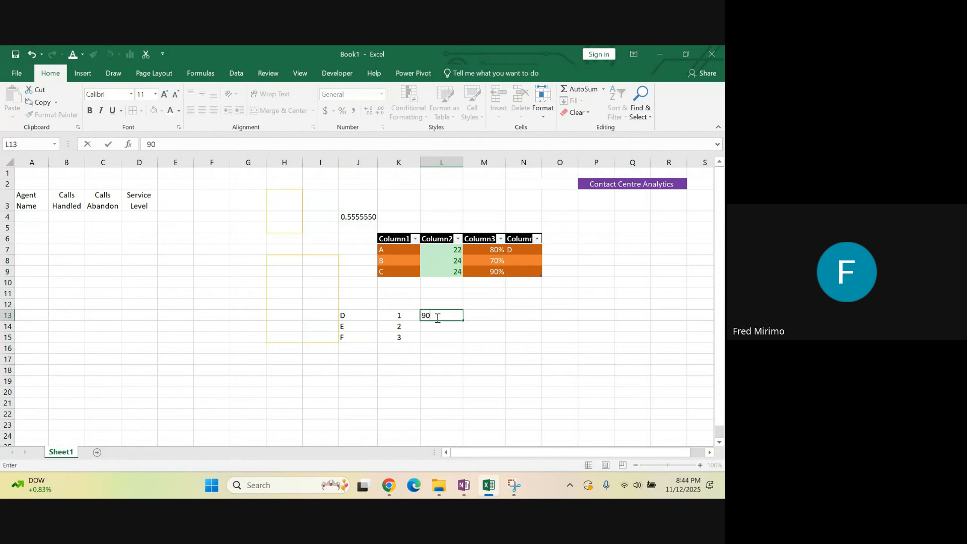
{"action": "type", "text": "%"}
{"action": "left_click", "coordinate": [441, 329]}
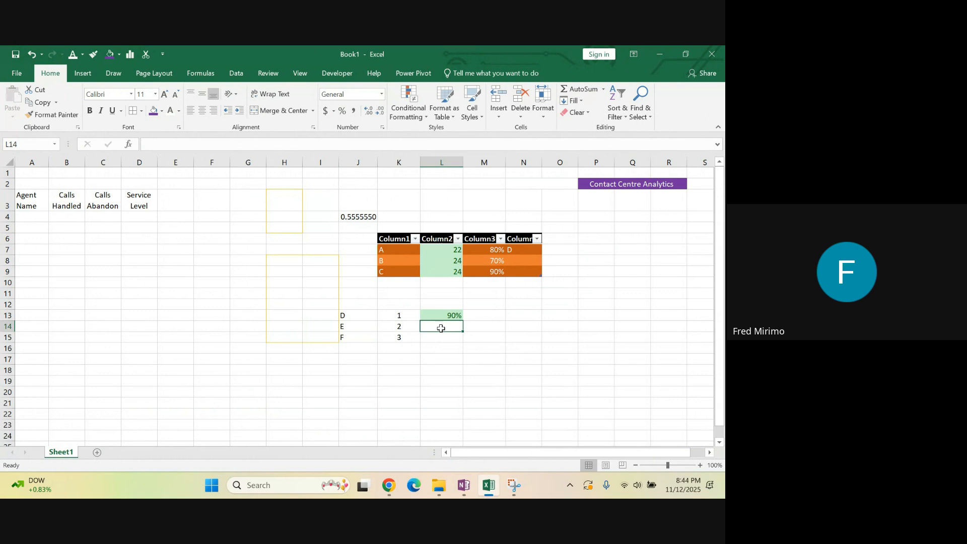
{"action": "type", "text": "80"}
{"action": "left_click", "coordinate": [451, 337]}
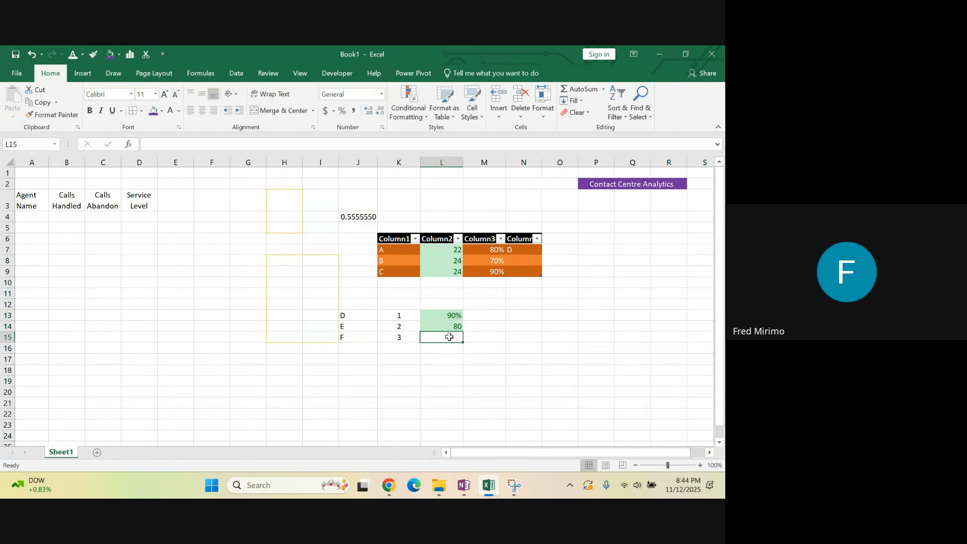
{"action": "left_click", "coordinate": [446, 328]}
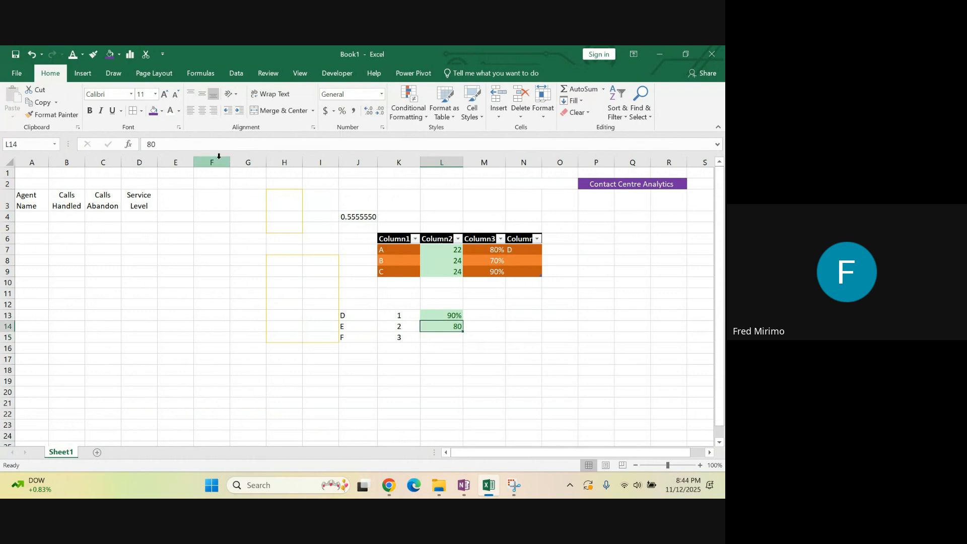
{"action": "left_click", "coordinate": [162, 143]}
{"action": "type", "text": "%"}
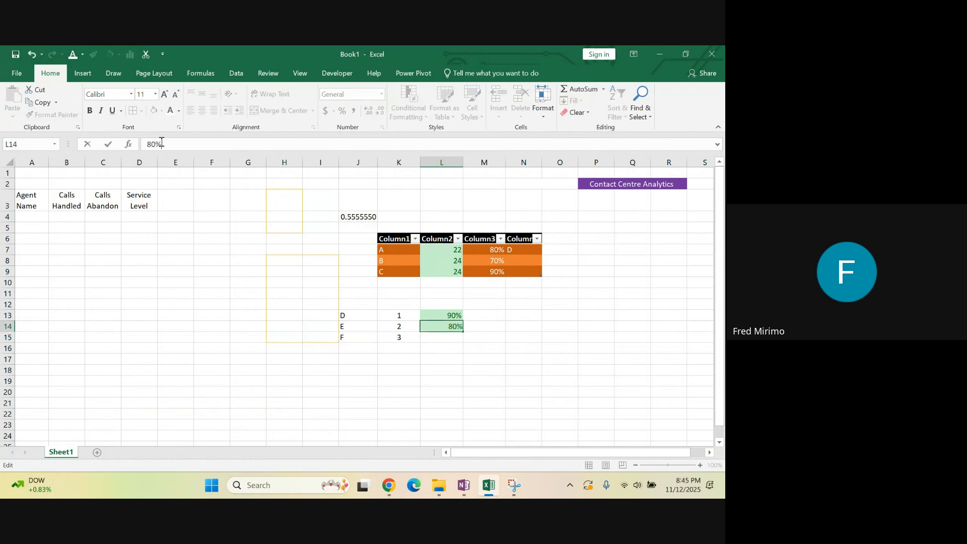
Enter 6O% in cell L15 and select an empty cell below the data
{"action": "left_click", "coordinate": [432, 337]}
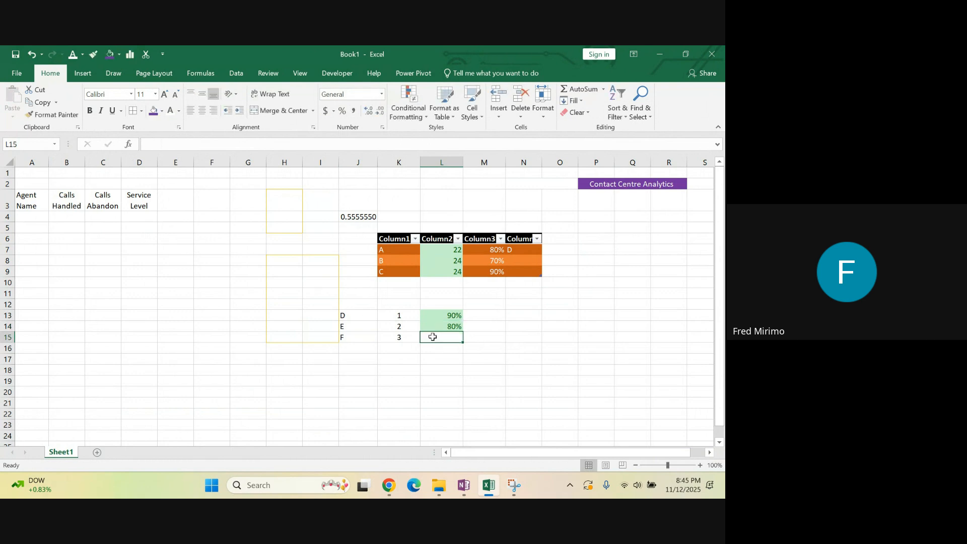
{"action": "type", "text": "6"}
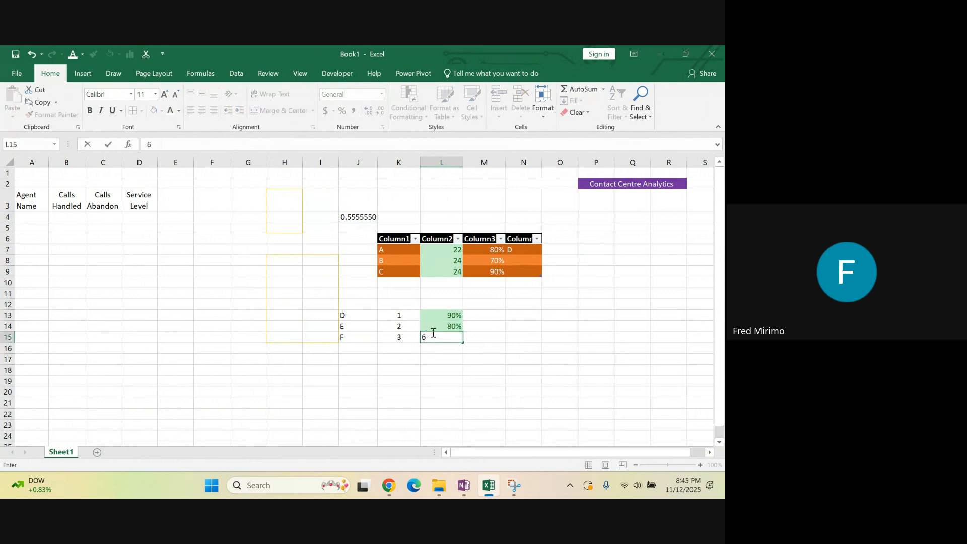
{"action": "type", "text": "0"}
{"action": "left_click", "coordinate": [443, 359]}
{"action": "left_click", "coordinate": [447, 393]}
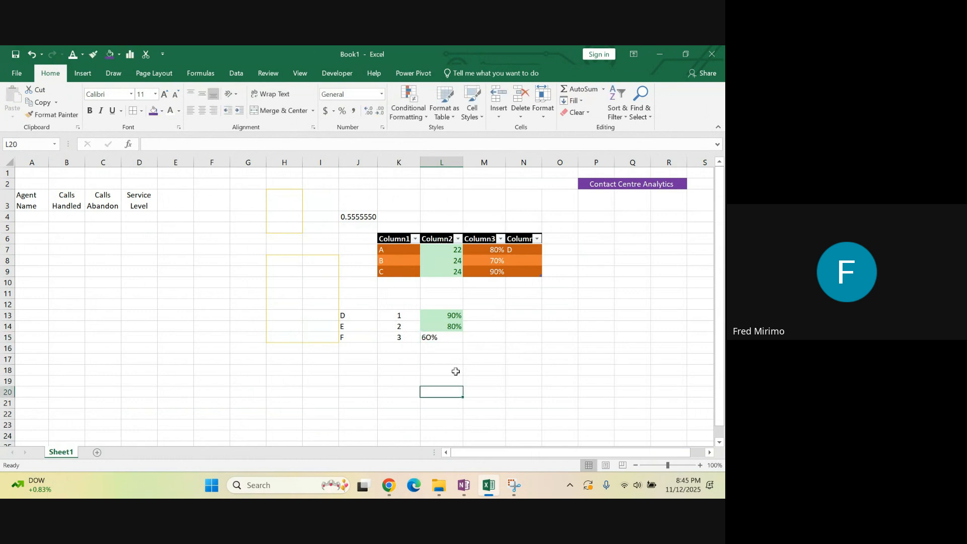
Correct the text entry in cell L15 so that it reads 60% as a number
{"action": "left_click", "coordinate": [456, 351]}
{"action": "left_click", "coordinate": [449, 338]}
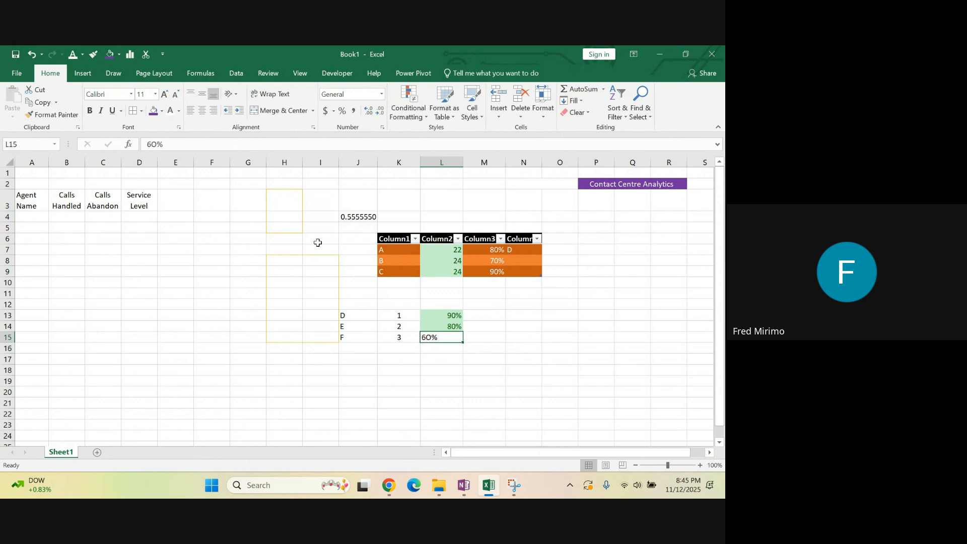
{"action": "left_click", "coordinate": [154, 144]}
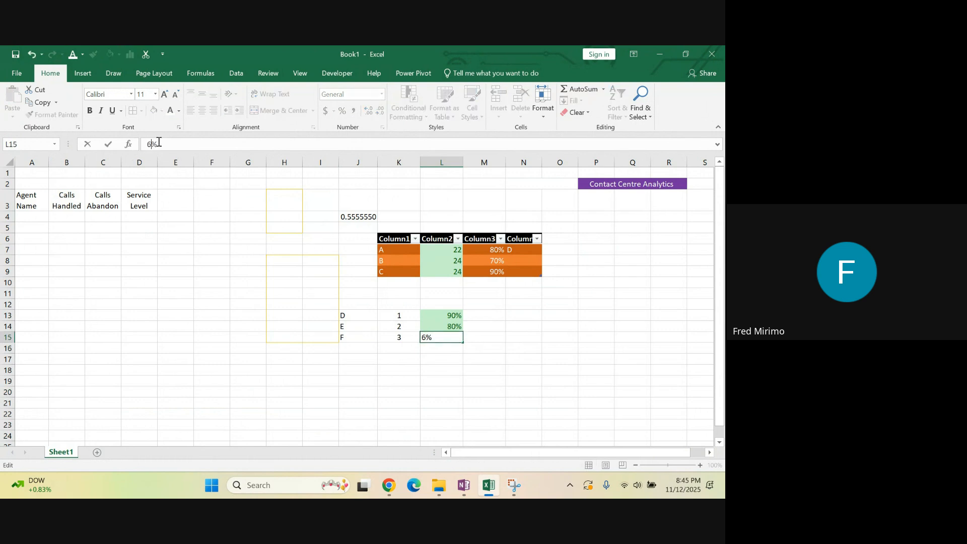
{"action": "key", "text": "Return"}
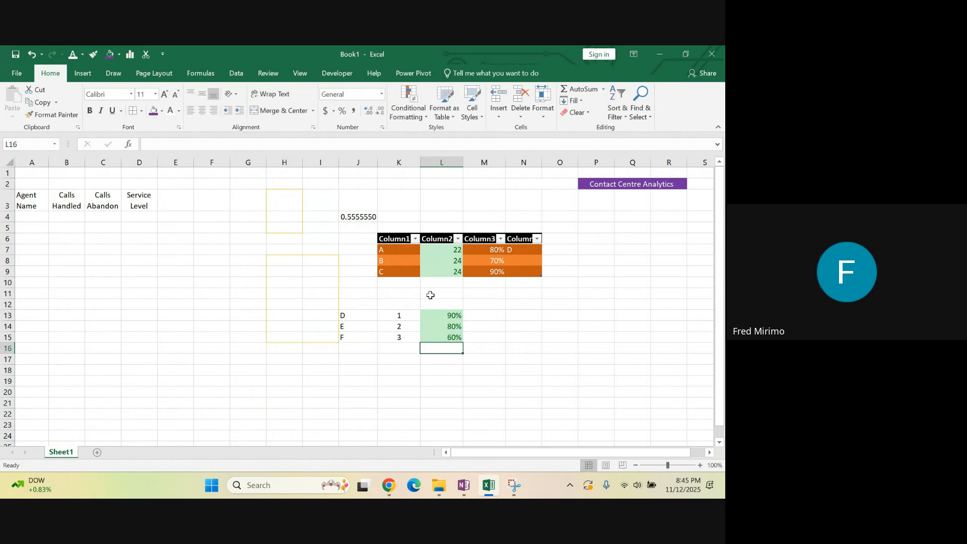
Clear the conditional formatting rules from the percentages in L13:L15 only
{"action": "left_click", "coordinate": [440, 315]}
{"action": "left_click_drag", "start_coordinate": [439, 315], "coordinate": [442, 337]}
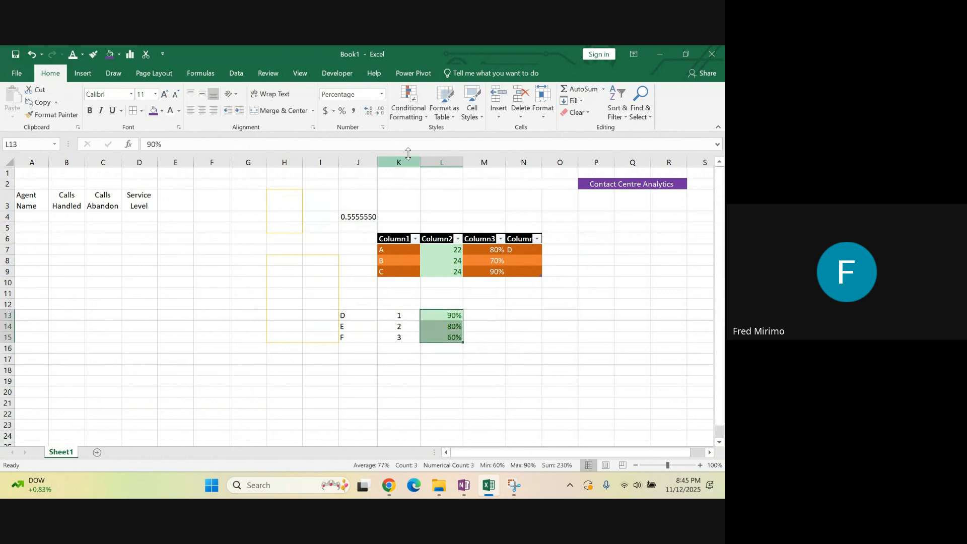
{"action": "left_click", "coordinate": [413, 114]}
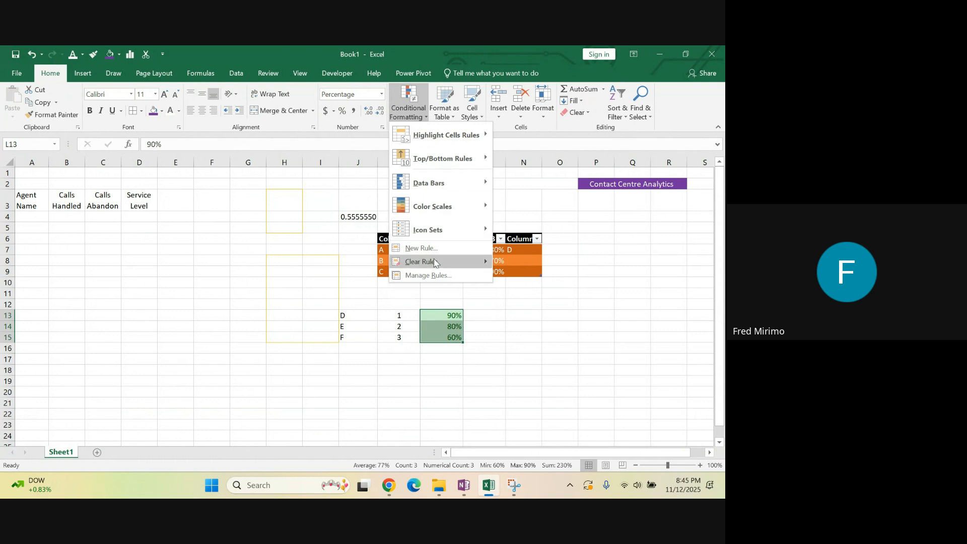
{"action": "mouse_move", "coordinate": [438, 263]}
{"action": "left_click", "coordinate": [537, 263]}
{"action": "left_click", "coordinate": [507, 359]}
{"action": "left_click", "coordinate": [386, 369]}
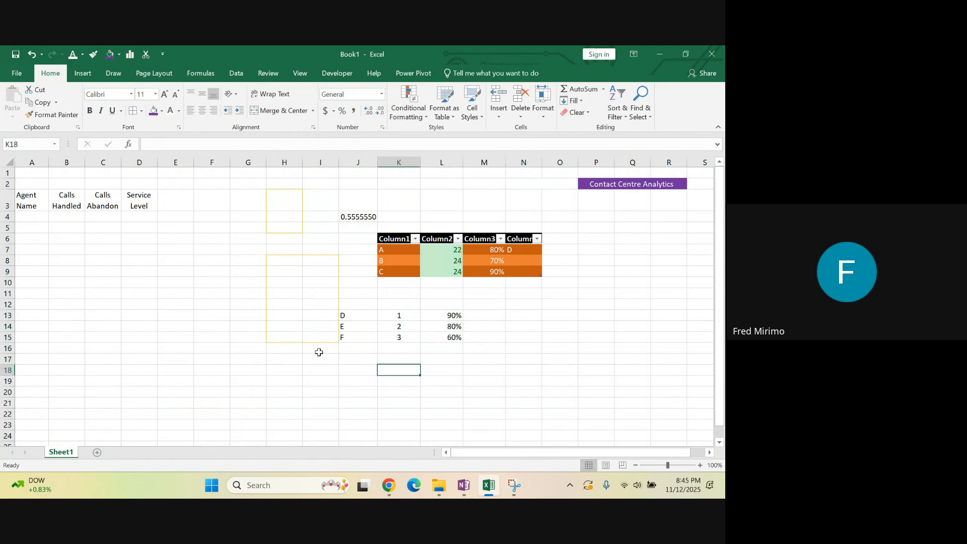
Apply the Heading 2 cell style to the data range J13:L15
{"action": "left_click", "coordinate": [510, 356]}
{"action": "left_click_drag", "start_coordinate": [343, 315], "coordinate": [441, 344]}
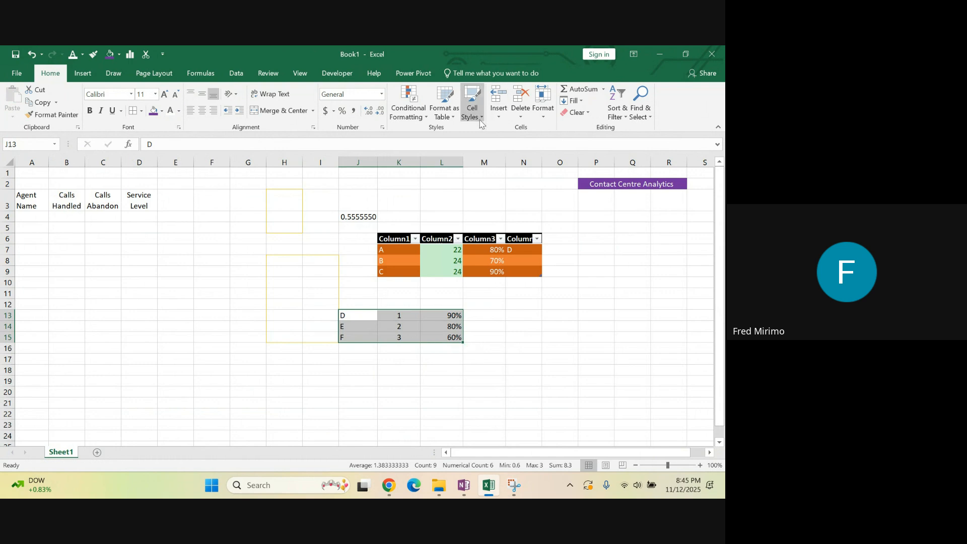
{"action": "left_click", "coordinate": [480, 120]}
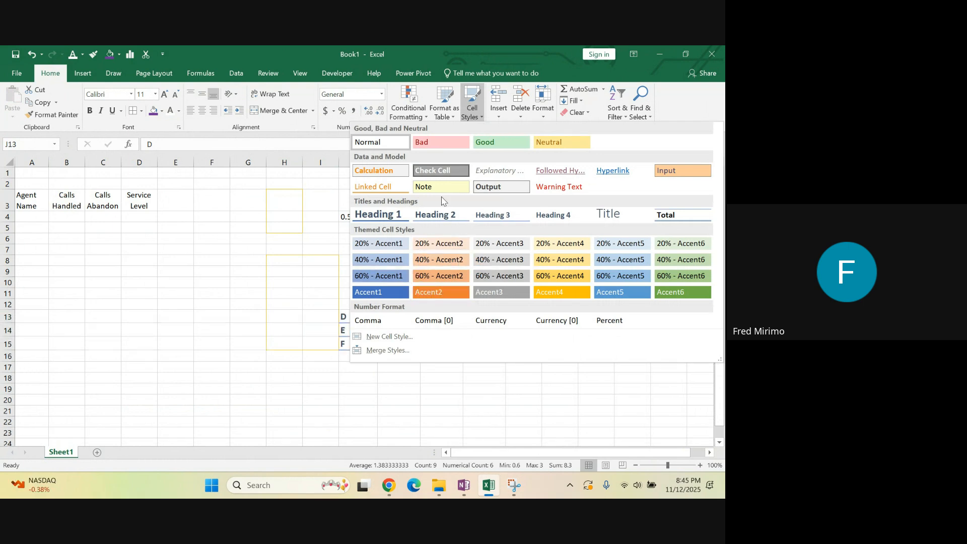
{"action": "left_click", "coordinate": [436, 368]}
{"action": "left_click", "coordinate": [356, 315]}
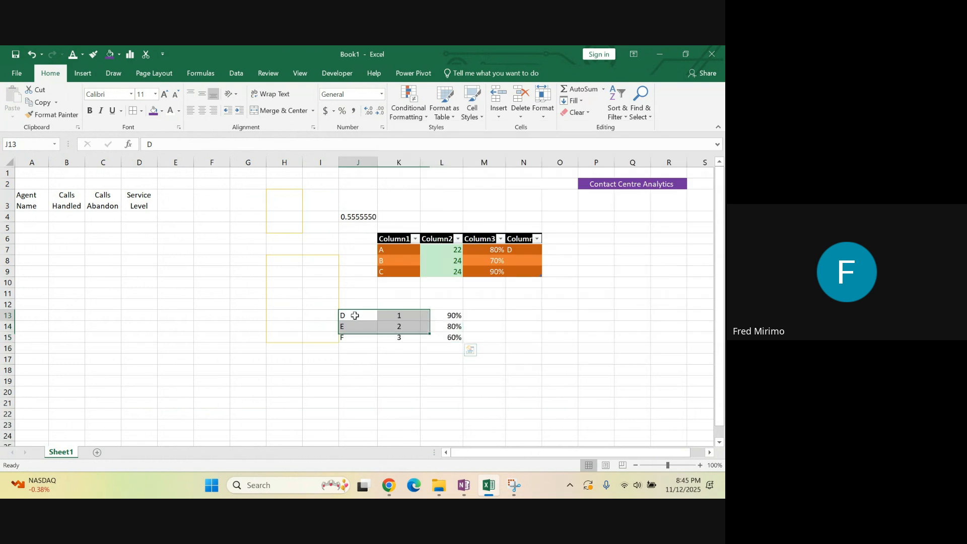
{"action": "left_click_drag", "start_coordinate": [357, 315], "coordinate": [440, 339]}
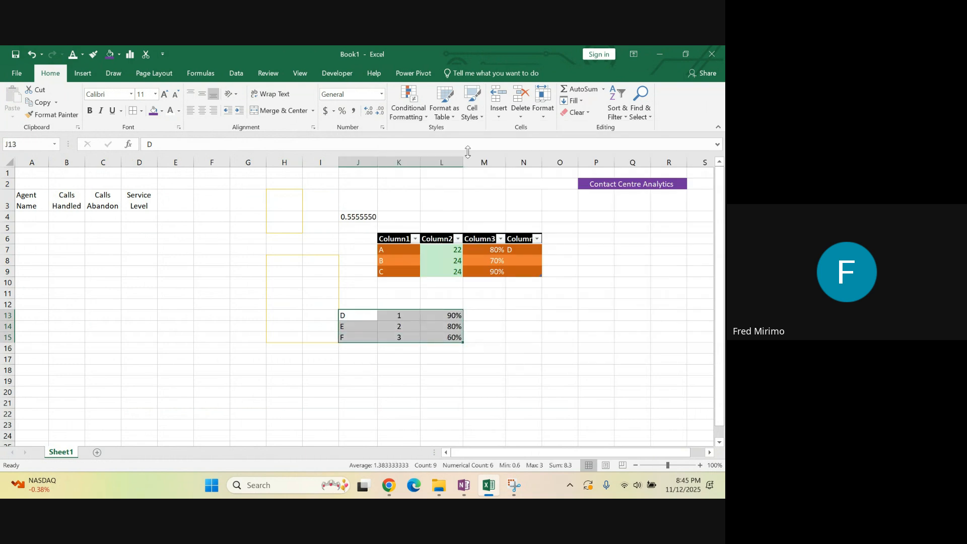
{"action": "left_click", "coordinate": [483, 120]}
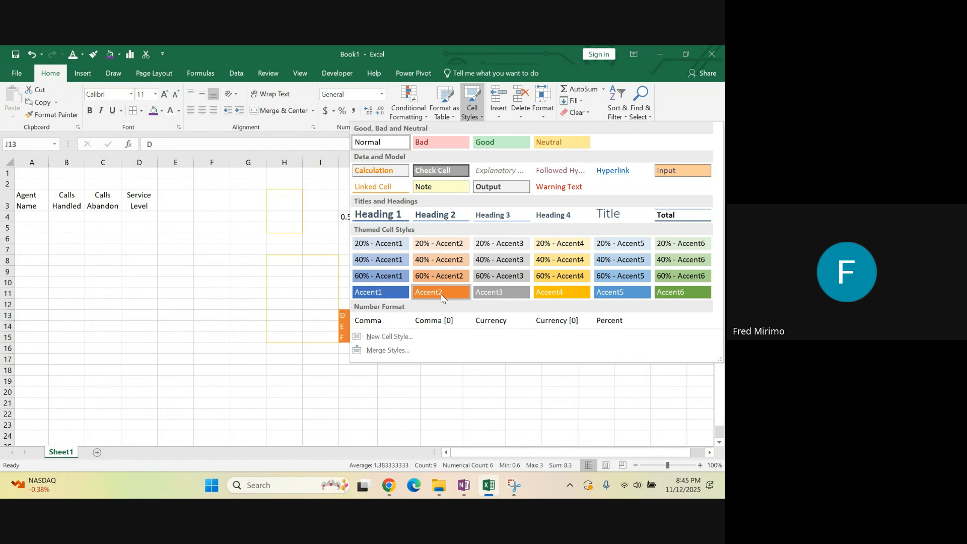
{"action": "left_click", "coordinate": [456, 216]}
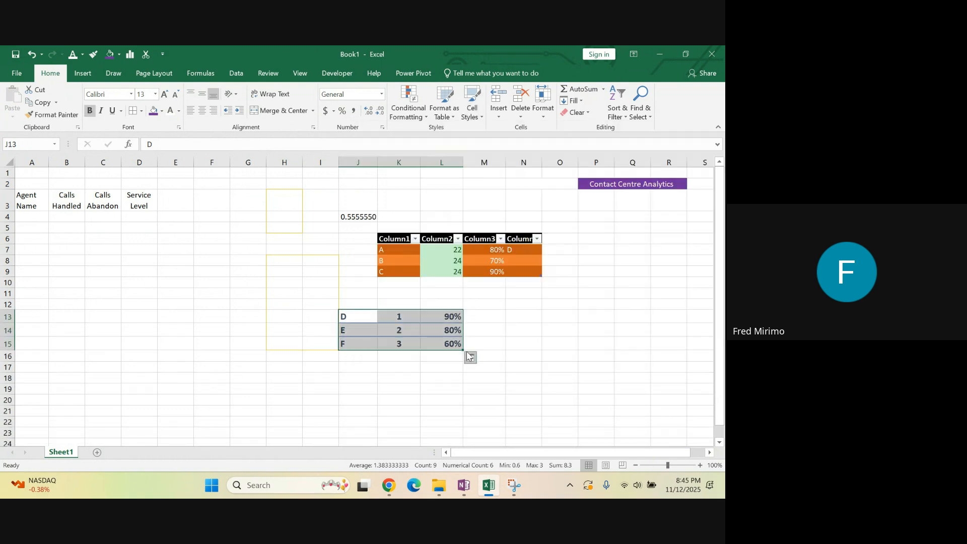
{"action": "left_click", "coordinate": [434, 379]}
Try the 20% - Accent6 and Good cell styles in turn on the range J13:L15
{"action": "left_click_drag", "start_coordinate": [351, 316], "coordinate": [428, 344]}
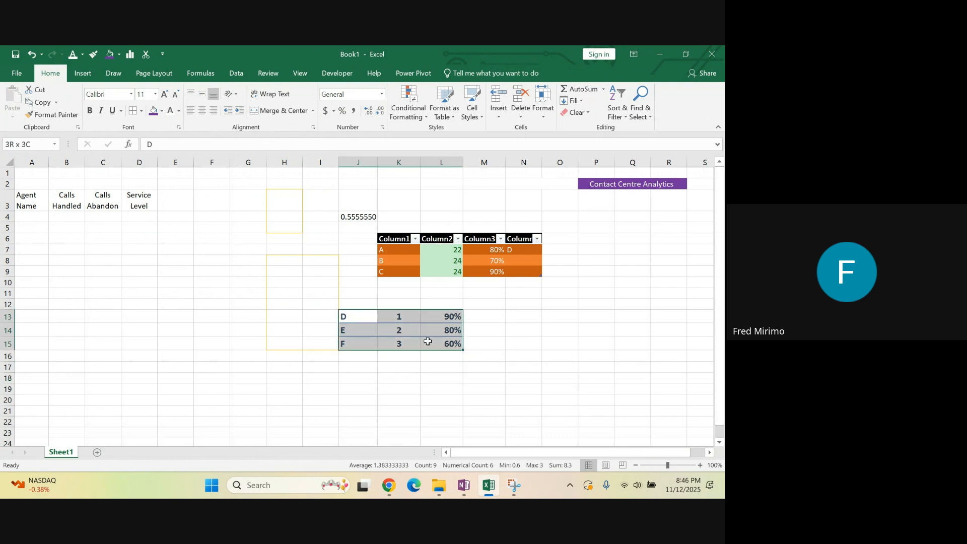
{"action": "left_click", "coordinate": [478, 117]}
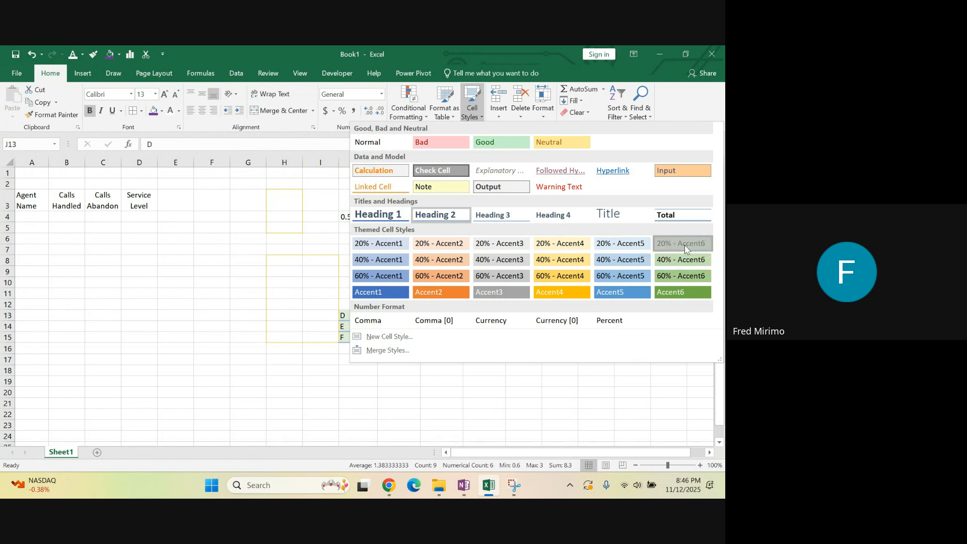
{"action": "left_click", "coordinate": [684, 244]}
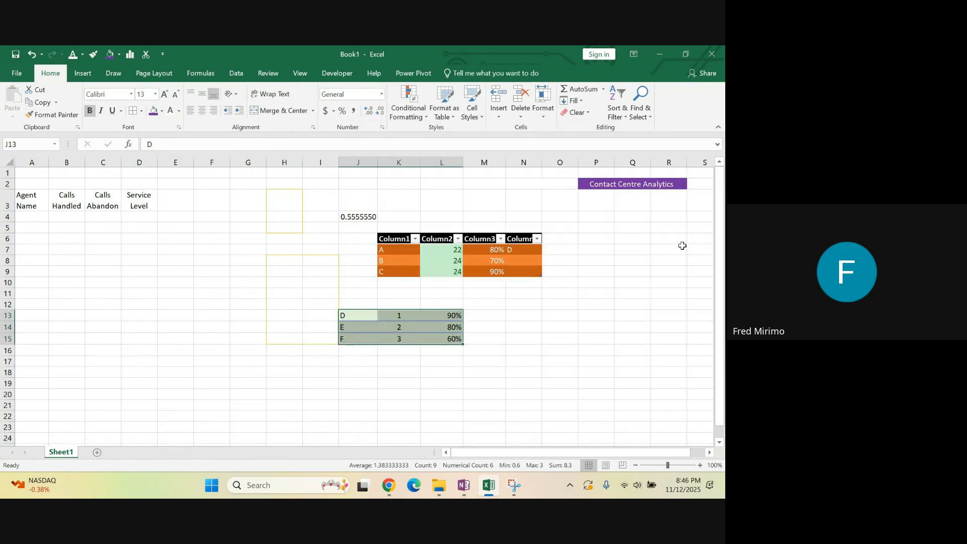
{"action": "left_click", "coordinate": [475, 113]}
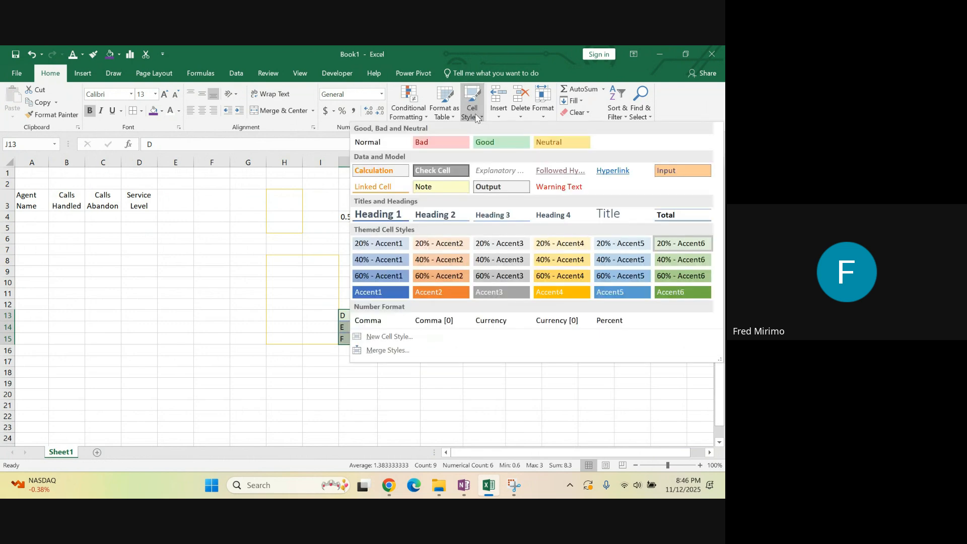
{"action": "left_click", "coordinate": [483, 138]}
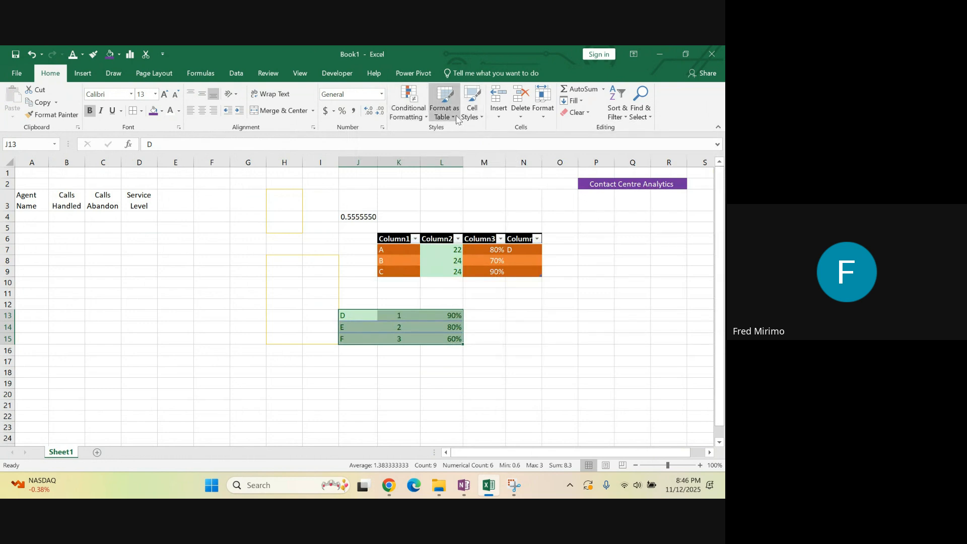
Apply the Neutral cell style to J13:L15 and deselect the range
{"action": "left_click", "coordinate": [472, 108]}
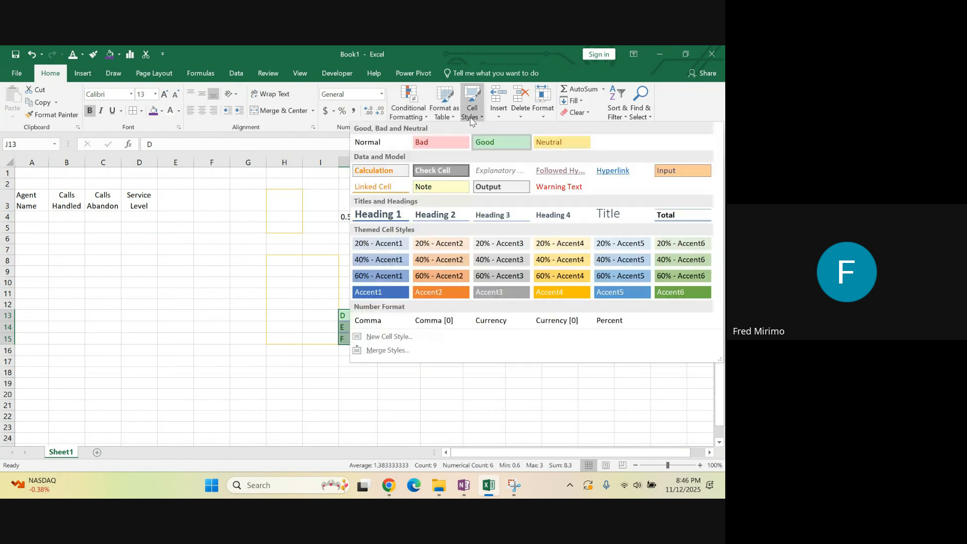
{"action": "left_click", "coordinate": [549, 142]}
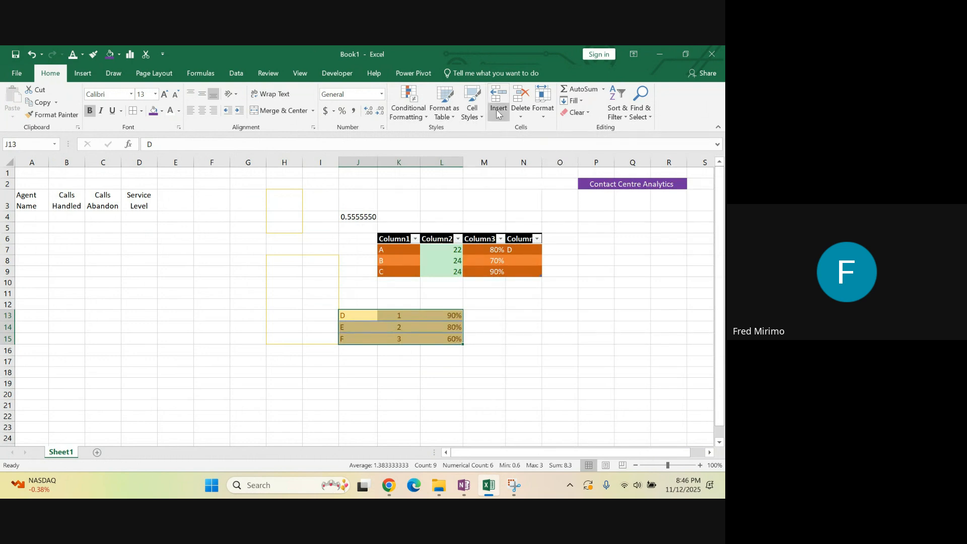
{"action": "left_click", "coordinate": [472, 112]}
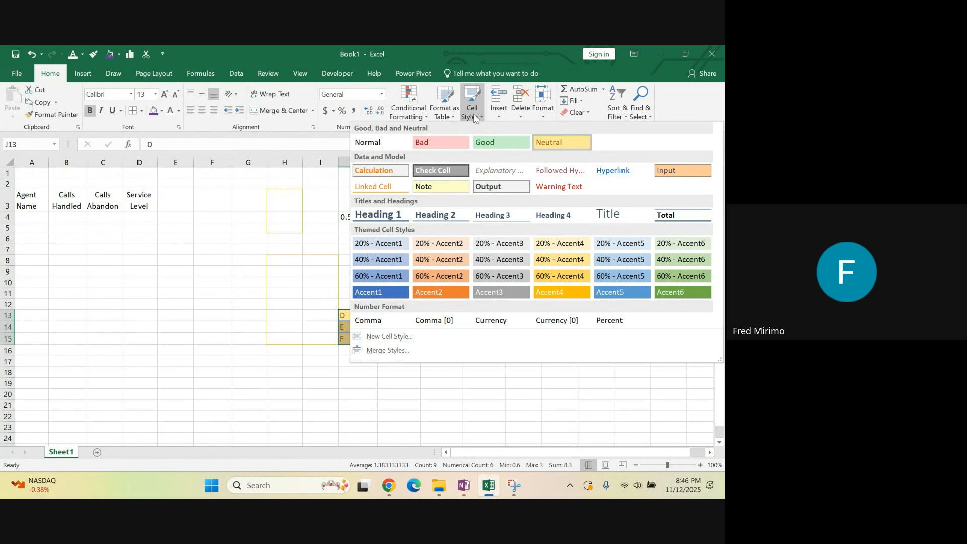
{"action": "left_click", "coordinate": [253, 268]}
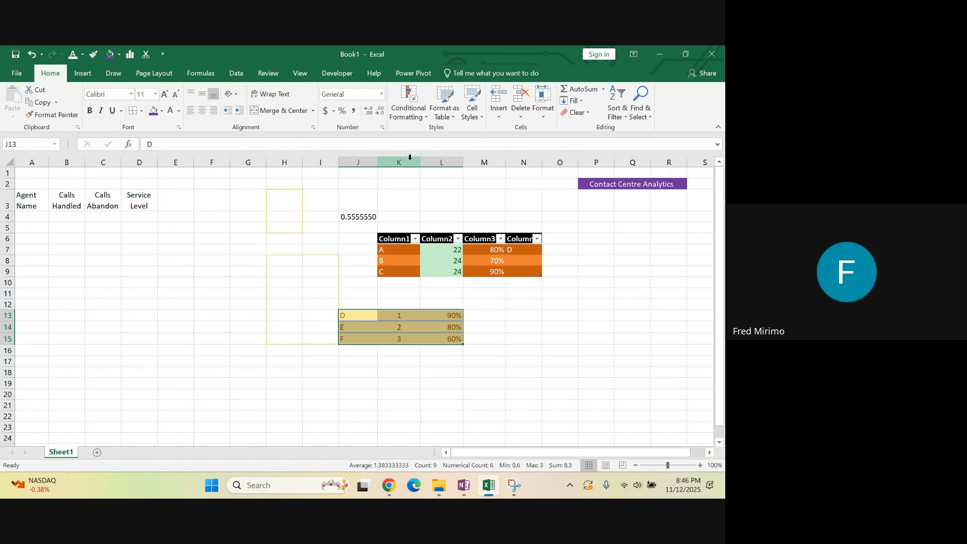
{"action": "left_click", "coordinate": [540, 342]}
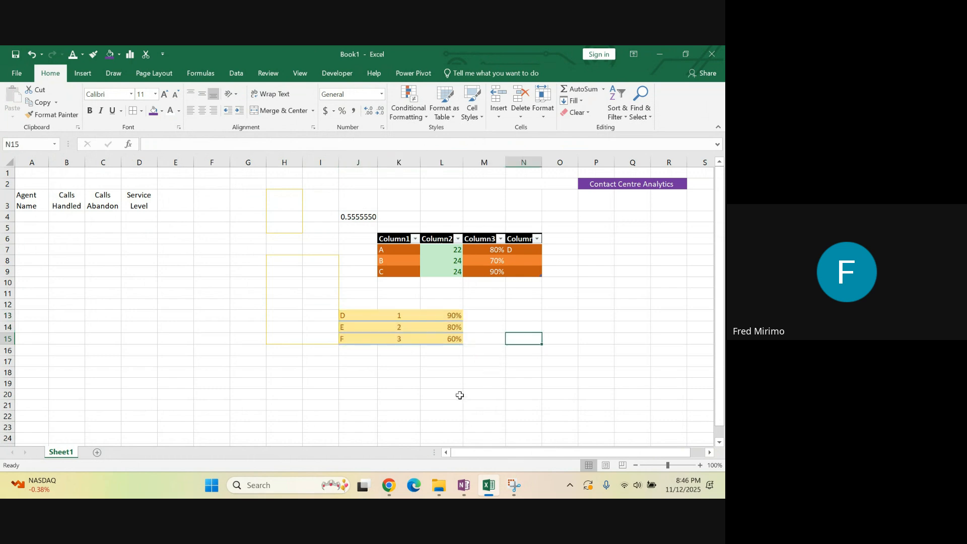
Switch to the OneNote notes and review the Cells Group section, highlighting its heading and the Insert, Delete and Format bullets
{"action": "left_click", "coordinate": [464, 485]}
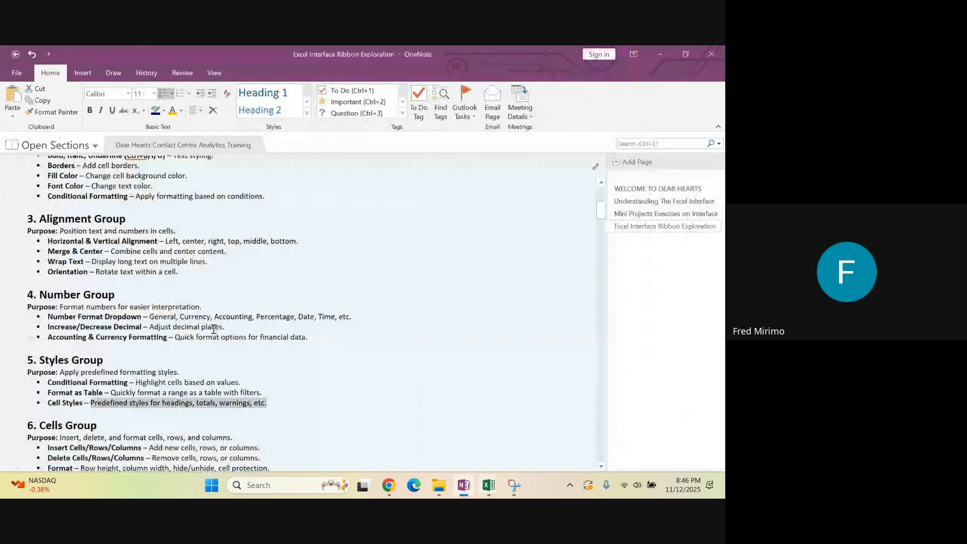
{"action": "scroll", "coordinate": [191, 288], "scroll_direction": "down", "scroll_amount": 3}
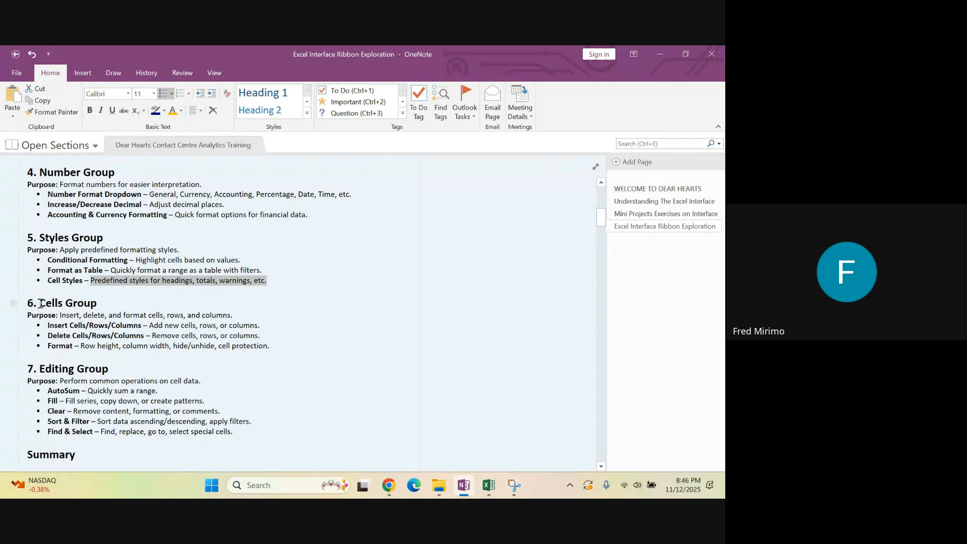
{"action": "left_click_drag", "start_coordinate": [40, 304], "coordinate": [106, 306]}
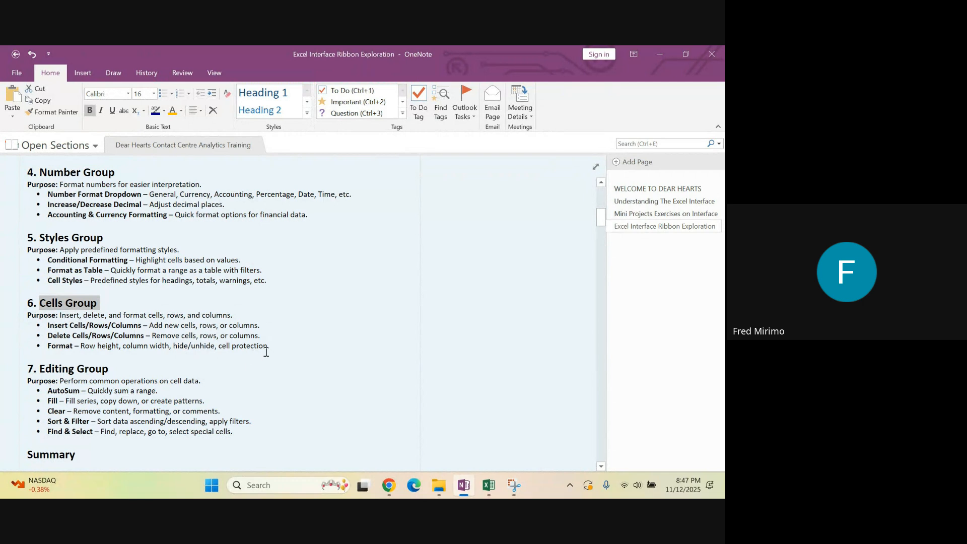
{"action": "left_click_drag", "start_coordinate": [272, 347], "coordinate": [42, 321]}
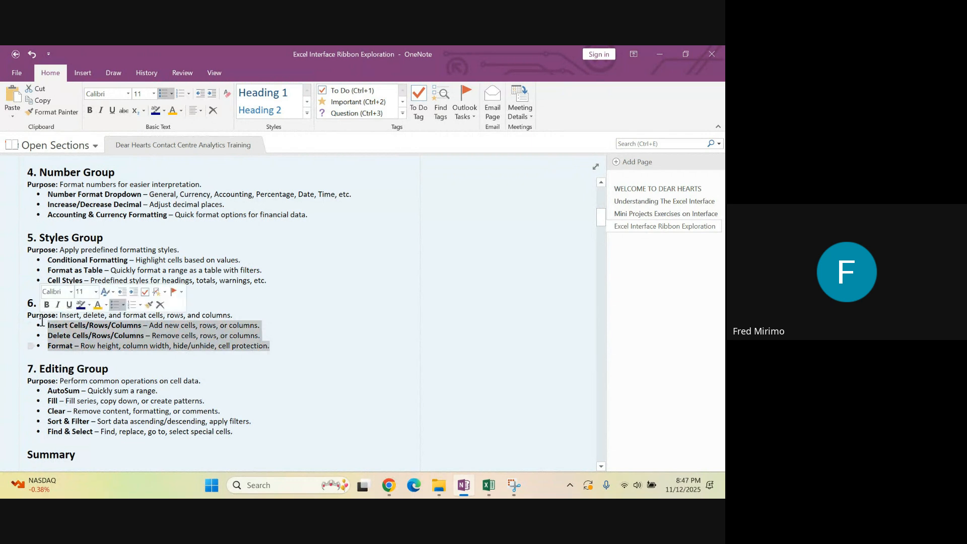
{"action": "left_click", "coordinate": [329, 347]}
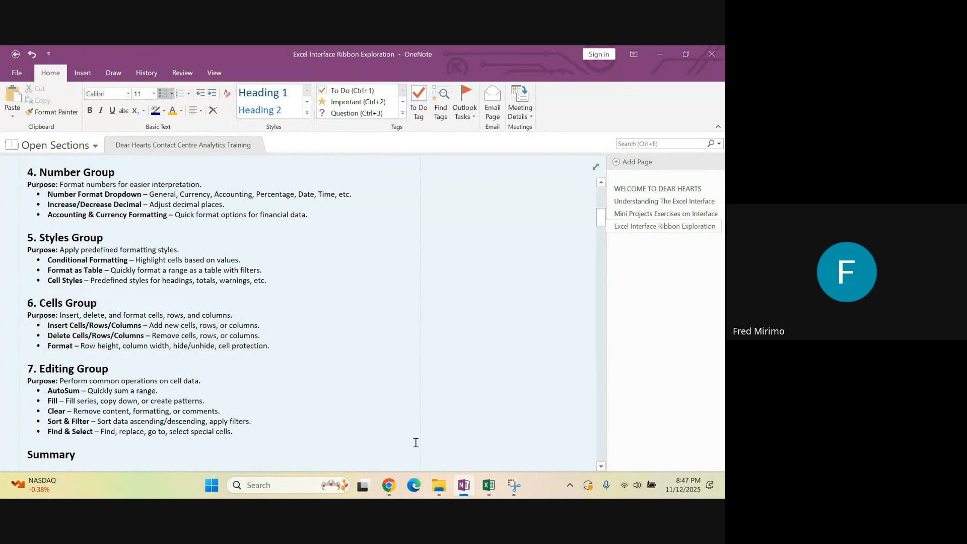
Switch back to Excel and insert a cell at P16, shifting the existing cells down
{"action": "left_click", "coordinate": [489, 487]}
{"action": "left_click", "coordinate": [583, 353]}
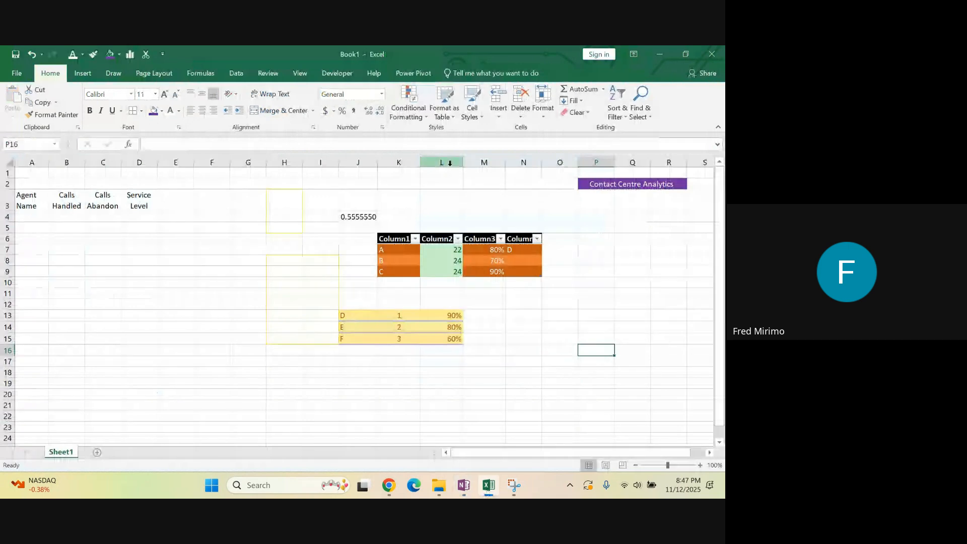
{"action": "left_click", "coordinate": [500, 117]}
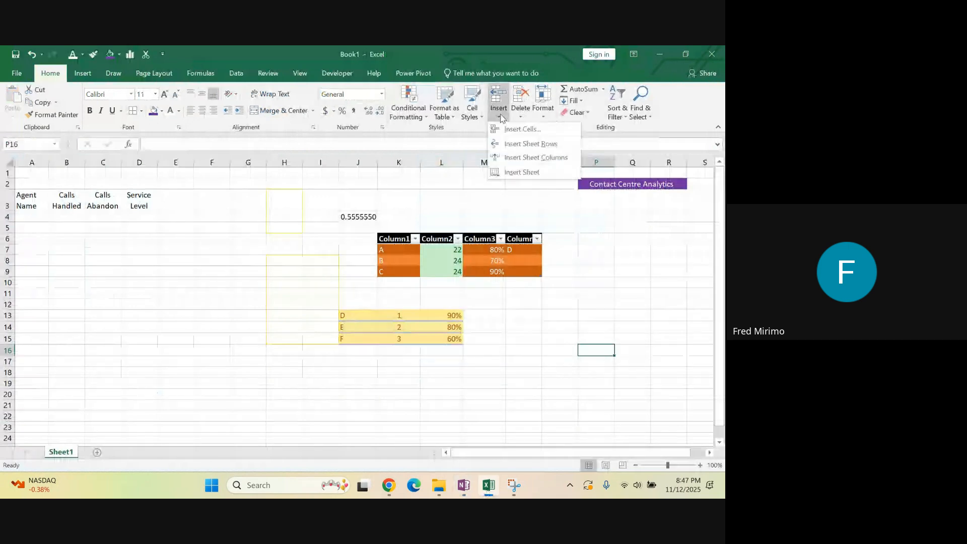
{"action": "left_click", "coordinate": [511, 129]}
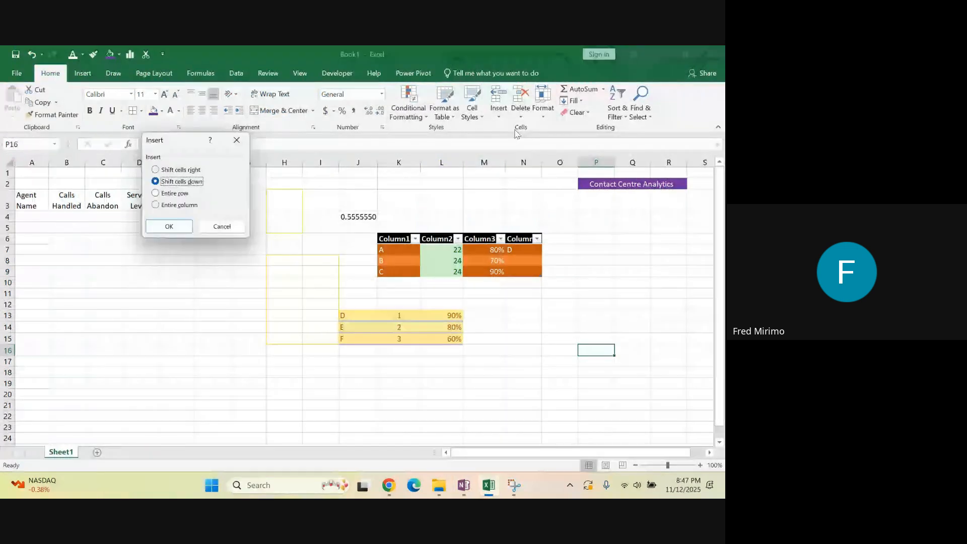
{"action": "left_click", "coordinate": [169, 227]}
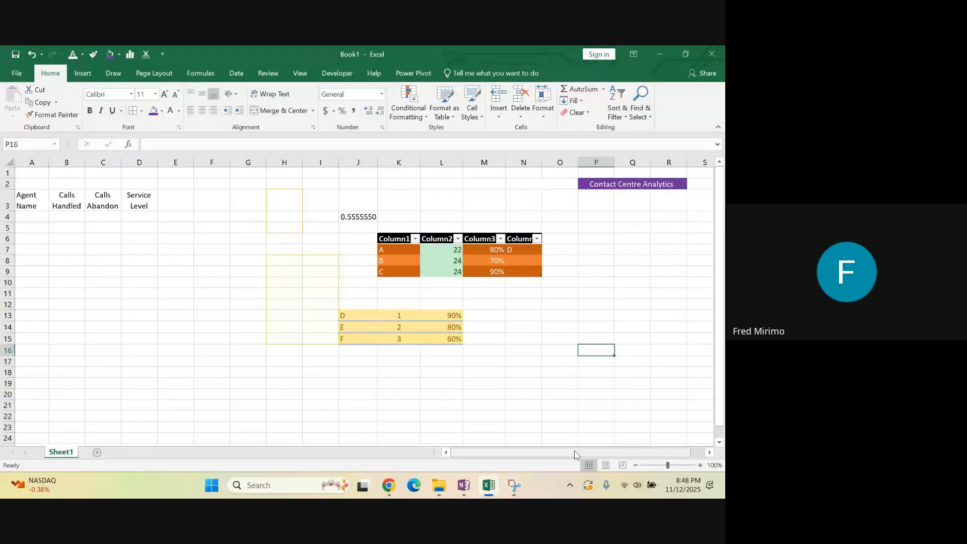
Insert an entire row at cell O6, above the table's header row, using the Insert Cells options
{"action": "left_click", "coordinate": [559, 238]}
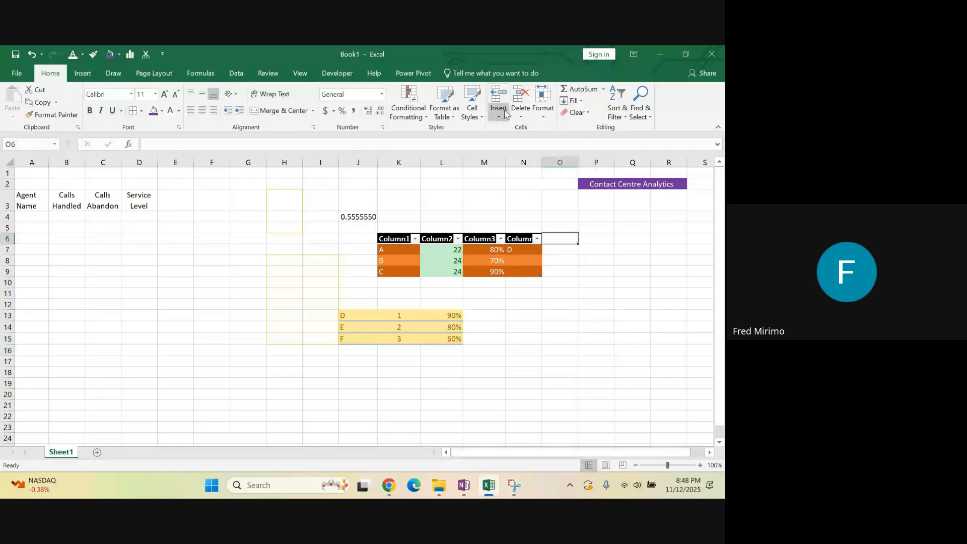
{"action": "left_click", "coordinate": [498, 115]}
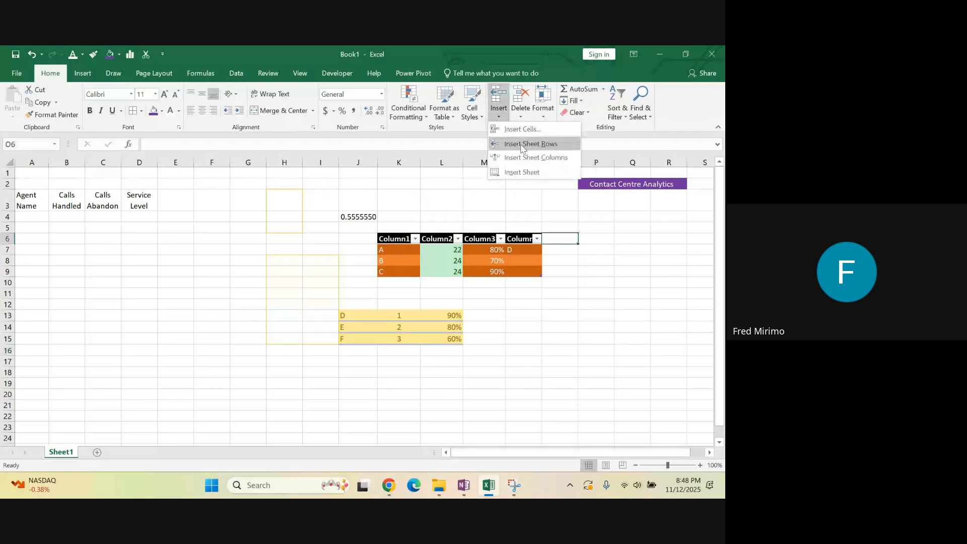
{"action": "left_click", "coordinate": [519, 130]}
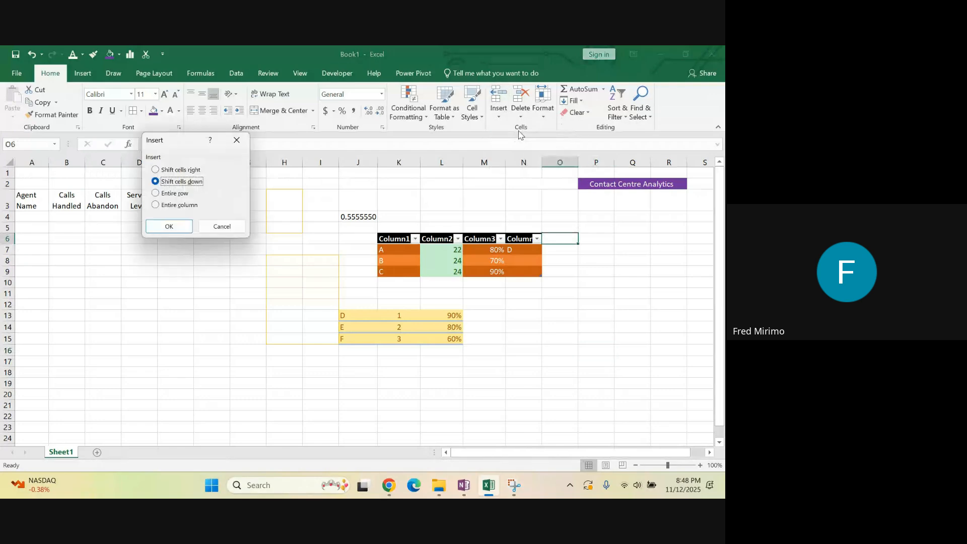
{"action": "left_click", "coordinate": [156, 194]}
{"action": "left_click", "coordinate": [177, 226]}
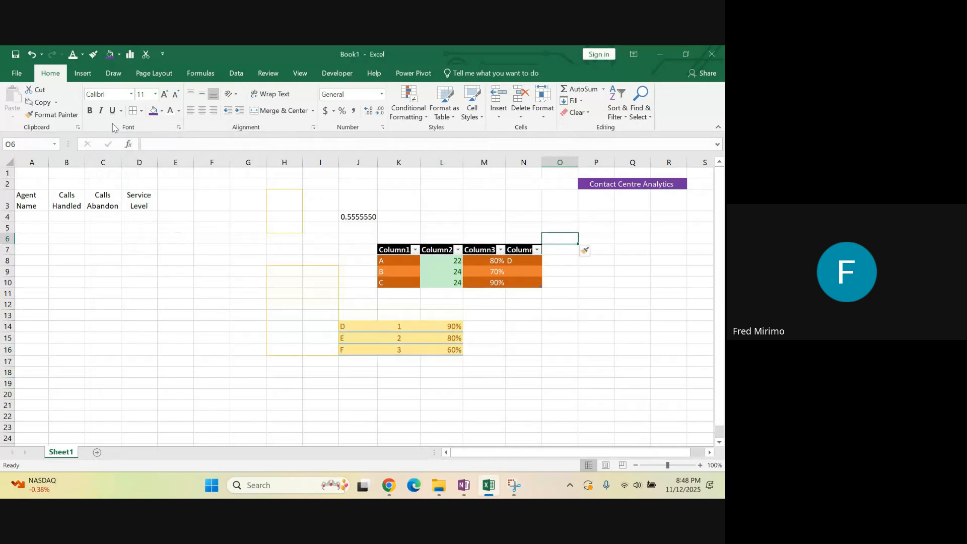
Insert a sheet column at column O and a sheet row at row 6, using cell O6 as the reference
{"action": "left_click", "coordinate": [501, 118]}
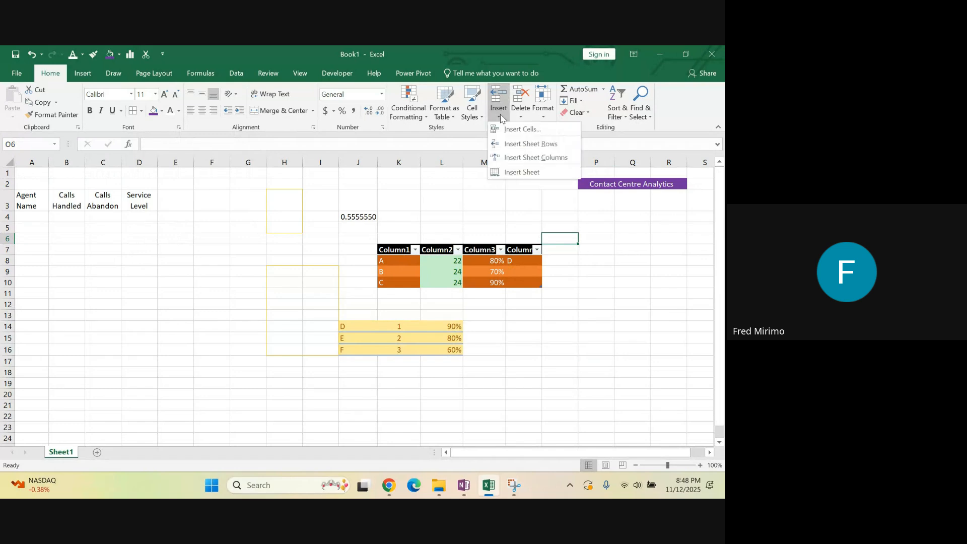
{"action": "left_click", "coordinate": [535, 157]}
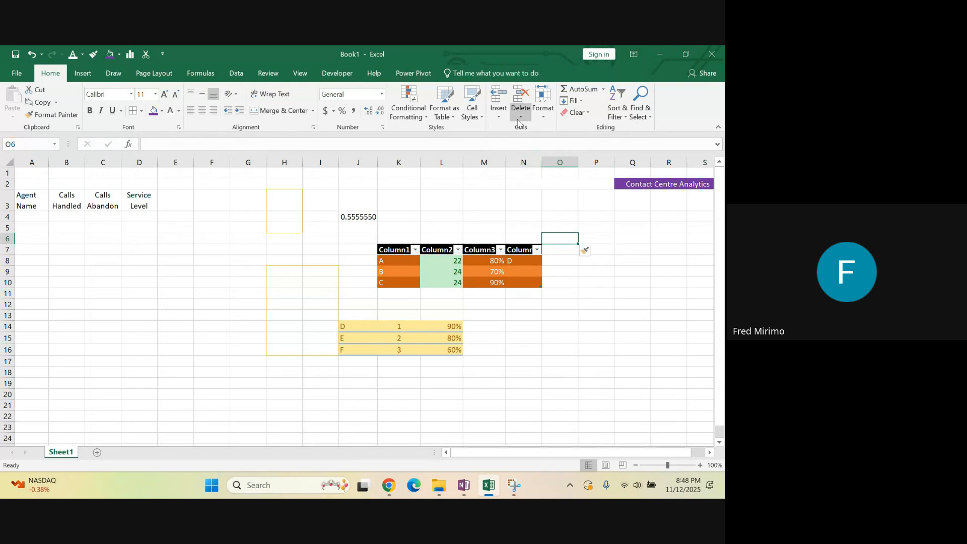
{"action": "left_click", "coordinate": [503, 108]}
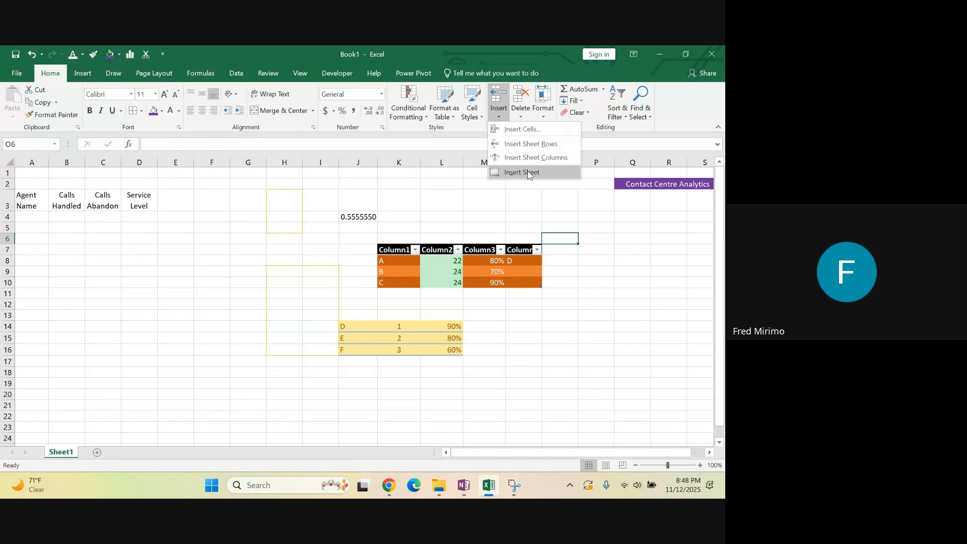
{"action": "left_click", "coordinate": [529, 144]}
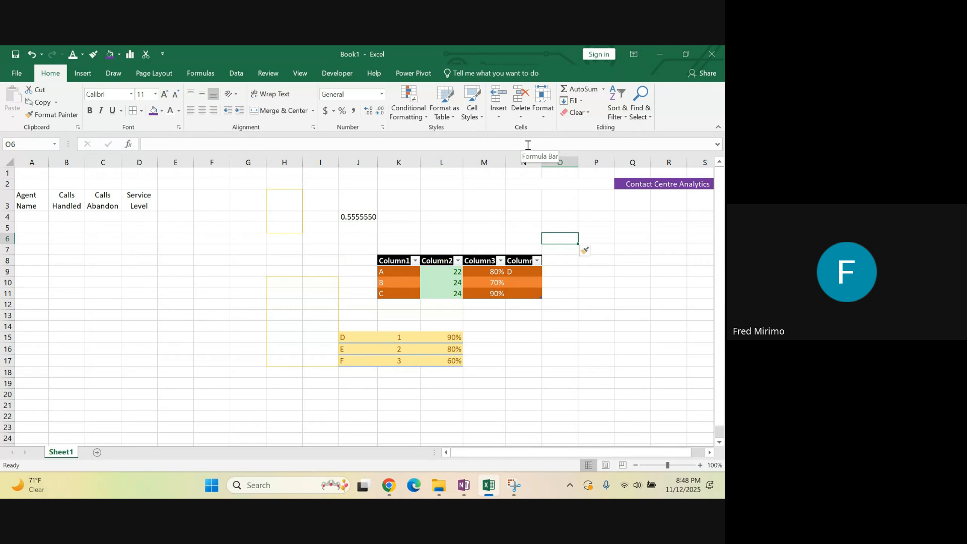
Insert a cell at A5, shifting the existing cells to the right
{"action": "left_click_drag", "start_coordinate": [6, 228], "coordinate": [21, 249]}
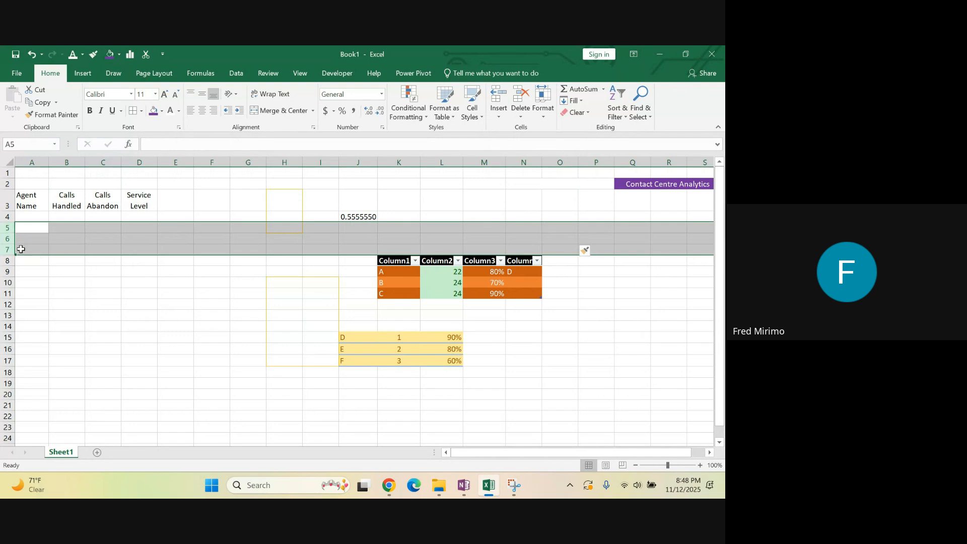
{"action": "left_click", "coordinate": [126, 305]}
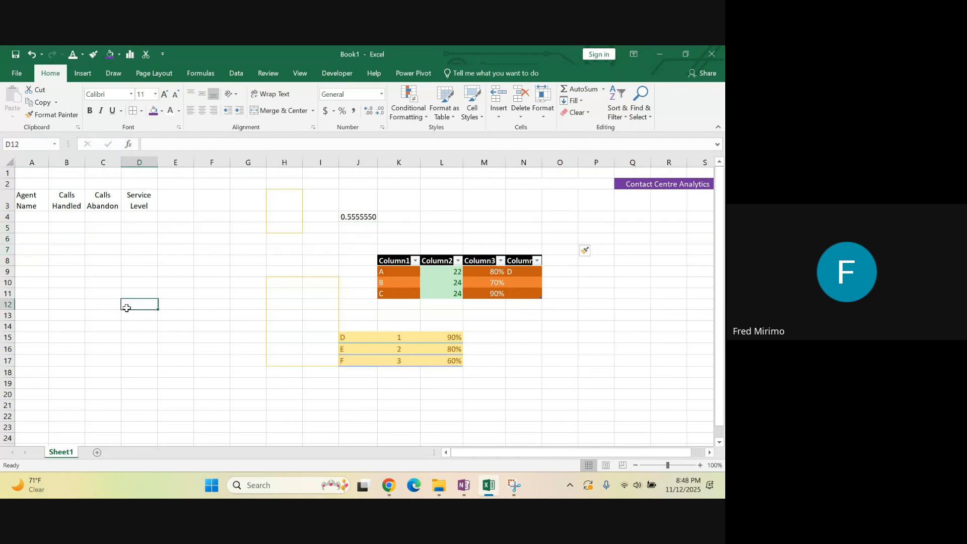
{"action": "left_click", "coordinate": [24, 227]}
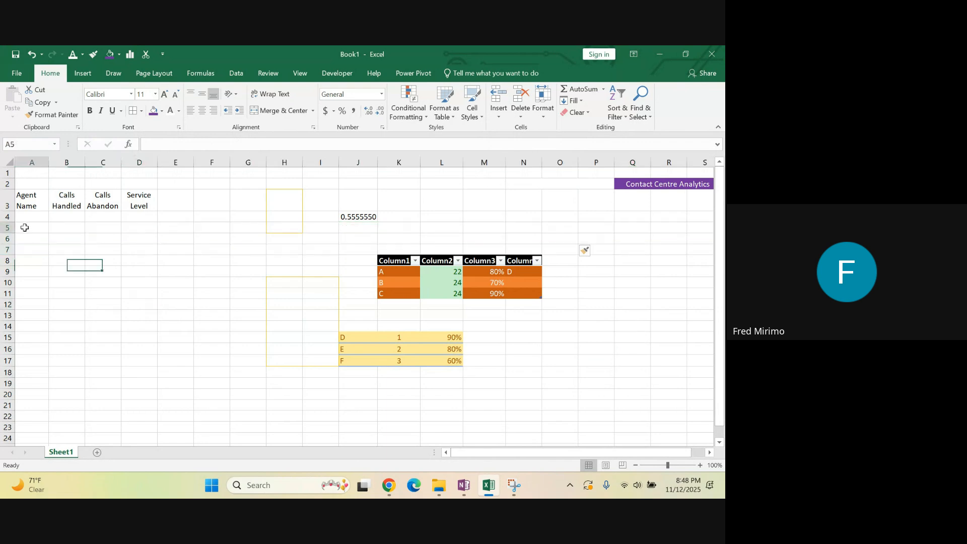
{"action": "right_click", "coordinate": [25, 228]}
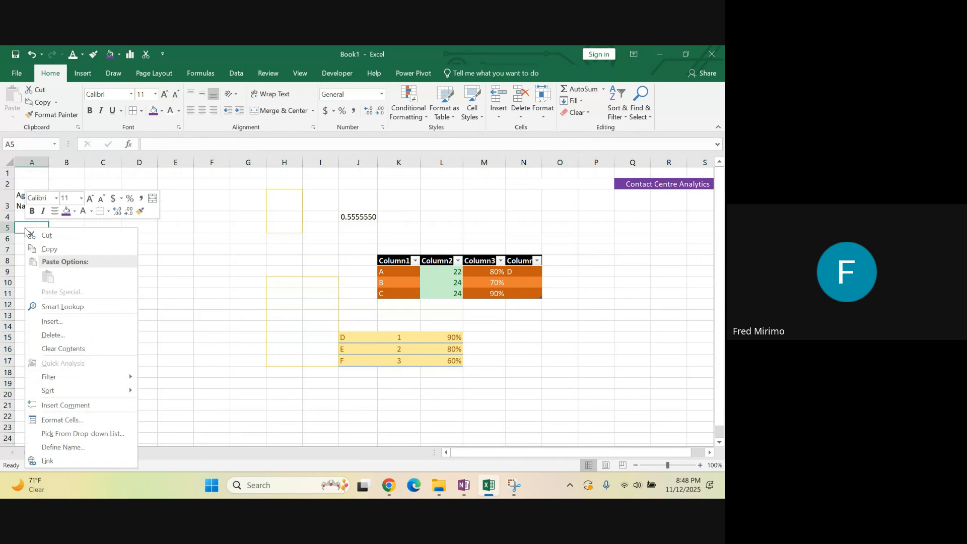
{"action": "left_click", "coordinate": [76, 328]}
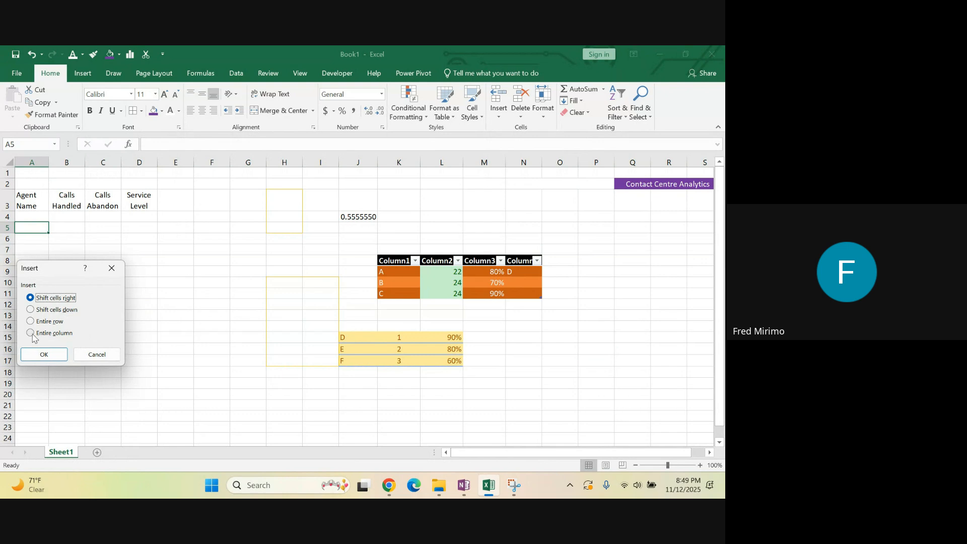
{"action": "left_click", "coordinate": [59, 354]}
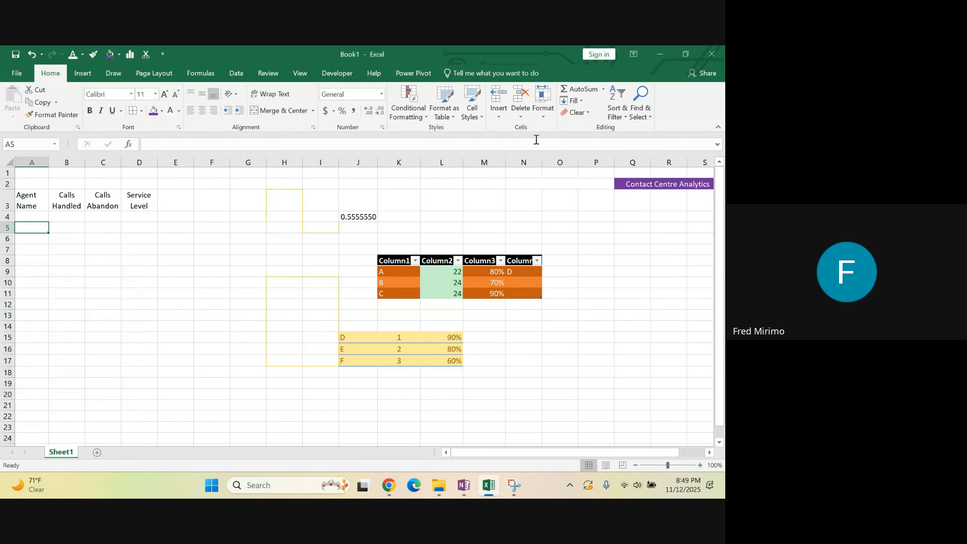
Delete the sample table's fourth column and the sheet row that holds record A
{"action": "left_click", "coordinate": [526, 274]}
{"action": "left_click", "coordinate": [523, 113]}
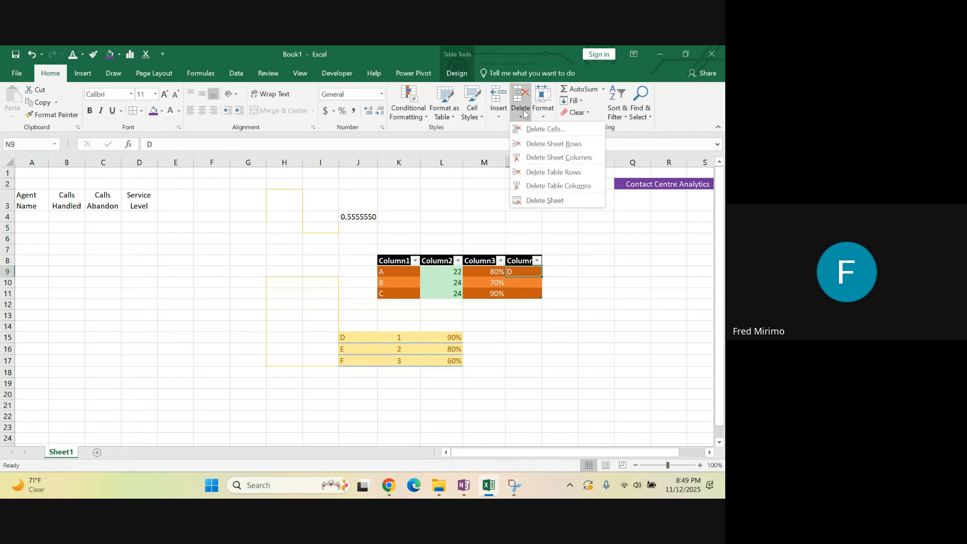
{"action": "left_click", "coordinate": [559, 186]}
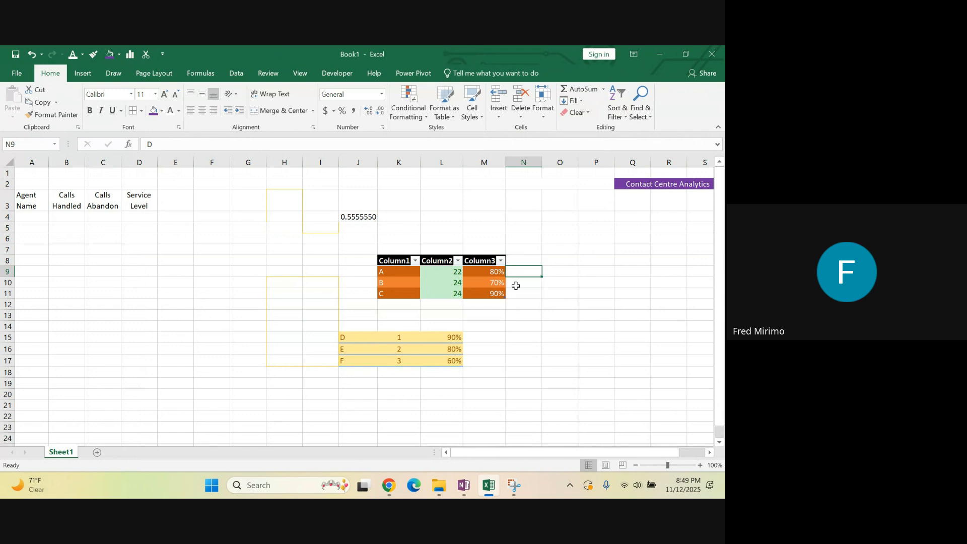
{"action": "left_click", "coordinate": [496, 272]}
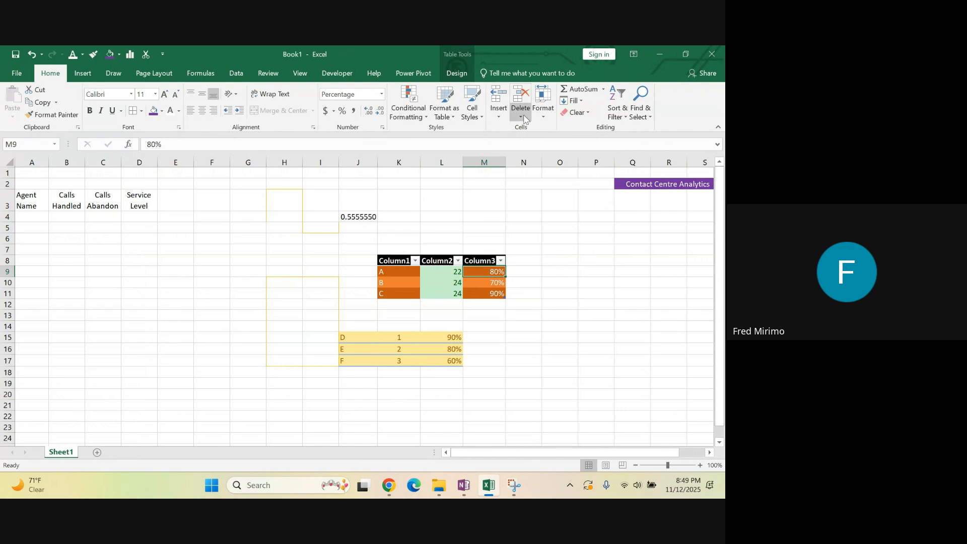
{"action": "left_click", "coordinate": [524, 112]}
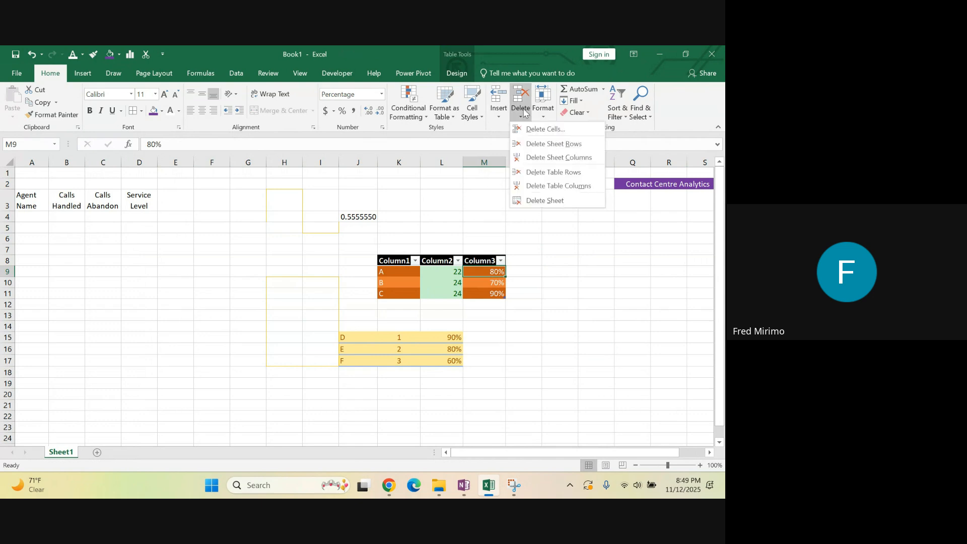
{"action": "left_click", "coordinate": [547, 146]}
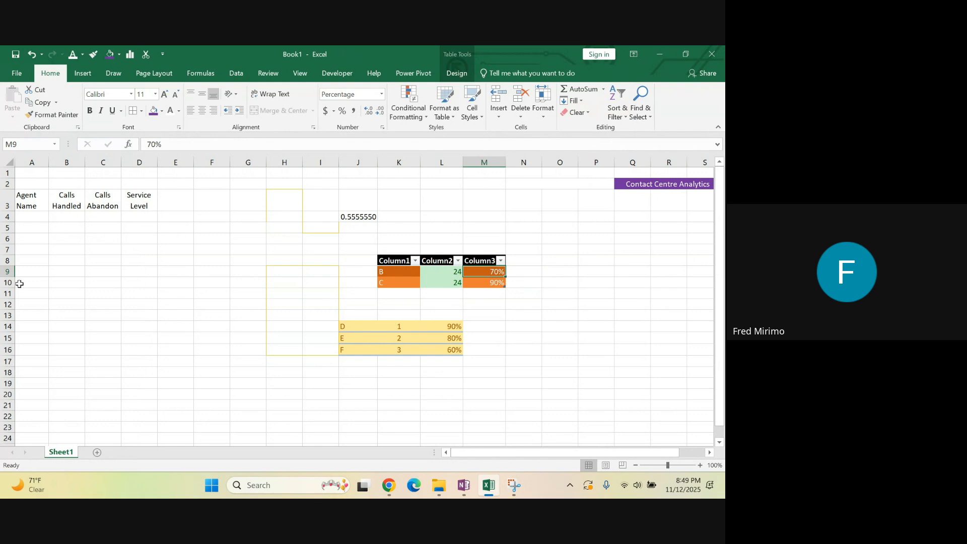
{"action": "left_click", "coordinate": [524, 119]}
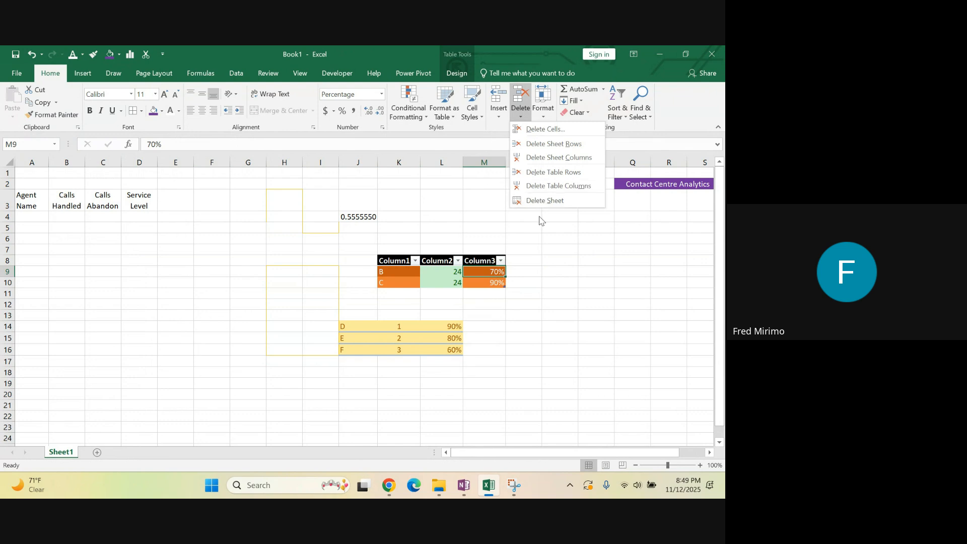
{"action": "left_click", "coordinate": [452, 196]}
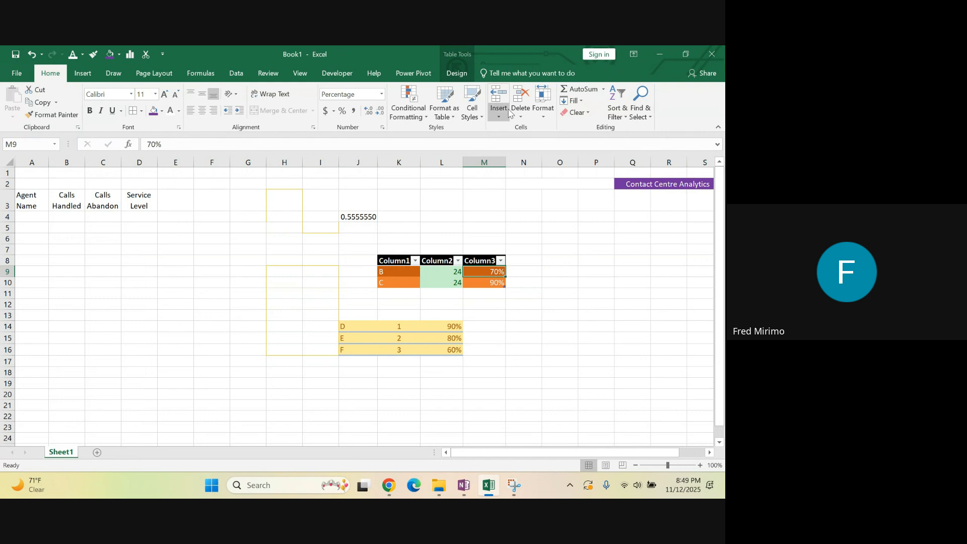
Insert two new blank worksheets ahead of Sheet1
{"action": "left_click", "coordinate": [509, 111]}
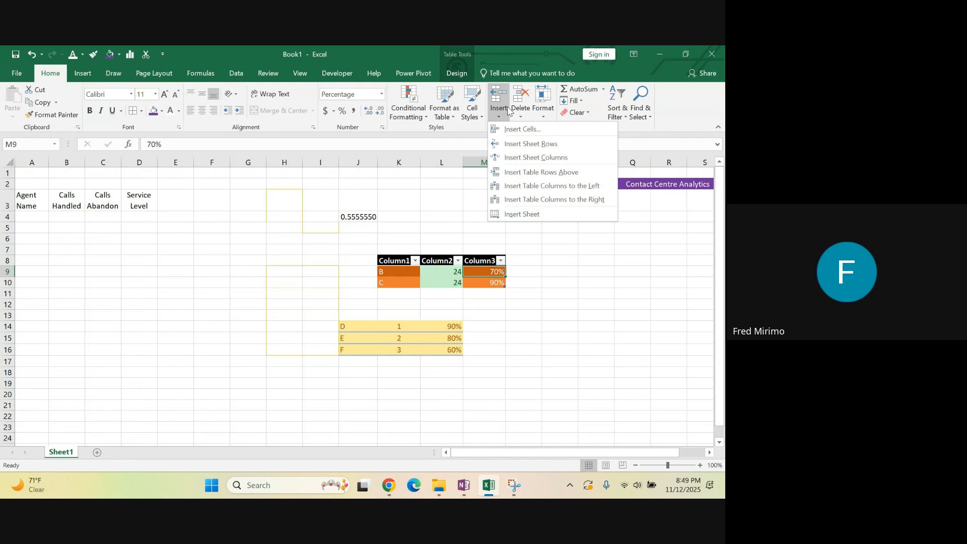
{"action": "left_click", "coordinate": [522, 215]}
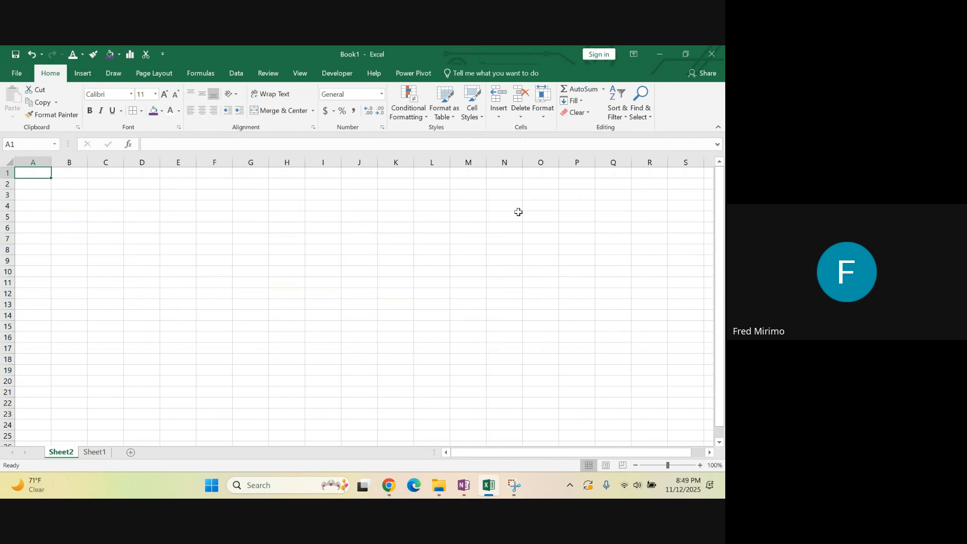
{"action": "left_click", "coordinate": [95, 453]}
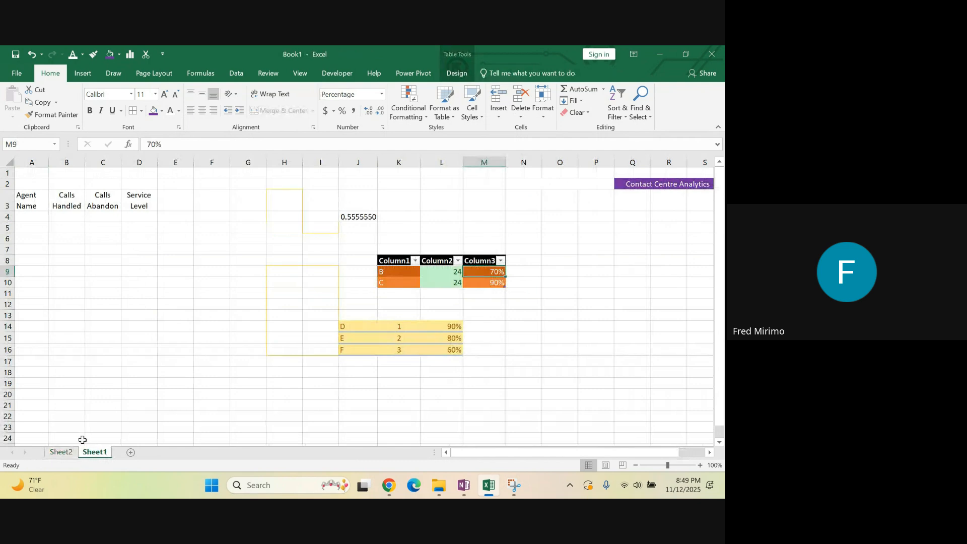
{"action": "left_click", "coordinate": [64, 454]}
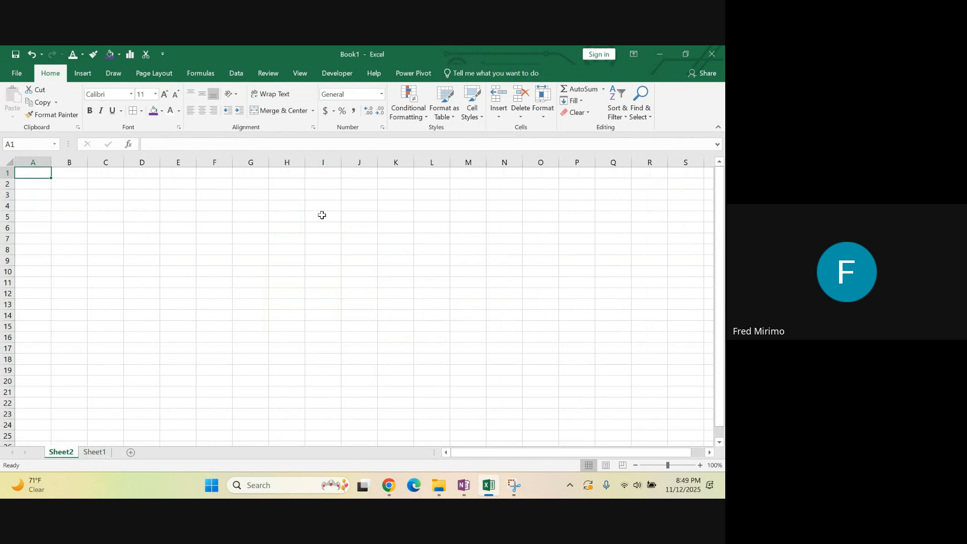
{"action": "left_click", "coordinate": [499, 109]}
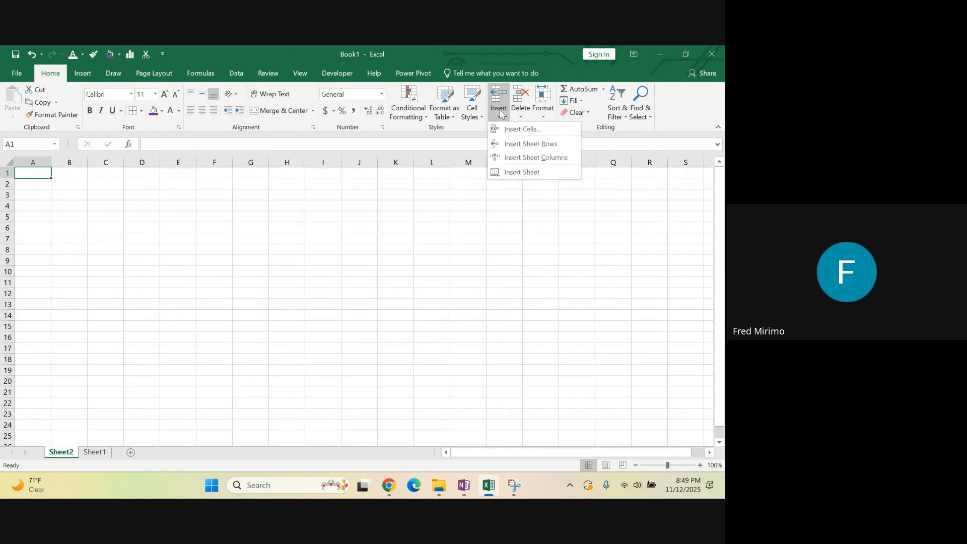
{"action": "left_click", "coordinate": [526, 173]}
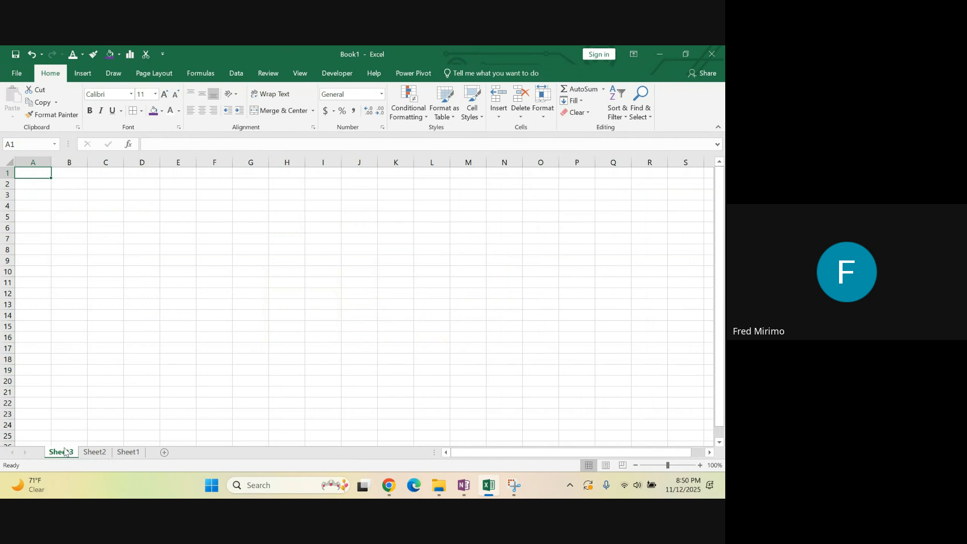
Delete the two newly added worksheets, Sheet3 and Sheet2, leaving only Sheet1
{"action": "left_click", "coordinate": [524, 120]}
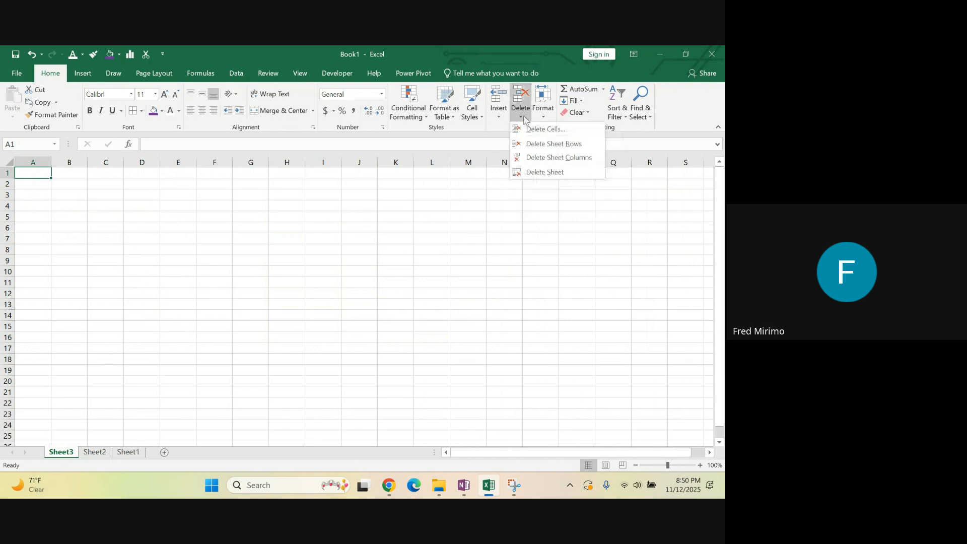
{"action": "left_click", "coordinate": [537, 172]}
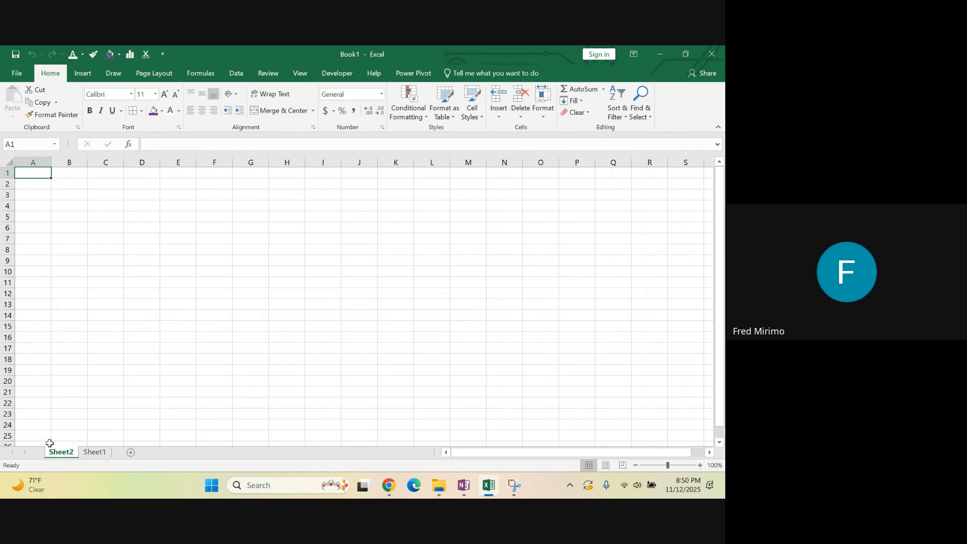
{"action": "left_click", "coordinate": [521, 109]}
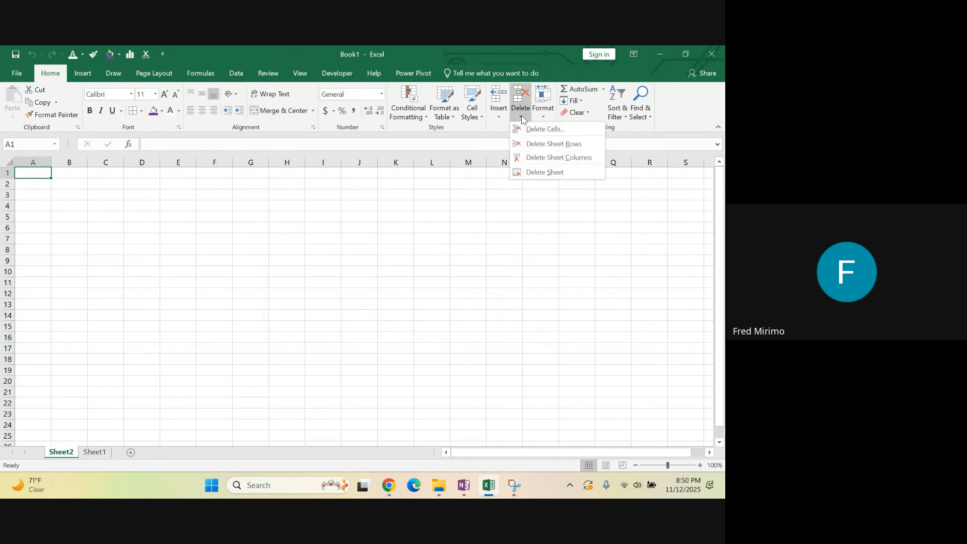
{"action": "left_click", "coordinate": [526, 174]}
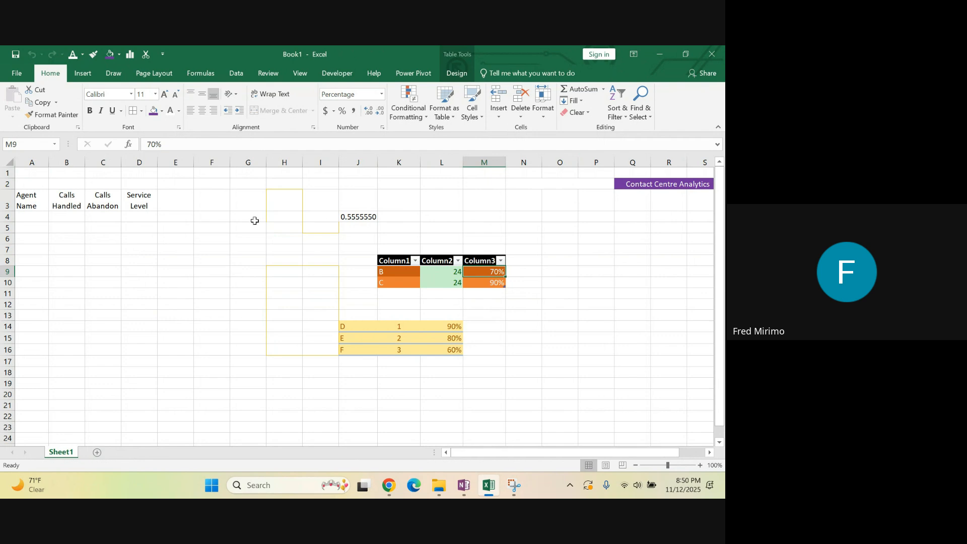
Set the height of rows 5 to 52 to 30
{"action": "left_click", "coordinate": [544, 120]}
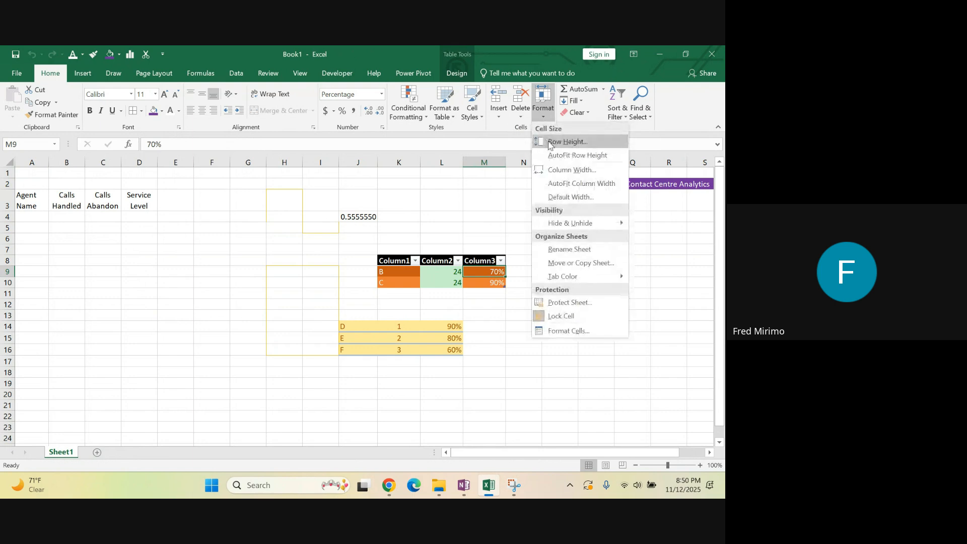
{"action": "left_click", "coordinate": [89, 295]}
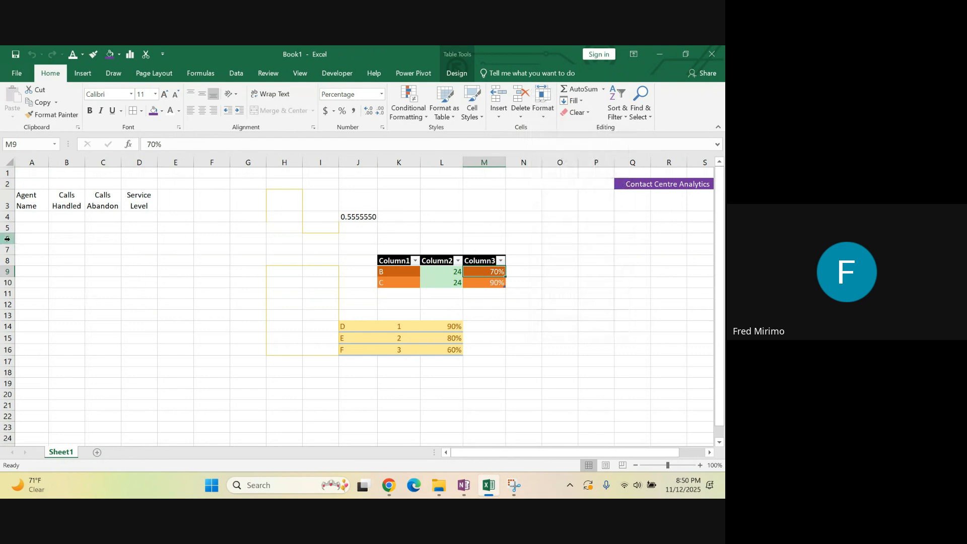
{"action": "left_click_drag", "start_coordinate": [7, 236], "coordinate": [61, 395]}
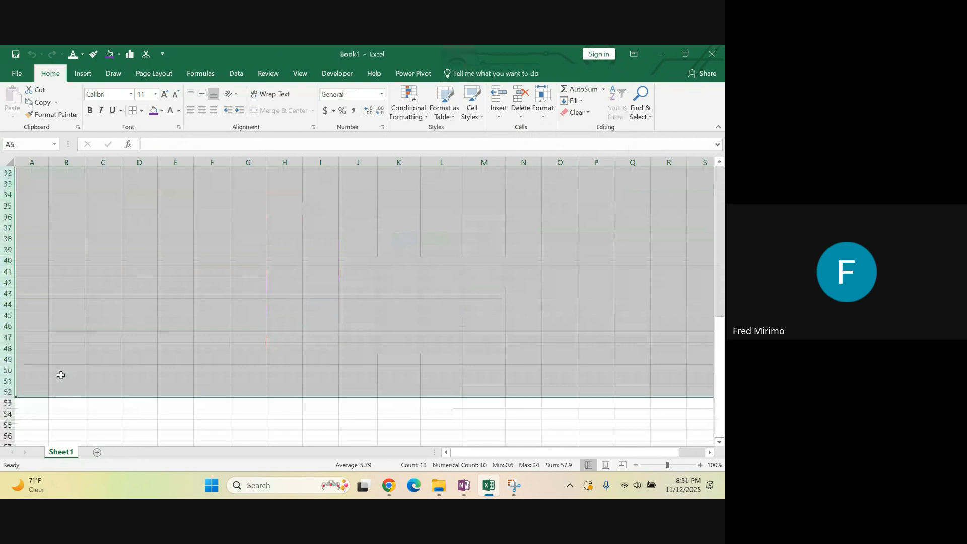
{"action": "scroll", "coordinate": [81, 282], "scroll_direction": "up", "scroll_amount": 4}
{"action": "scroll", "coordinate": [71, 262], "scroll_direction": "up", "scroll_amount": 4}
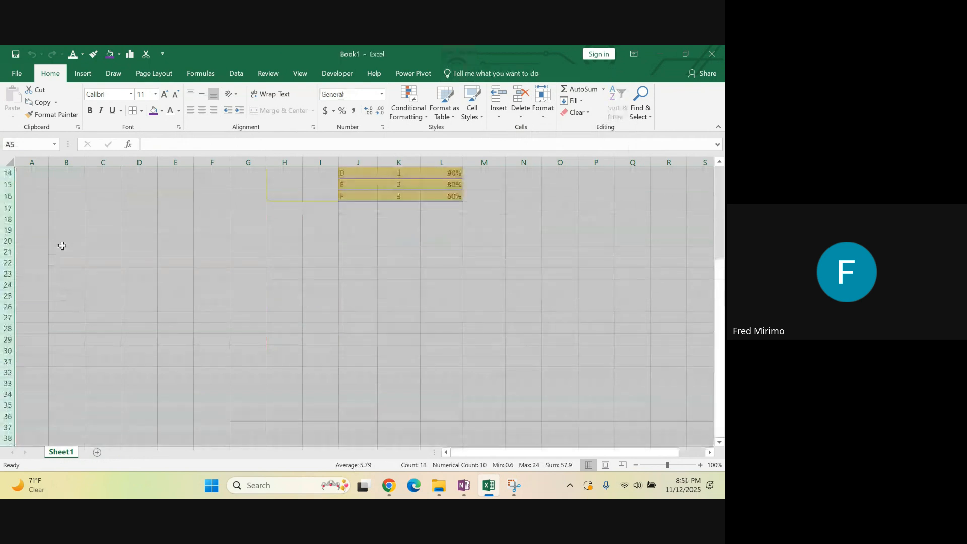
{"action": "scroll", "coordinate": [63, 271], "scroll_direction": "up", "scroll_amount": 2}
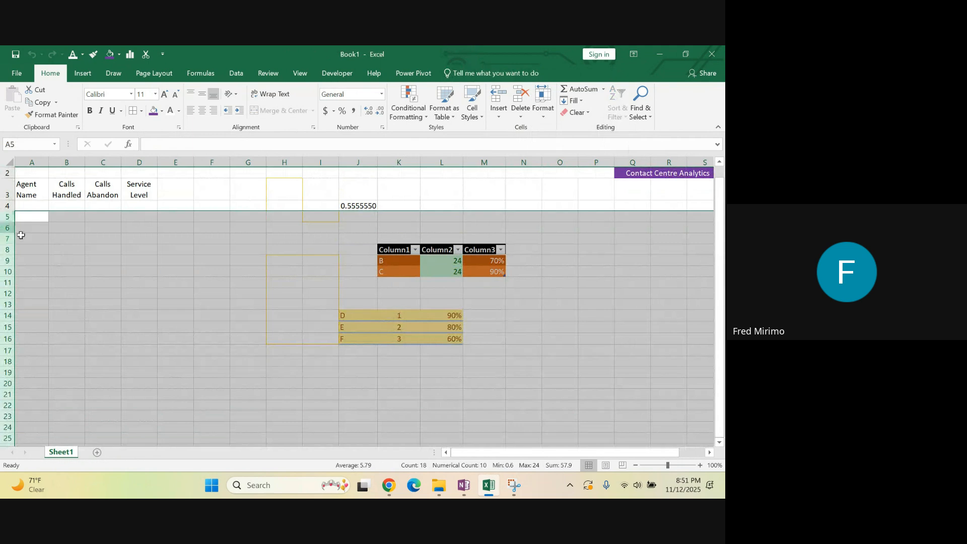
{"action": "scroll", "coordinate": [33, 326], "scroll_direction": "down", "scroll_amount": 2}
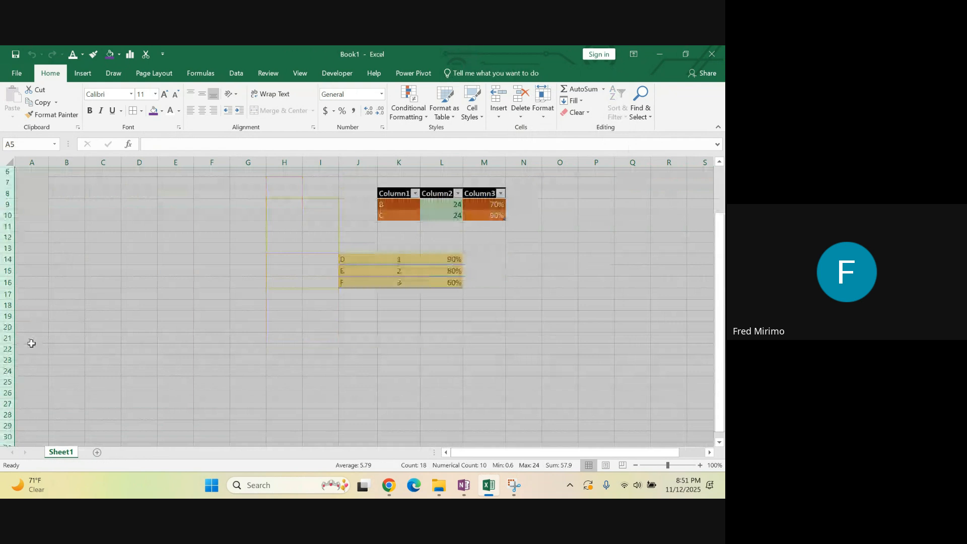
{"action": "scroll", "coordinate": [85, 311], "scroll_direction": "up", "scroll_amount": 1}
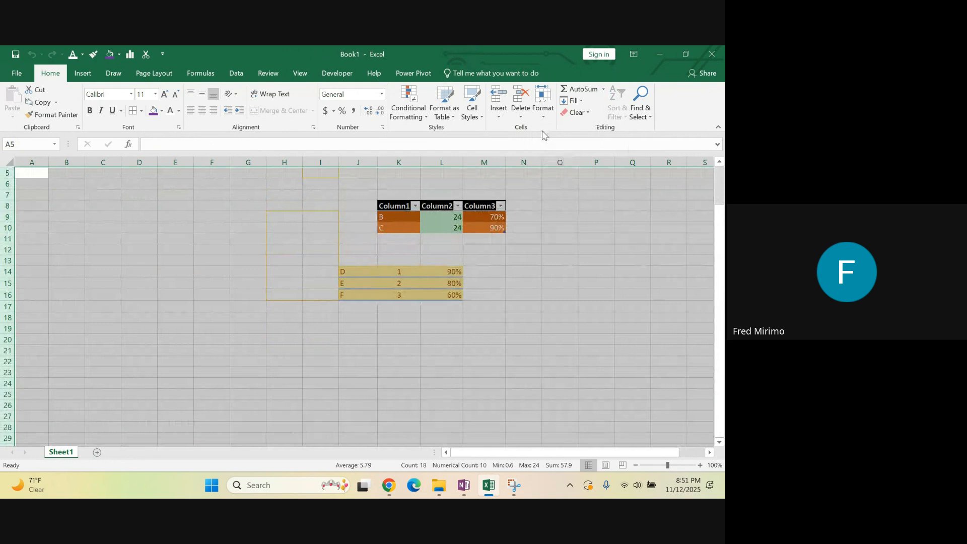
{"action": "left_click", "coordinate": [544, 112]}
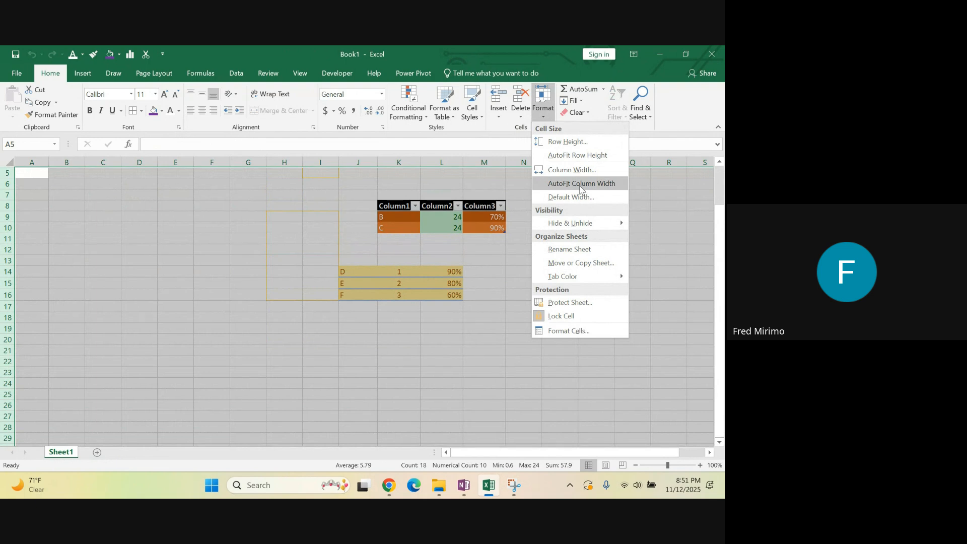
{"action": "left_click", "coordinate": [562, 143]}
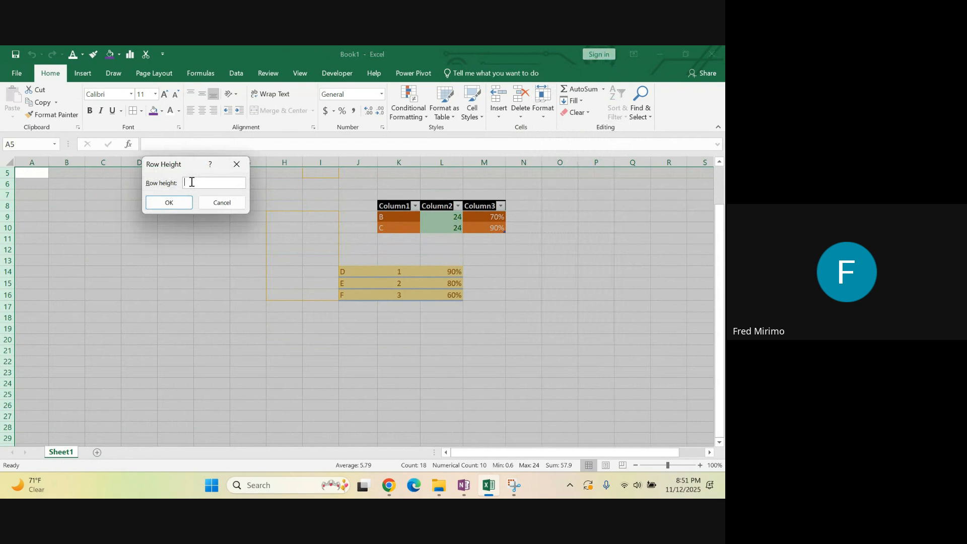
{"action": "type", "text": "30"}
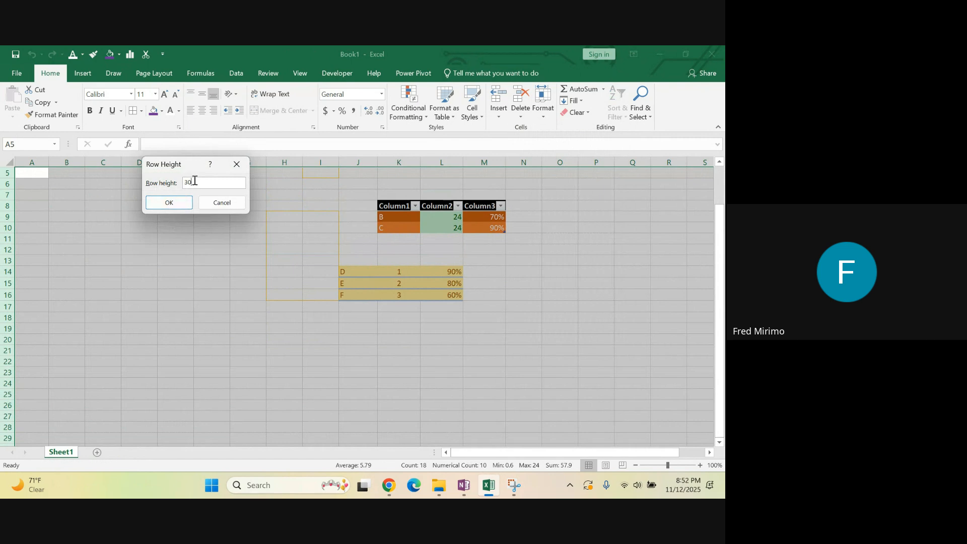
{"action": "left_click", "coordinate": [164, 204]}
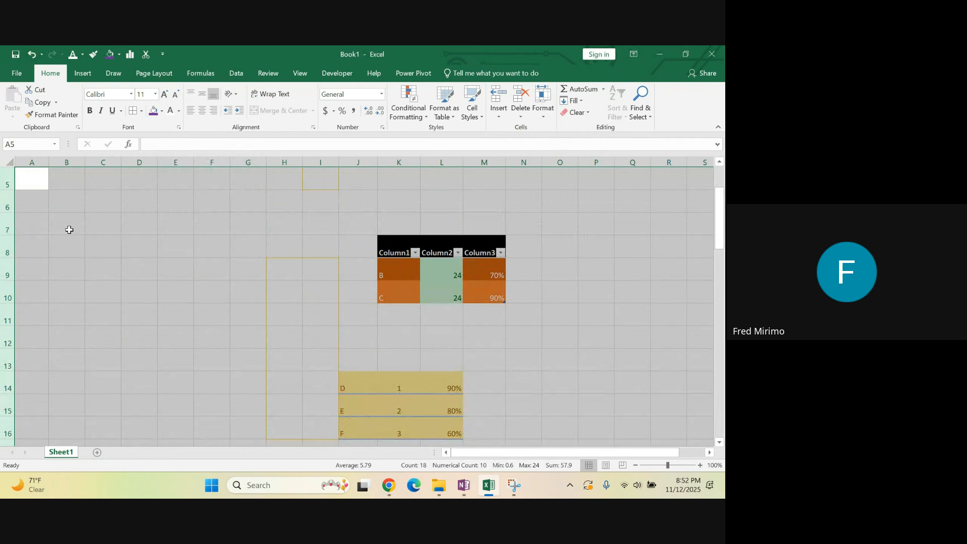
Select rows 1 to 52 and set their row height to 20
{"action": "scroll", "coordinate": [54, 237], "scroll_direction": "down", "scroll_amount": 6}
{"action": "scroll", "coordinate": [56, 277], "scroll_direction": "down", "scroll_amount": 8}
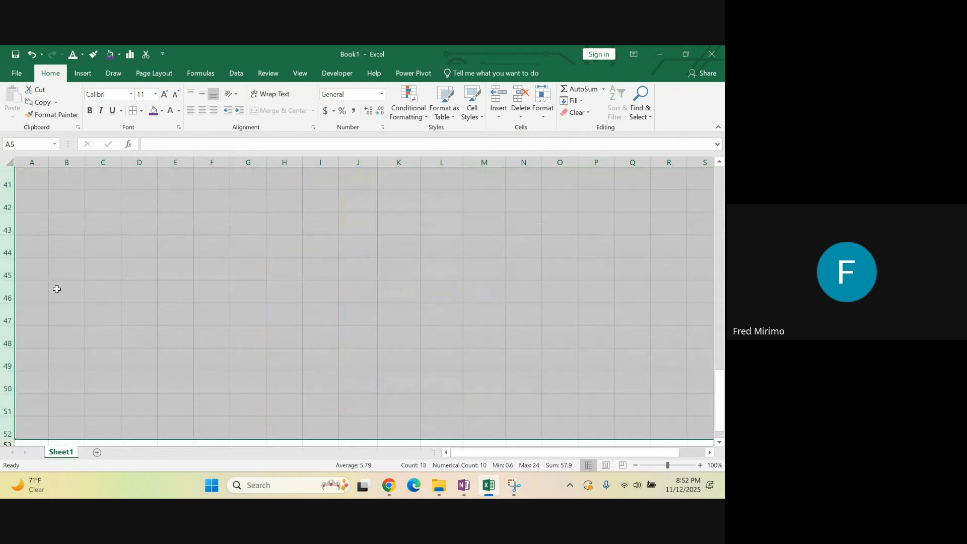
{"action": "left_click_drag", "start_coordinate": [7, 292], "coordinate": [5, 116]}
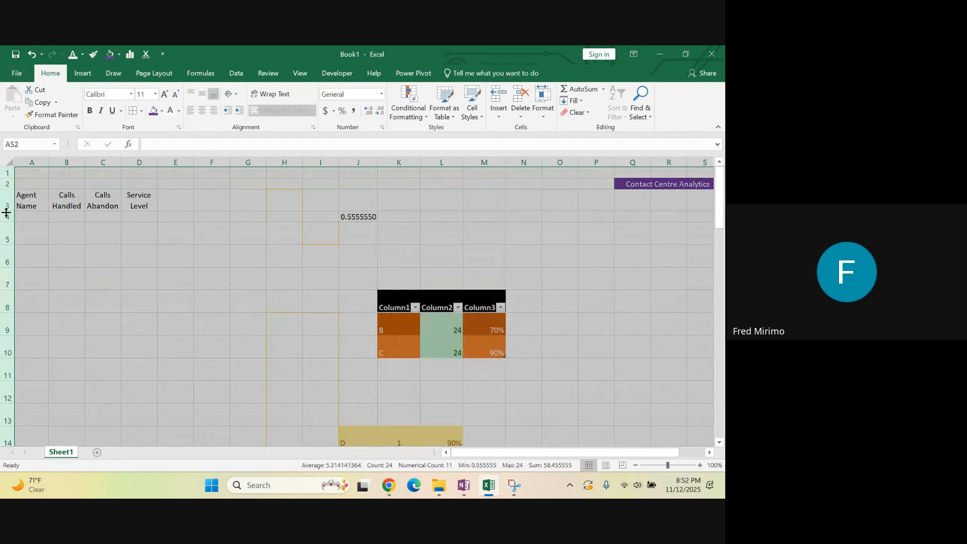
{"action": "right_click", "coordinate": [4, 184]}
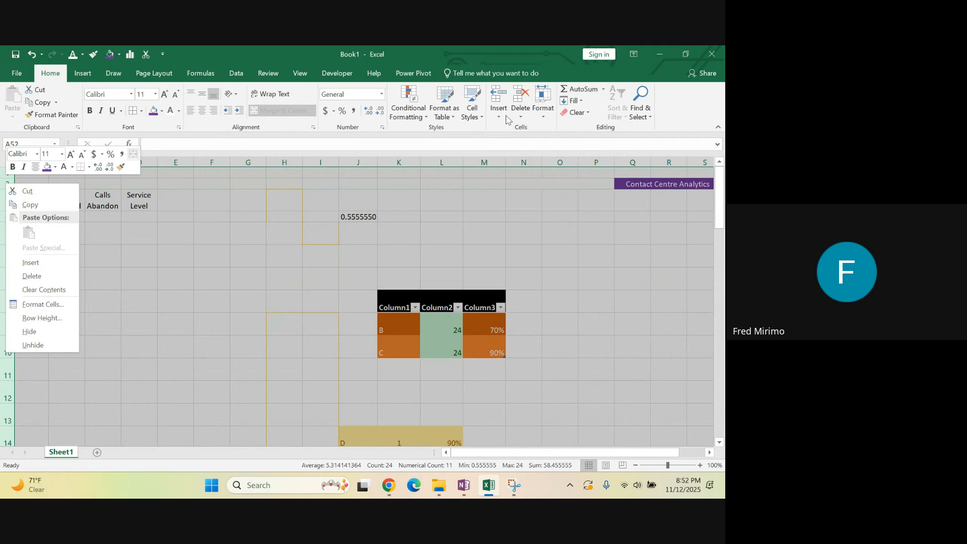
{"action": "left_click", "coordinate": [547, 116]}
{"action": "left_click", "coordinate": [546, 116]}
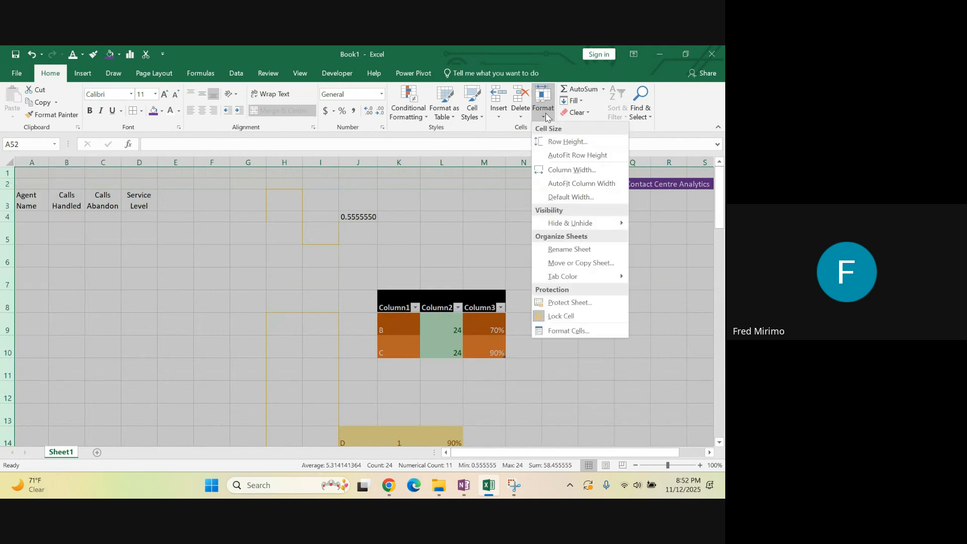
{"action": "left_click", "coordinate": [559, 142]}
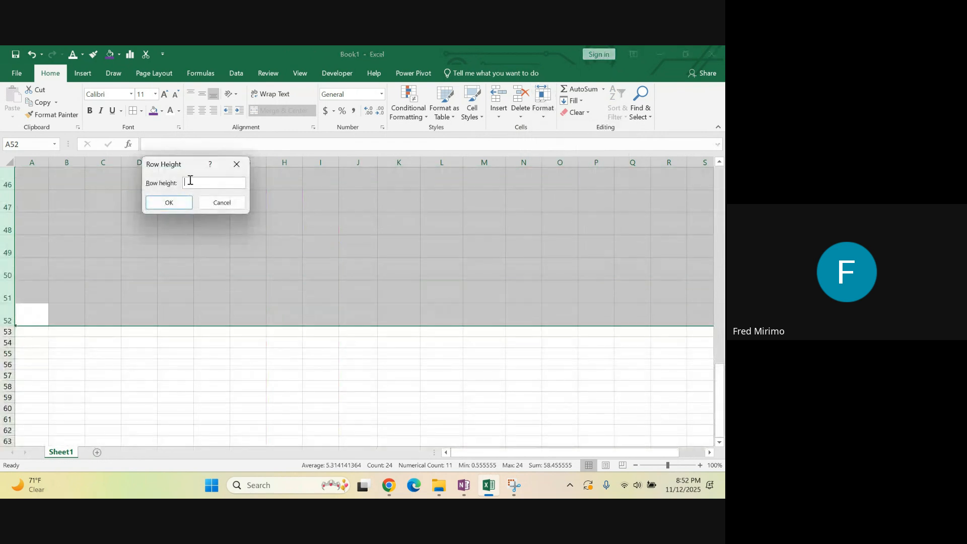
{"action": "type", "text": "20"}
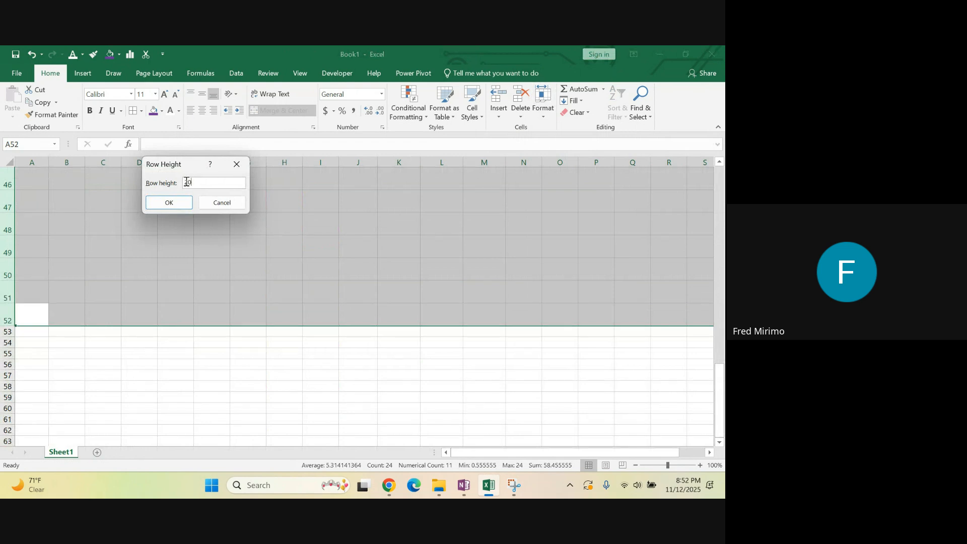
{"action": "left_click", "coordinate": [171, 203]}
Reduce the row height of the selected rows 1 to 52 further
{"action": "scroll", "coordinate": [250, 207], "scroll_direction": "up", "scroll_amount": 5}
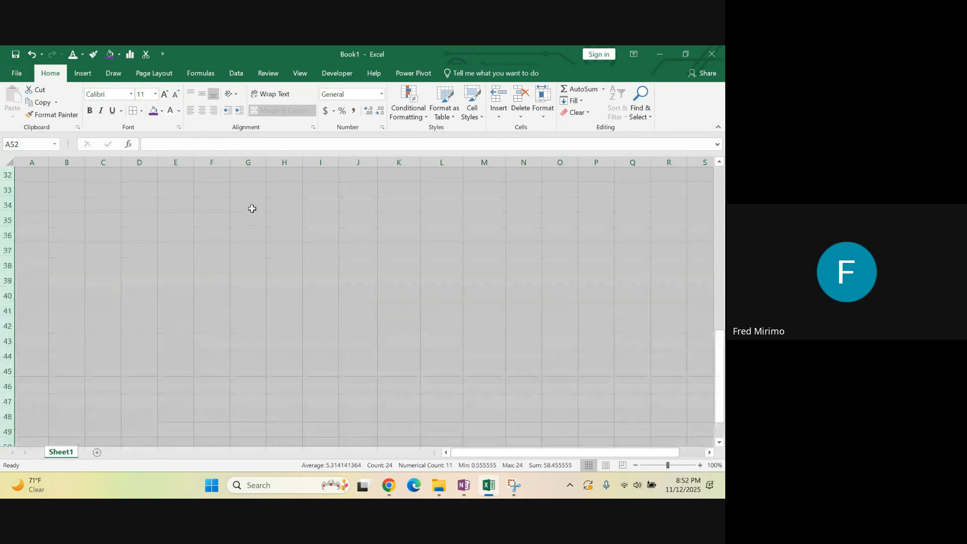
{"action": "scroll", "coordinate": [107, 216], "scroll_direction": "up", "scroll_amount": 10}
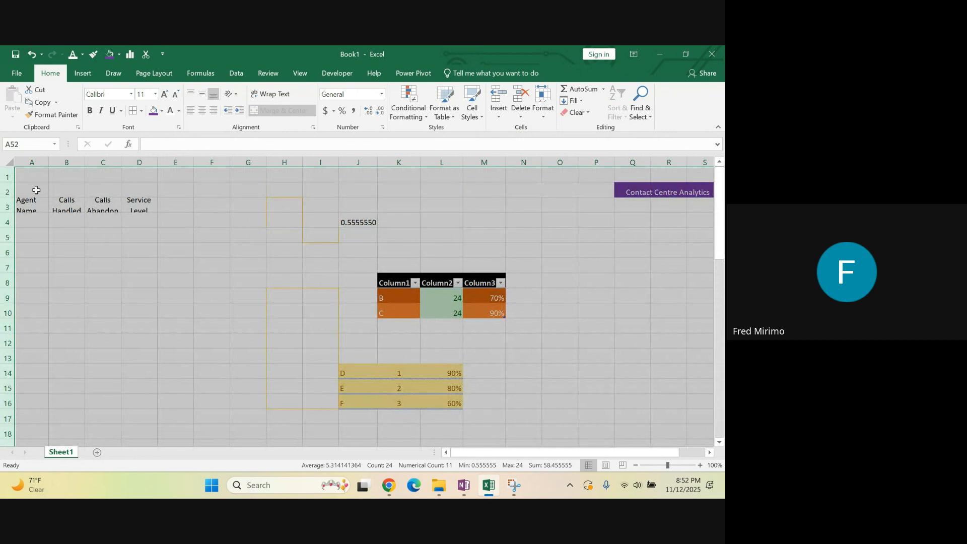
{"action": "right_click", "coordinate": [7, 178]}
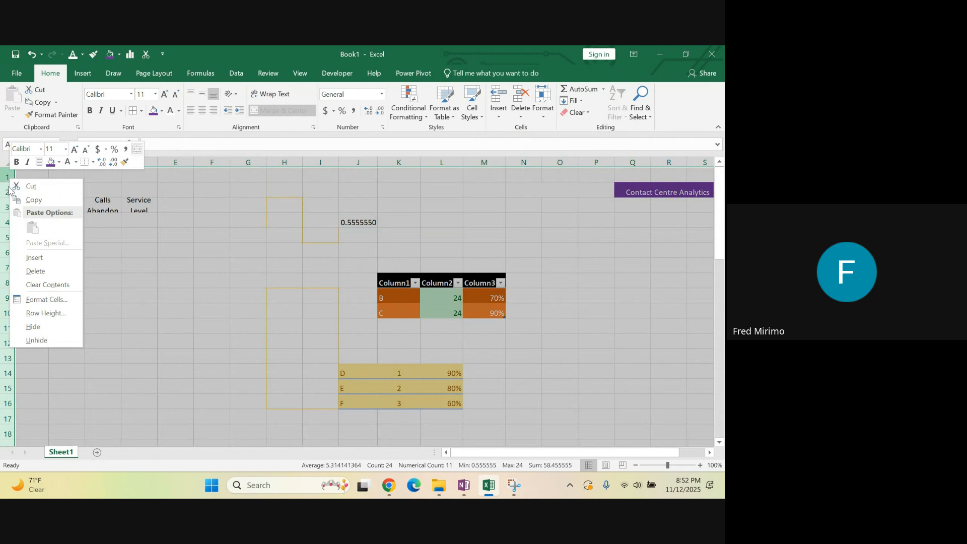
{"action": "left_click", "coordinate": [49, 317]}
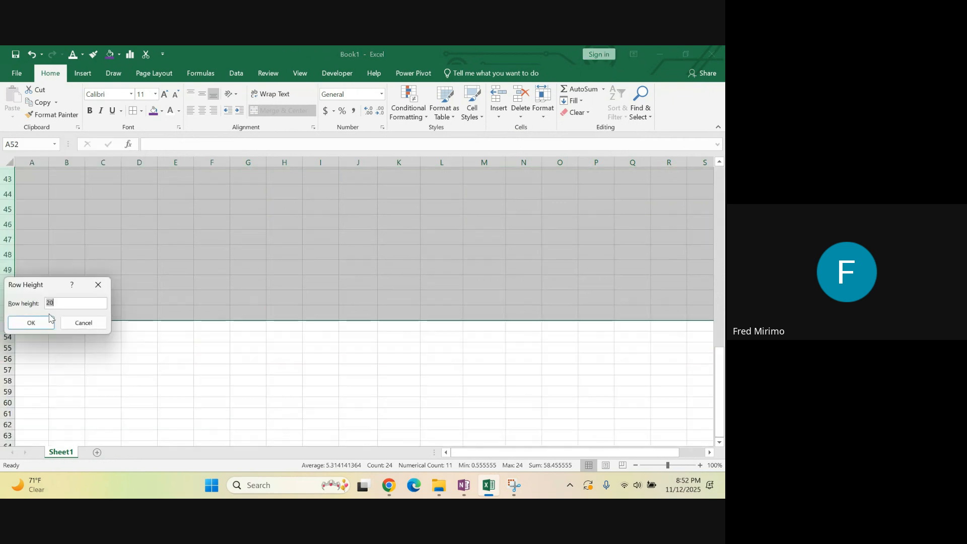
{"action": "left_click", "coordinate": [58, 300]}
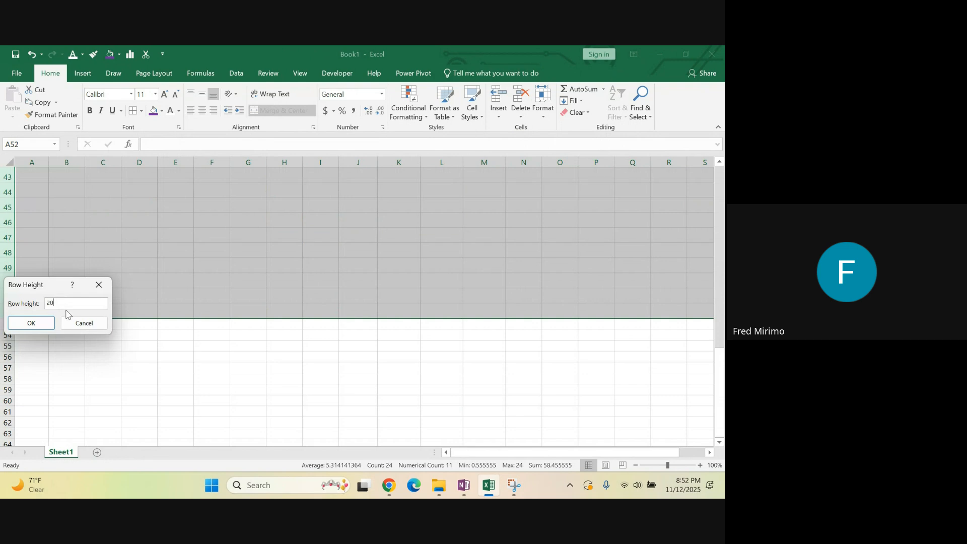
{"action": "key", "text": "BackSpace"}
{"action": "left_click", "coordinate": [40, 323]}
Set the column width across the selected rows to 18
{"action": "scroll", "coordinate": [182, 247], "scroll_direction": "up", "scroll_amount": 7}
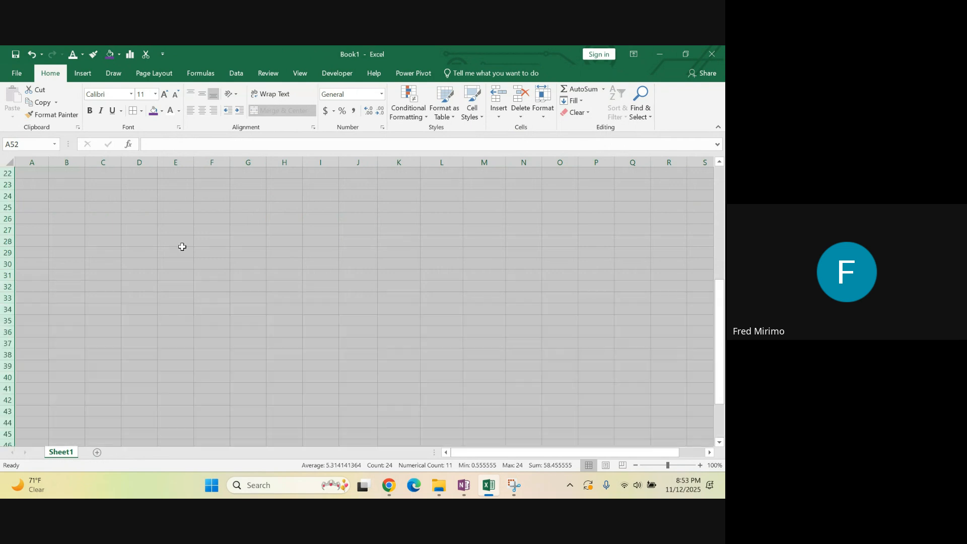
{"action": "scroll", "coordinate": [166, 248], "scroll_direction": "up", "scroll_amount": 7}
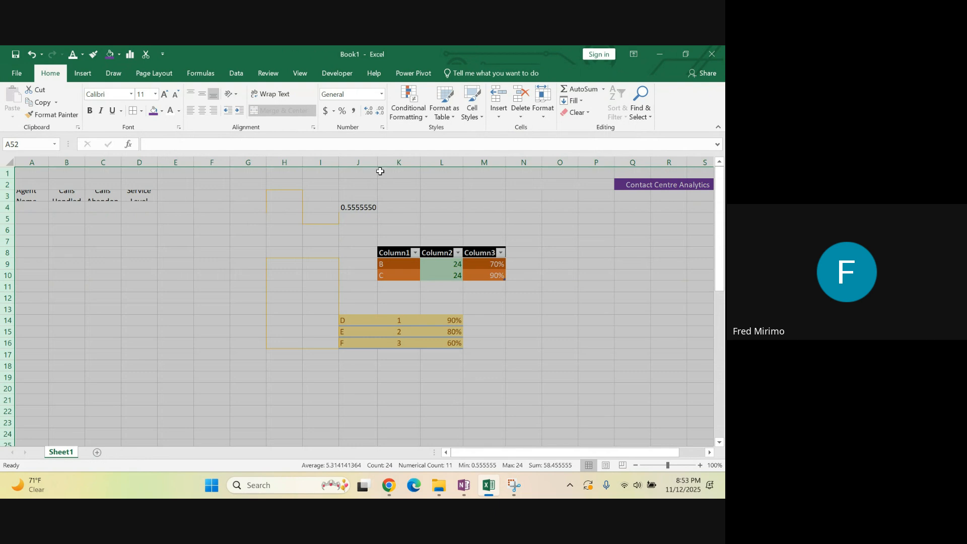
{"action": "left_click", "coordinate": [543, 121]}
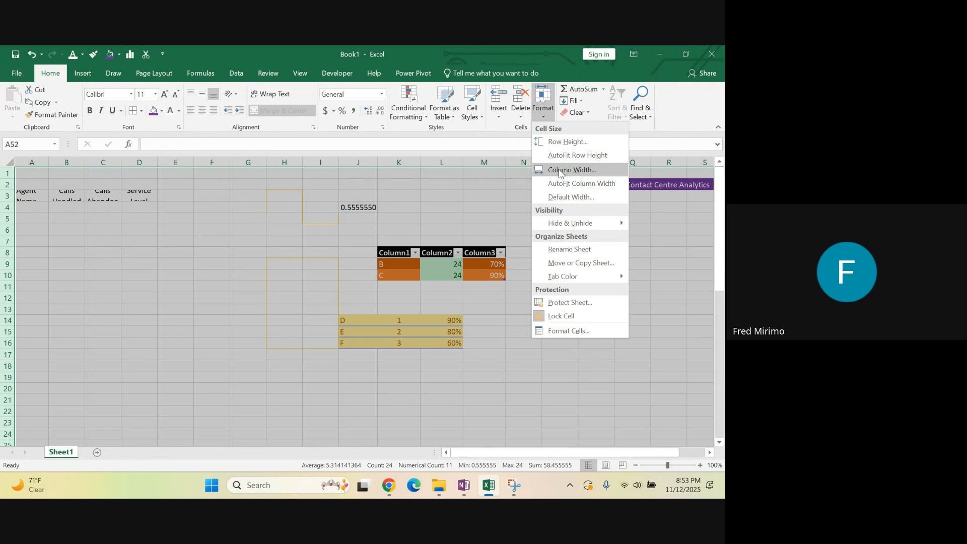
{"action": "left_click", "coordinate": [559, 171]}
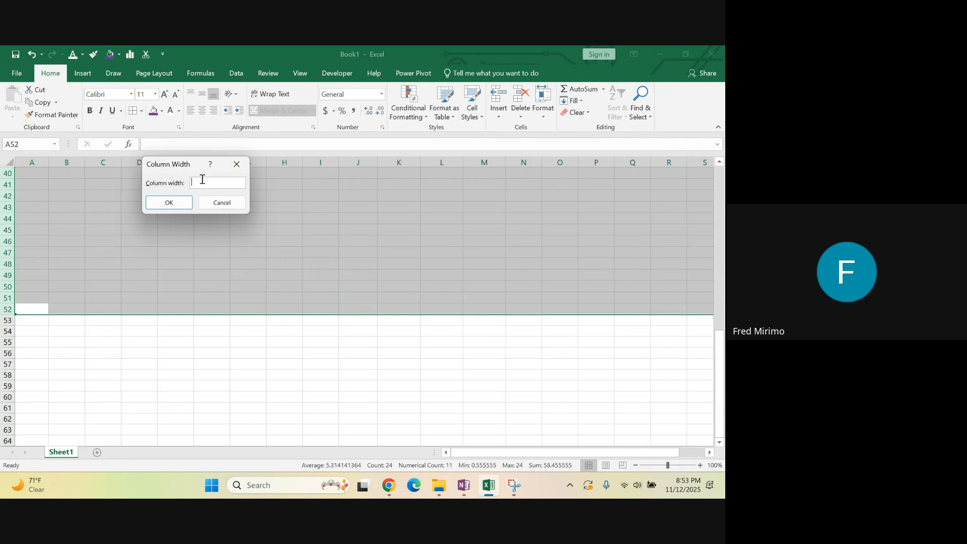
{"action": "type", "text": "18"}
{"action": "left_click", "coordinate": [177, 207]}
Select columns A through Q and set their column width to 10
{"action": "scroll", "coordinate": [473, 247], "scroll_direction": "up", "scroll_amount": 7}
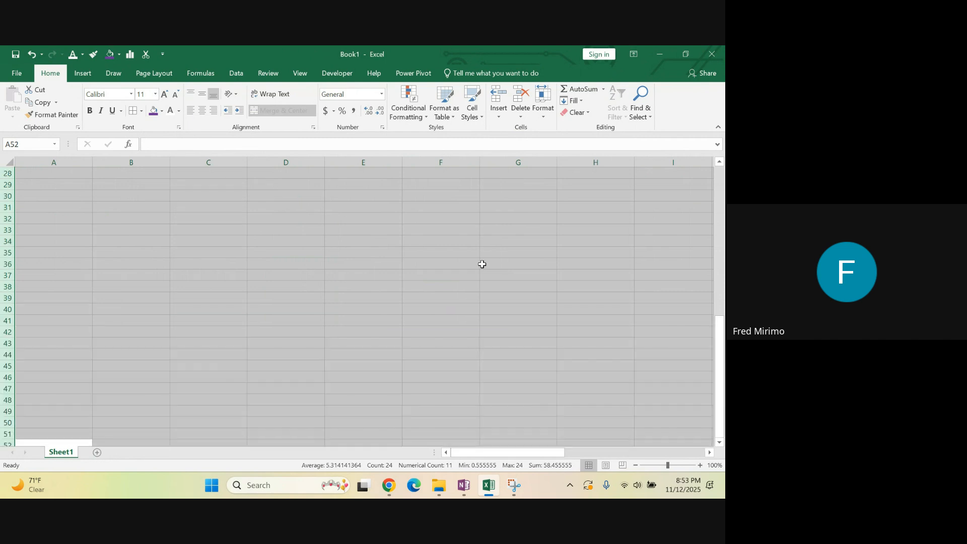
{"action": "scroll", "coordinate": [467, 228], "scroll_direction": "up", "scroll_amount": 6}
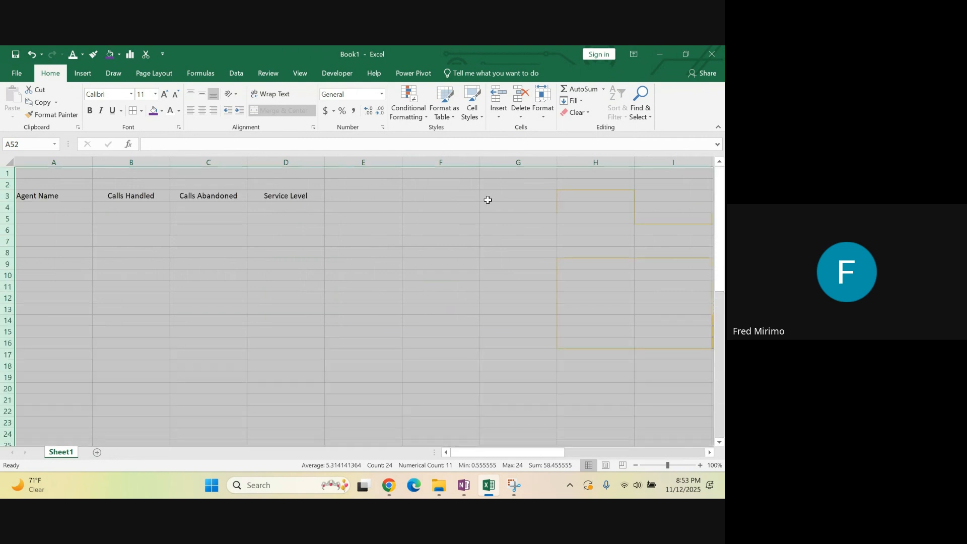
{"action": "left_click", "coordinate": [501, 161]}
{"action": "right_click", "coordinate": [501, 162]}
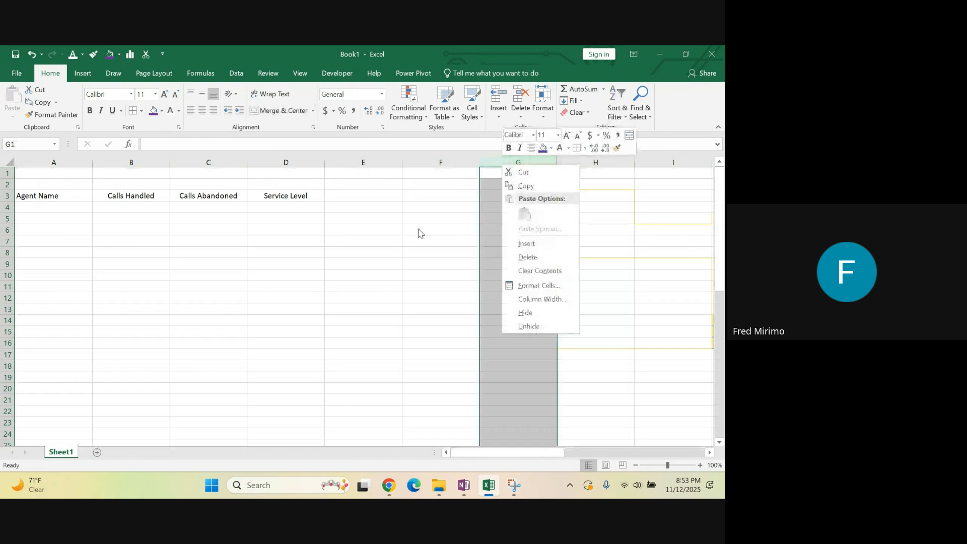
{"action": "key", "text": "Escape"}
{"action": "left_click_drag", "start_coordinate": [37, 163], "coordinate": [723, 202]}
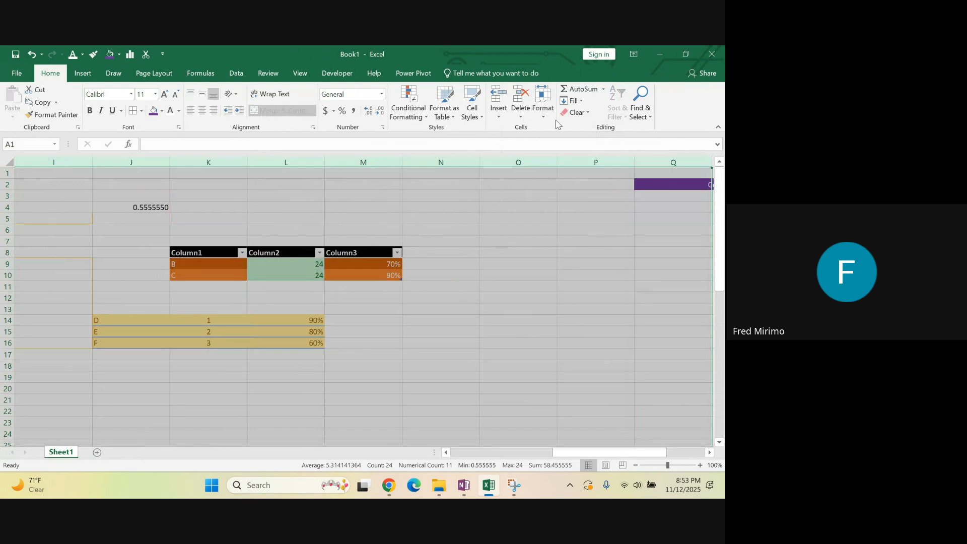
{"action": "left_click", "coordinate": [545, 116]}
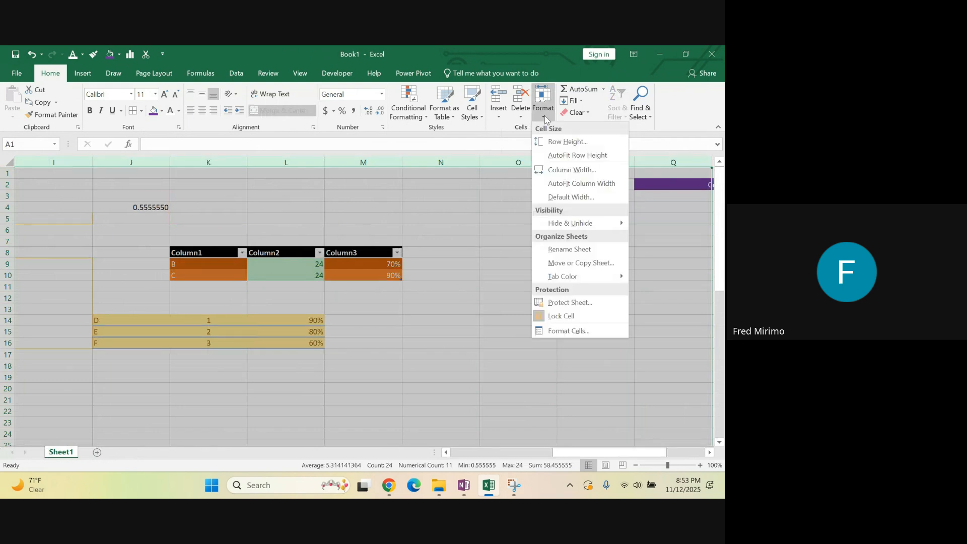
{"action": "left_click", "coordinate": [576, 170]}
{"action": "type", "text": "18"}
{"action": "key", "text": "BackSpace"}
{"action": "key", "text": "BackSpace"}
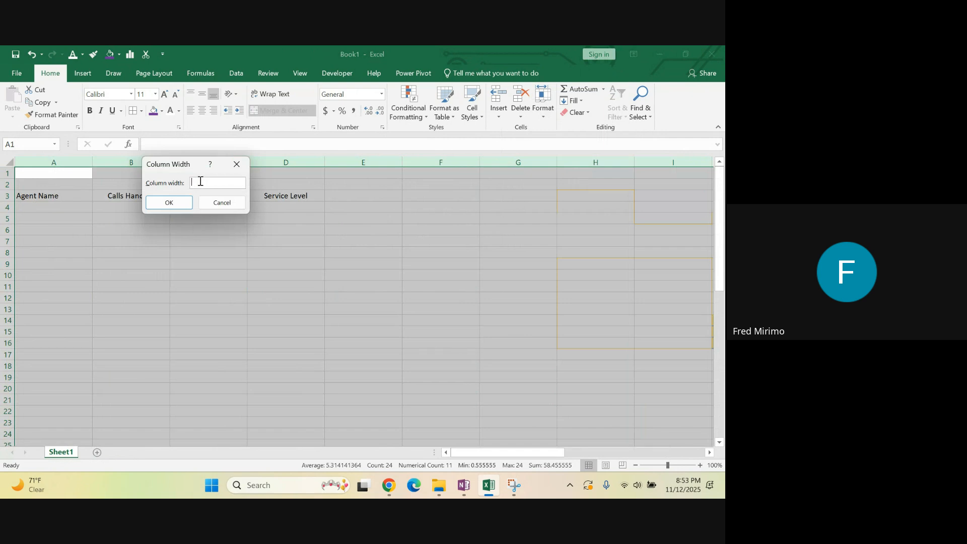
{"action": "type", "text": "10"}
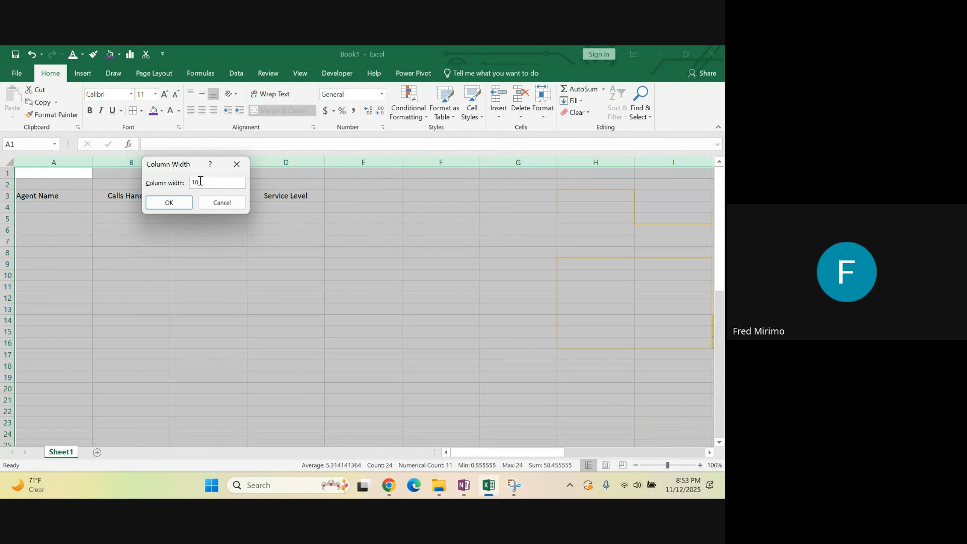
{"action": "left_click", "coordinate": [157, 205]}
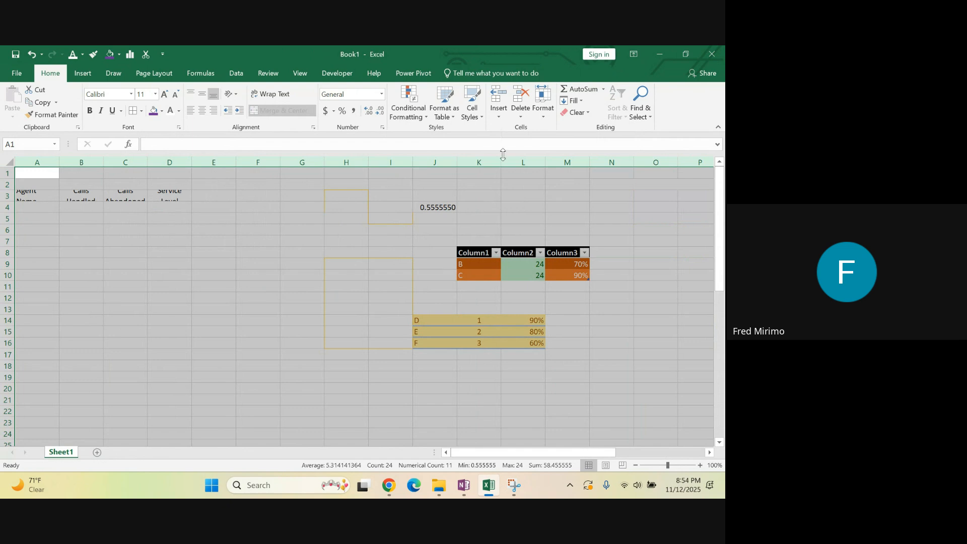
AutoFit the row heights and the column widths across the selected cells of the sheet
{"action": "left_click", "coordinate": [545, 120]}
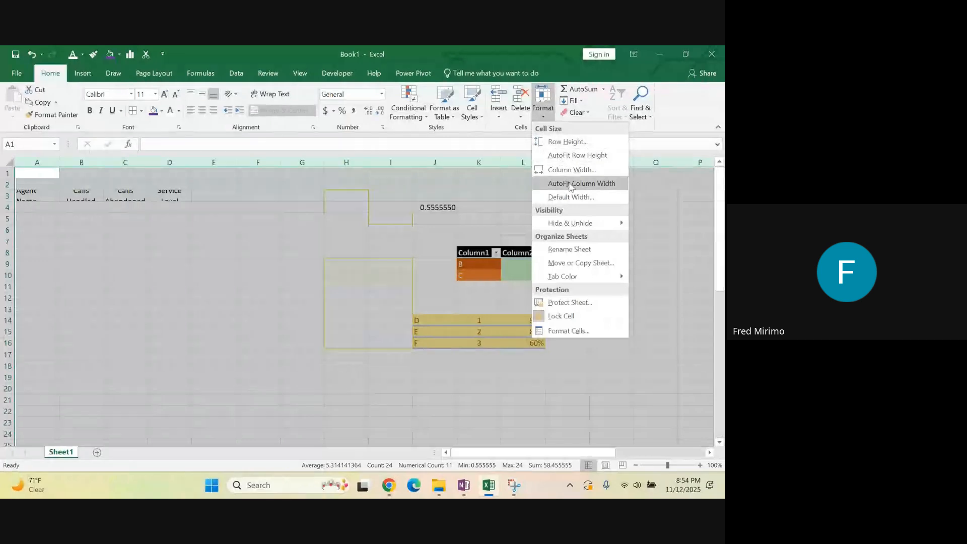
{"action": "left_click", "coordinate": [577, 155]}
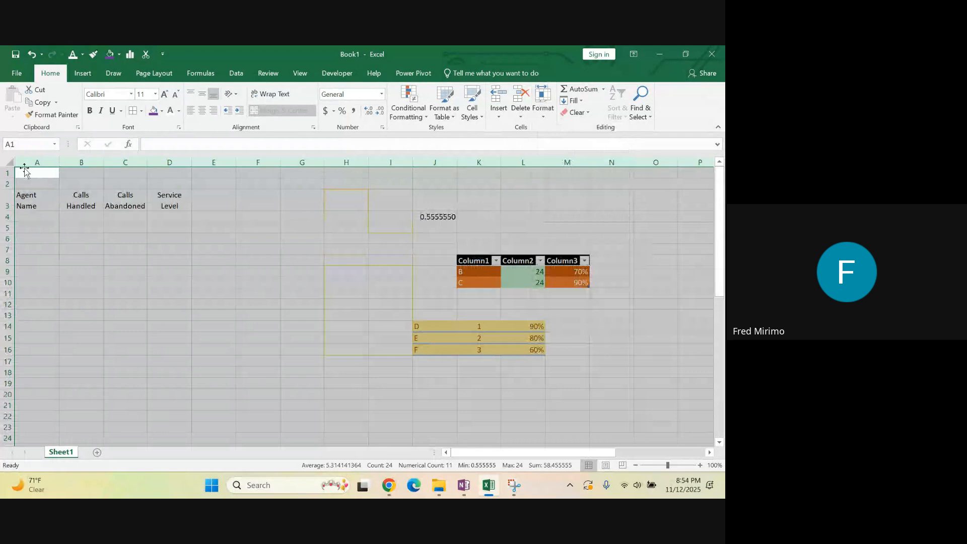
{"action": "left_click", "coordinate": [549, 115]}
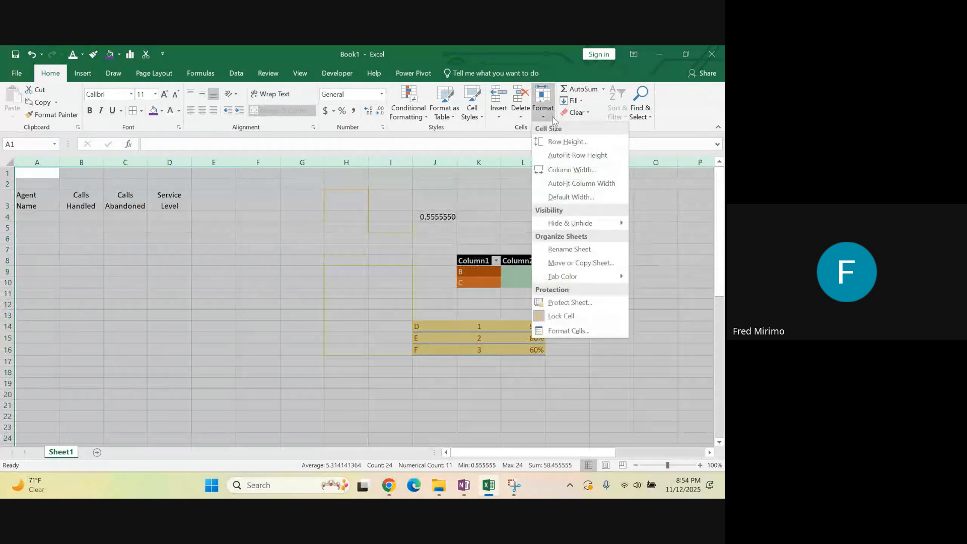
{"action": "left_click", "coordinate": [582, 185]}
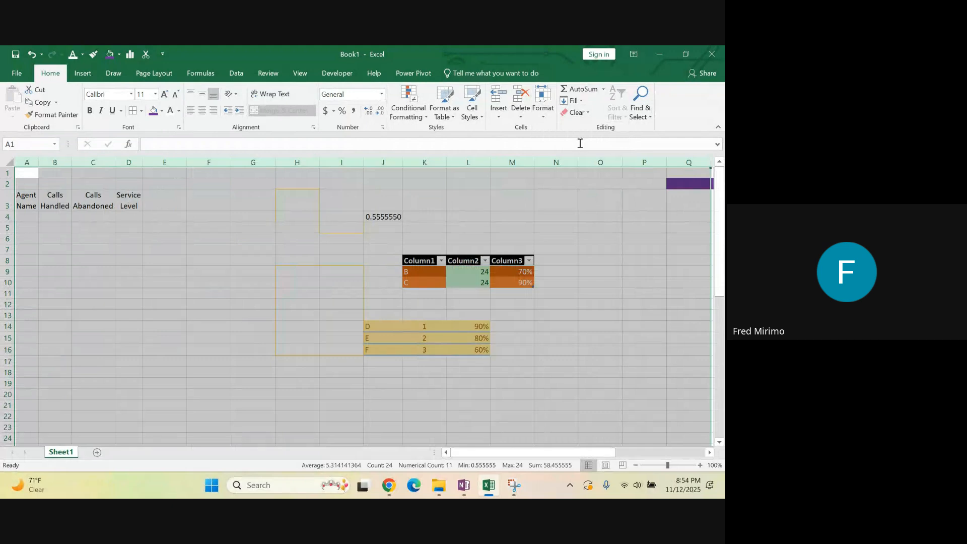
Select rows 4 and 5 and hide them
{"action": "left_click", "coordinate": [543, 104]}
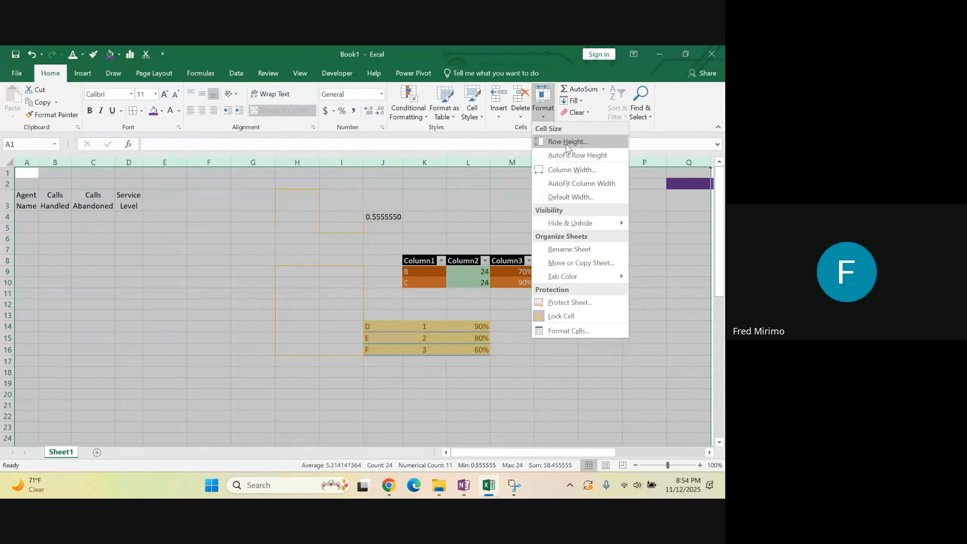
{"action": "mouse_move", "coordinate": [557, 230]}
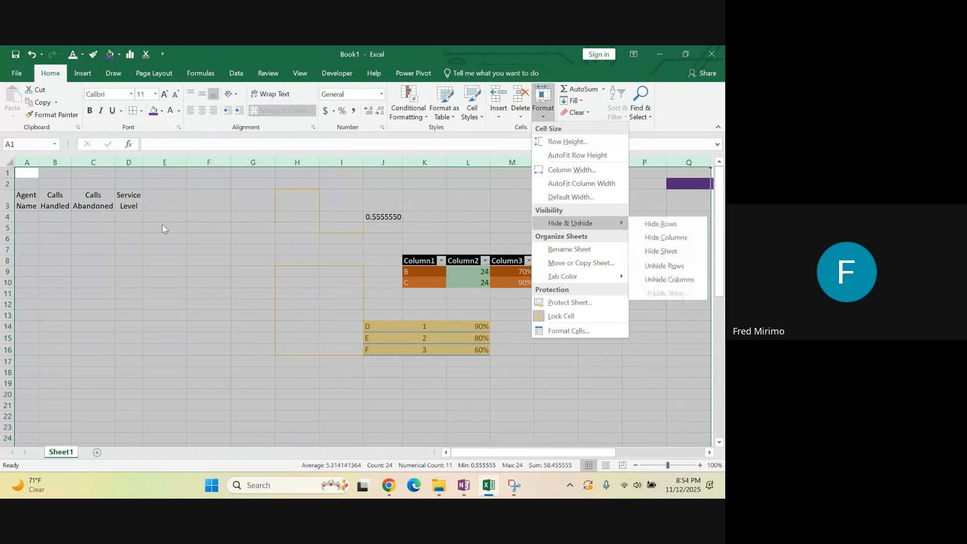
{"action": "left_click", "coordinate": [146, 248]}
{"action": "left_click", "coordinate": [139, 265]}
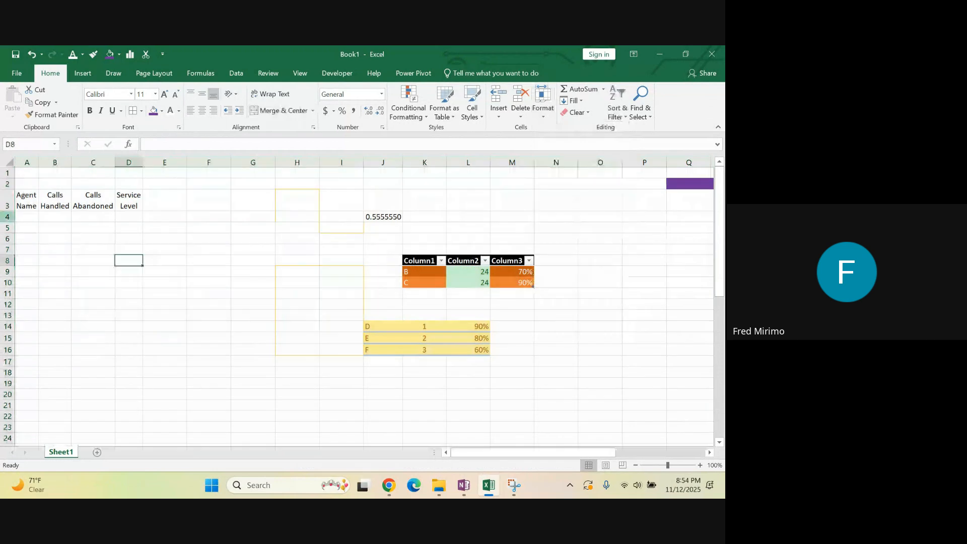
{"action": "left_click", "coordinate": [3, 217]}
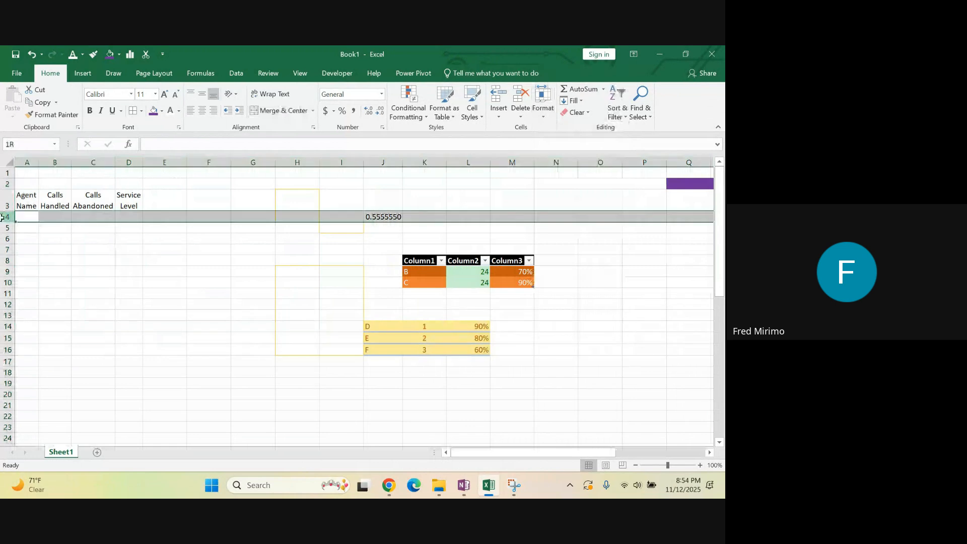
{"action": "key", "text": "shift+Down"}
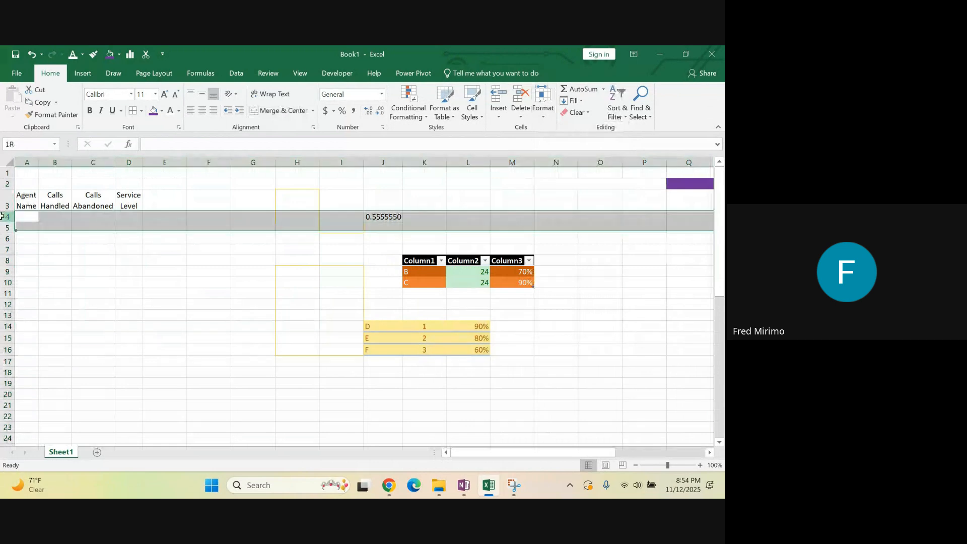
{"action": "left_click_drag", "start_coordinate": [3, 217], "coordinate": [3, 227]}
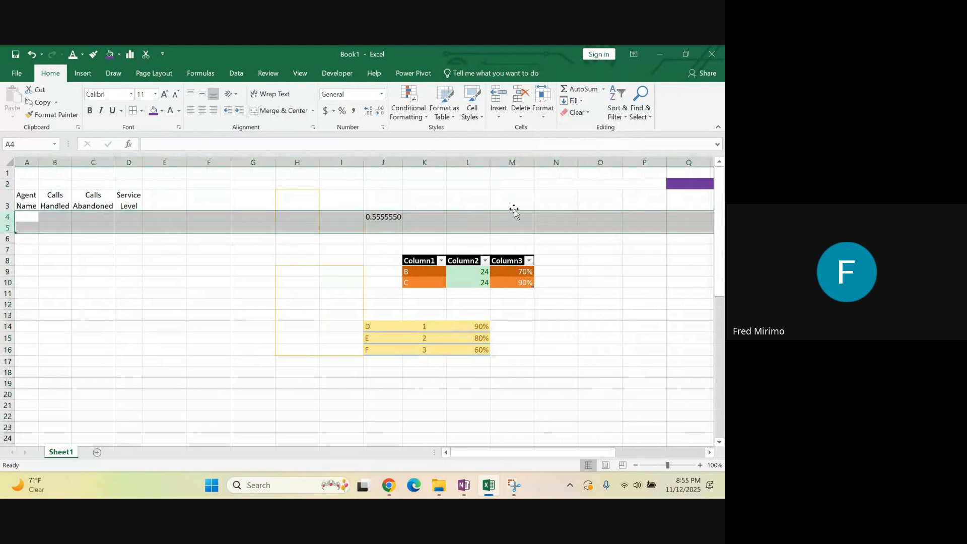
{"action": "left_click", "coordinate": [544, 117]}
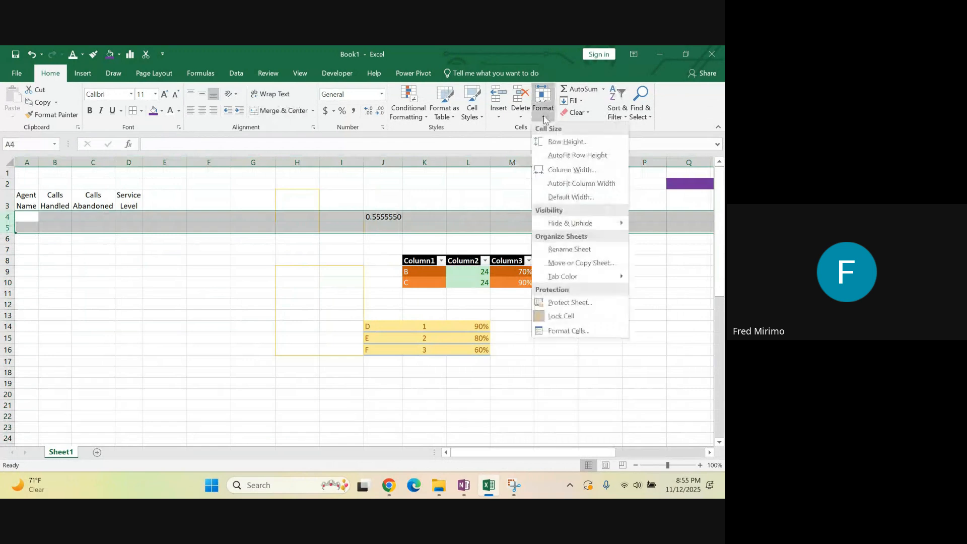
{"action": "mouse_move", "coordinate": [564, 224]}
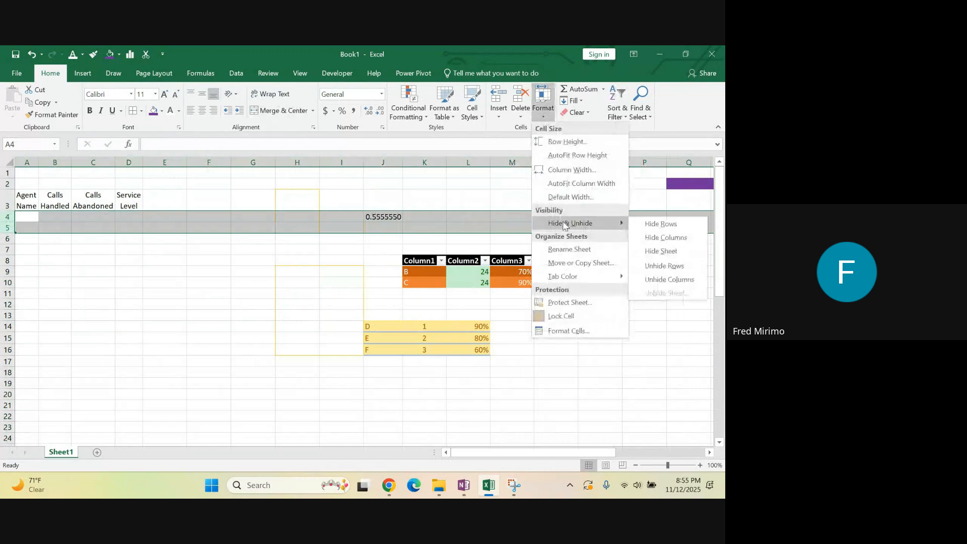
{"action": "left_click", "coordinate": [651, 224]}
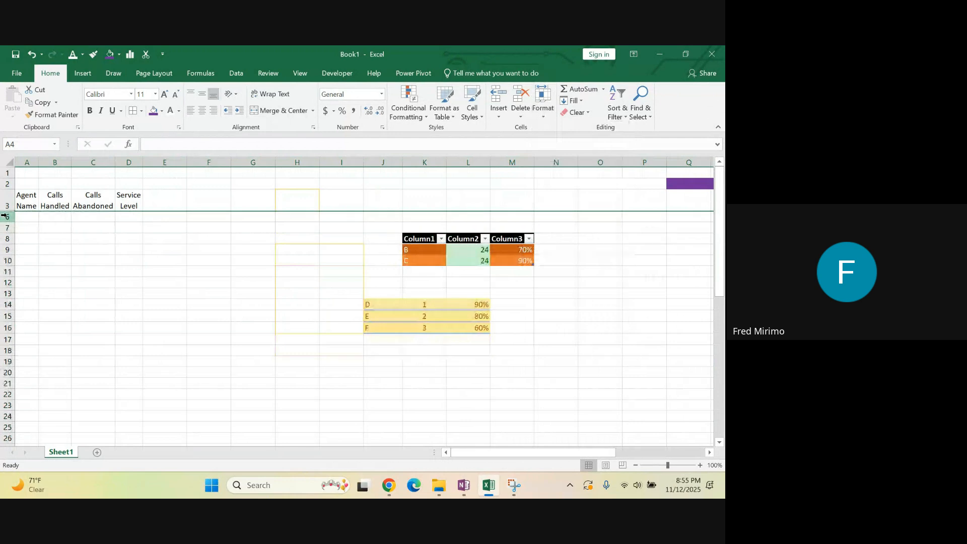
Unhide the hidden rows between rows 3 and 6
{"action": "left_click", "coordinate": [546, 117]}
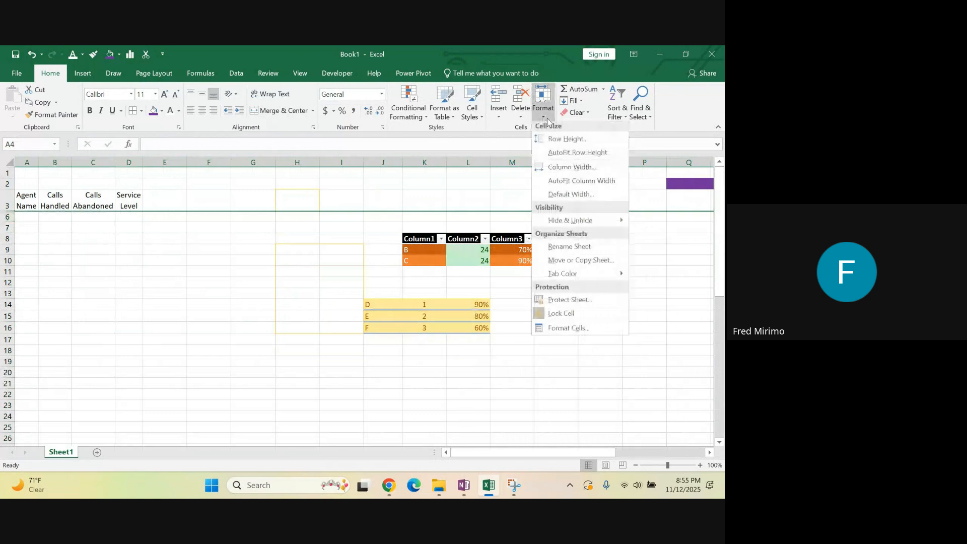
{"action": "left_click", "coordinate": [547, 119]}
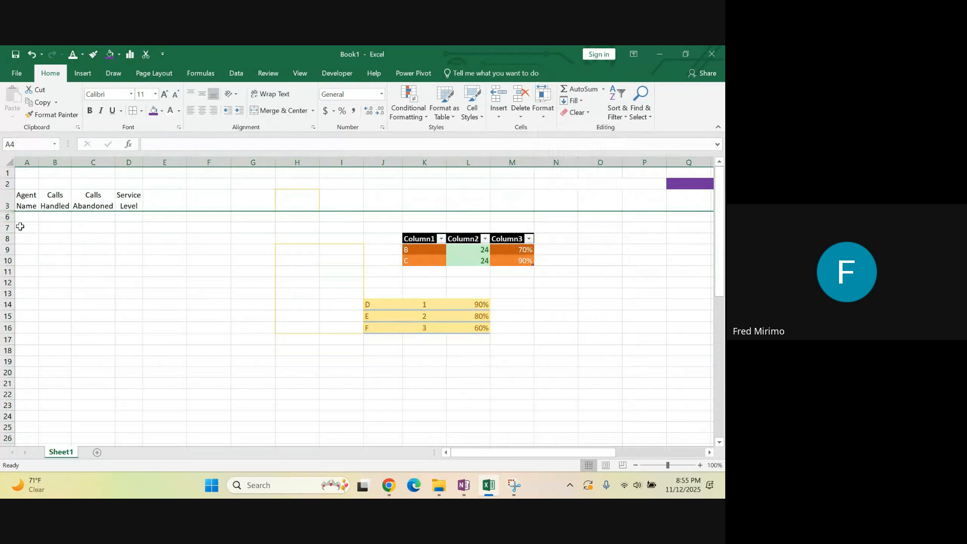
{"action": "left_click_drag", "start_coordinate": [6, 216], "coordinate": [8, 205]}
{"action": "right_click", "coordinate": [8, 205]}
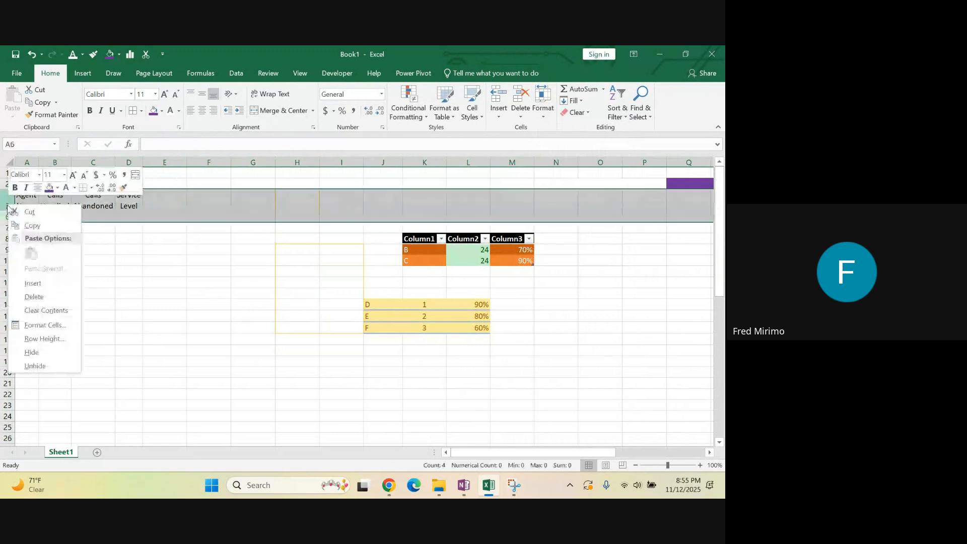
{"action": "left_click", "coordinate": [50, 366]}
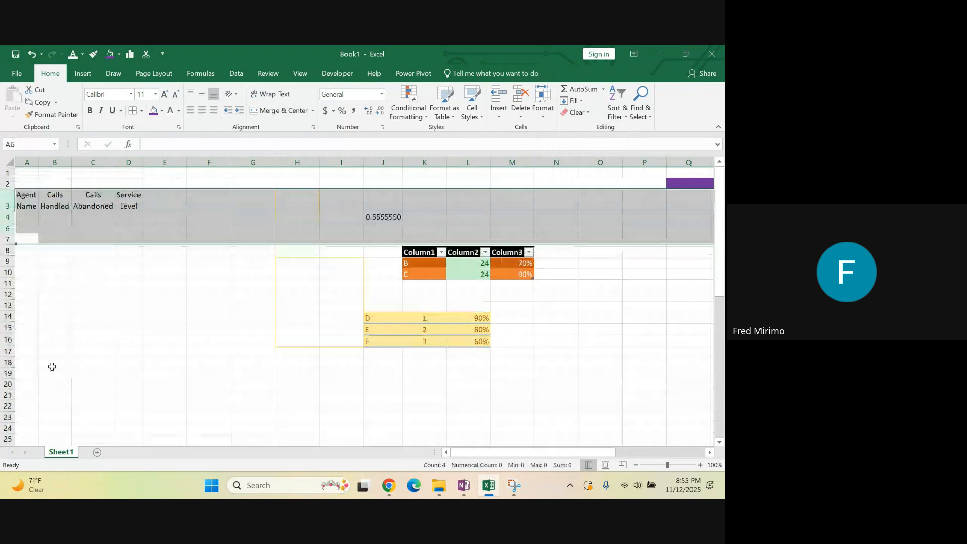
{"action": "left_click", "coordinate": [3, 216]}
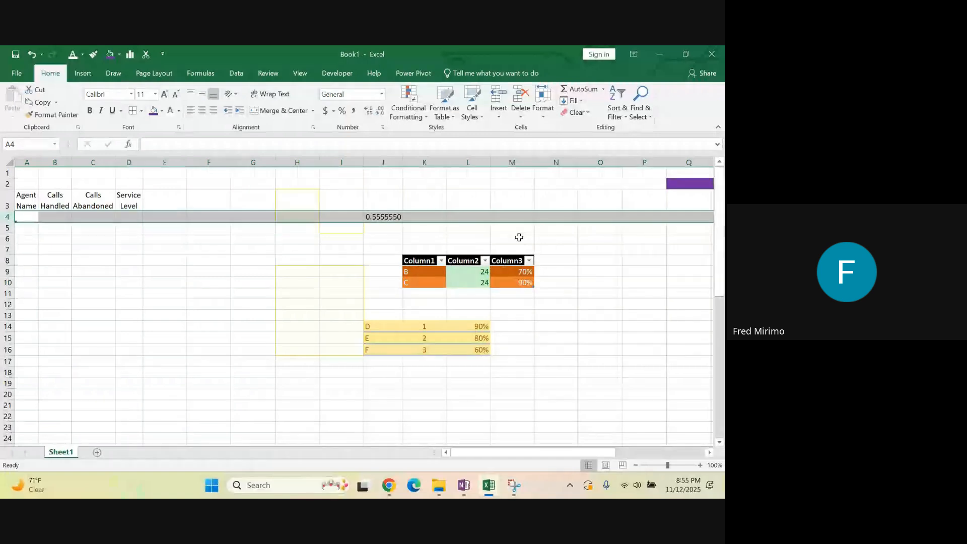
Select columns N and O and hide them
{"action": "left_click_drag", "start_coordinate": [468, 162], "coordinate": [672, 171]}
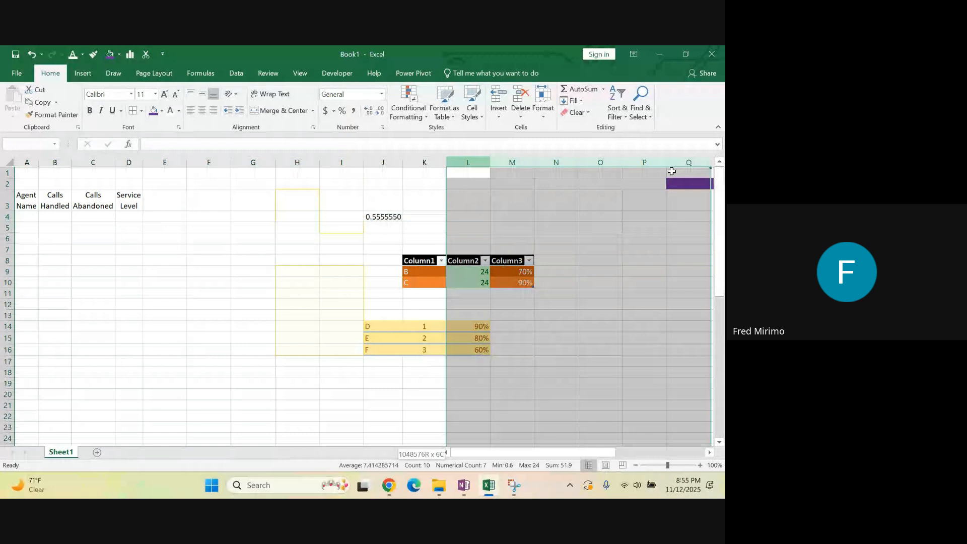
{"action": "left_click", "coordinate": [575, 162]}
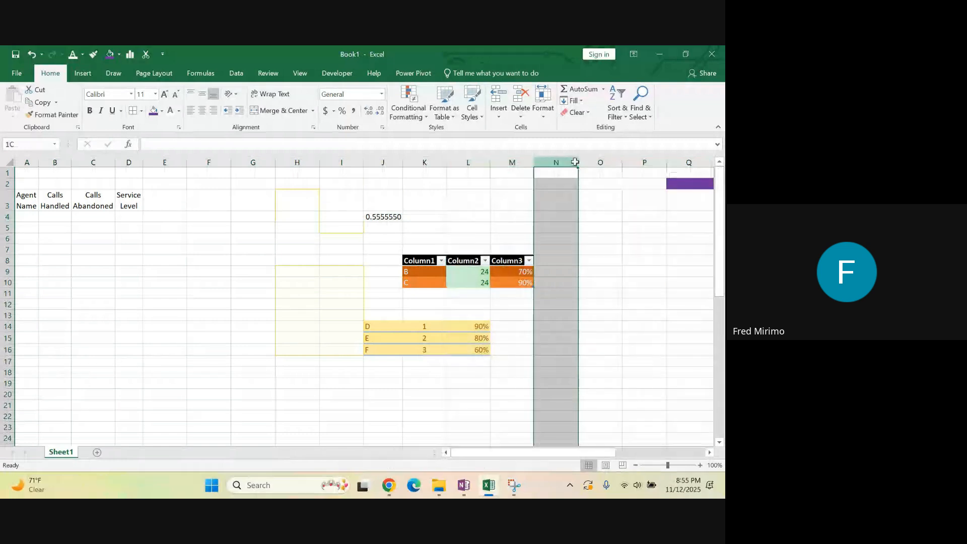
{"action": "left_click_drag", "start_coordinate": [574, 162], "coordinate": [577, 169]}
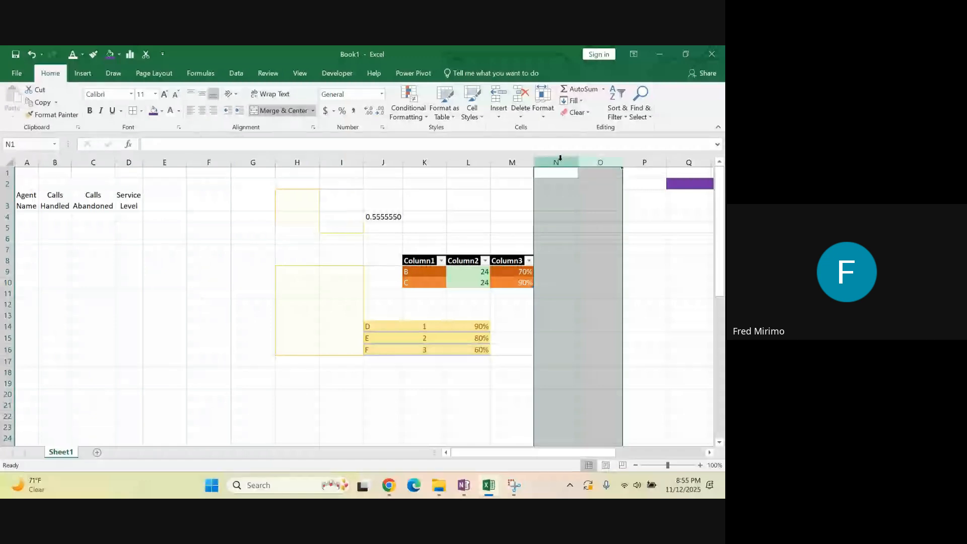
{"action": "right_click", "coordinate": [603, 162]}
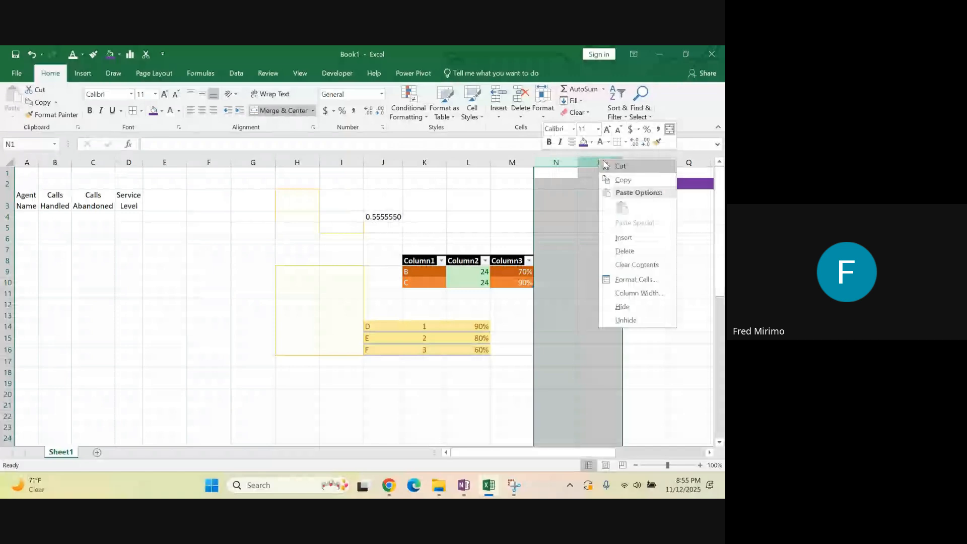
{"action": "left_click", "coordinate": [623, 306]}
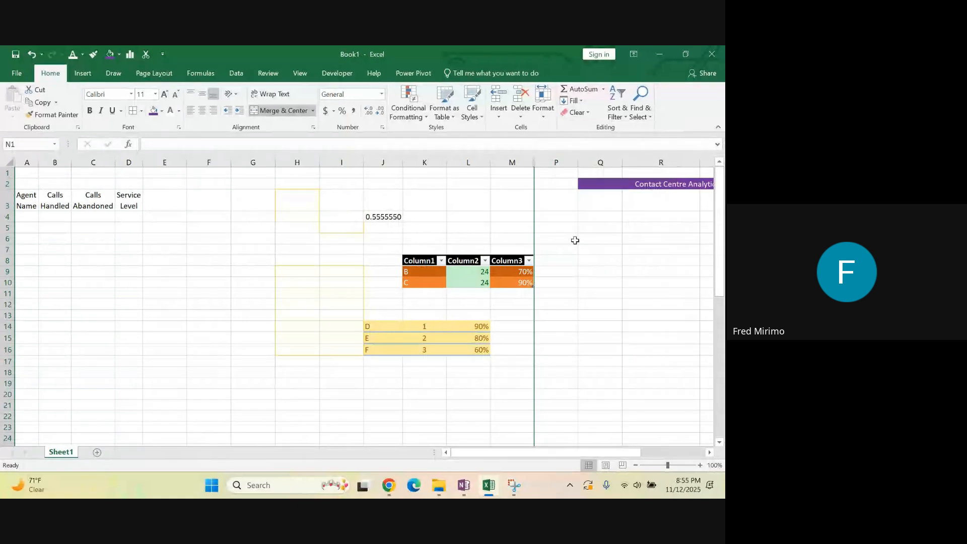
{"action": "left_click", "coordinate": [550, 202]}
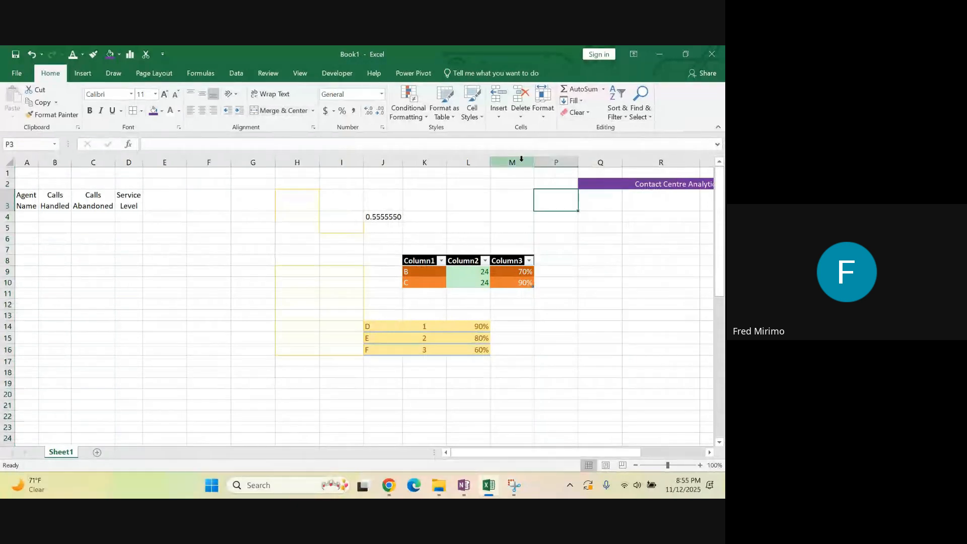
Unhide the hidden columns between columns M and P
{"action": "left_click_drag", "start_coordinate": [521, 159], "coordinate": [550, 162]}
{"action": "right_click", "coordinate": [550, 162]}
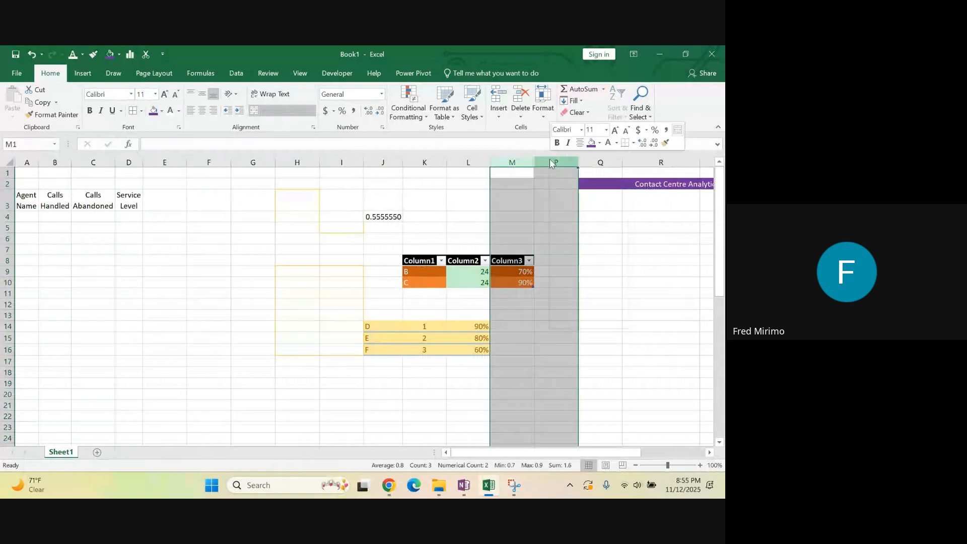
{"action": "left_click", "coordinate": [587, 322]}
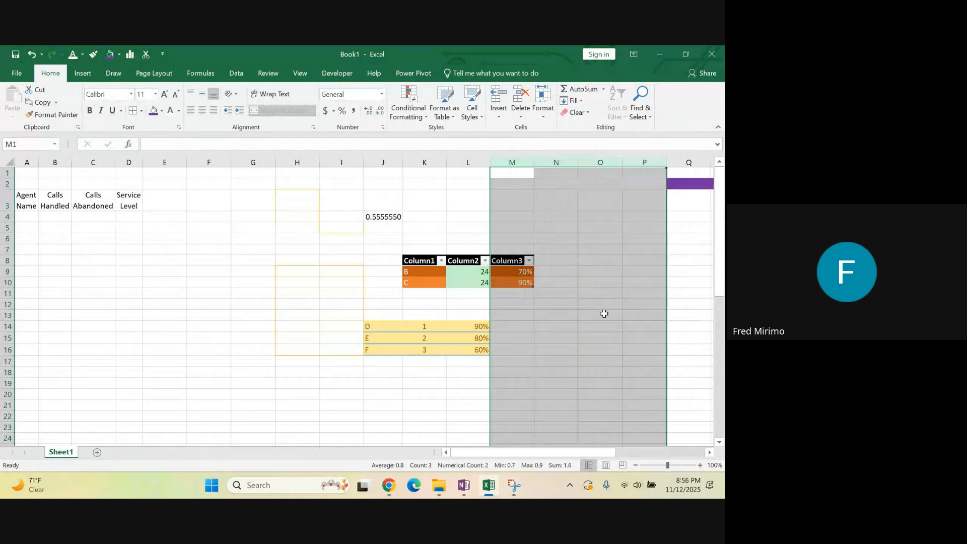
Switch to the OneNote notes and review the Cells Group and Editing Group sections
{"action": "mouse_move", "coordinate": [465, 485]}
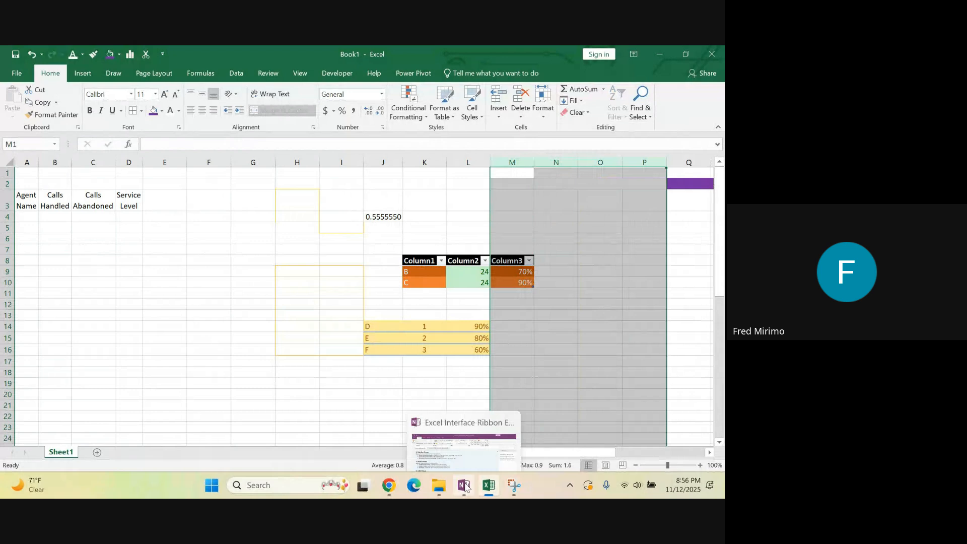
{"action": "left_click", "coordinate": [464, 485]}
{"action": "left_click_drag", "start_coordinate": [230, 346], "coordinate": [24, 315]}
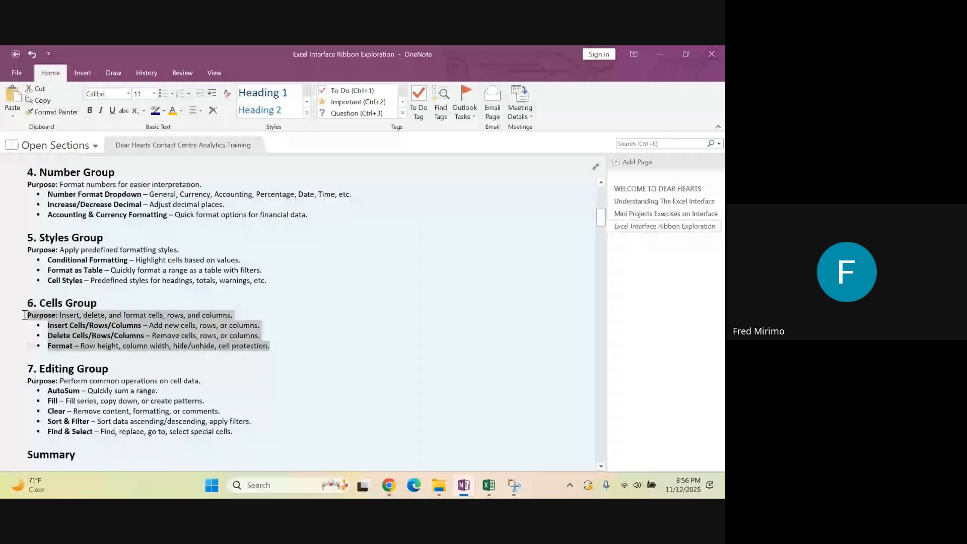
{"action": "left_click", "coordinate": [155, 376]}
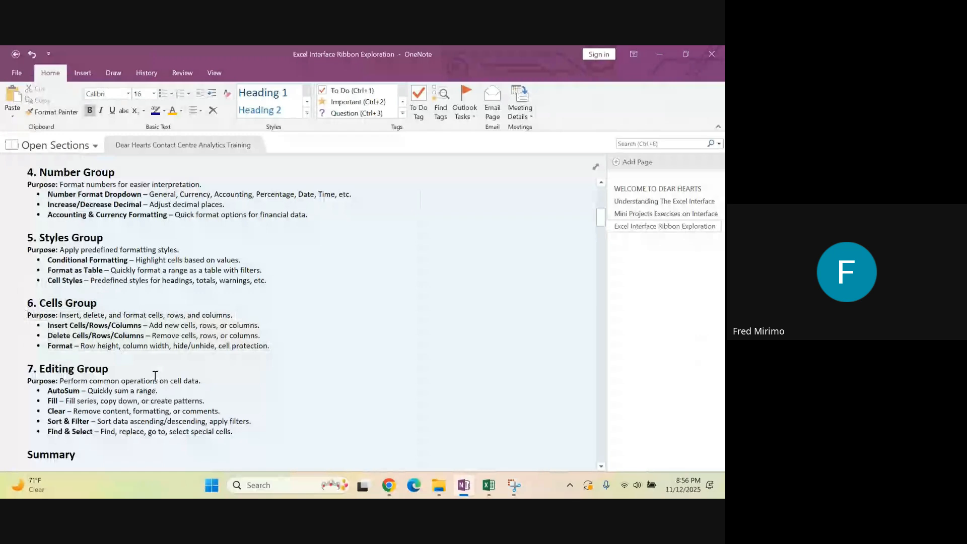
{"action": "scroll", "coordinate": [43, 357], "scroll_direction": "down", "scroll_amount": 2}
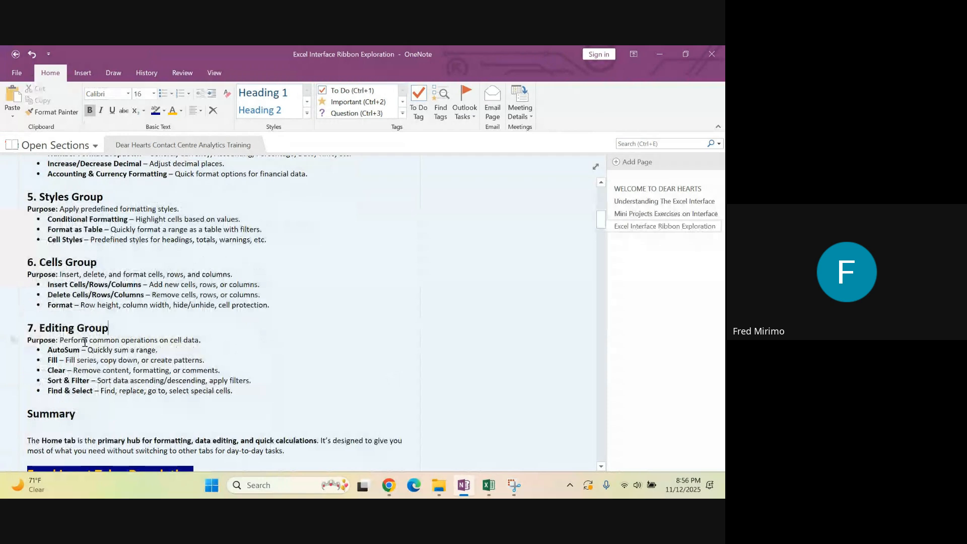
{"action": "left_click", "coordinate": [205, 341]}
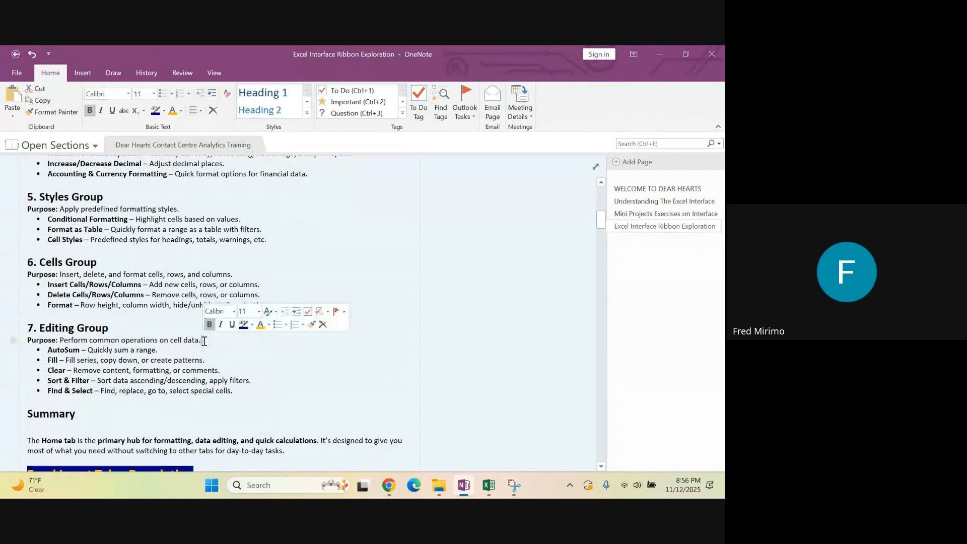
{"action": "left_click", "coordinate": [258, 380]}
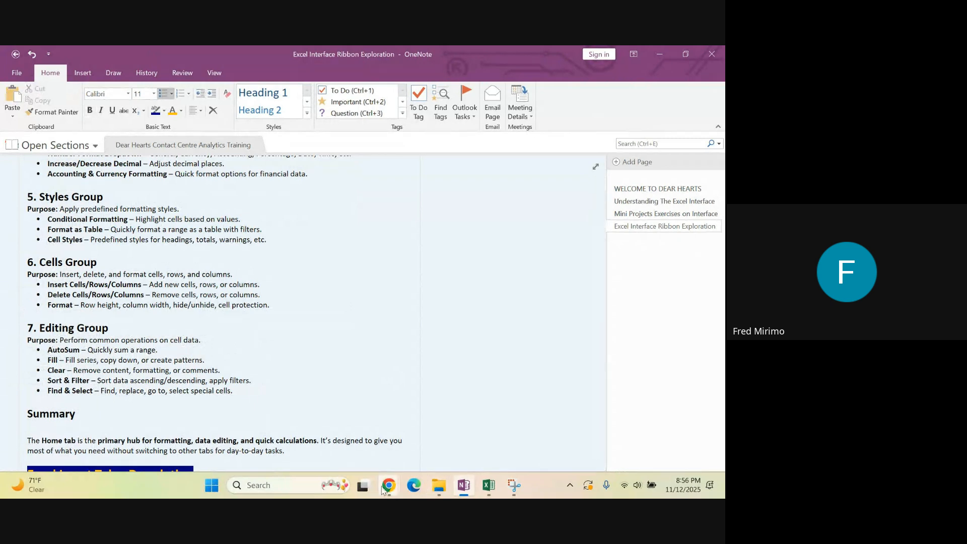
Switch to the Excel workbook and insert two blank rows above row 12
{"action": "left_click", "coordinate": [493, 485]}
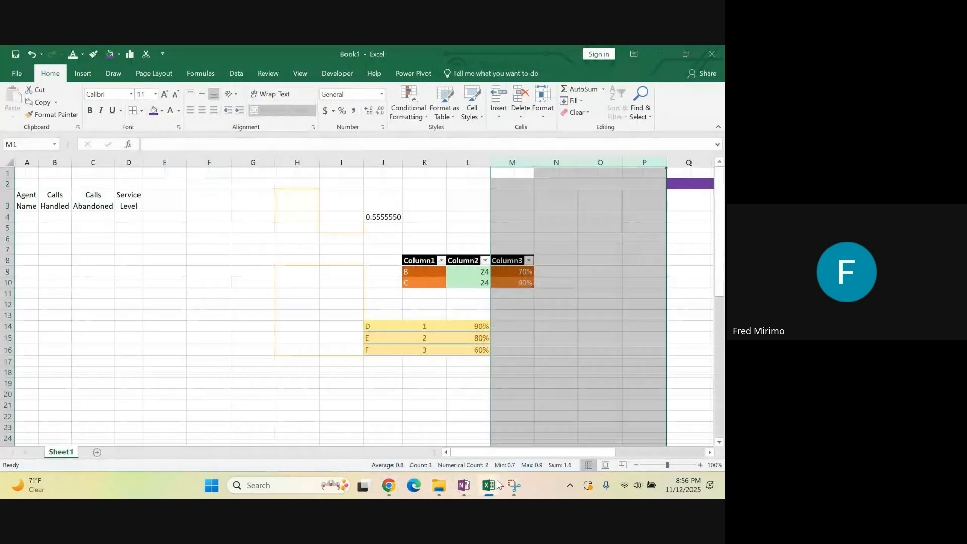
{"action": "left_click_drag", "start_coordinate": [476, 272], "coordinate": [477, 283]}
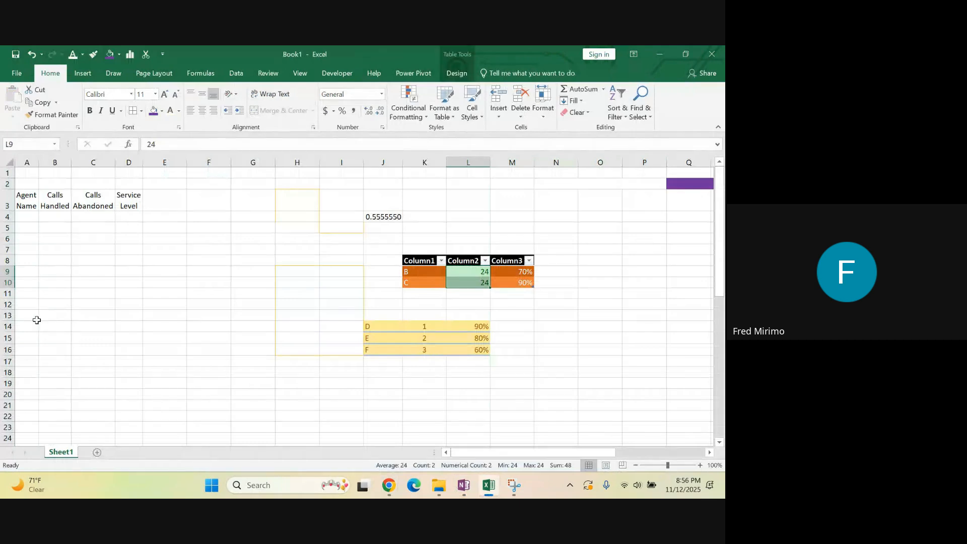
{"action": "left_click_drag", "start_coordinate": [7, 305], "coordinate": [9, 315]}
{"action": "right_click", "coordinate": [8, 315]}
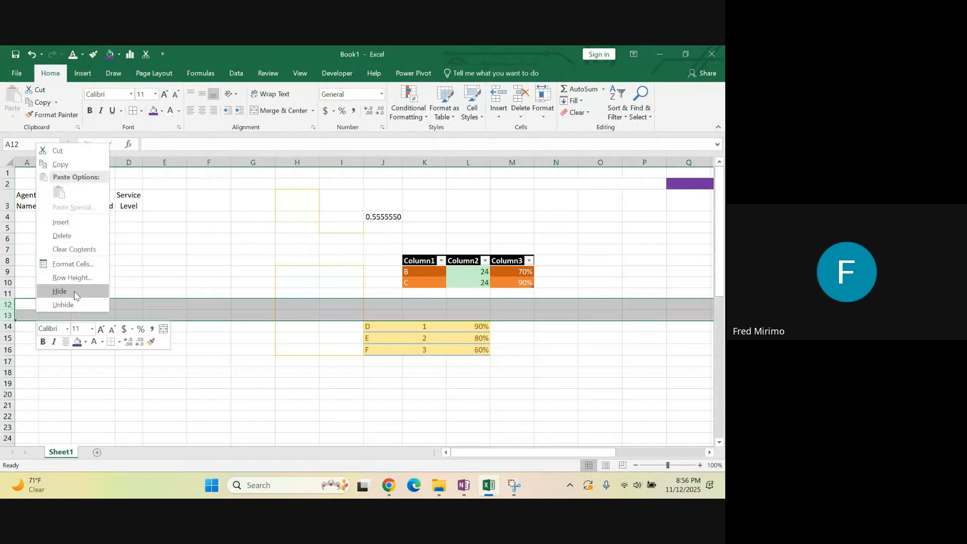
{"action": "left_click", "coordinate": [60, 224]}
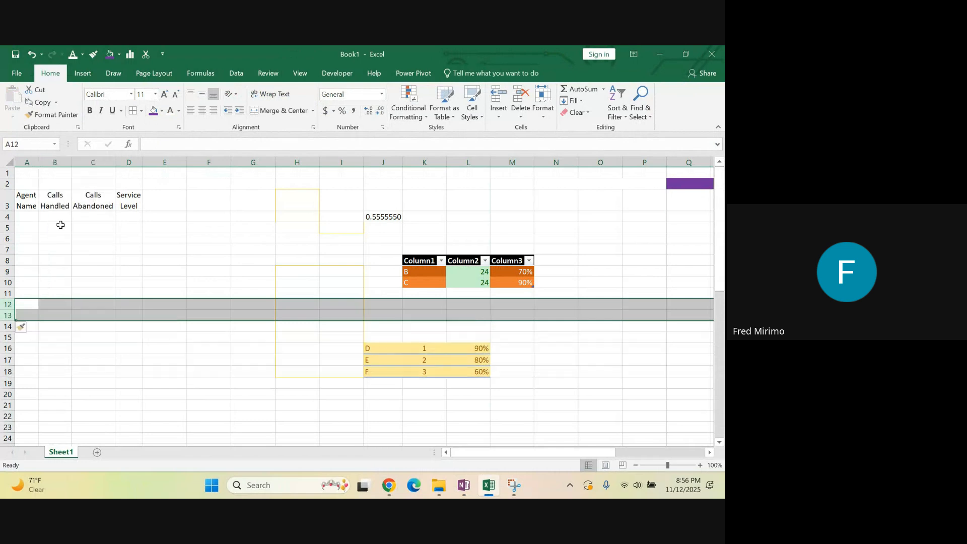
Total the Column2 values with AutoSum in cell L11
{"action": "left_click", "coordinate": [411, 271]}
{"action": "left_click", "coordinate": [418, 283]}
{"action": "left_click", "coordinate": [469, 293]}
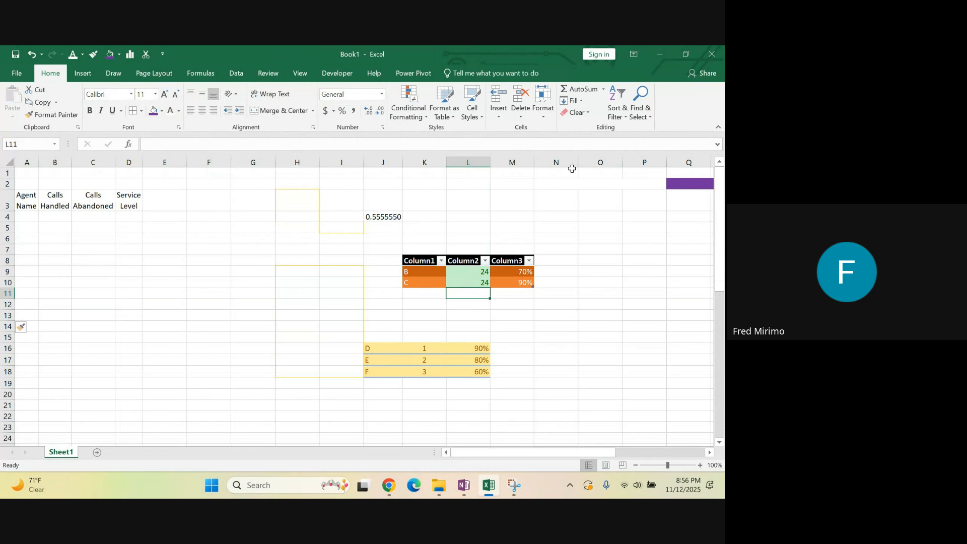
{"action": "left_click", "coordinate": [586, 91]}
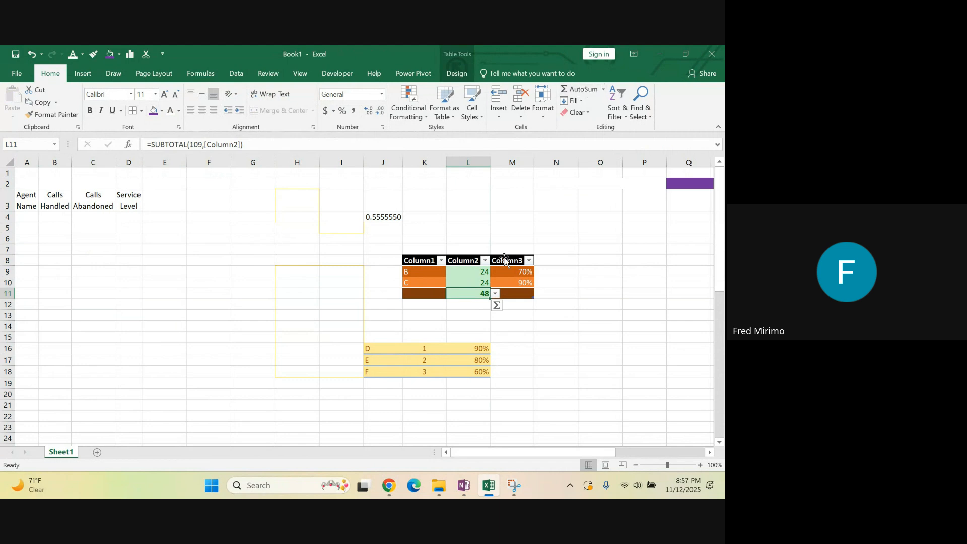
Examine the AutoSum result in L11 and its formula, expanding and collapsing the formula bar
{"action": "left_click", "coordinate": [441, 324]}
{"action": "left_click", "coordinate": [474, 294]}
{"action": "left_click", "coordinate": [481, 282]}
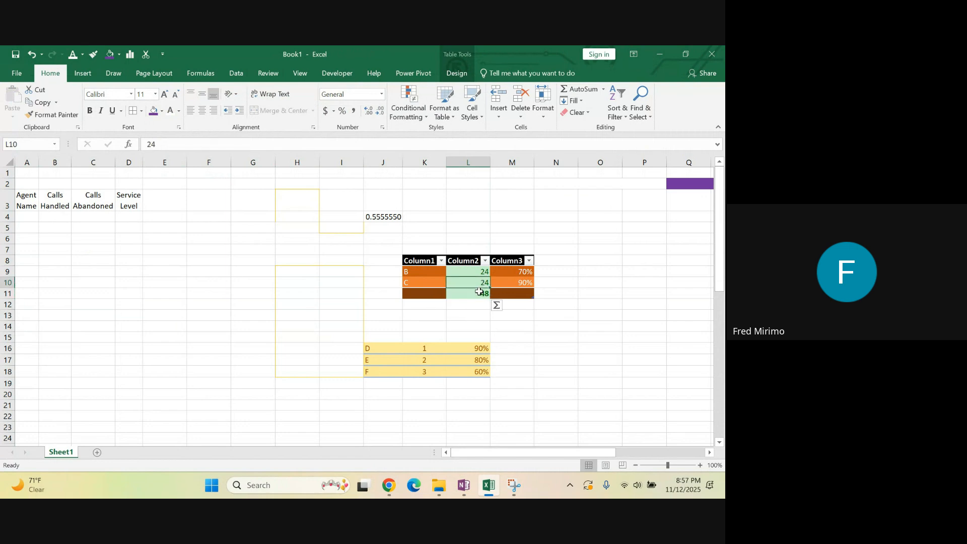
{"action": "left_click", "coordinate": [477, 294]}
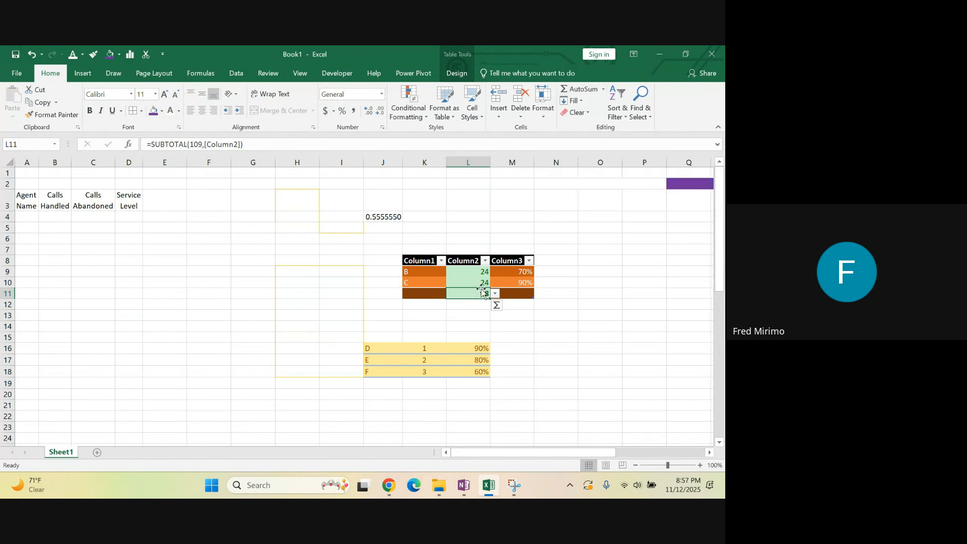
{"action": "left_click", "coordinate": [249, 144]}
{"action": "left_click_drag", "start_coordinate": [243, 144], "coordinate": [146, 147]}
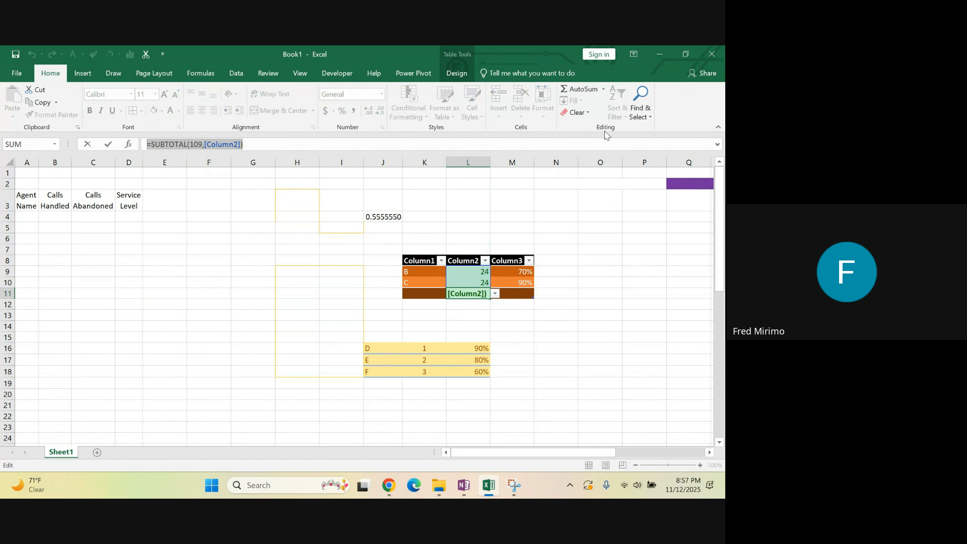
{"action": "left_click", "coordinate": [718, 146]}
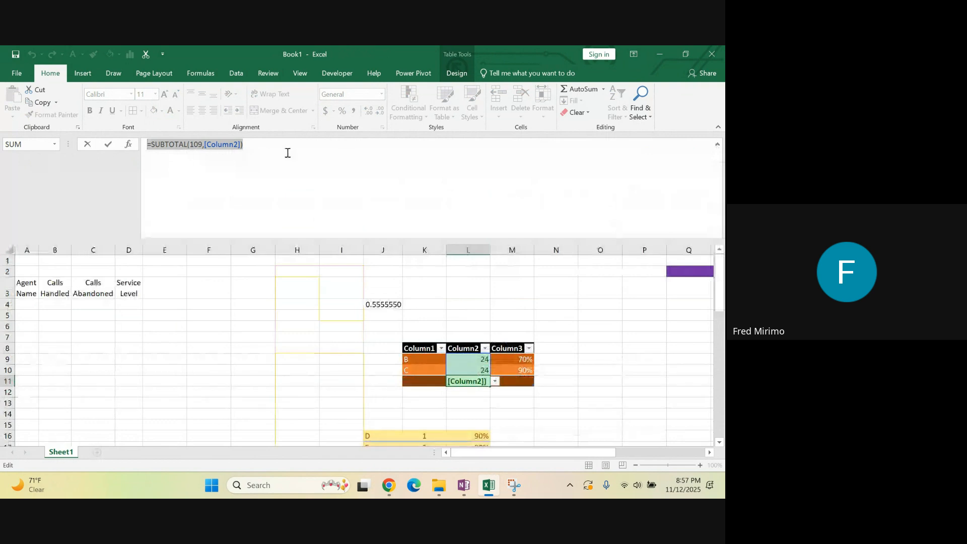
{"action": "left_click", "coordinate": [253, 147]}
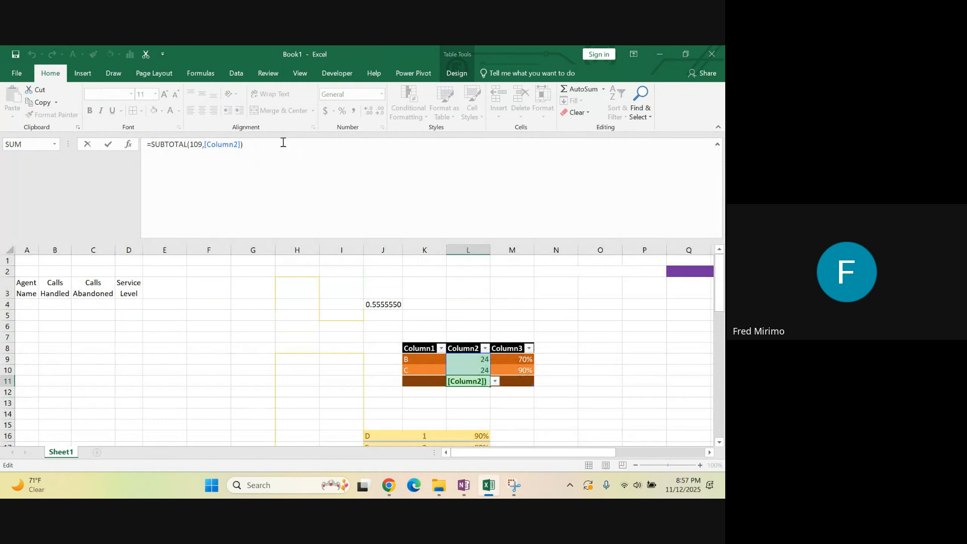
{"action": "left_click_drag", "start_coordinate": [247, 145], "coordinate": [149, 147]}
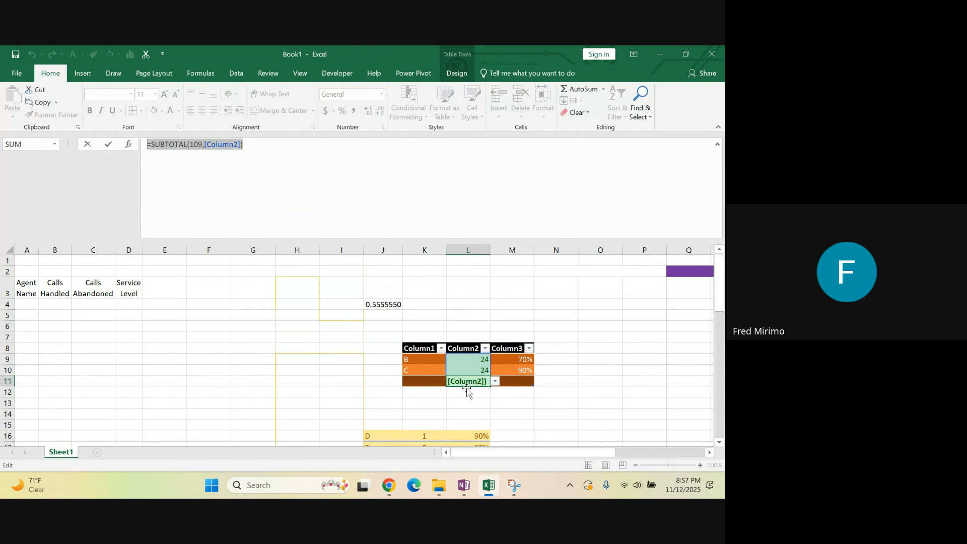
{"action": "left_click", "coordinate": [718, 145]}
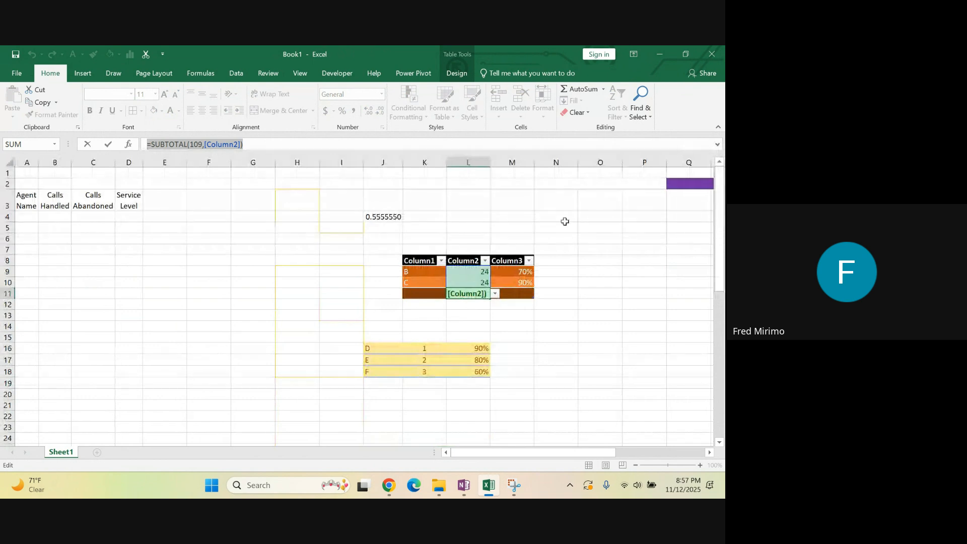
{"action": "type", "text": "="}
{"action": "left_click", "coordinate": [556, 250]}
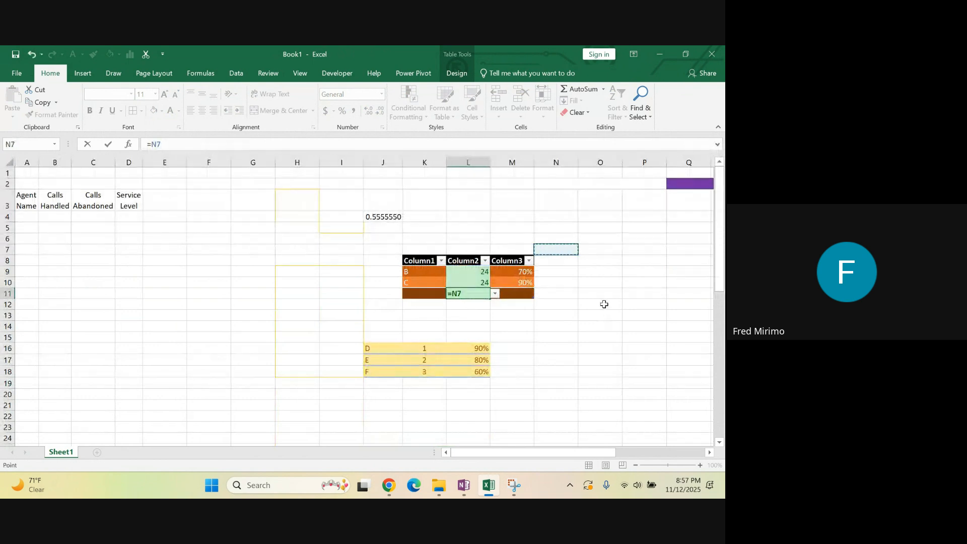
{"action": "key", "text": "Escape"}
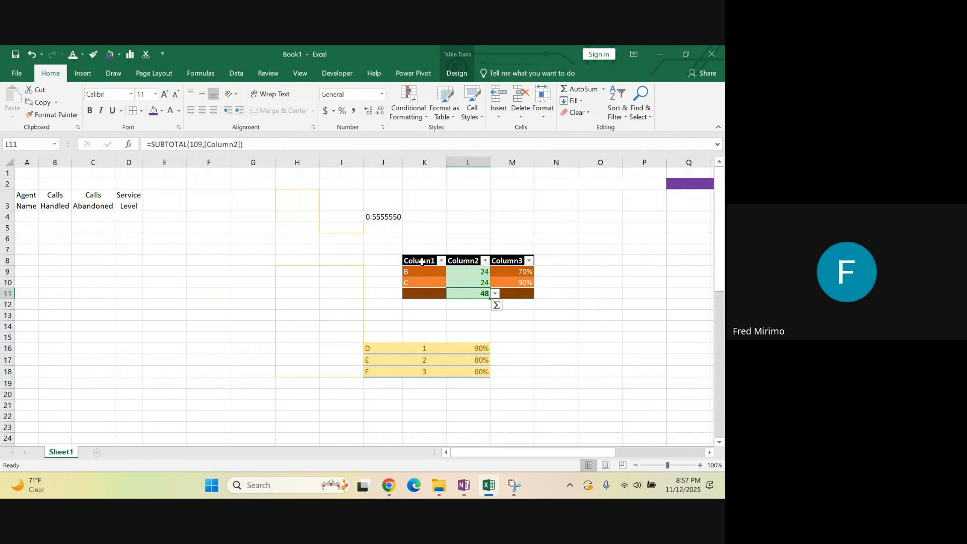
Clear only the contents of the table range K9:M11, and undo the clearing
{"action": "left_click_drag", "start_coordinate": [427, 272], "coordinate": [515, 292]}
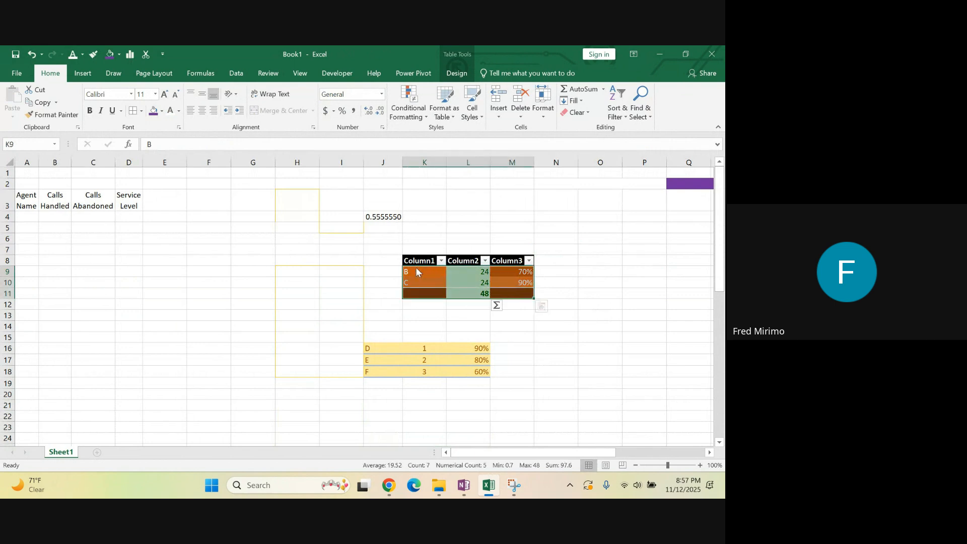
{"action": "left_click_drag", "start_coordinate": [417, 272], "coordinate": [521, 288]}
{"action": "left_click", "coordinate": [576, 113]}
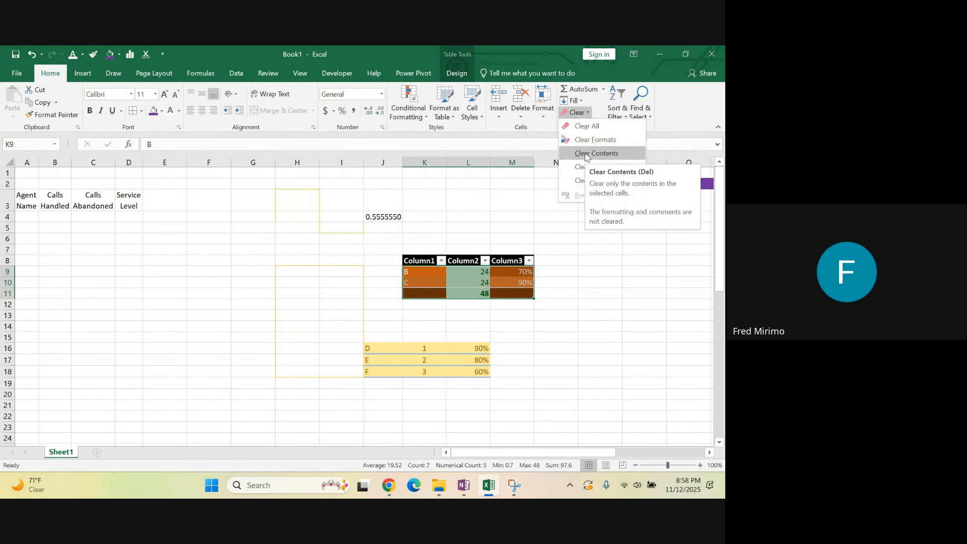
{"action": "left_click", "coordinate": [586, 154]}
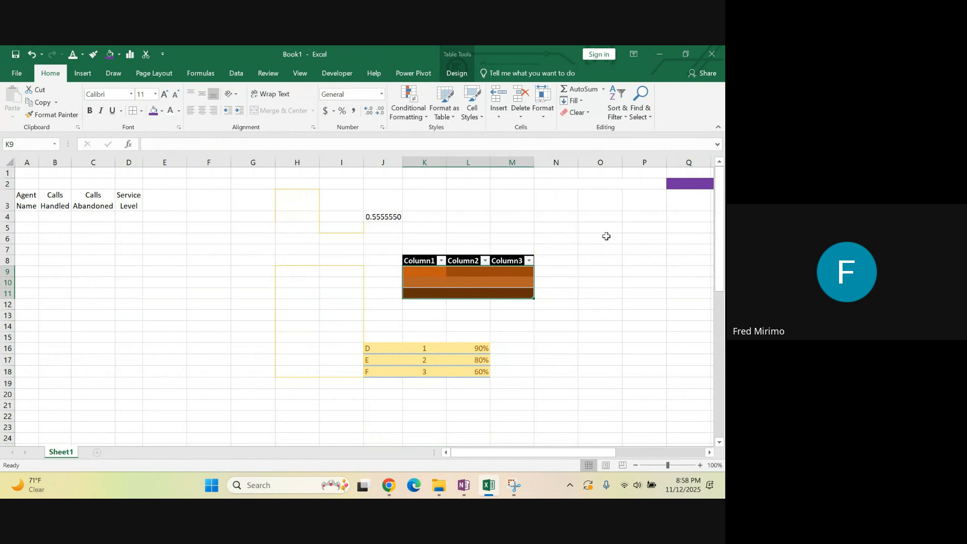
{"action": "left_click", "coordinate": [32, 54]}
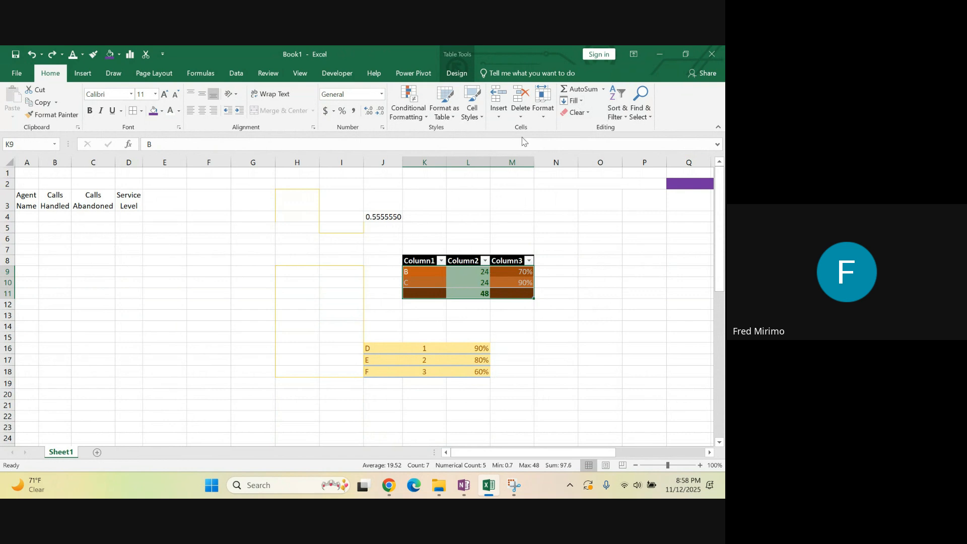
View the Sort & Filter options available for the selected table range
{"action": "left_click", "coordinate": [625, 121]}
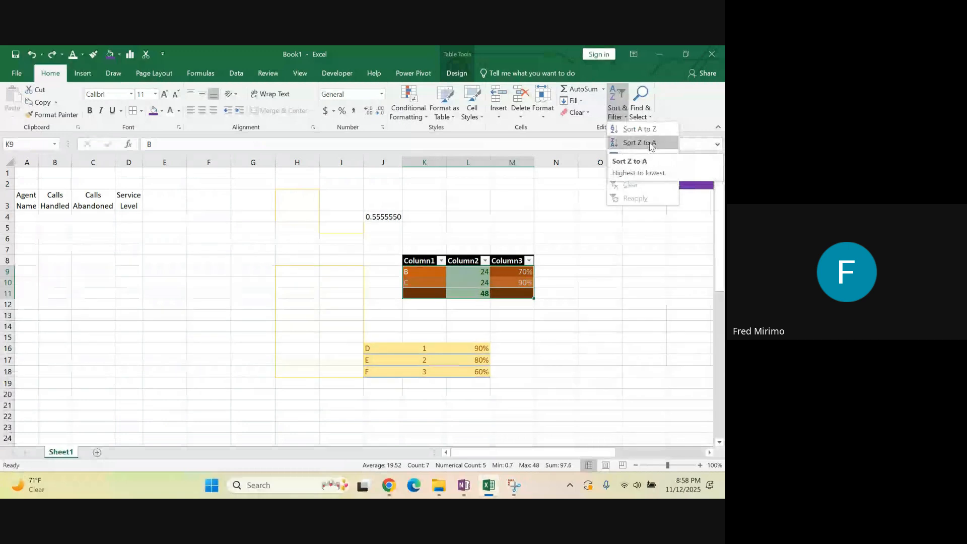
{"action": "left_click", "coordinate": [488, 326]}
{"action": "left_click", "coordinate": [476, 315]}
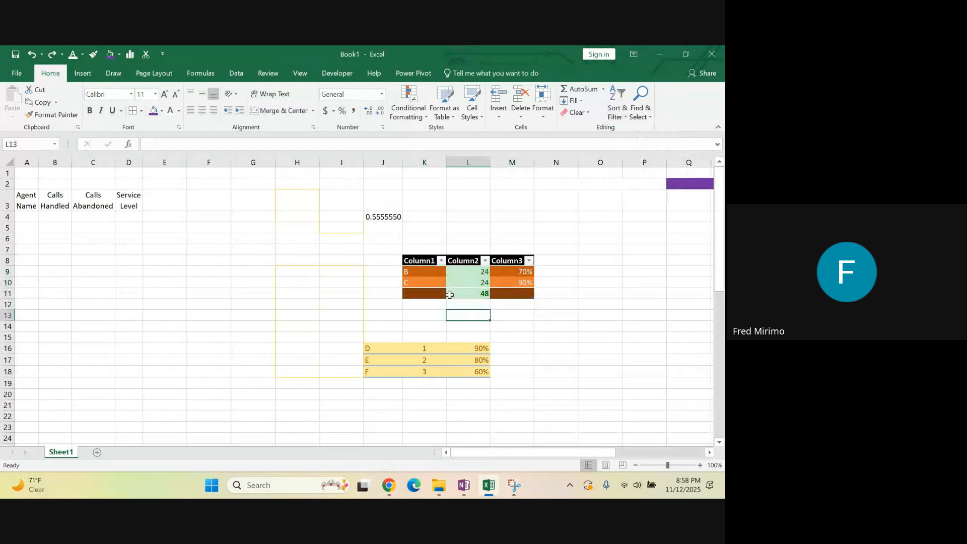
Delete row 11, which holds the table's total
{"action": "left_click", "coordinate": [7, 293]}
{"action": "right_click", "coordinate": [7, 294]}
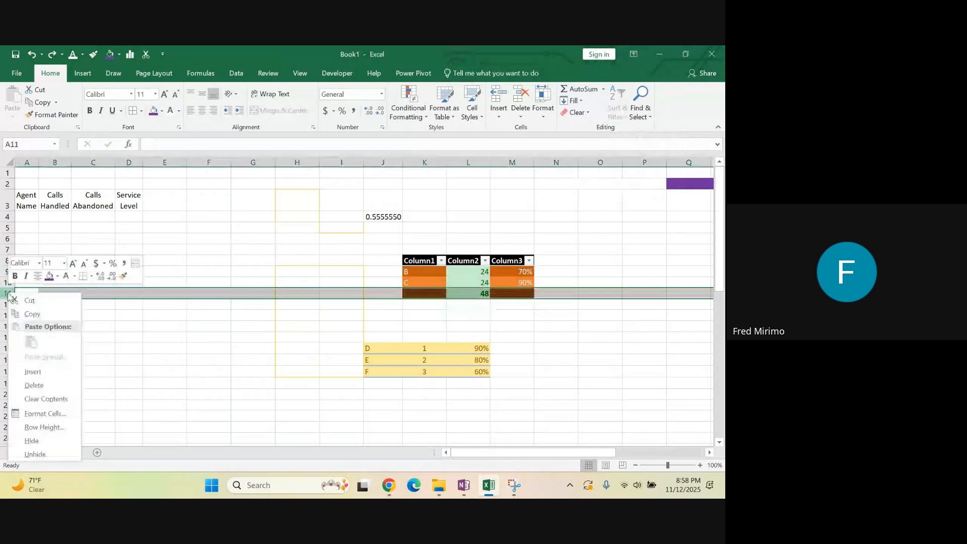
{"action": "left_click", "coordinate": [49, 390]}
{"action": "left_click", "coordinate": [472, 269]}
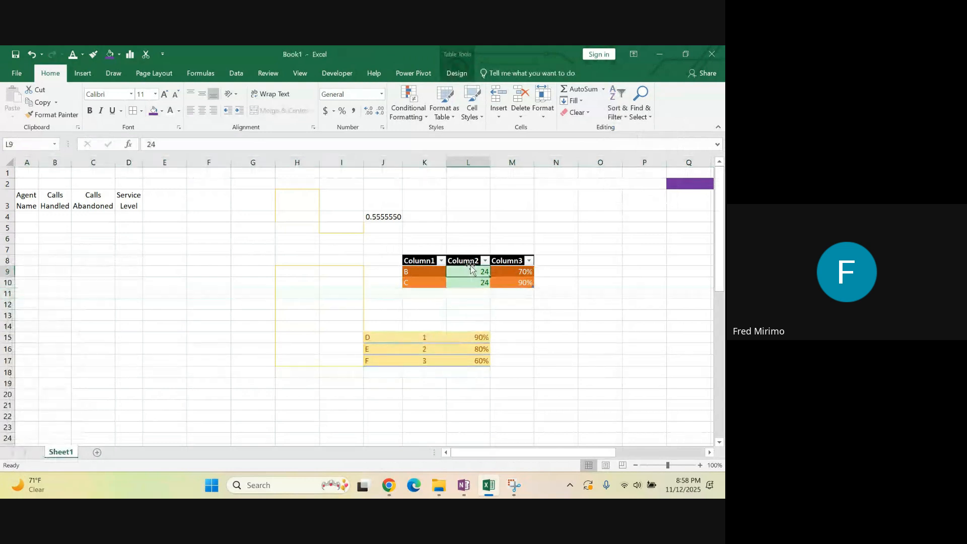
Add entries D and E under Column1 in cells K11 and K12
{"action": "left_click", "coordinate": [419, 291]}
{"action": "type", "text": "D"}
{"action": "key", "text": "Return"}
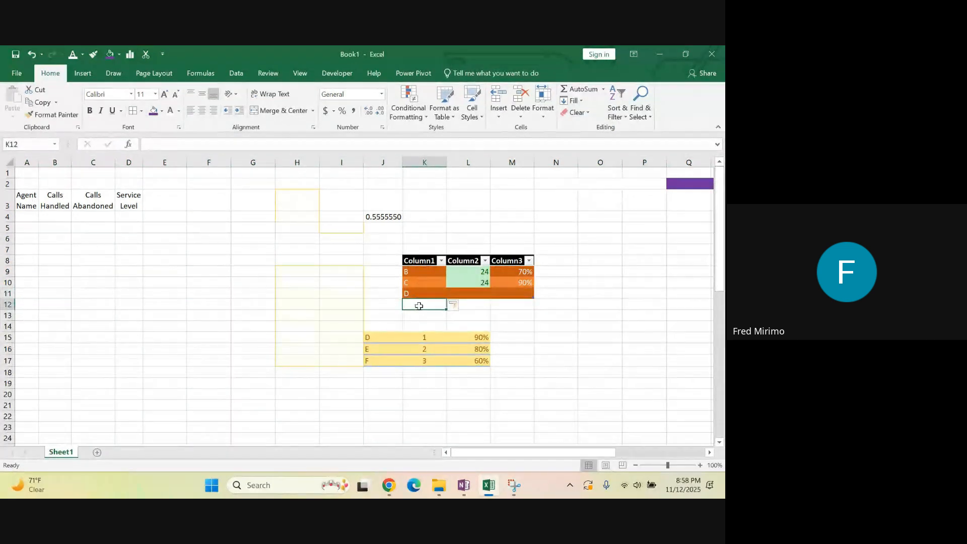
{"action": "type", "text": "E"}
{"action": "left_click", "coordinate": [475, 314]}
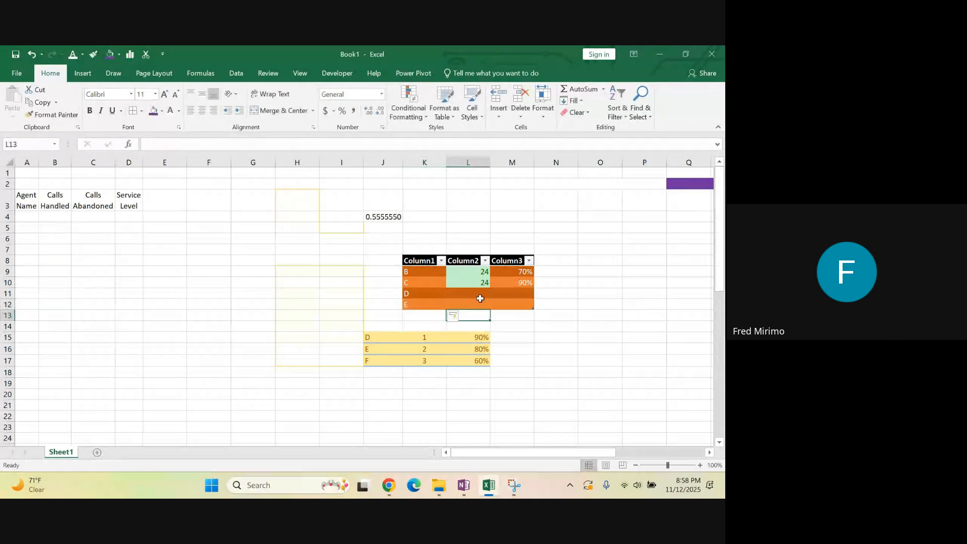
Enter 30 for D and 36 for E under Column2 in cells L11 and L12
{"action": "left_click", "coordinate": [478, 292]}
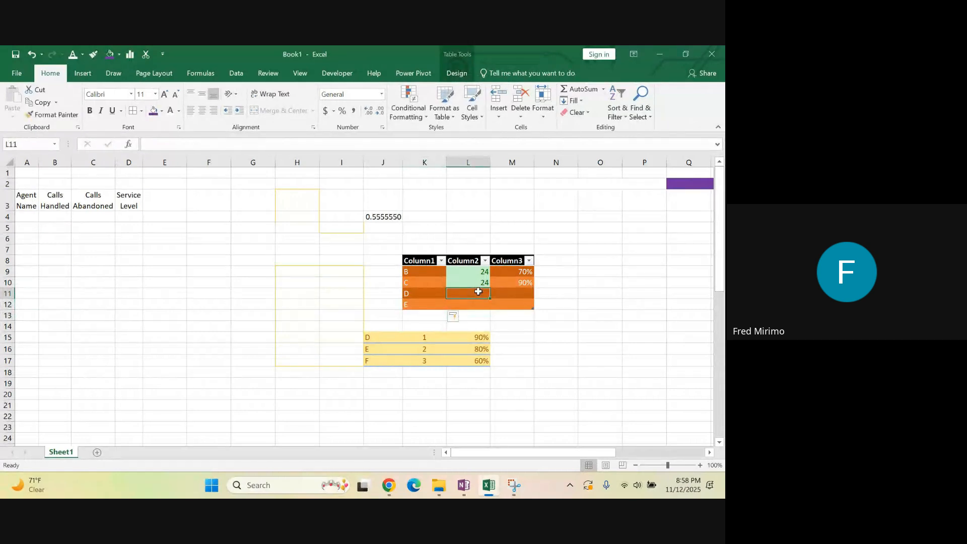
{"action": "type", "text": "30"}
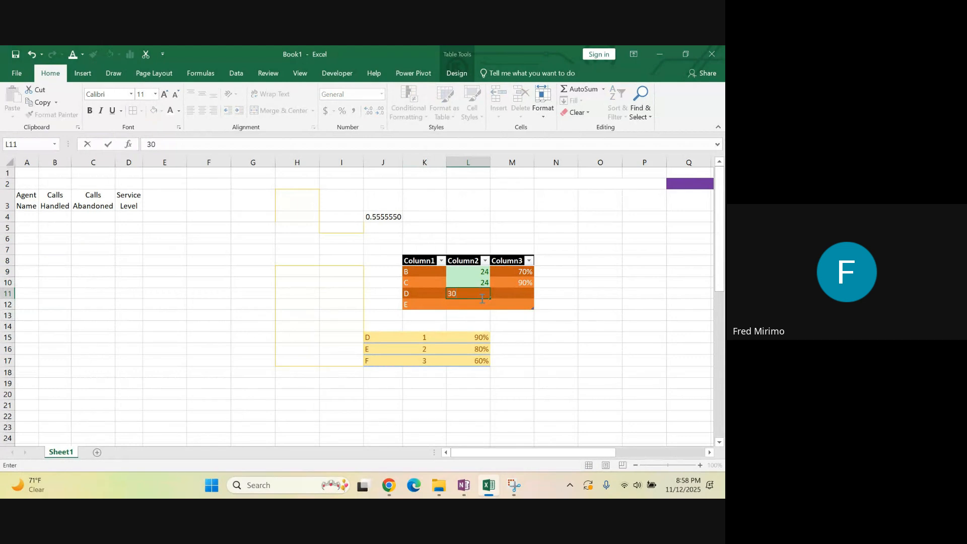
{"action": "left_click", "coordinate": [477, 305]}
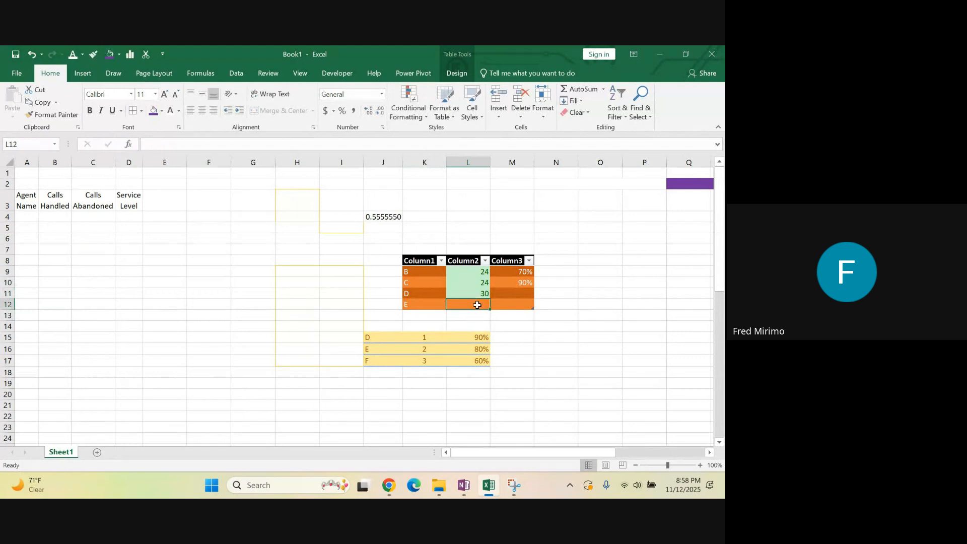
{"action": "type", "text": "36"}
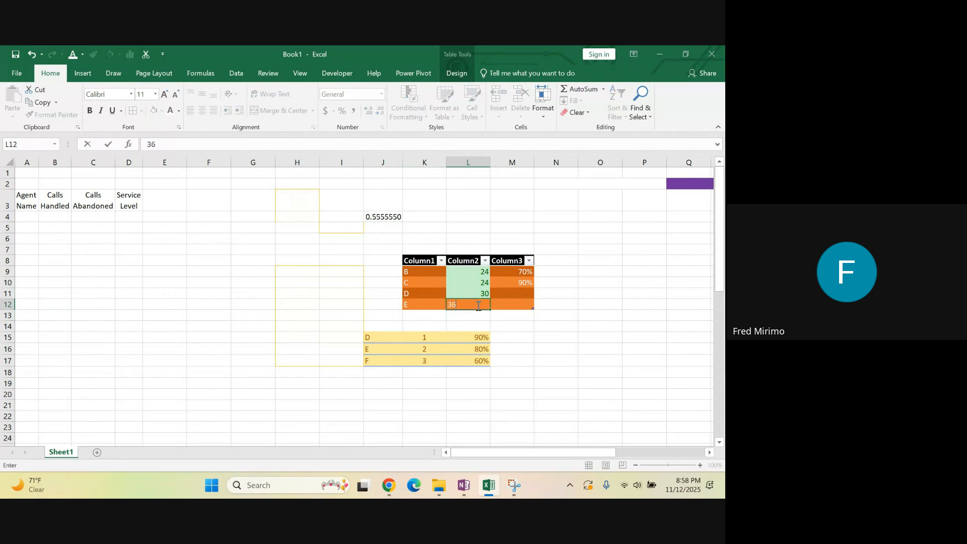
{"action": "left_click", "coordinate": [475, 317]}
{"action": "left_click", "coordinate": [482, 304]}
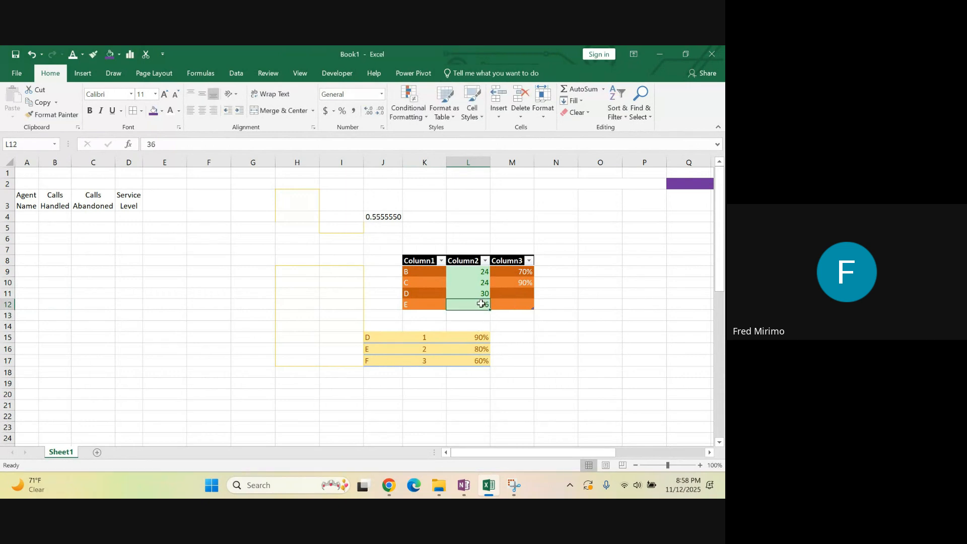
Enter 50% for D and 40% for E under Column3 in cells M11 and M12
{"action": "left_click", "coordinate": [563, 297]}
{"action": "left_click", "coordinate": [518, 291]}
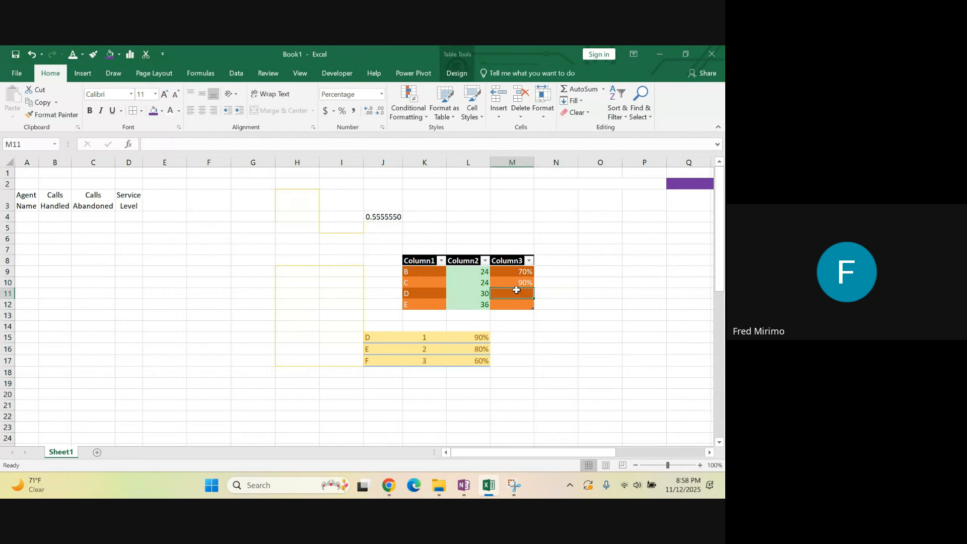
{"action": "type", "text": "50"}
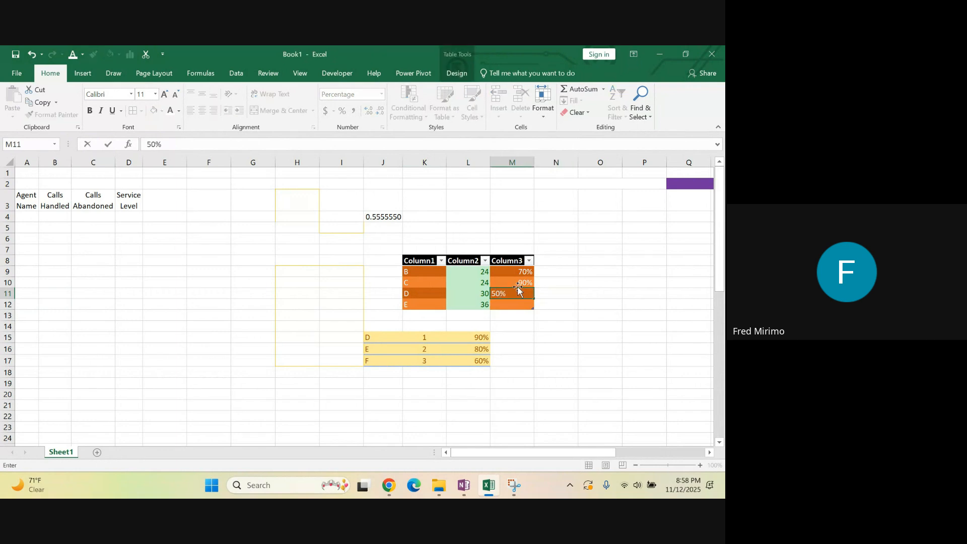
{"action": "left_click", "coordinate": [510, 306]}
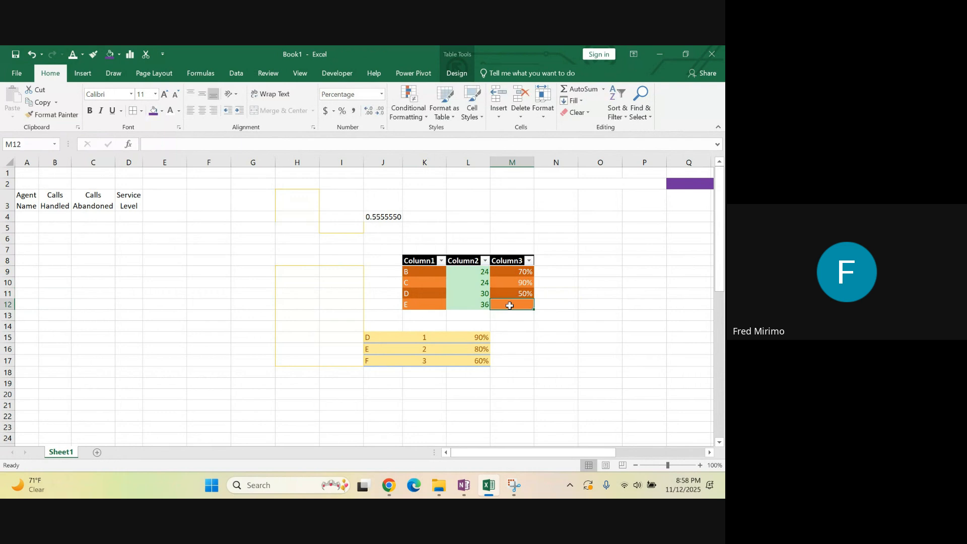
{"action": "type", "text": "40"}
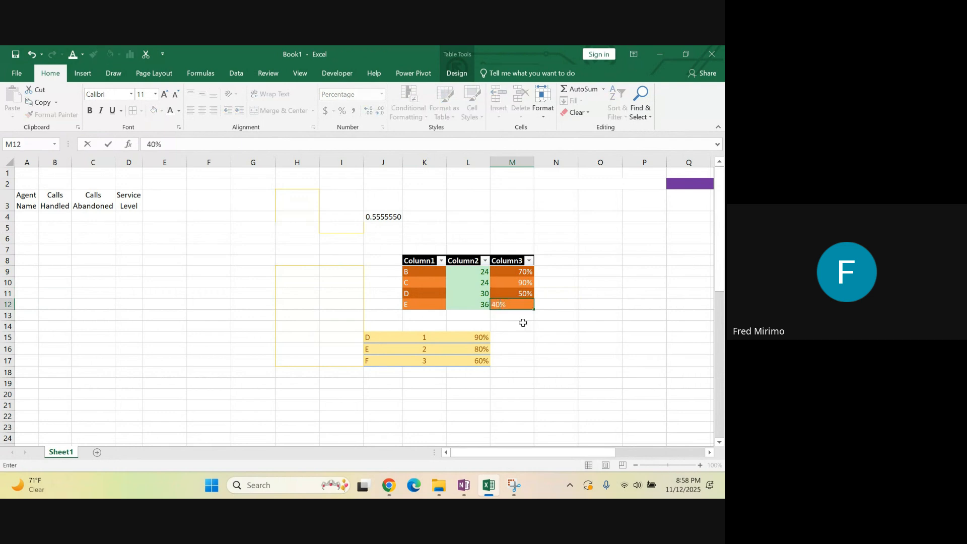
{"action": "left_click", "coordinate": [530, 338]}
Sort the table by Column2 from smallest to largest, and re-sort it from largest to smallest
{"action": "left_click_drag", "start_coordinate": [478, 274], "coordinate": [480, 301]}
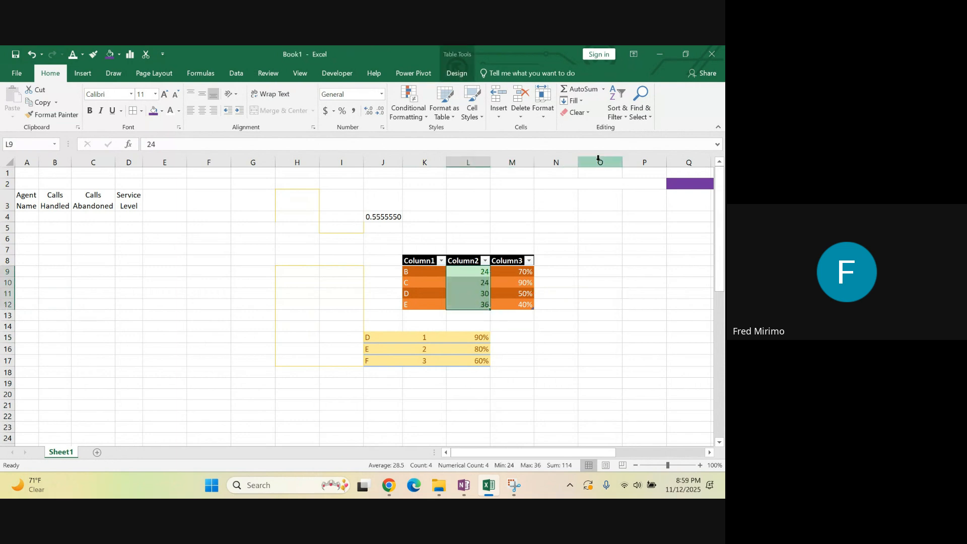
{"action": "left_click", "coordinate": [627, 117]}
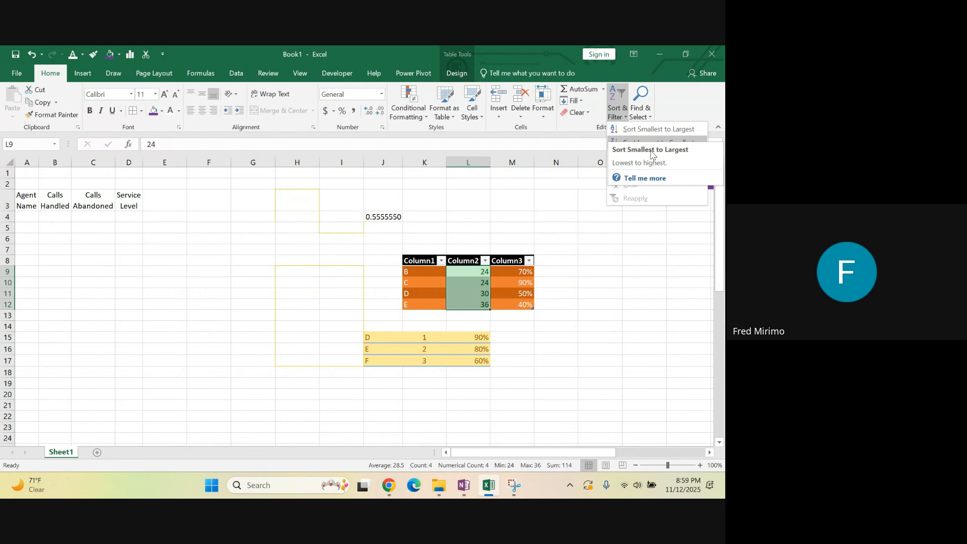
{"action": "left_click", "coordinate": [655, 129]}
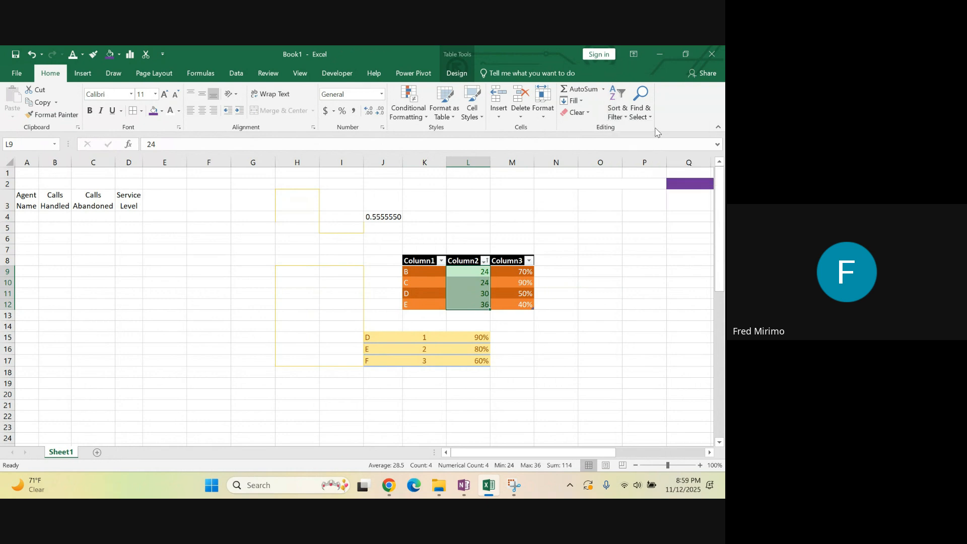
{"action": "left_click", "coordinate": [624, 119]}
{"action": "left_click", "coordinate": [641, 143]}
{"action": "left_click", "coordinate": [607, 237]}
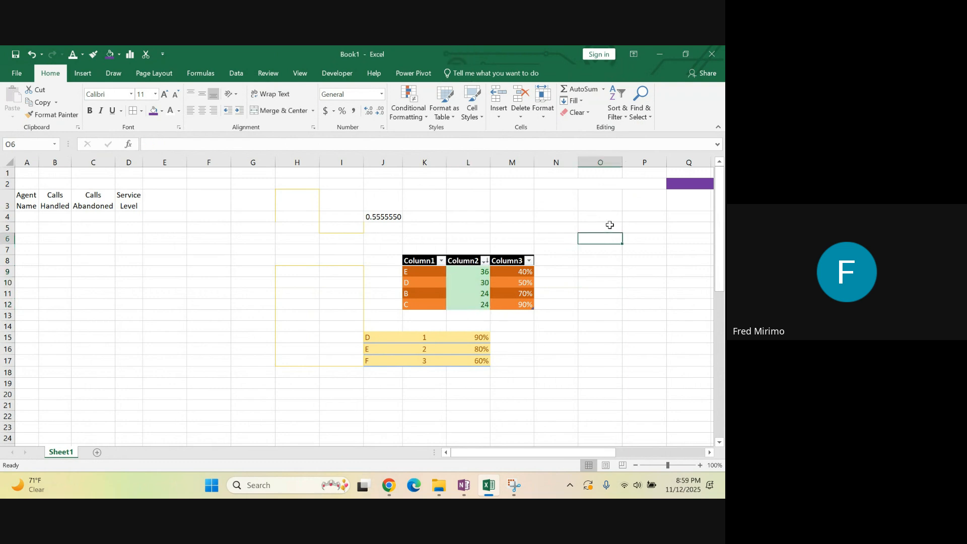
Find all cells containing B, go to the match in K11 and close the search
{"action": "left_click", "coordinate": [651, 119]}
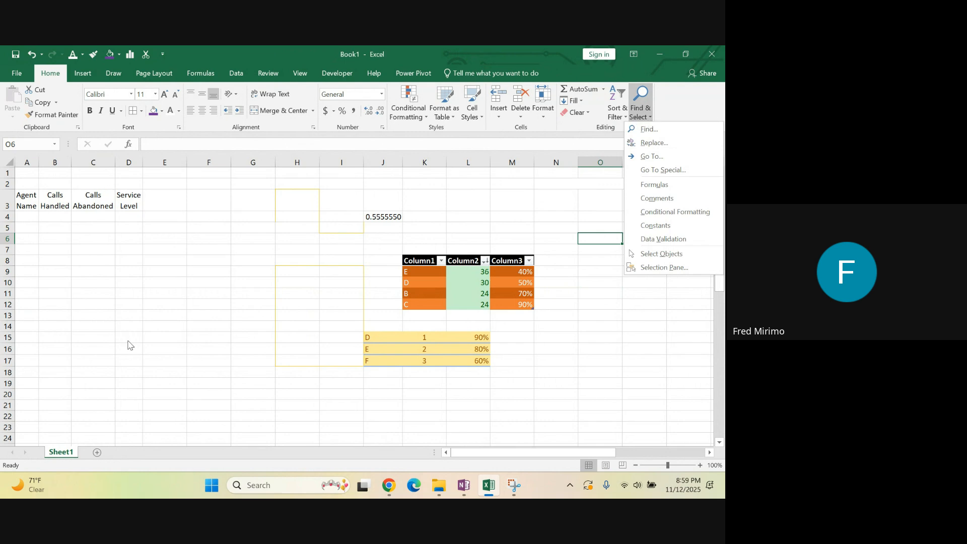
{"action": "left_click", "coordinate": [182, 294]}
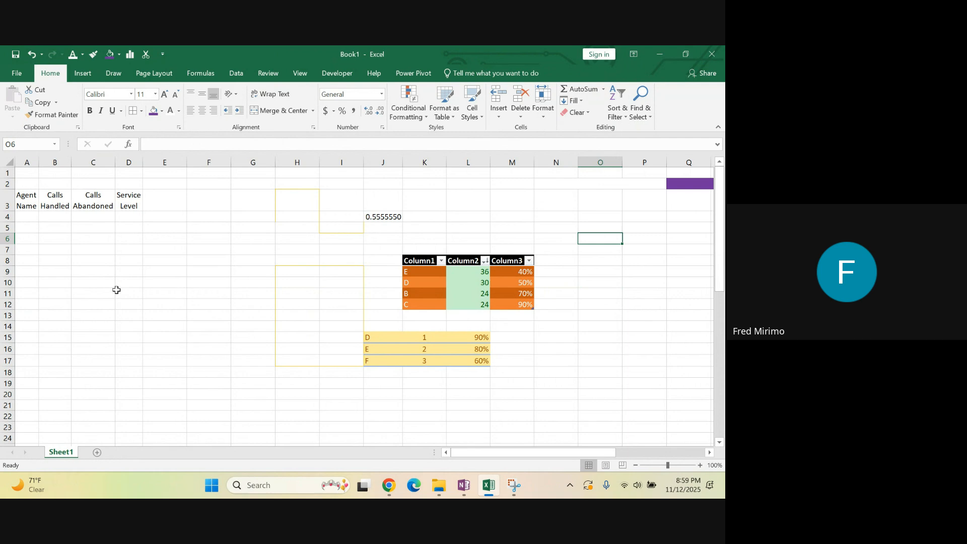
{"action": "key", "text": "ctrl+f"}
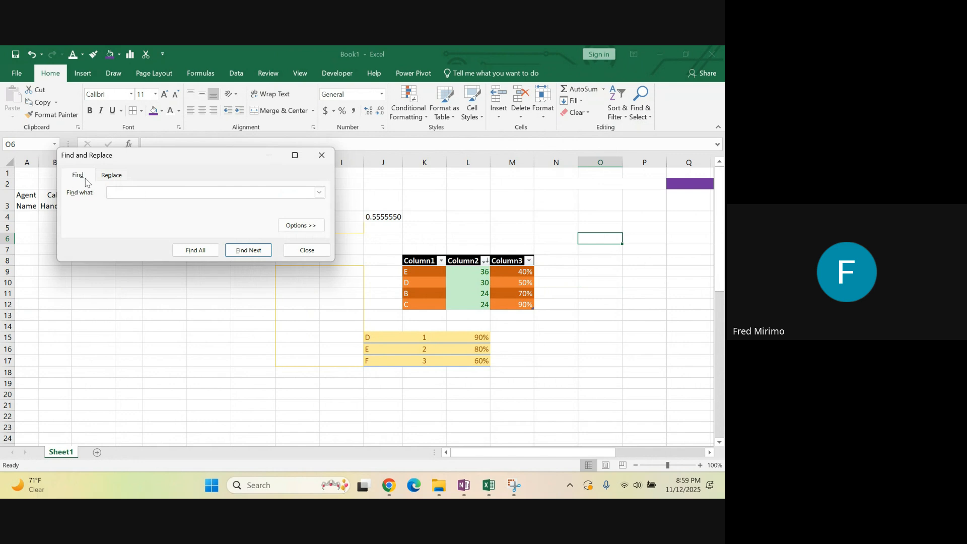
{"action": "left_click_drag", "start_coordinate": [161, 162], "coordinate": [172, 189]}
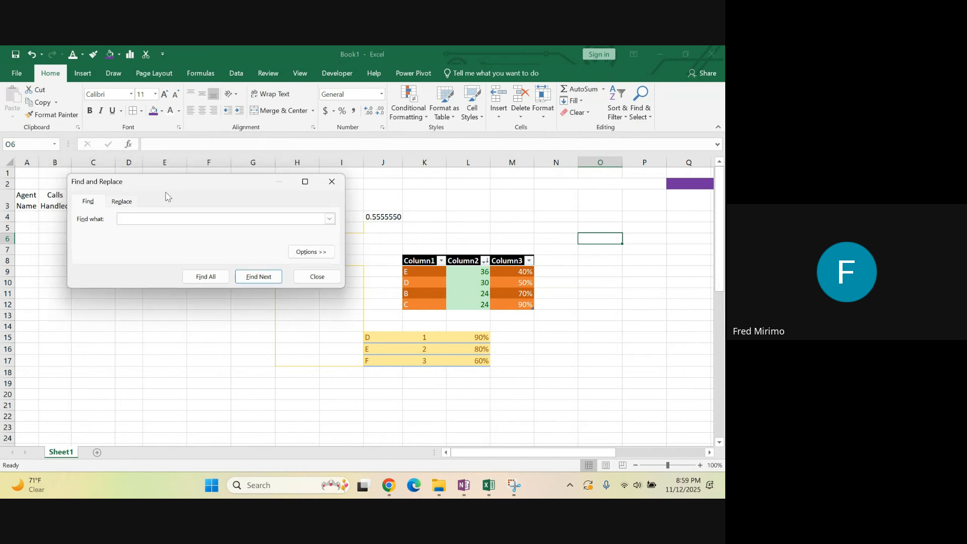
{"action": "left_click", "coordinate": [89, 203]}
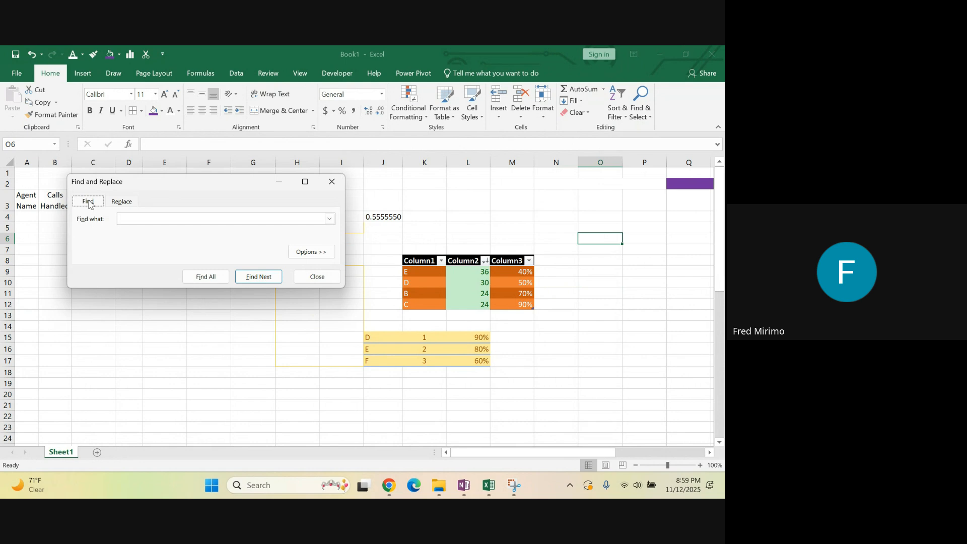
{"action": "left_click", "coordinate": [130, 223]}
{"action": "left_click", "coordinate": [194, 279]}
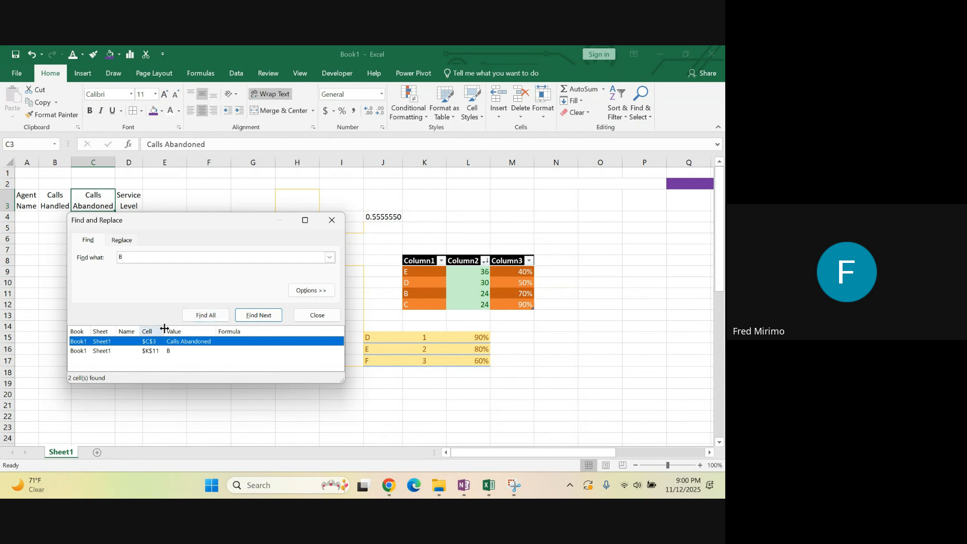
{"action": "left_click", "coordinate": [136, 353]}
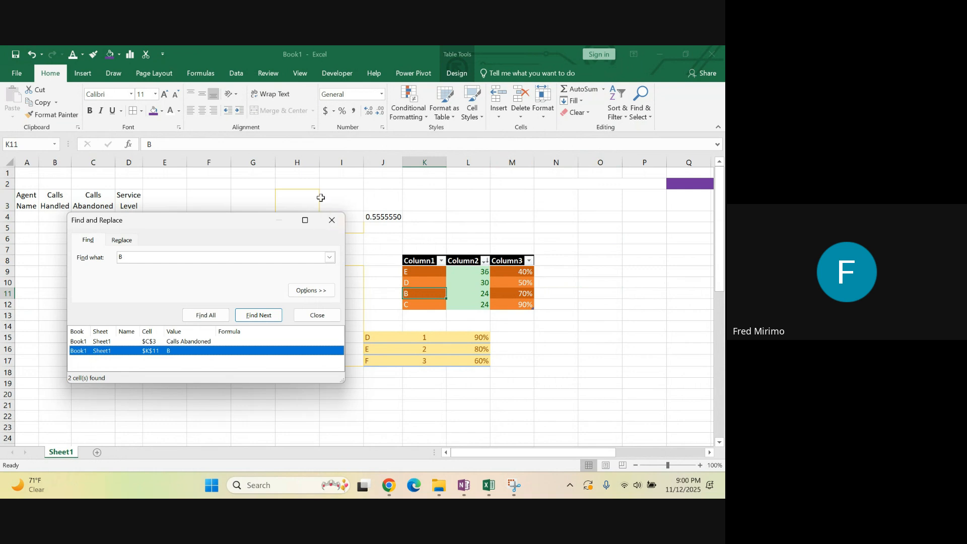
{"action": "left_click", "coordinate": [330, 224]}
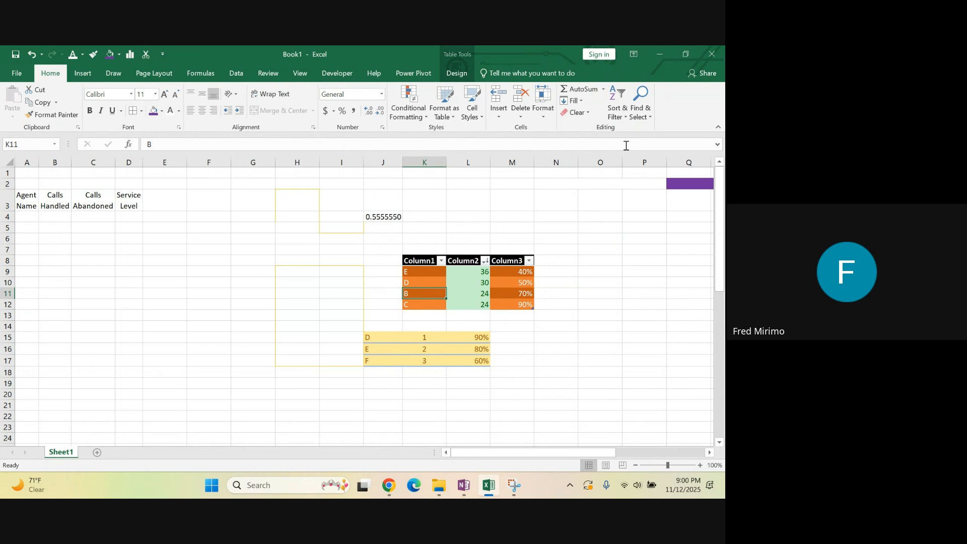
Find all cells containing C and go to the matches in B3 and C3
{"action": "left_click", "coordinate": [642, 116]}
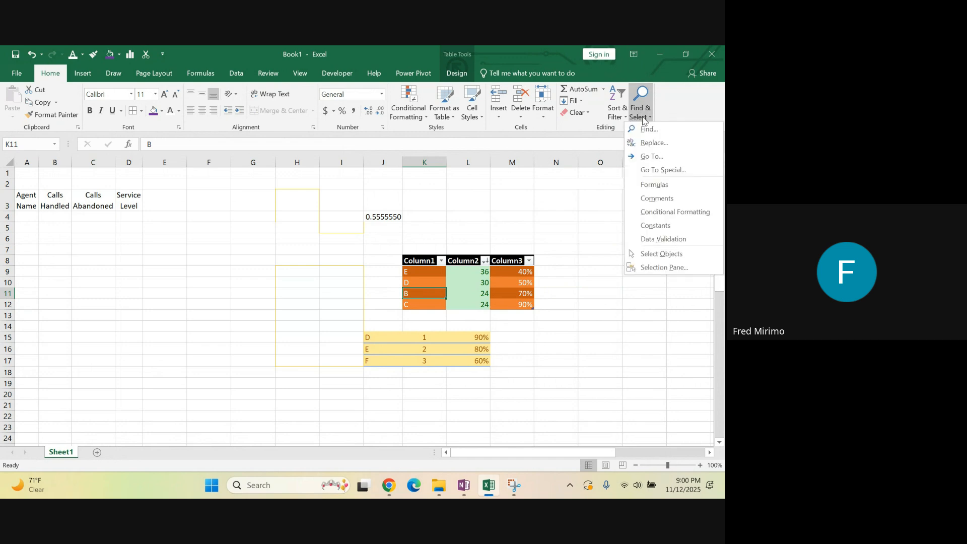
{"action": "left_click", "coordinate": [648, 129]}
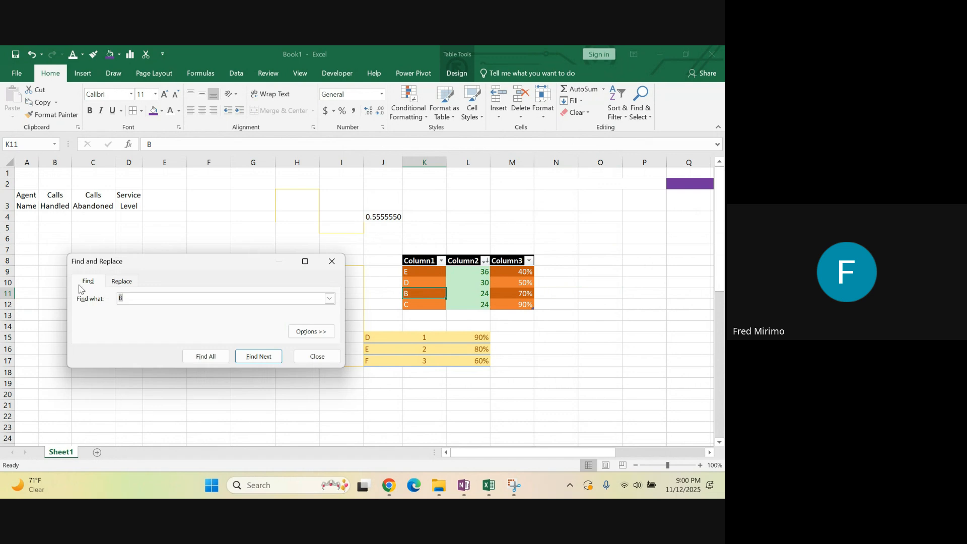
{"action": "left_click", "coordinate": [131, 300]}
{"action": "left_click", "coordinate": [204, 357]}
{"action": "left_click_drag", "start_coordinate": [216, 270], "coordinate": [628, 290]}
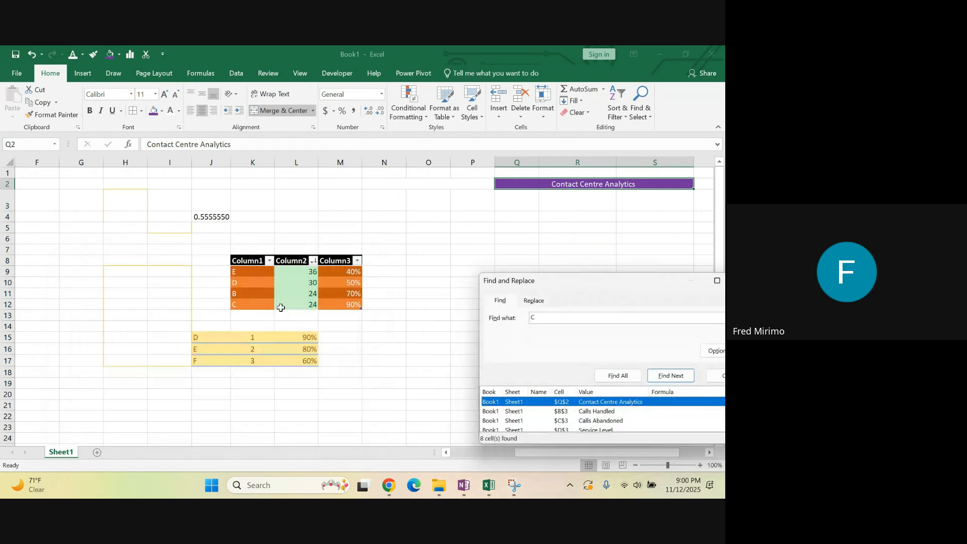
{"action": "left_click", "coordinate": [516, 412]}
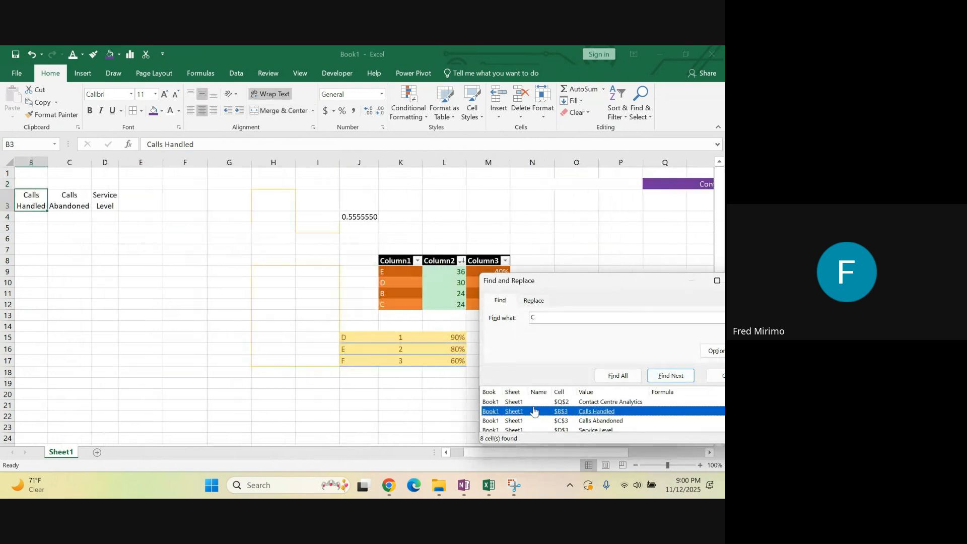
{"action": "left_click", "coordinate": [564, 422]}
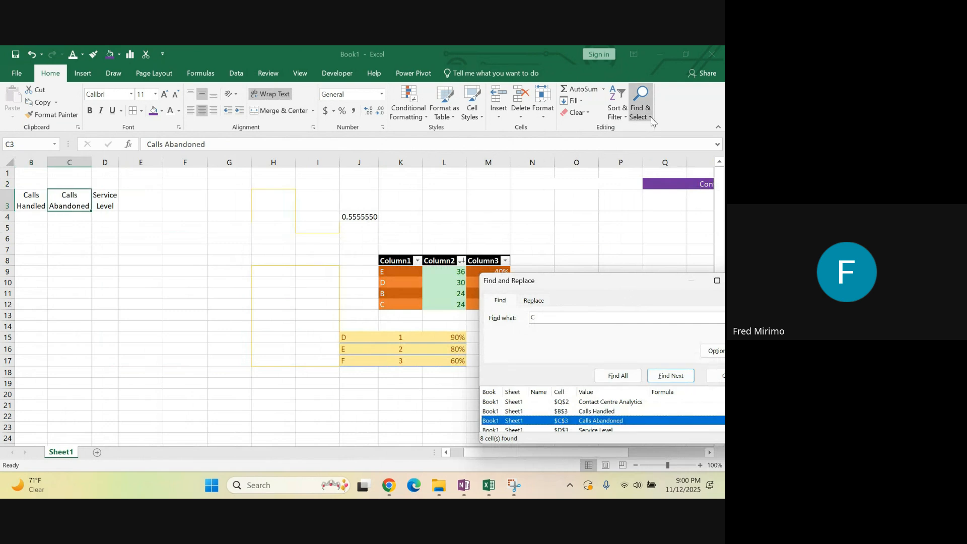
Replace every C on the sheet with F and select cell K12 to check the replacement
{"action": "left_click", "coordinate": [641, 106]}
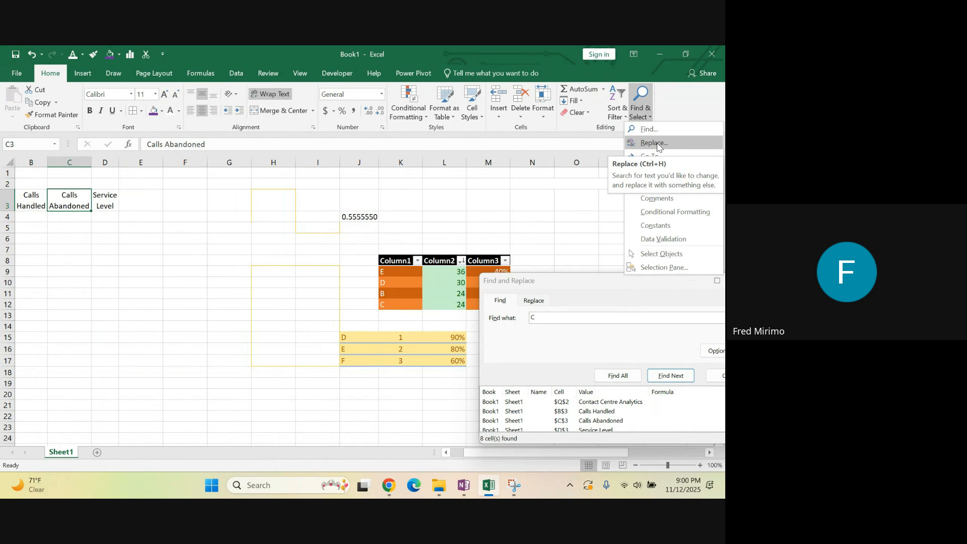
{"action": "left_click", "coordinate": [654, 143]}
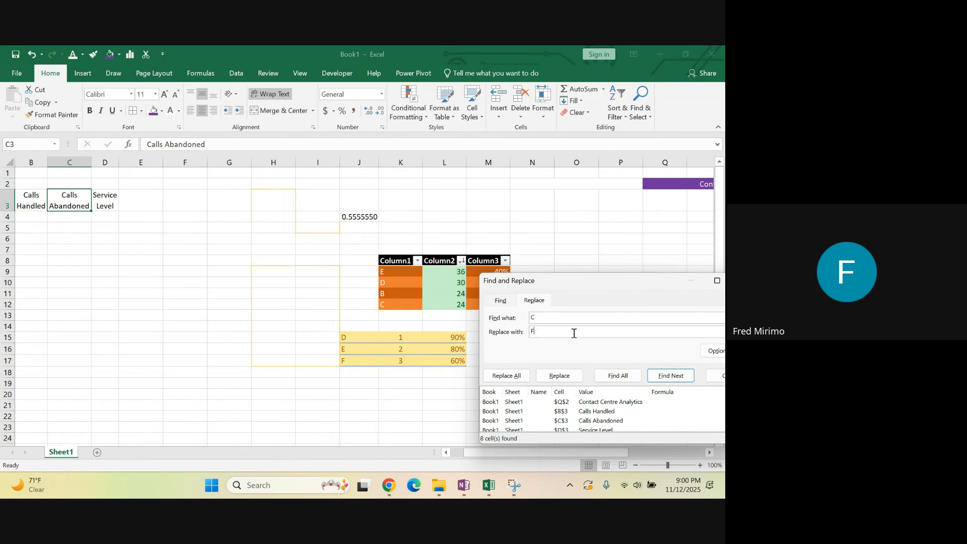
{"action": "left_click", "coordinate": [508, 377]}
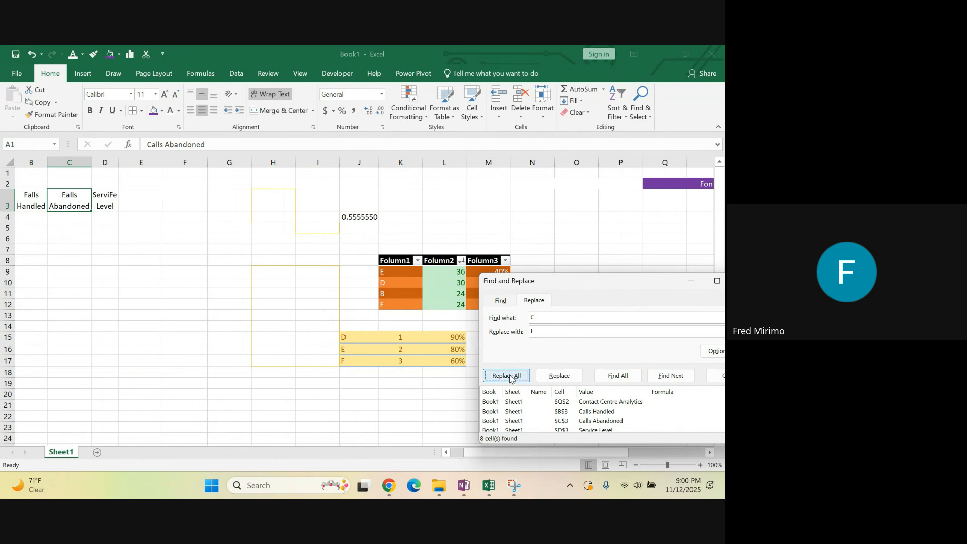
{"action": "left_click", "coordinate": [367, 296]}
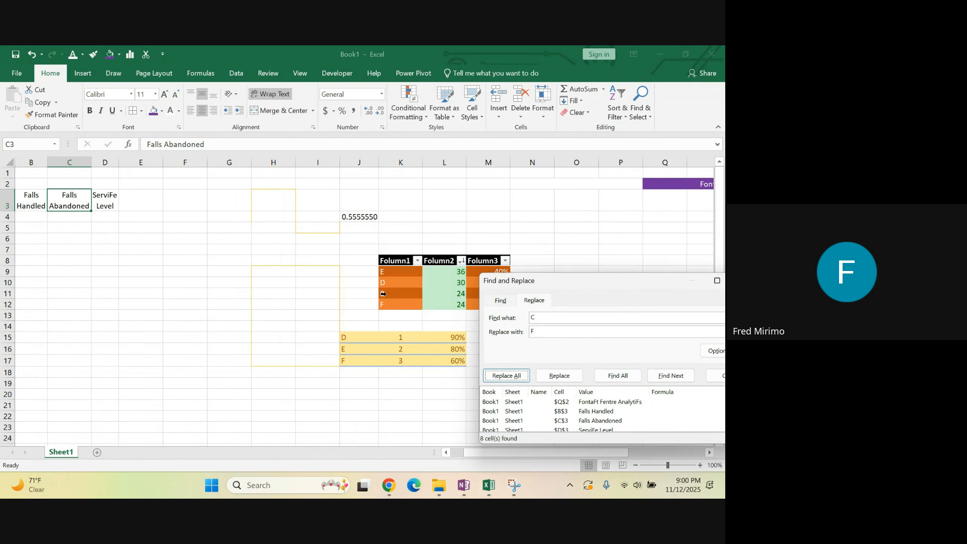
{"action": "left_click", "coordinate": [392, 305]}
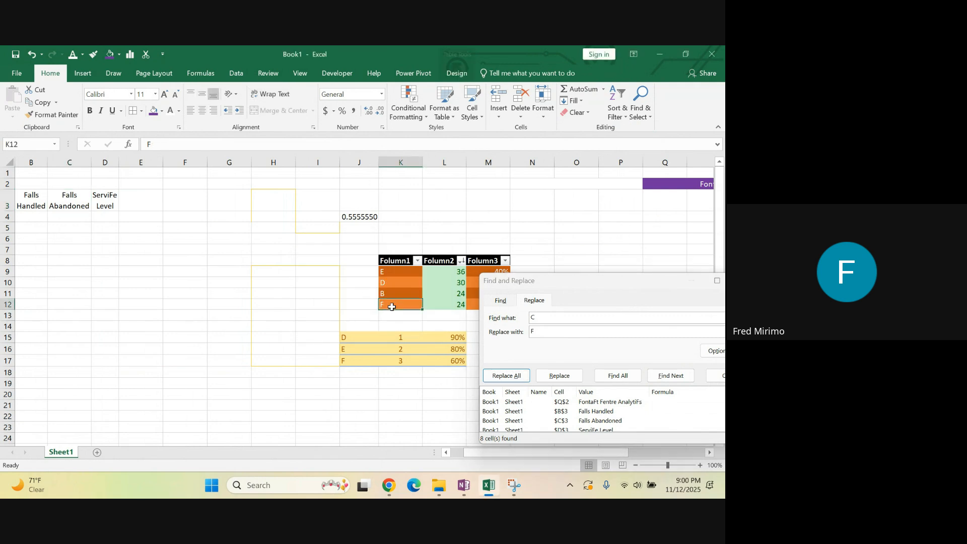
{"action": "left_click", "coordinate": [554, 333]}
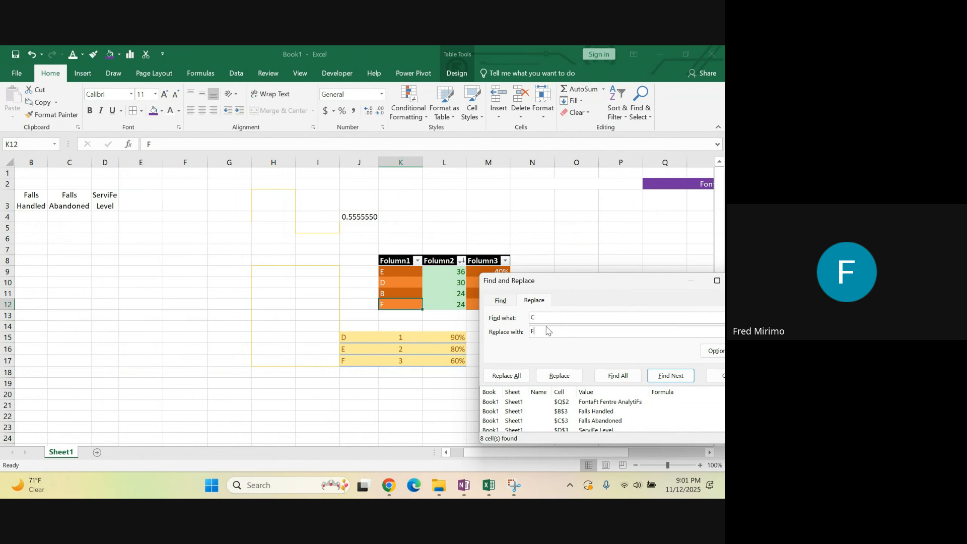
View the Go To dialog, and close both it and Find and Replace
{"action": "left_click", "coordinate": [651, 118]}
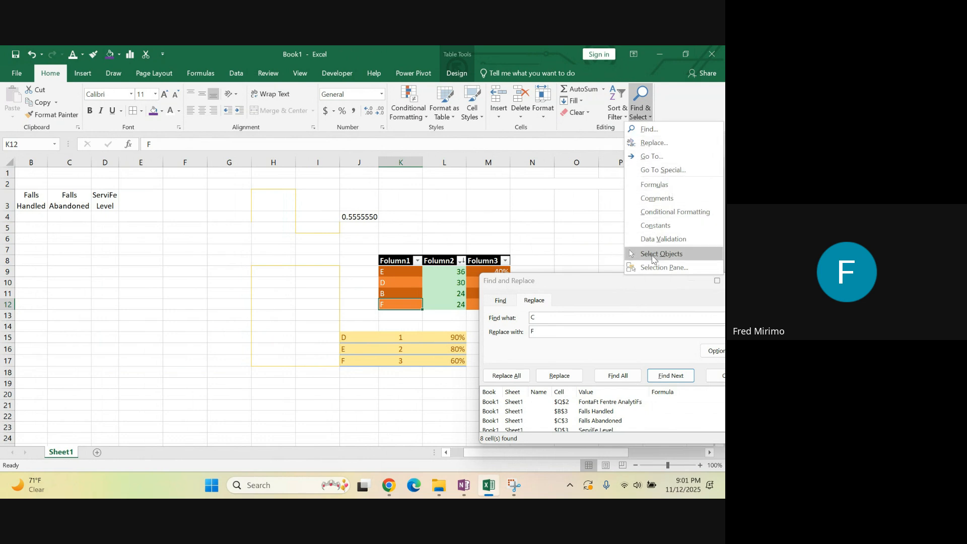
{"action": "left_click", "coordinate": [661, 157]}
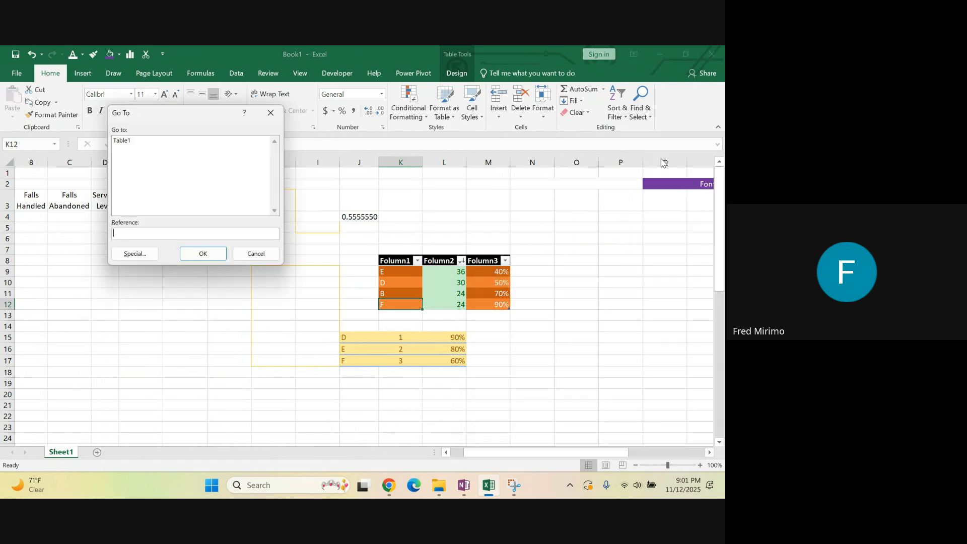
{"action": "left_click", "coordinate": [270, 112]}
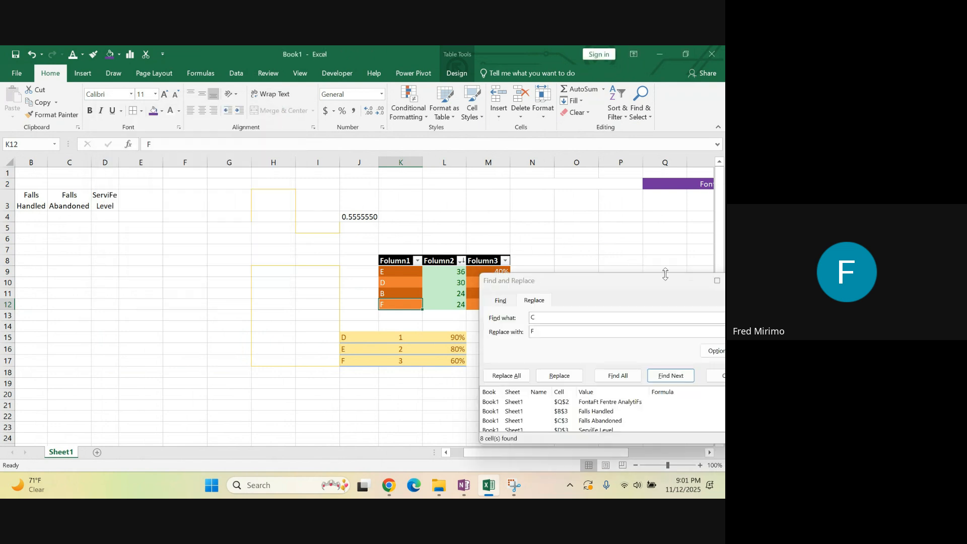
{"action": "left_click_drag", "start_coordinate": [656, 288], "coordinate": [195, 258]}
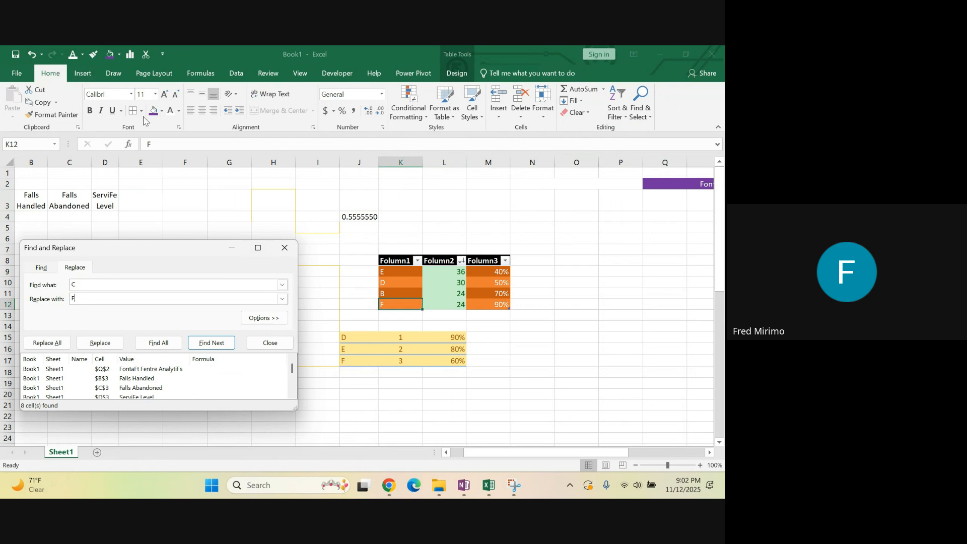
{"action": "left_click", "coordinate": [292, 251]}
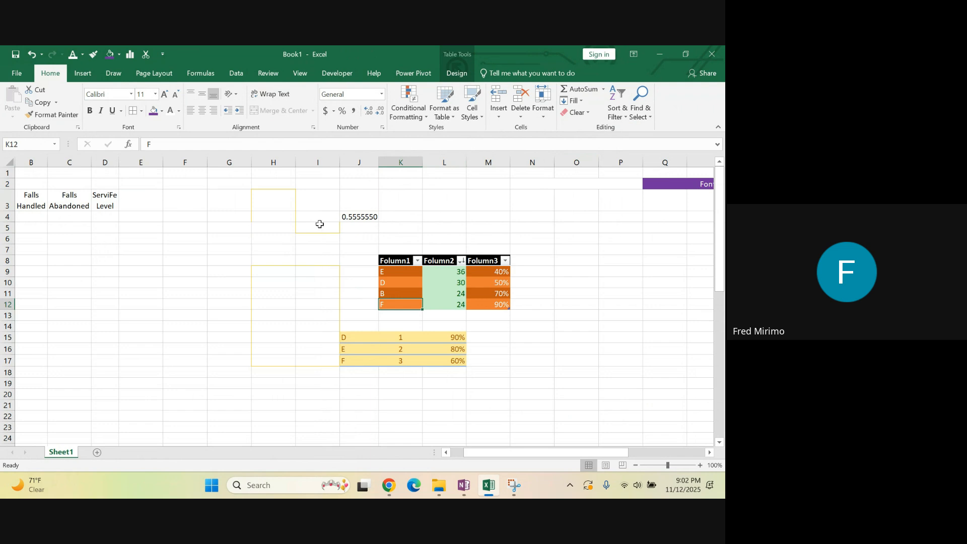
{"action": "left_click", "coordinate": [556, 302]}
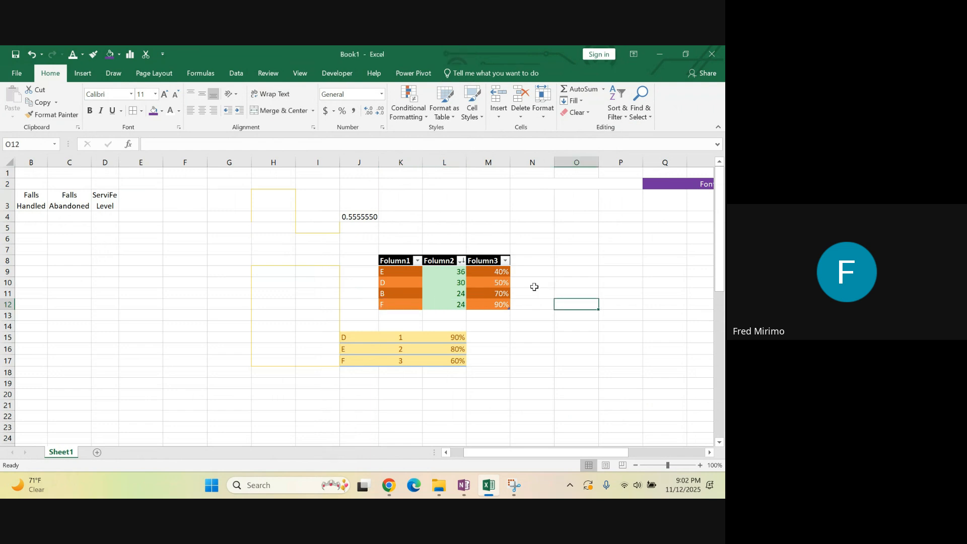
{"action": "left_click_drag", "start_coordinate": [496, 273], "coordinate": [494, 302]}
{"action": "left_click", "coordinate": [561, 294]}
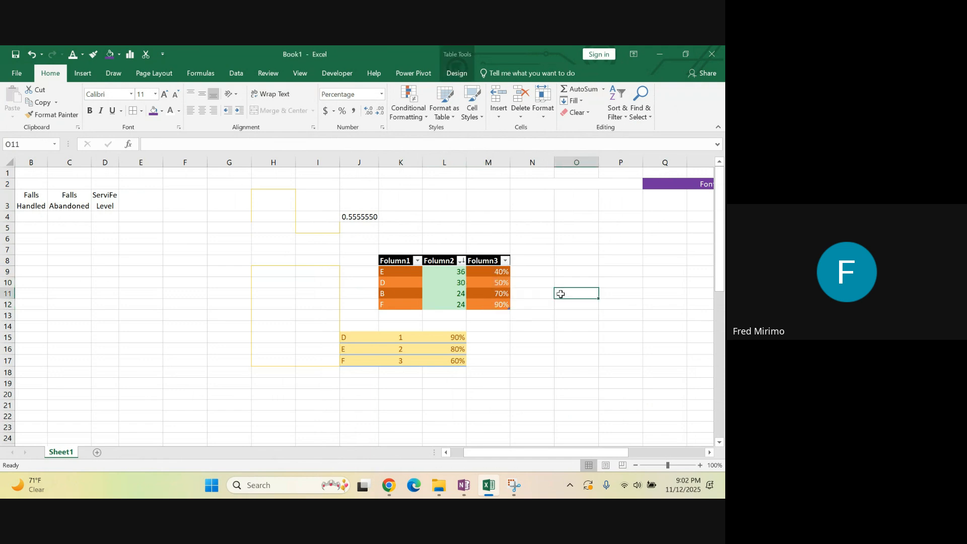
{"action": "left_click", "coordinate": [553, 337]}
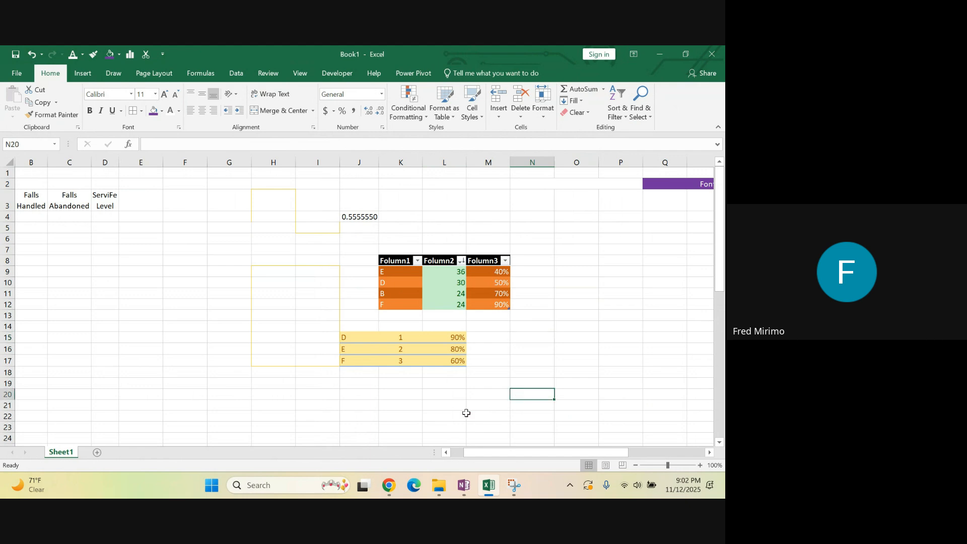
{"action": "left_click", "coordinate": [561, 286]}
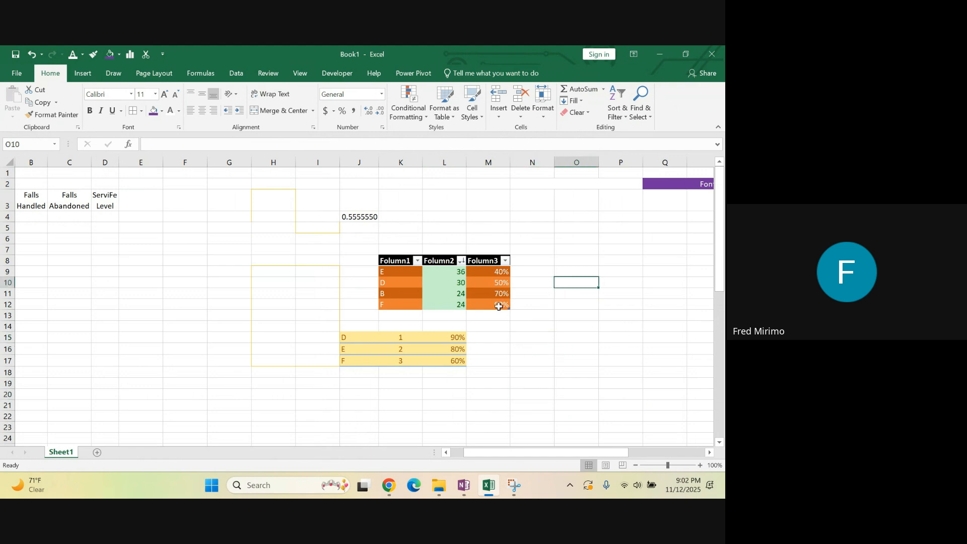
{"action": "mouse_move", "coordinate": [387, 482]}
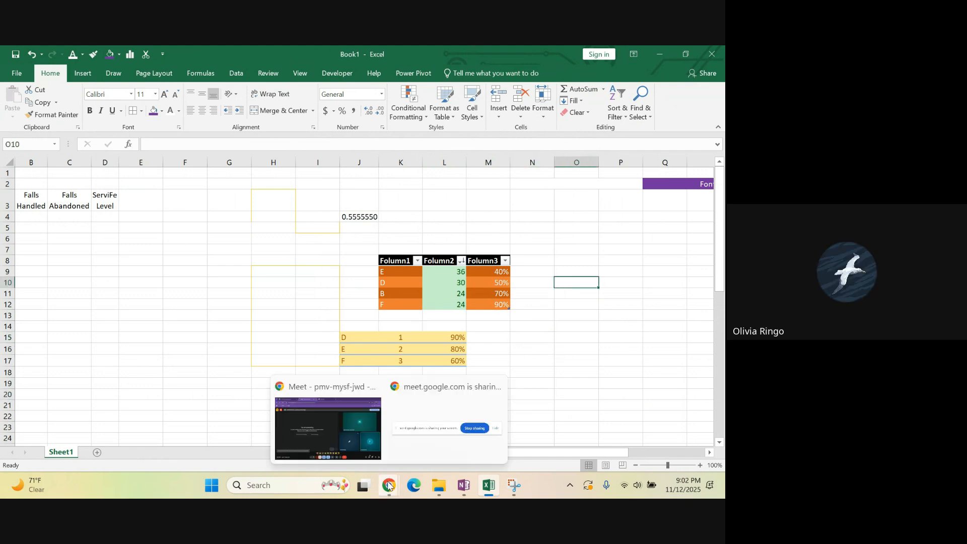
{"action": "left_click", "coordinate": [310, 412]}
{"action": "left_click", "coordinate": [484, 486]}
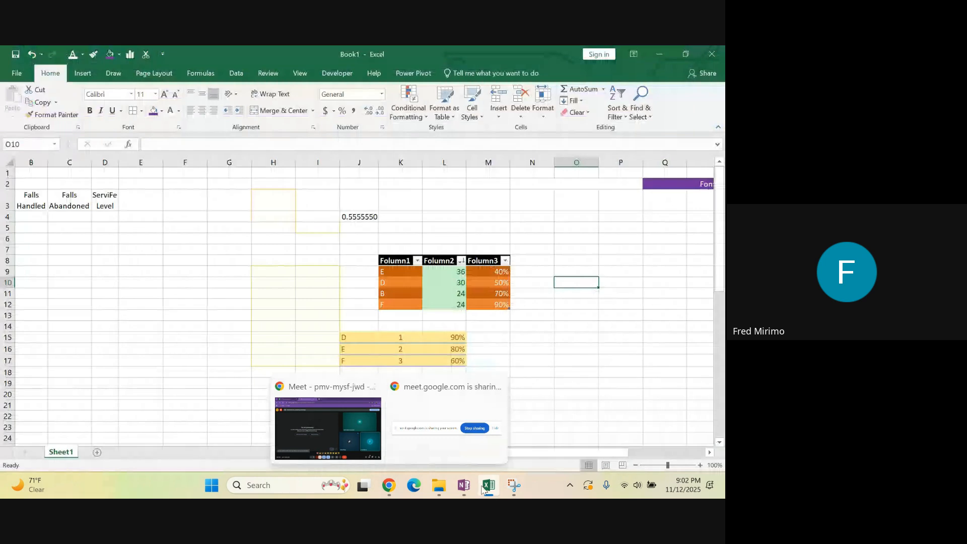
Switch to OneNote, read the notes from the Home tab summary through the Insert tab groups, and return to Excel
{"action": "left_click", "coordinate": [464, 485]}
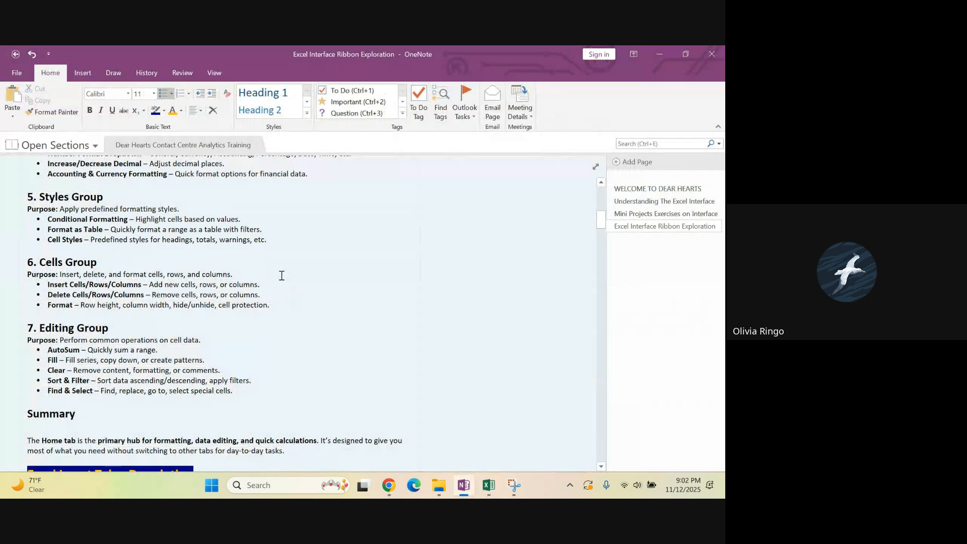
{"action": "scroll", "coordinate": [281, 275], "scroll_direction": "down", "scroll_amount": 4}
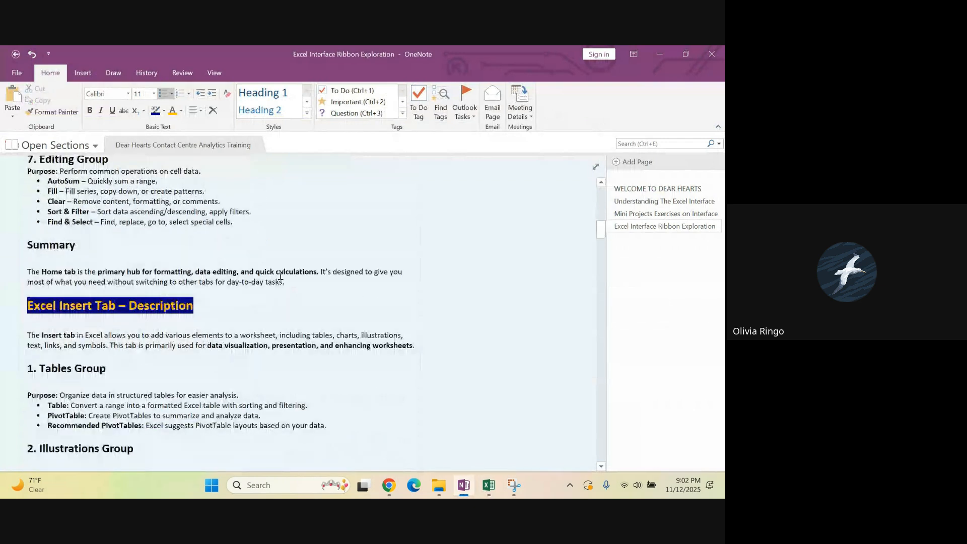
{"action": "scroll", "coordinate": [281, 276], "scroll_direction": "down", "scroll_amount": 5}
{"action": "scroll", "coordinate": [280, 277], "scroll_direction": "down", "scroll_amount": 1}
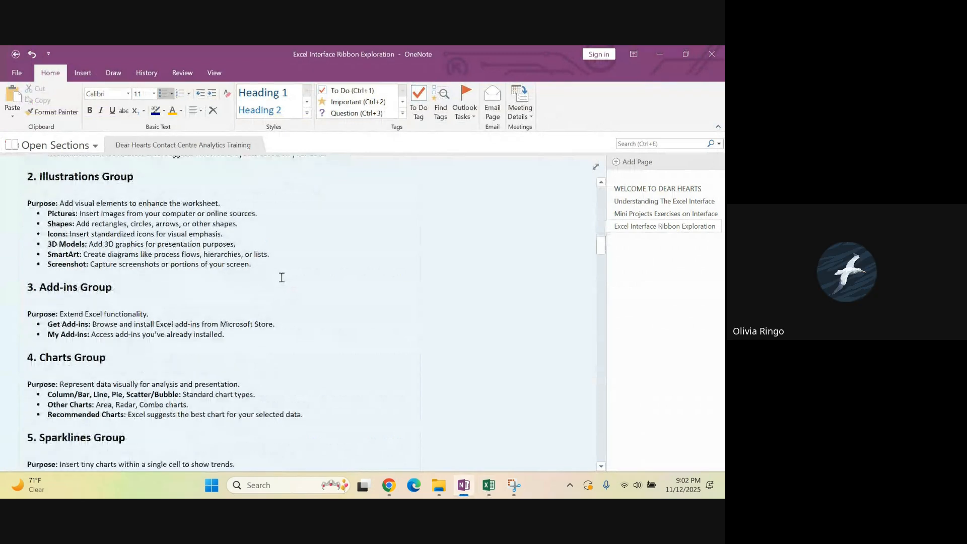
{"action": "scroll", "coordinate": [282, 277], "scroll_direction": "down", "scroll_amount": 3}
{"action": "left_click", "coordinate": [489, 483]}
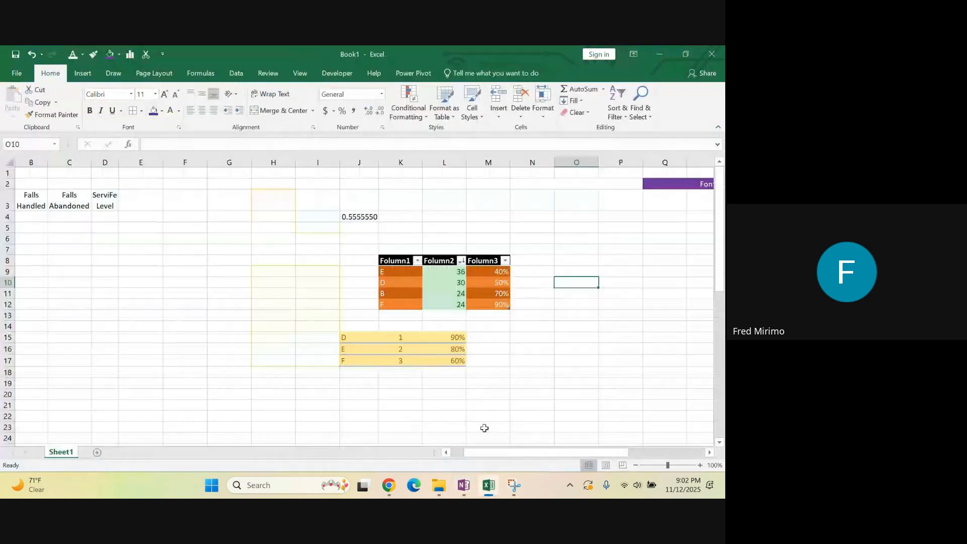
Center the contents of the table in K8:M12 horizontally
{"action": "left_click", "coordinate": [601, 349]}
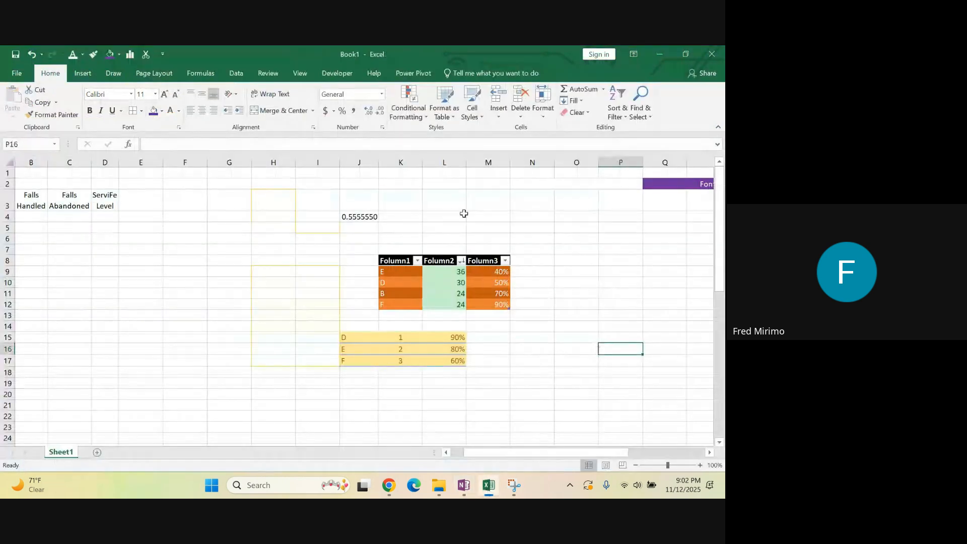
{"action": "left_click_drag", "start_coordinate": [405, 263], "coordinate": [499, 305]}
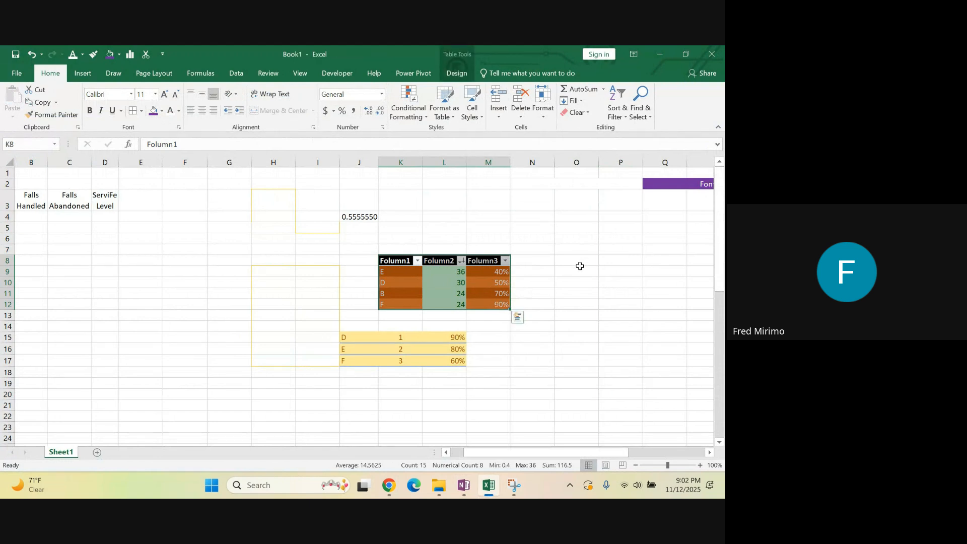
{"action": "left_click", "coordinate": [203, 114]}
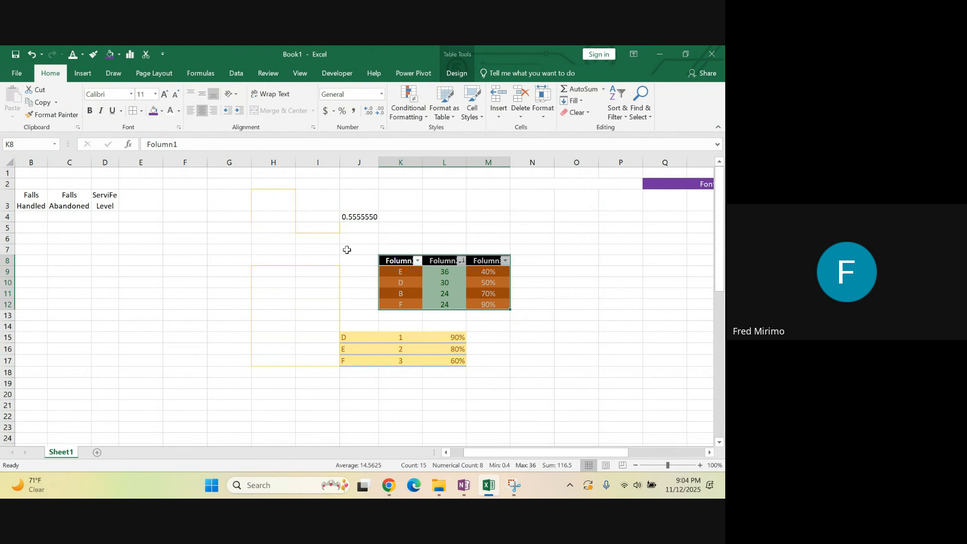
{"action": "left_click", "coordinate": [391, 208]}
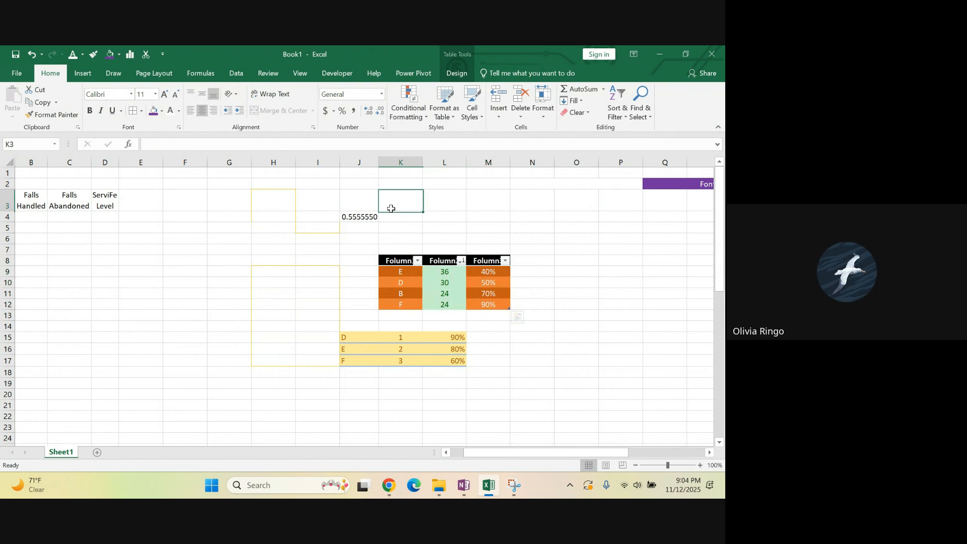
{"action": "left_click", "coordinate": [280, 271]}
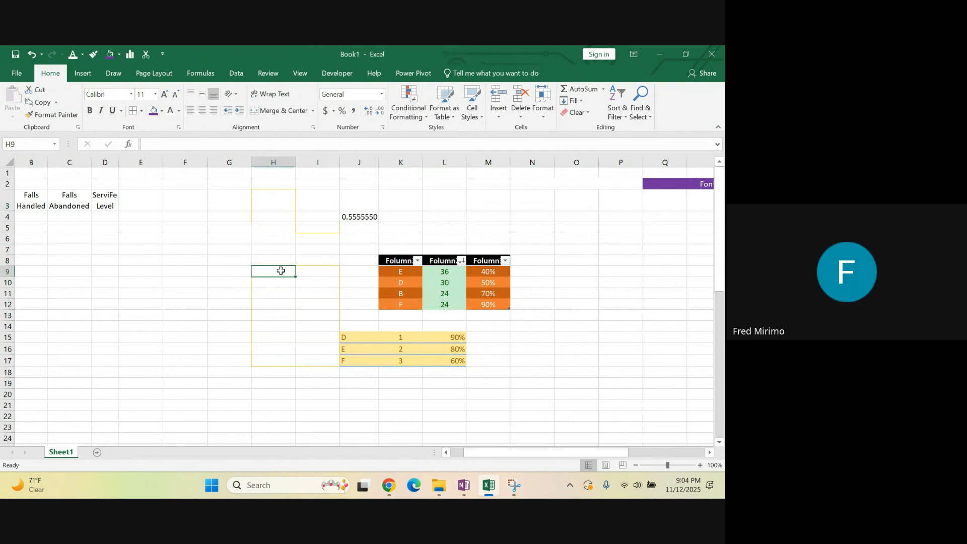
{"action": "left_click", "coordinate": [105, 201]}
{"action": "left_click", "coordinate": [218, 237]}
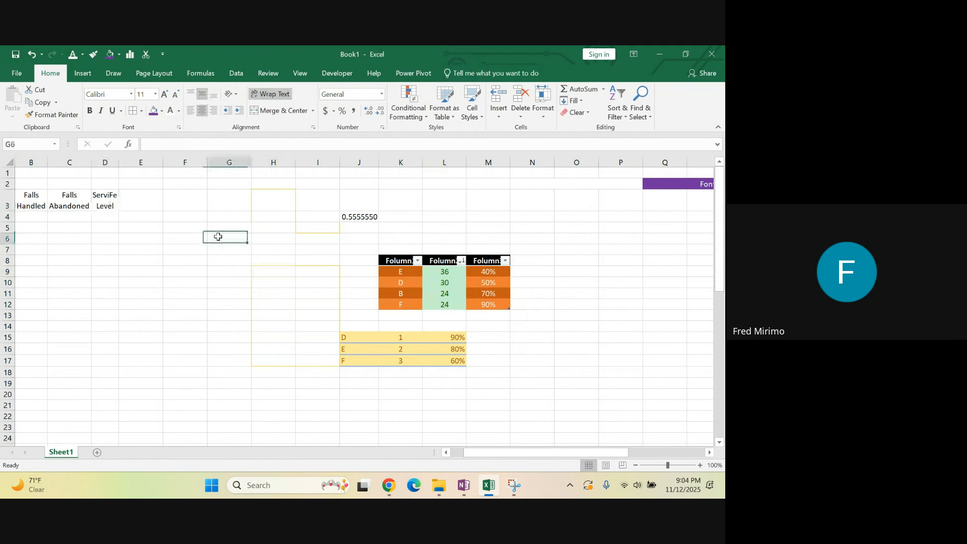
{"action": "left_click_drag", "start_coordinate": [277, 201], "coordinate": [266, 381]}
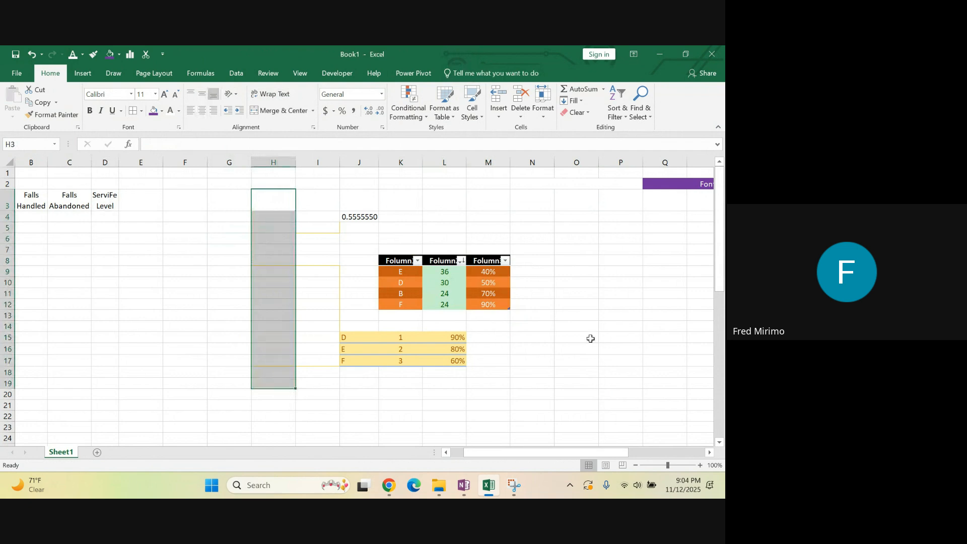
{"action": "left_click", "coordinate": [325, 195]}
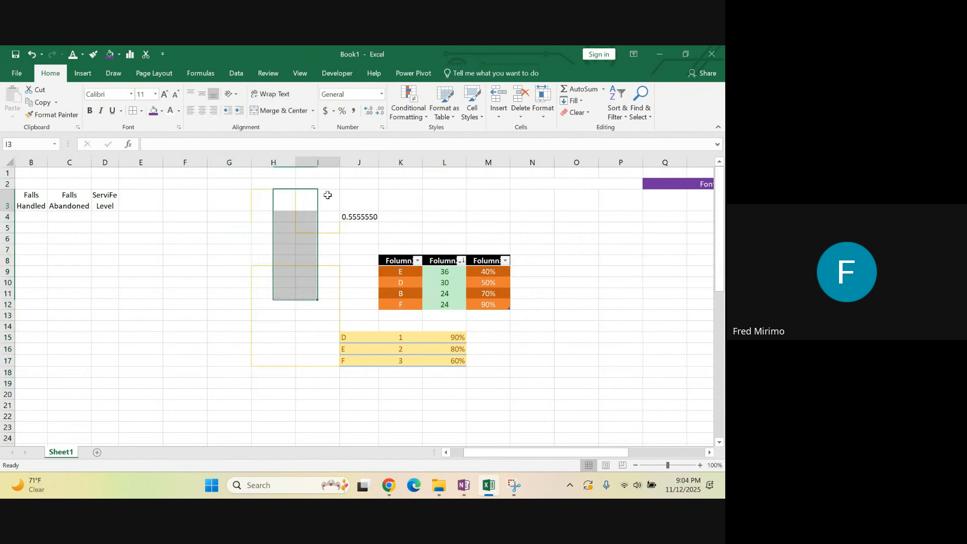
{"action": "left_click", "coordinate": [355, 191]}
{"action": "left_click", "coordinate": [399, 194]}
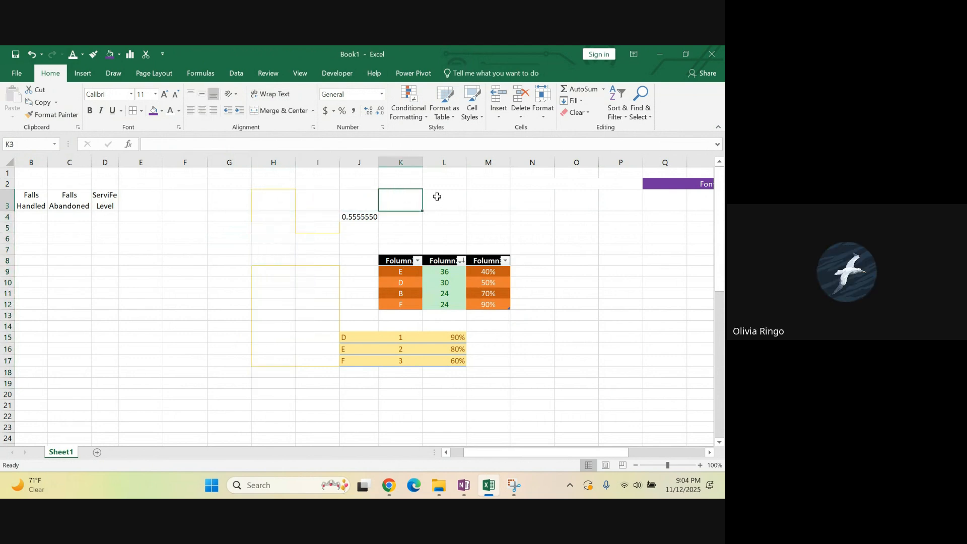
{"action": "left_click", "coordinate": [437, 196]}
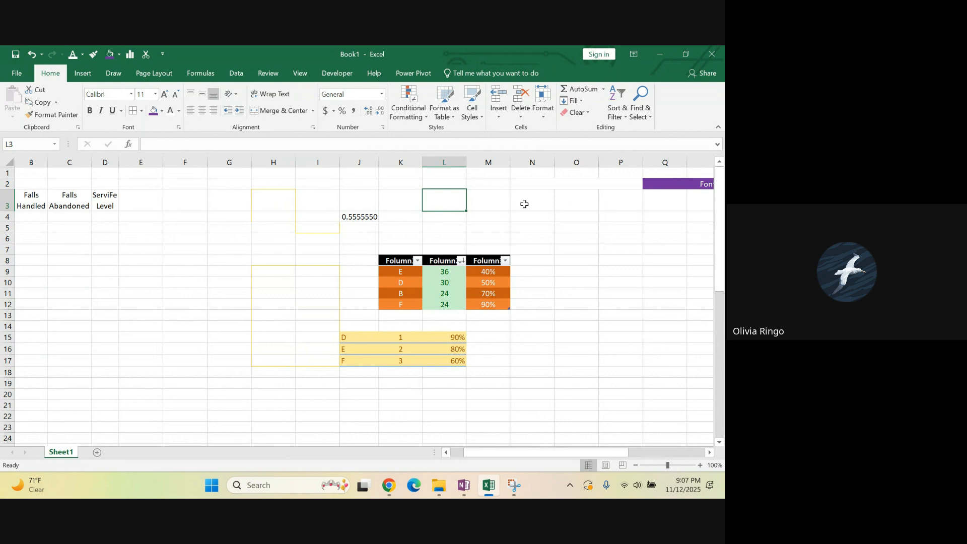
{"action": "left_click", "coordinate": [521, 314]}
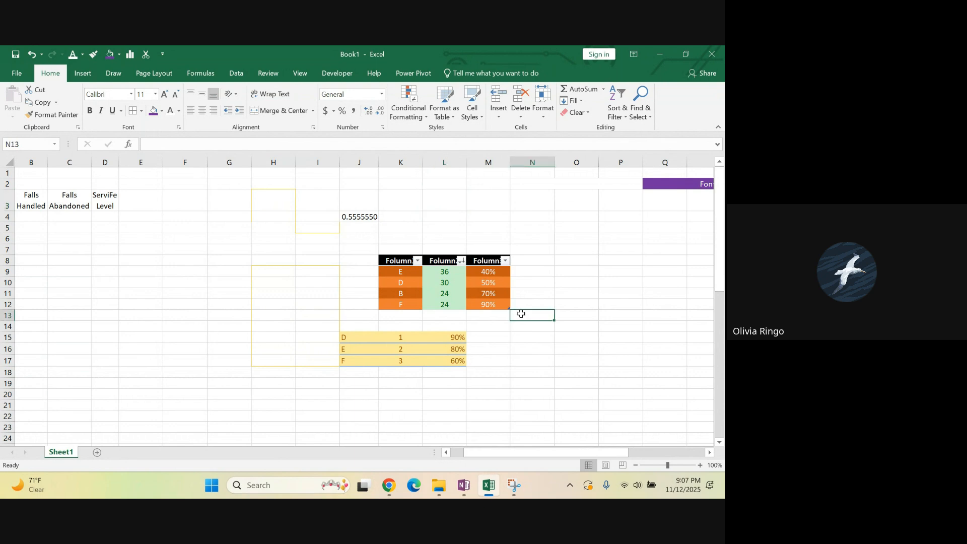
{"action": "left_click", "coordinate": [557, 290]}
{"action": "scroll", "coordinate": [266, 272], "scroll_direction": "down", "scroll_amount": 1}
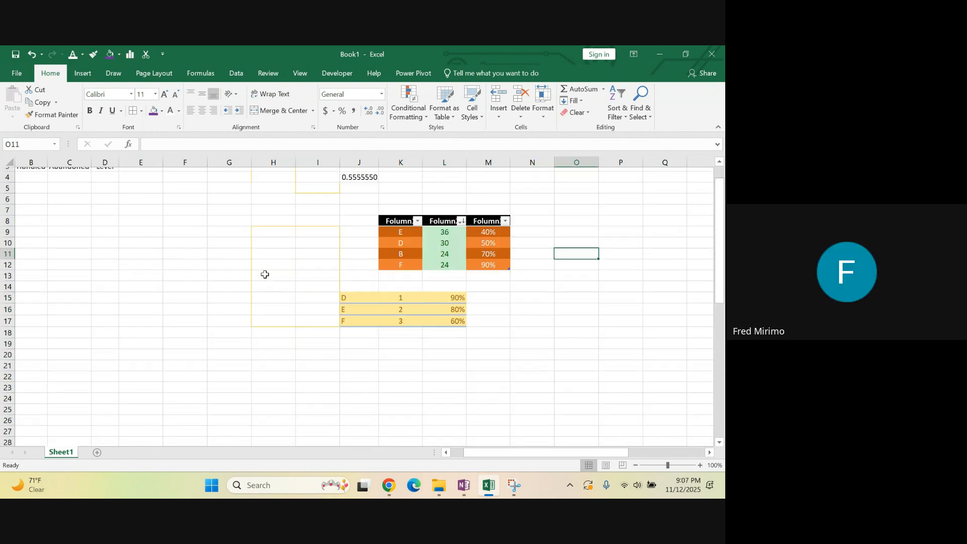
{"action": "scroll", "coordinate": [261, 272], "scroll_direction": "up", "scroll_amount": 1}
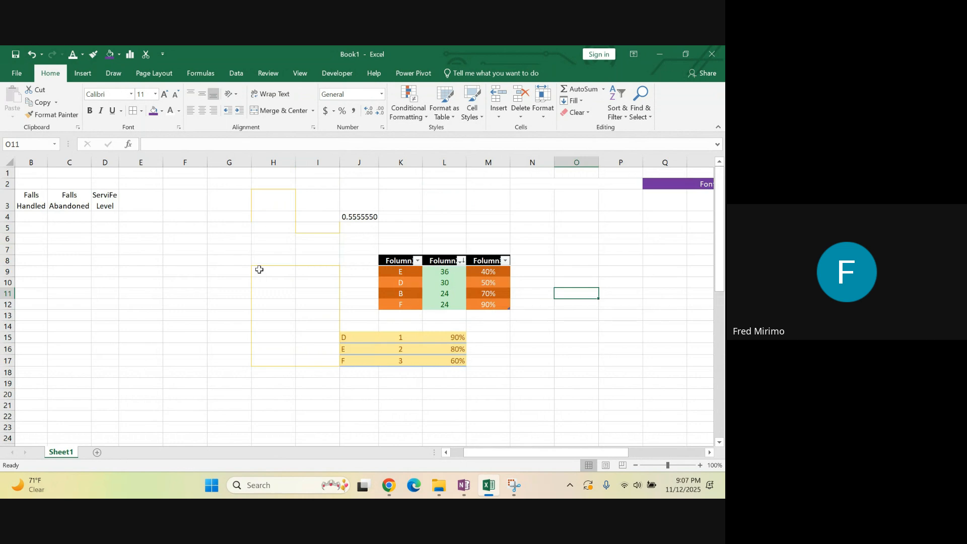
Widen column D slightly around the header in D3
{"action": "left_click", "coordinate": [98, 198]}
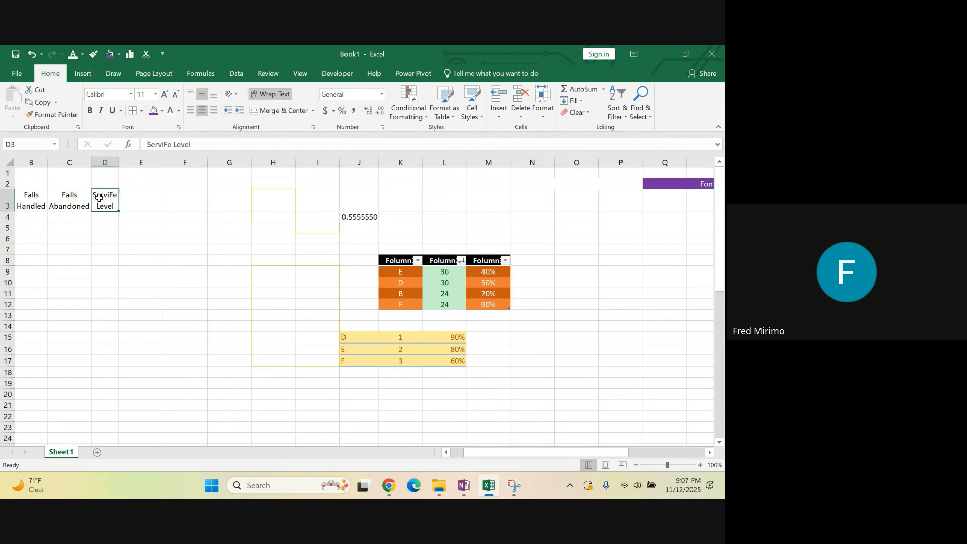
{"action": "left_click", "coordinate": [71, 201]}
{"action": "left_click", "coordinate": [115, 206]}
{"action": "left_click_drag", "start_coordinate": [122, 158], "coordinate": [128, 159]}
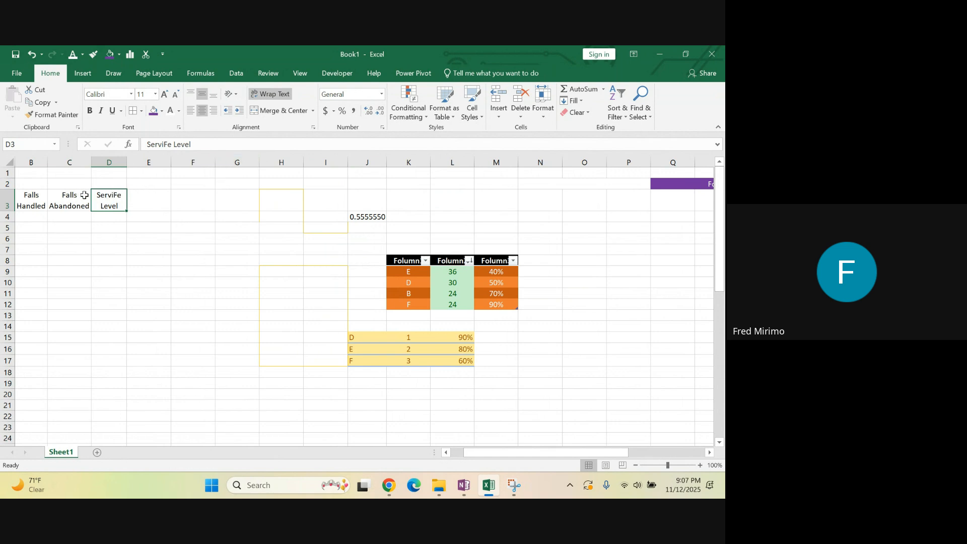
{"action": "left_click_drag", "start_coordinate": [126, 163], "coordinate": [132, 163]}
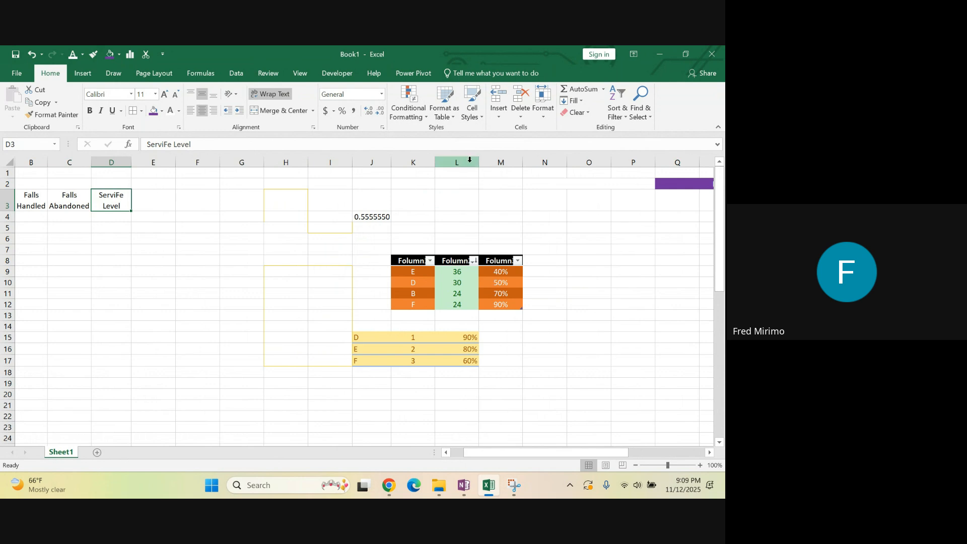
View the Add-ins page of Excel Options, examine the details of Microsoft Power Map for Excel, and close the dialog
{"action": "left_click", "coordinate": [346, 75]}
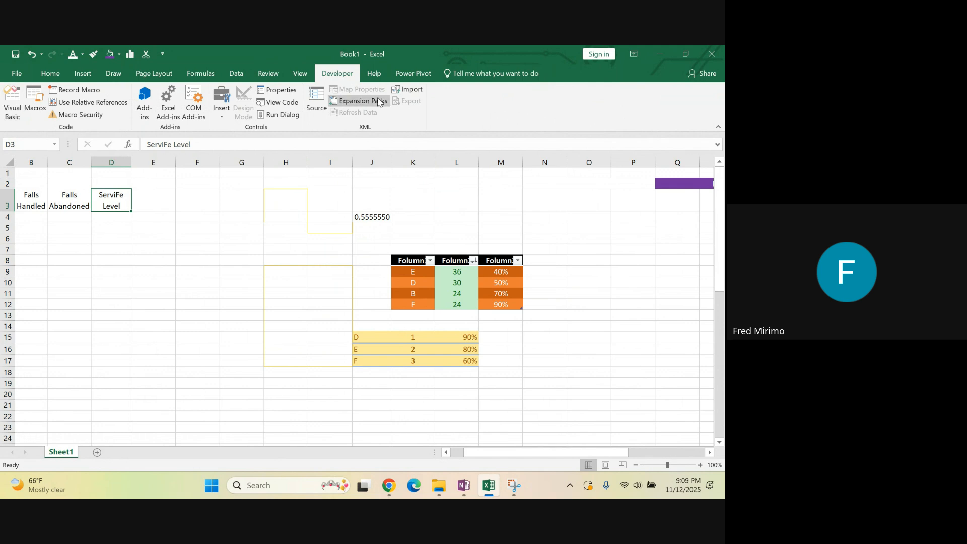
{"action": "left_click", "coordinate": [14, 76]}
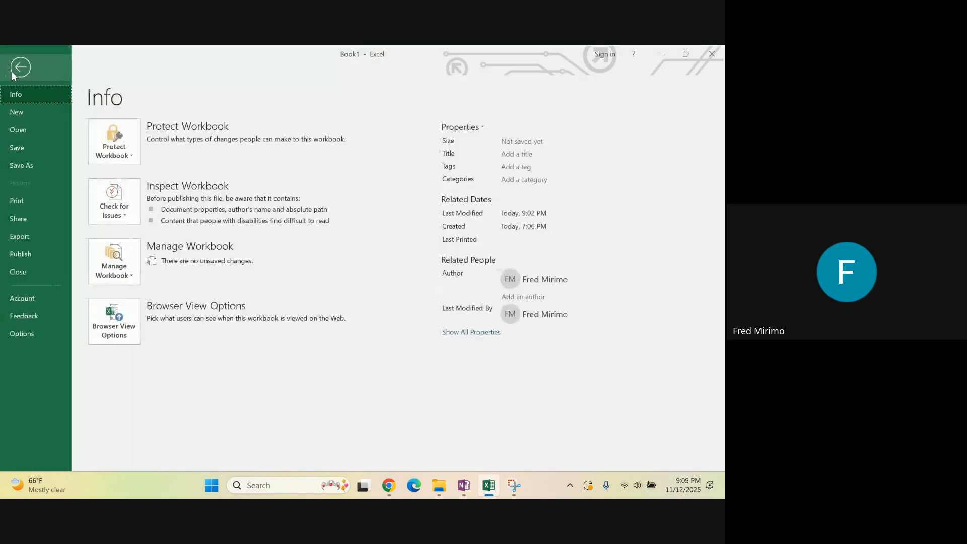
{"action": "left_click", "coordinate": [51, 334]}
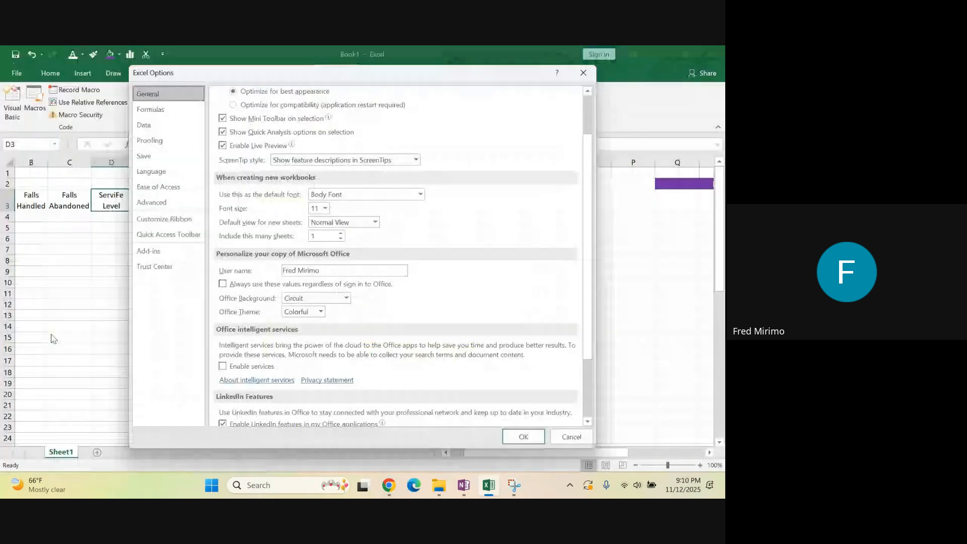
{"action": "left_click", "coordinate": [172, 251]}
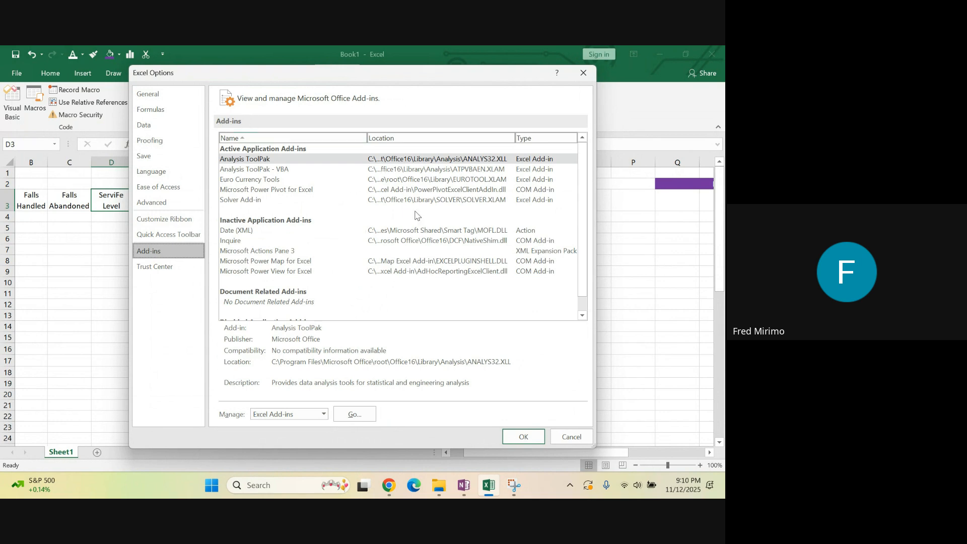
{"action": "left_click", "coordinate": [240, 138]}
{"action": "left_click", "coordinate": [255, 261]}
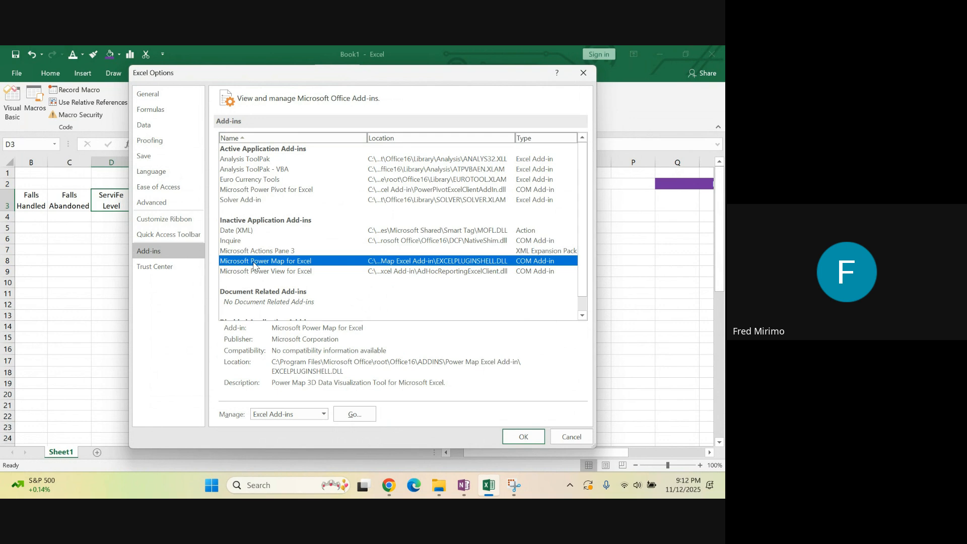
{"action": "left_click", "coordinate": [524, 436]}
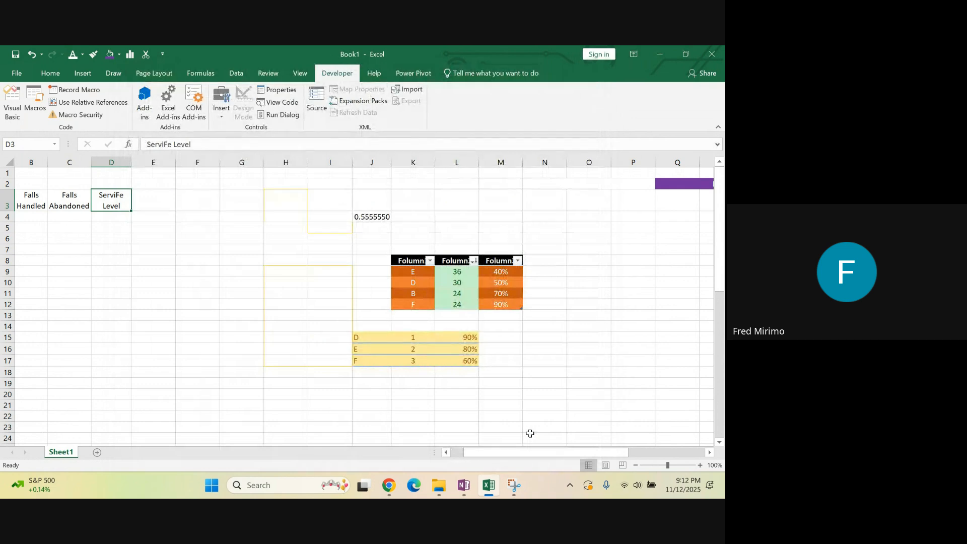
Reopen the Add-ins page of Excel Options, choose COM Add-ins as the type to manage, and cancel the dialog
{"action": "left_click", "coordinate": [530, 434]}
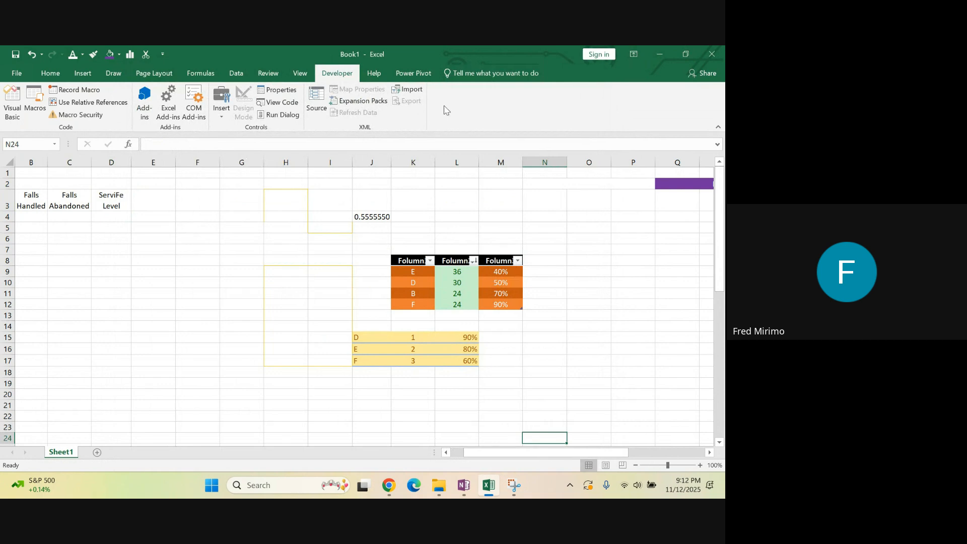
{"action": "left_click", "coordinate": [15, 75]}
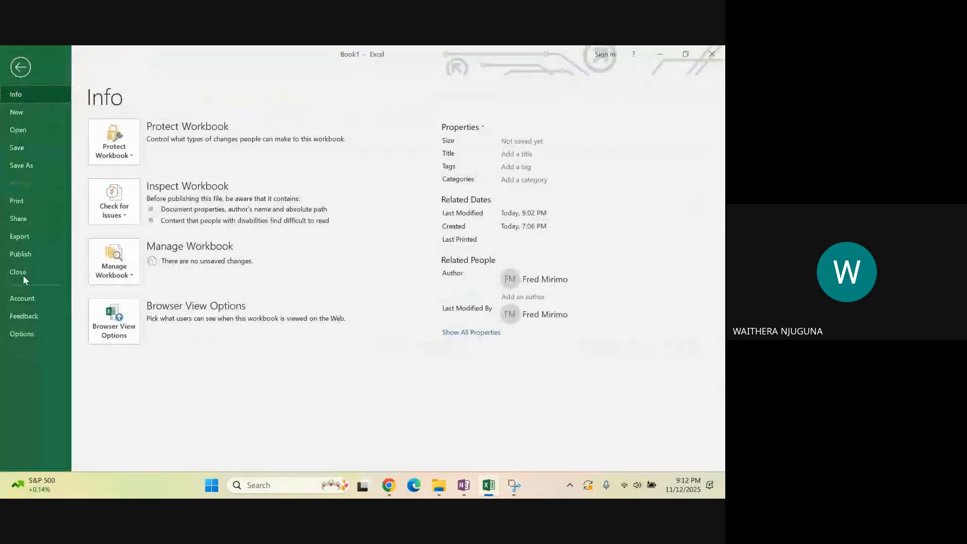
{"action": "left_click", "coordinate": [20, 337]}
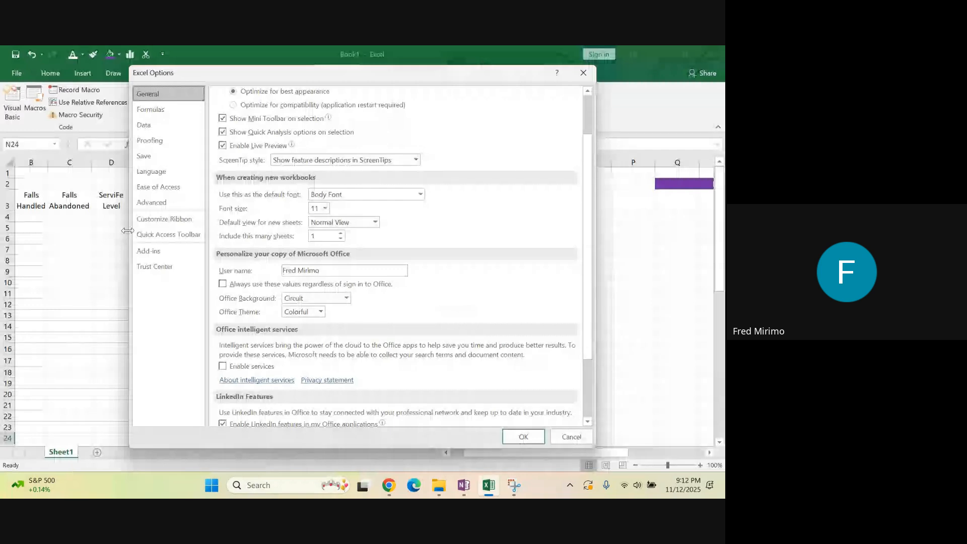
{"action": "left_click", "coordinate": [168, 253]}
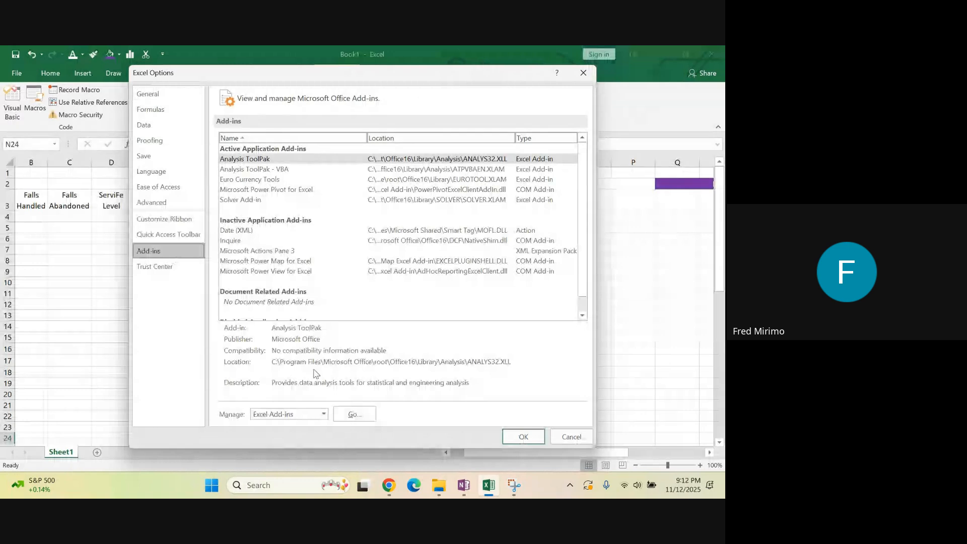
{"action": "left_click", "coordinate": [324, 414]}
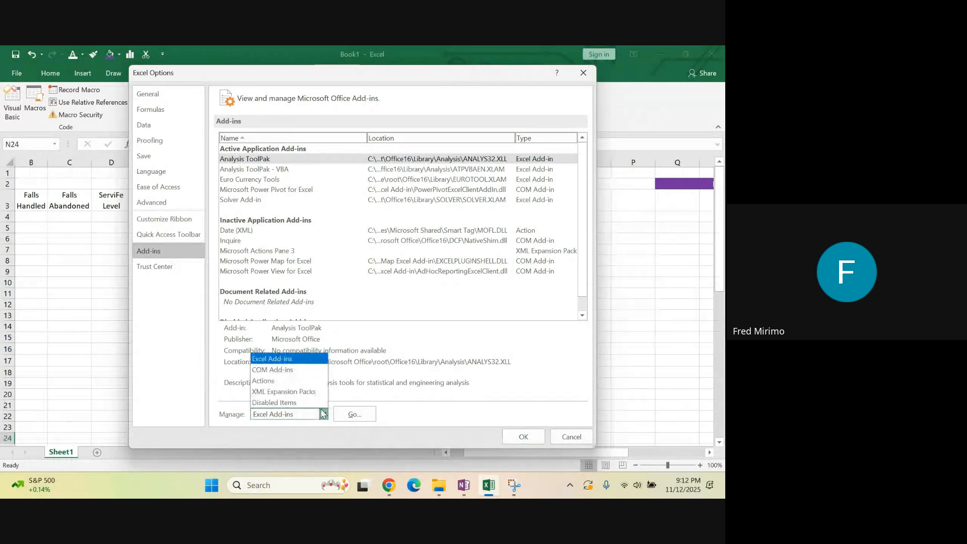
{"action": "left_click", "coordinate": [275, 371]}
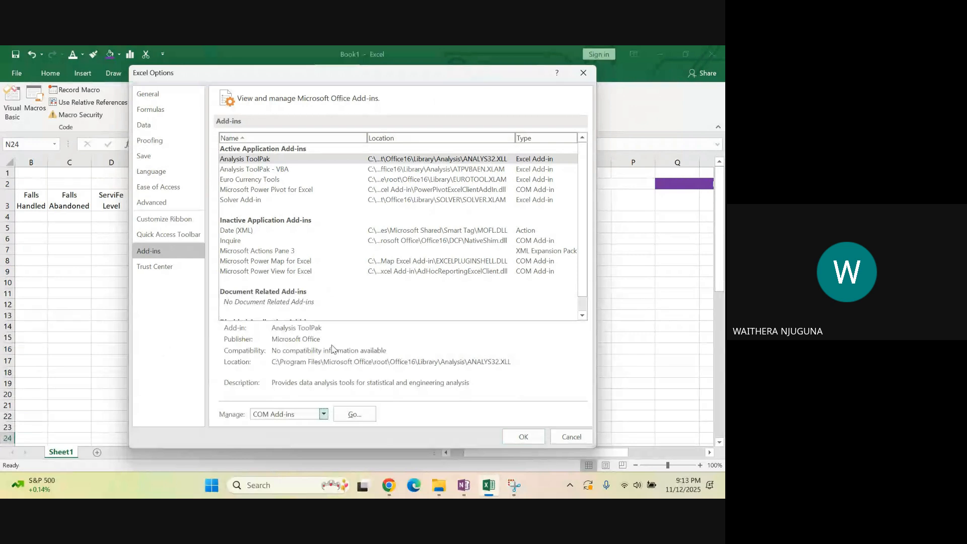
{"action": "left_click", "coordinate": [575, 436]}
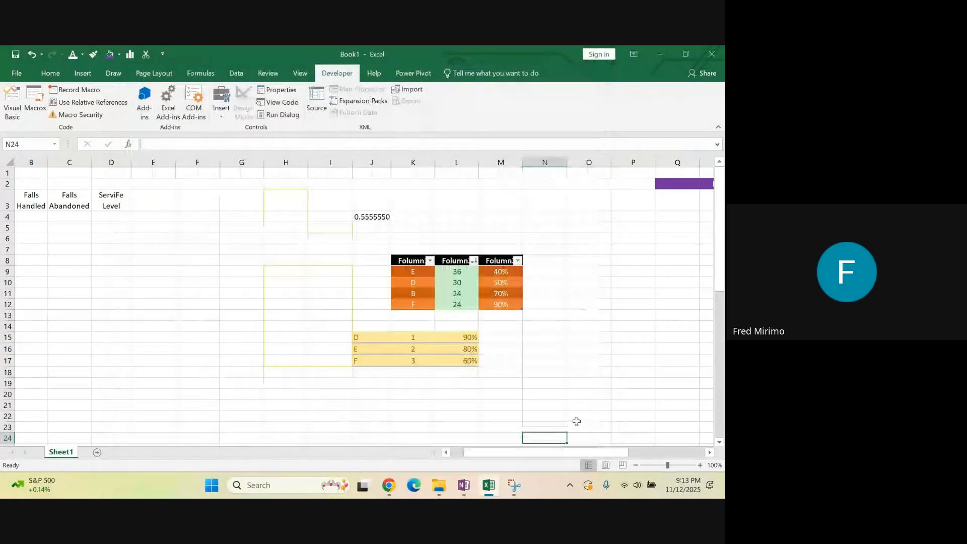
{"action": "left_click", "coordinate": [599, 302]}
{"action": "left_click", "coordinate": [415, 202]}
{"action": "left_click", "coordinate": [266, 225]}
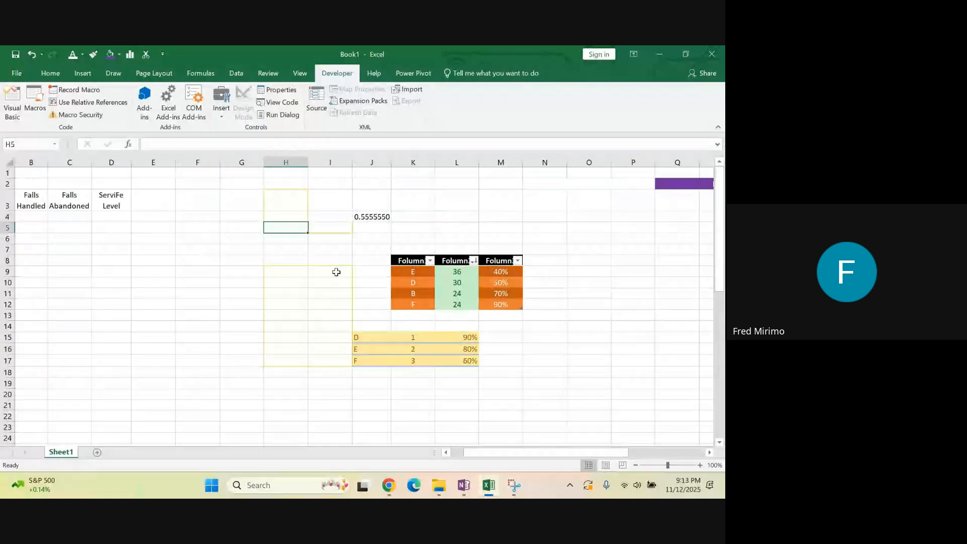
{"action": "left_click_drag", "start_coordinate": [500, 452], "coordinate": [488, 457]}
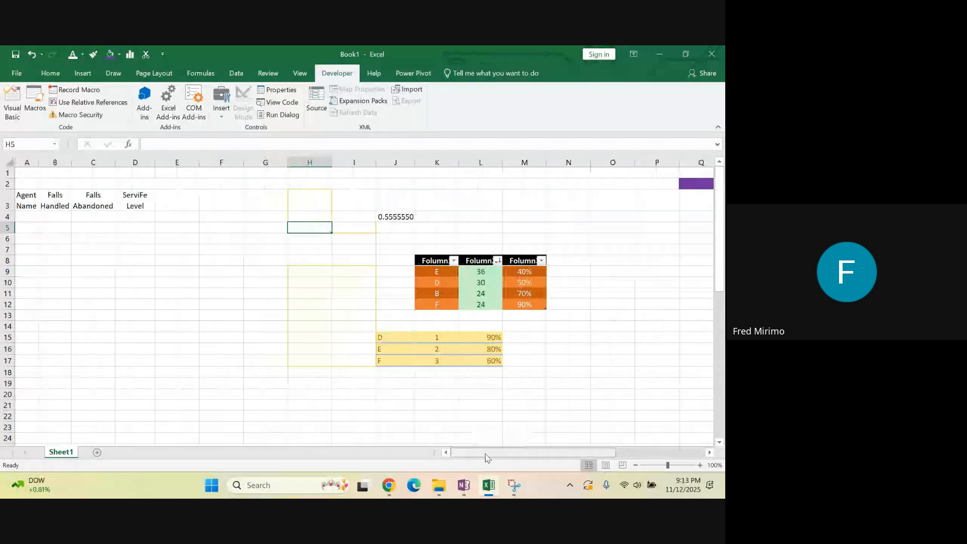
Examine the headers in A3:D3, columns I to N, and the full header text of table cells K8, L8 and M8
{"action": "left_click_drag", "start_coordinate": [28, 195], "coordinate": [142, 195]}
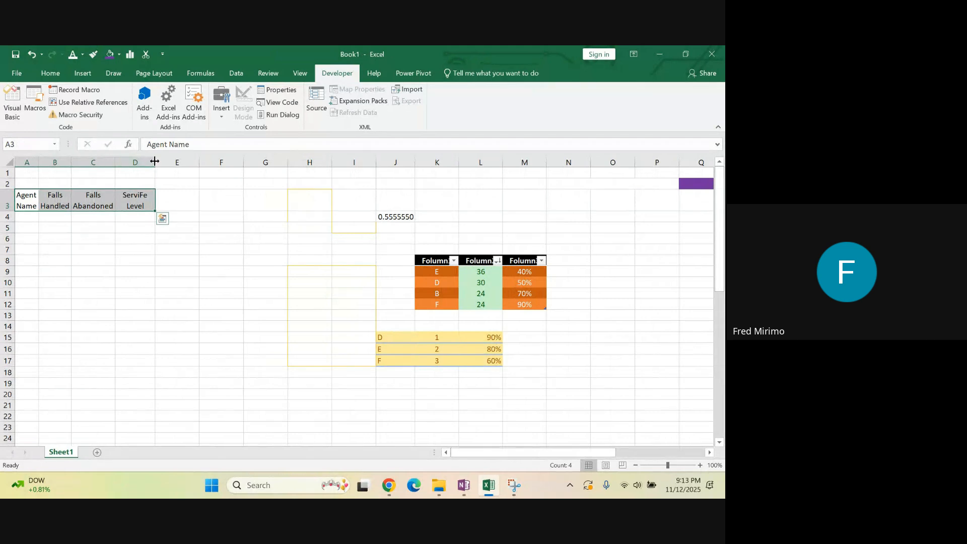
{"action": "left_click", "coordinate": [224, 197]}
{"action": "key", "text": "Right"}
{"action": "key", "text": "Right"}
{"action": "key", "text": "Right"}
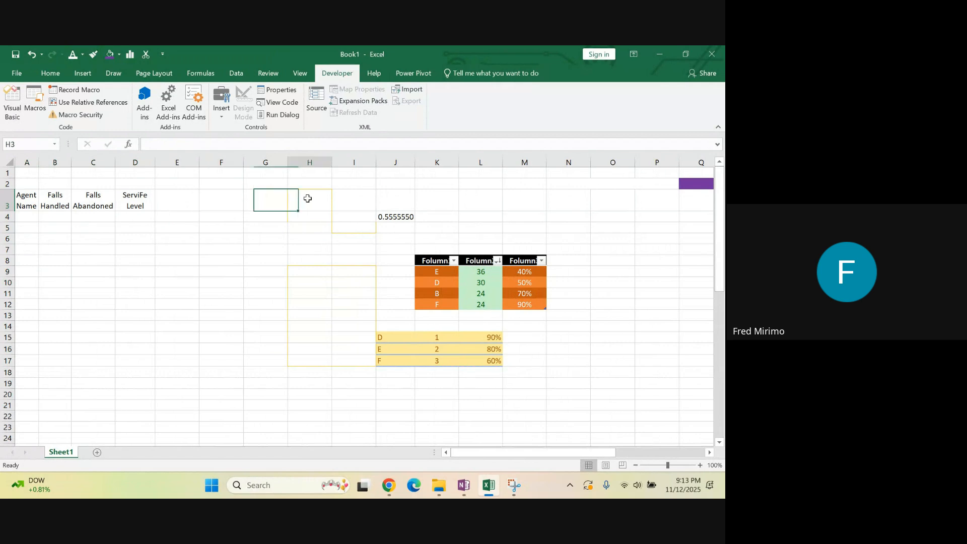
{"action": "left_click_drag", "start_coordinate": [353, 162], "coordinate": [577, 227]}
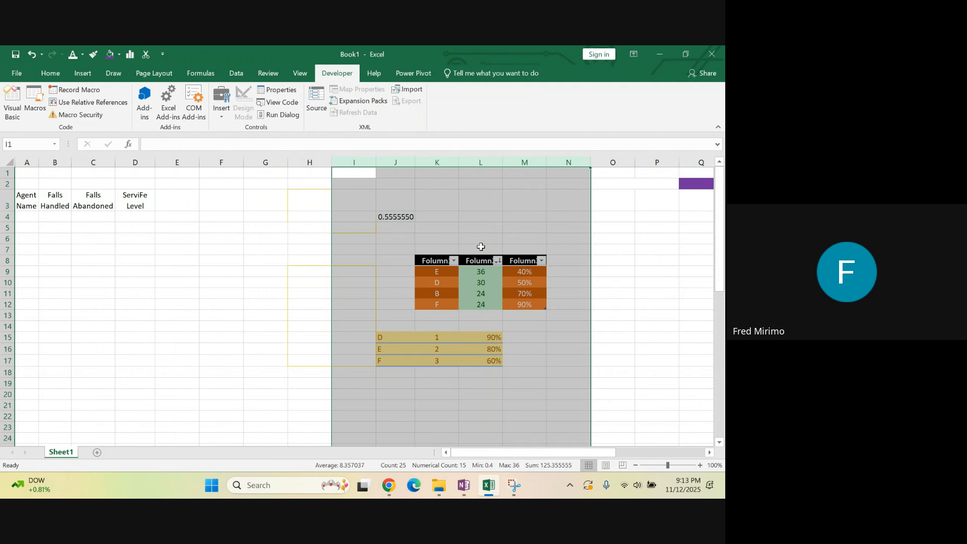
{"action": "left_click", "coordinate": [432, 262]}
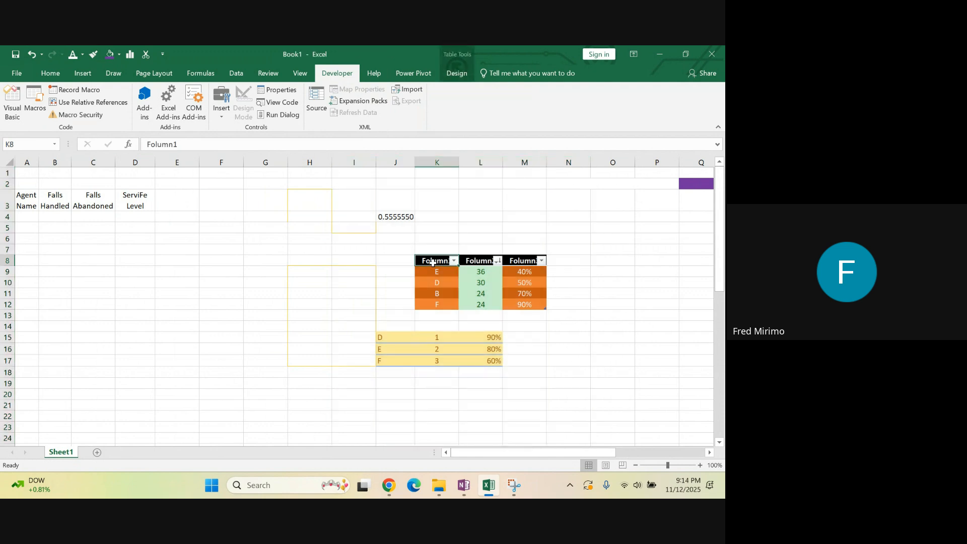
{"action": "left_click", "coordinate": [474, 261]}
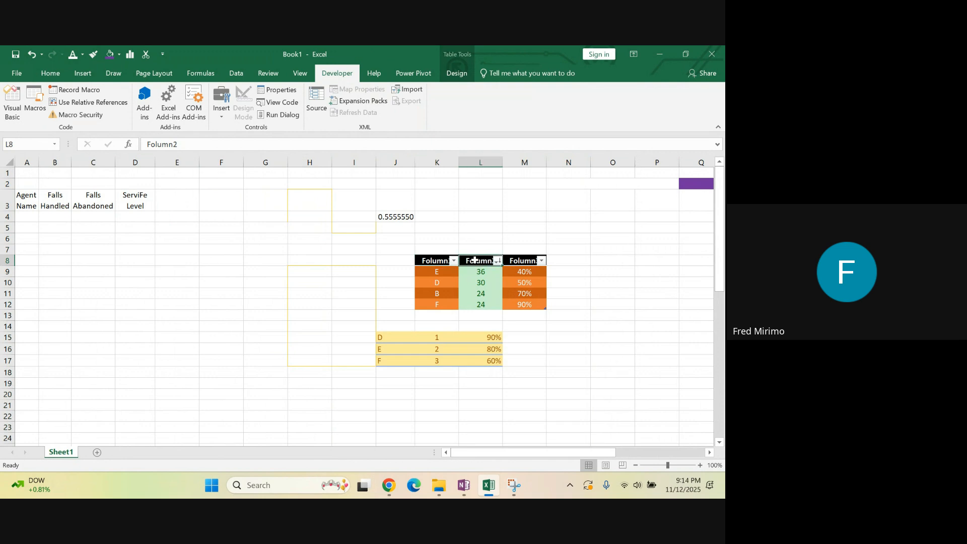
{"action": "left_click", "coordinate": [519, 261]}
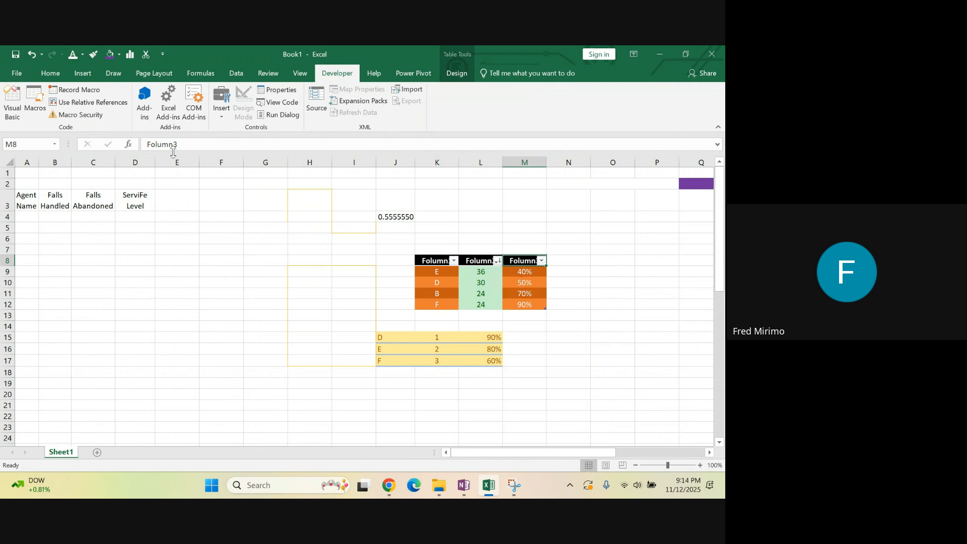
{"action": "left_click", "coordinate": [206, 262]}
{"action": "left_click", "coordinate": [218, 204]}
{"action": "left_click", "coordinate": [131, 193]}
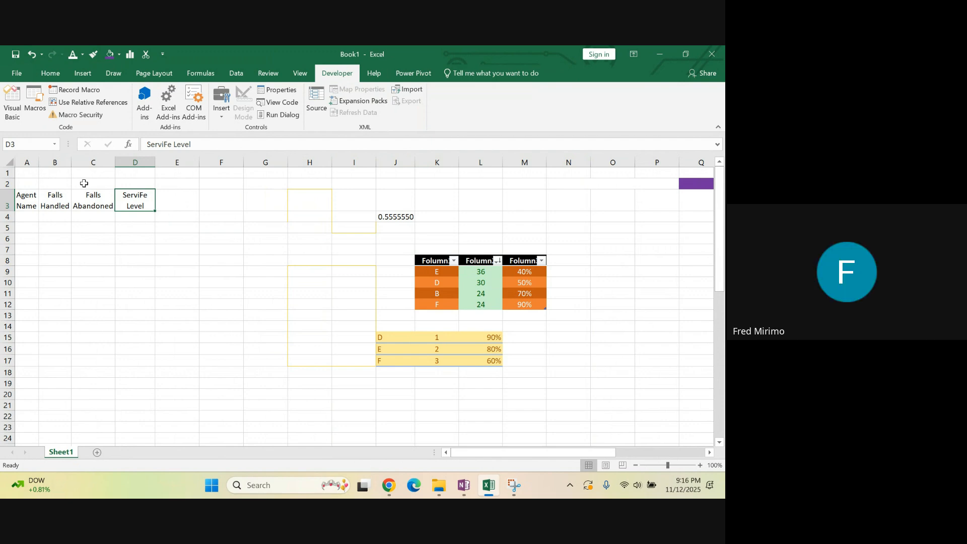
Survey the ribbon commands from Home through Power Pivot, including the Tell Me suggestions and the Conditional Formatting options
{"action": "left_click", "coordinate": [46, 75]}
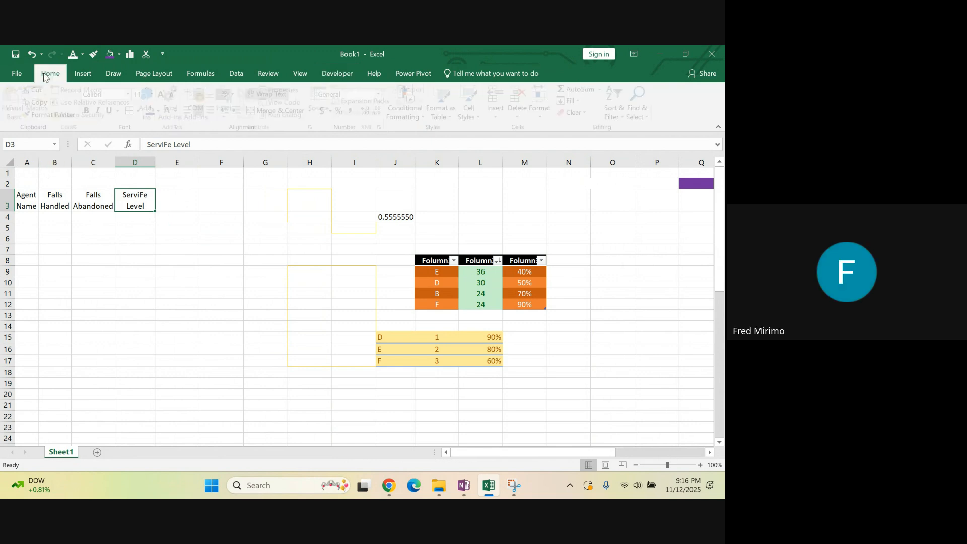
{"action": "left_click", "coordinate": [95, 75]}
{"action": "left_click", "coordinate": [113, 73]}
{"action": "left_click", "coordinate": [154, 73]}
{"action": "left_click", "coordinate": [201, 74]}
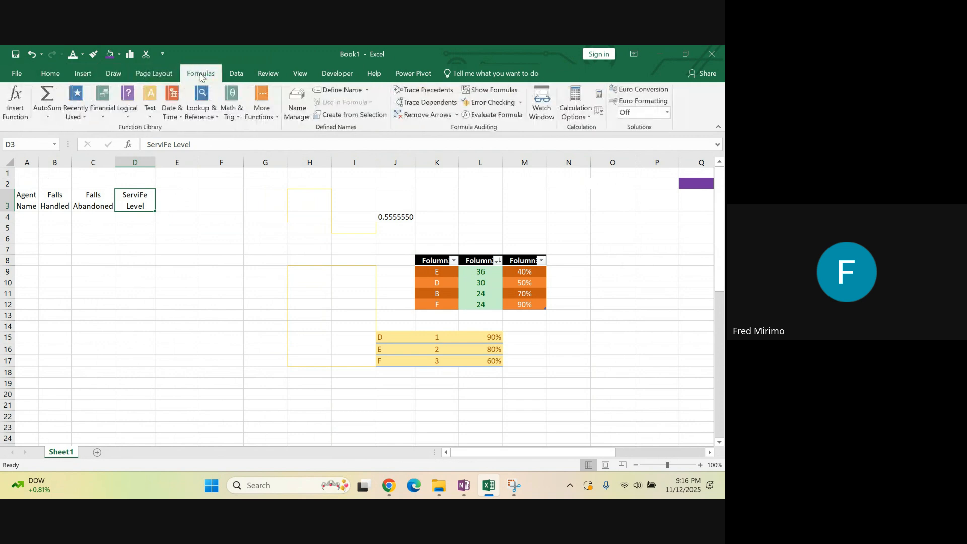
{"action": "left_click", "coordinate": [47, 74]}
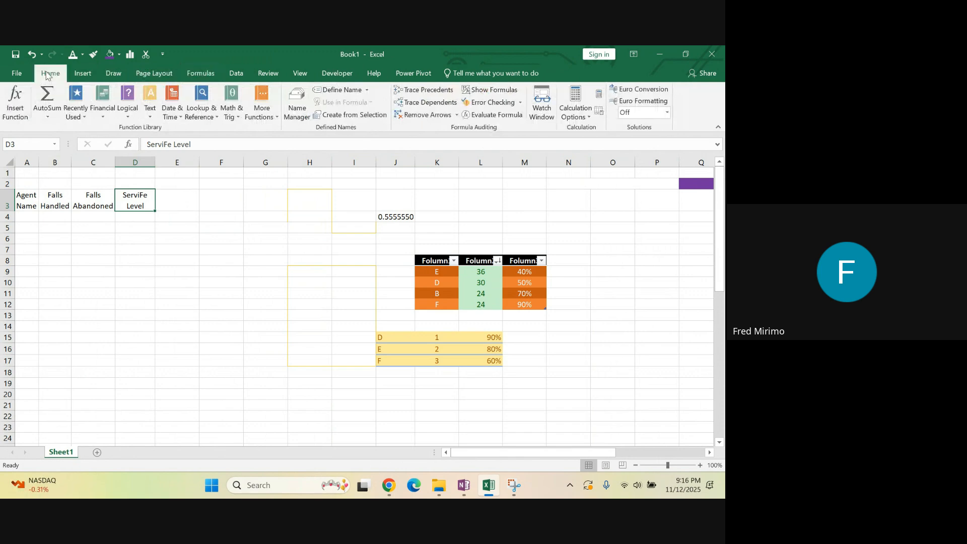
{"action": "left_click", "coordinate": [85, 75]}
{"action": "left_click", "coordinate": [118, 75]}
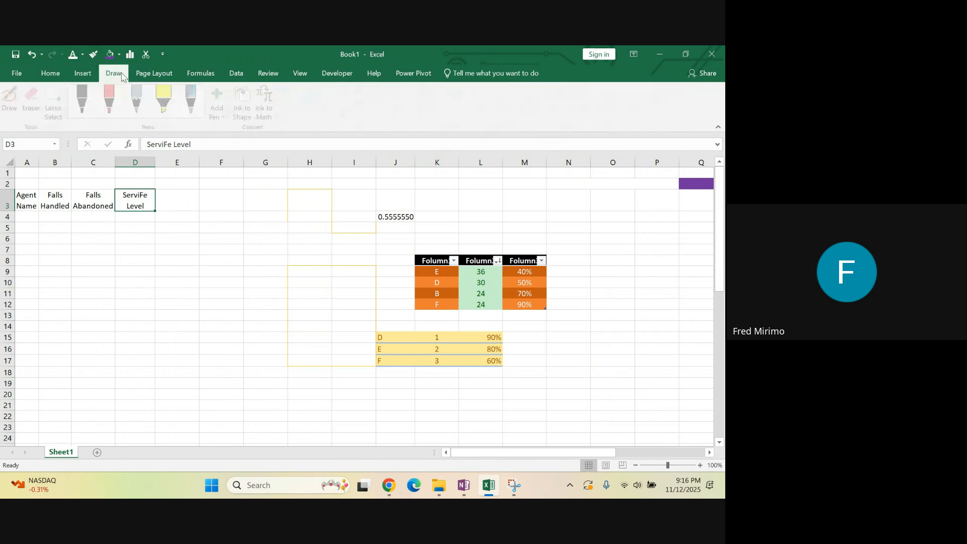
{"action": "left_click", "coordinate": [169, 75]}
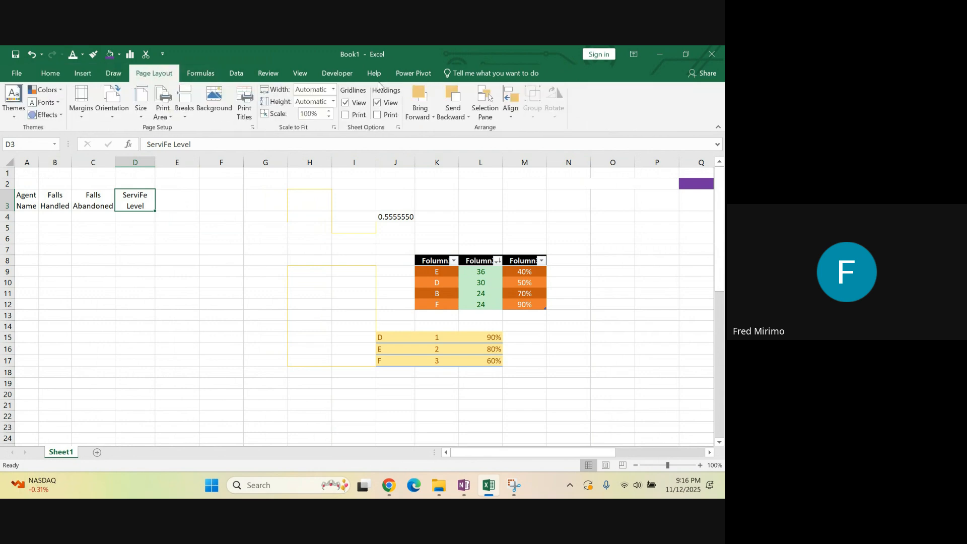
{"action": "left_click", "coordinate": [208, 74]}
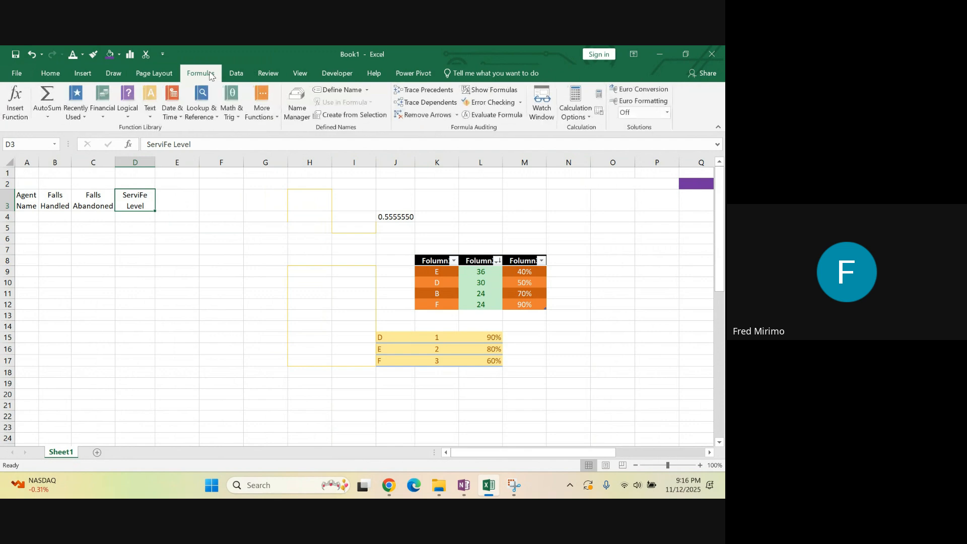
{"action": "left_click", "coordinate": [236, 74]}
{"action": "left_click", "coordinate": [267, 75]}
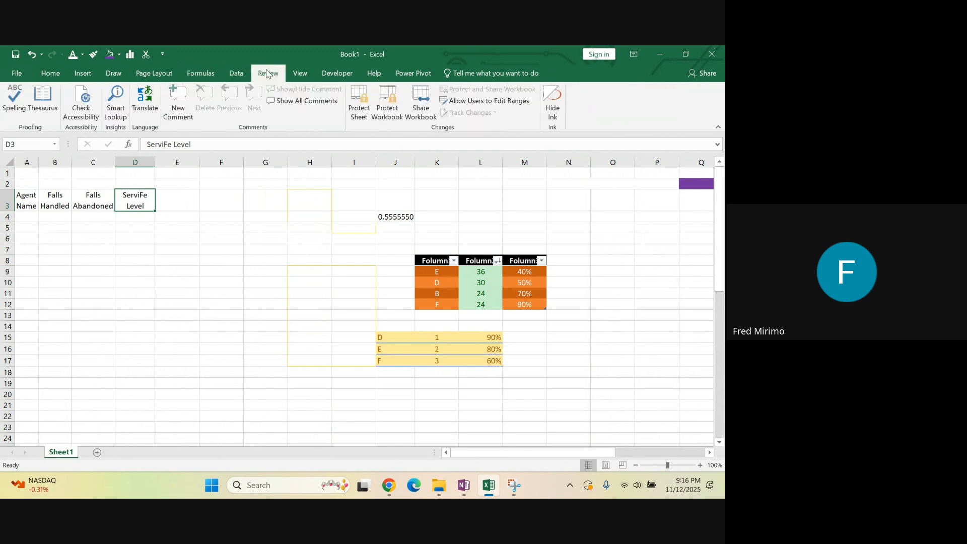
{"action": "left_click", "coordinate": [303, 75]}
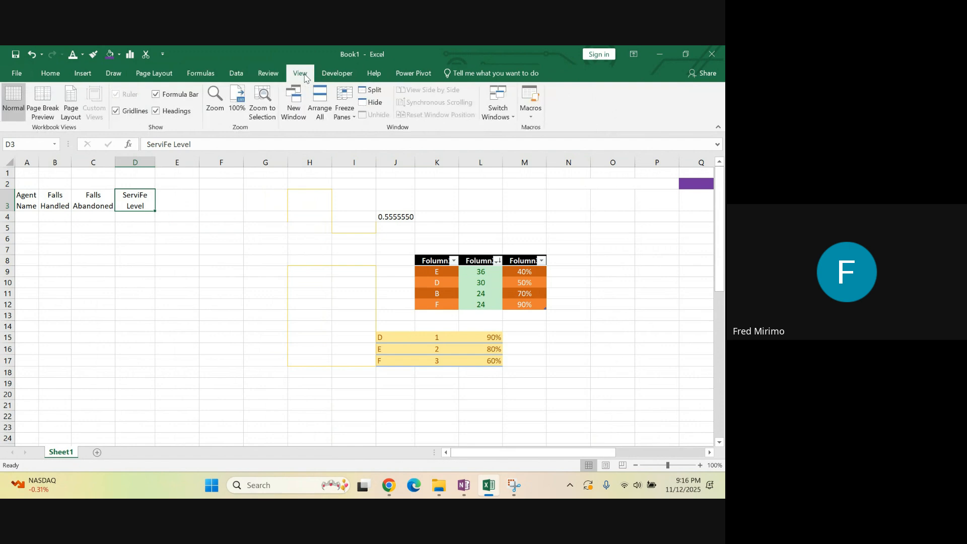
{"action": "left_click", "coordinate": [337, 75]}
{"action": "left_click", "coordinate": [374, 76]}
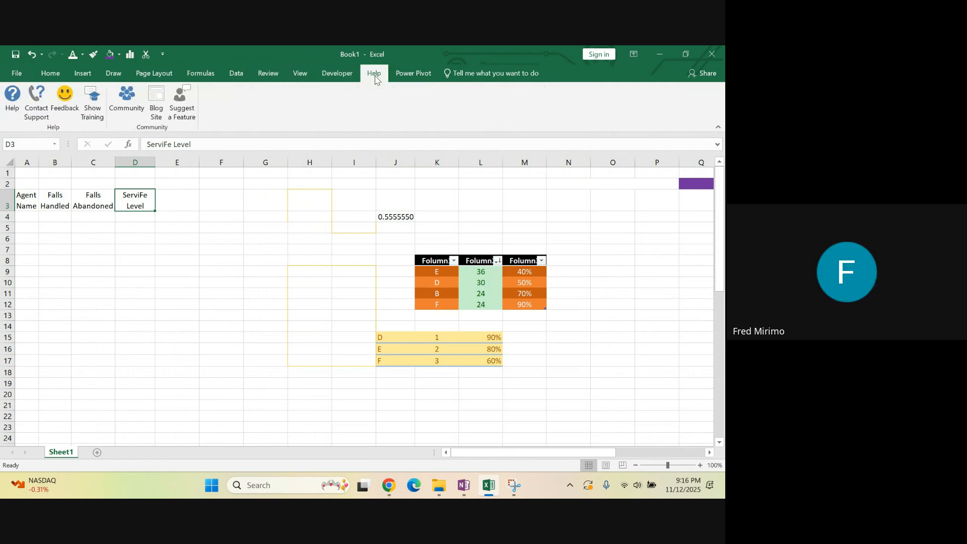
{"action": "left_click", "coordinate": [416, 74]}
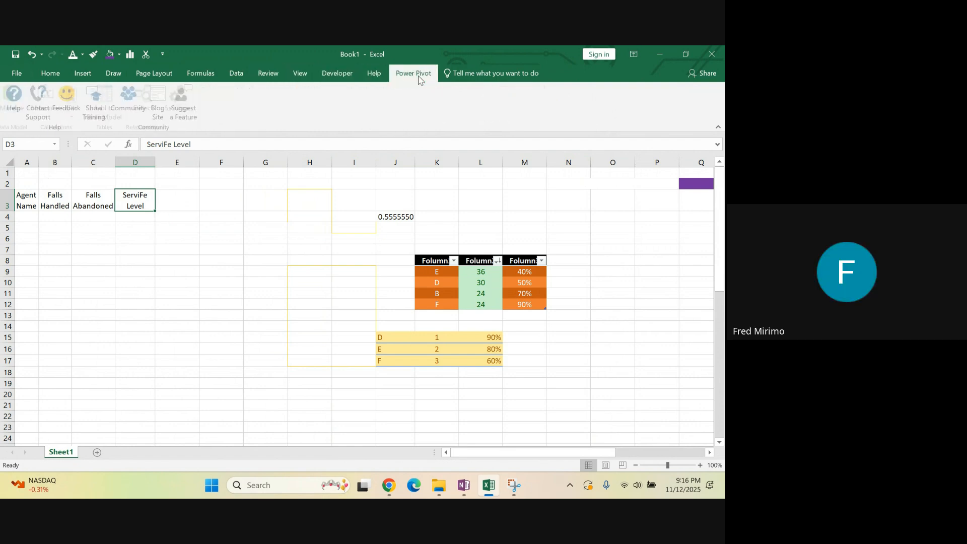
{"action": "left_click", "coordinate": [491, 74]}
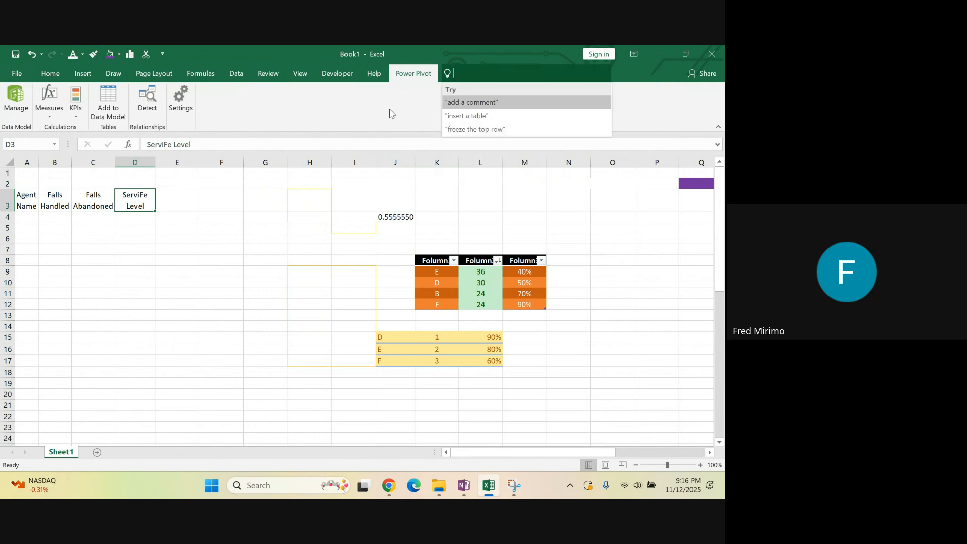
{"action": "left_click", "coordinate": [42, 72]}
{"action": "left_click", "coordinate": [42, 74]}
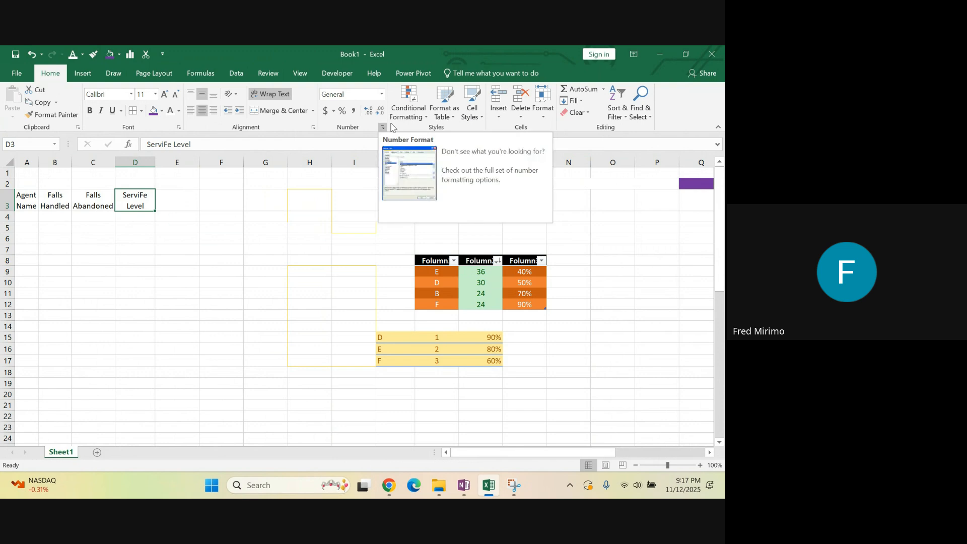
{"action": "left_click", "coordinate": [427, 117]}
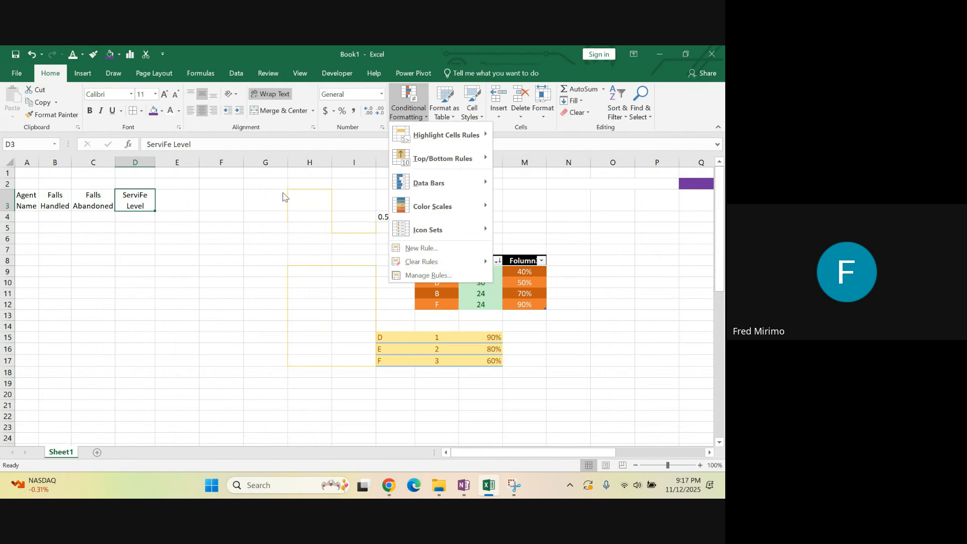
{"action": "left_click", "coordinate": [269, 264]}
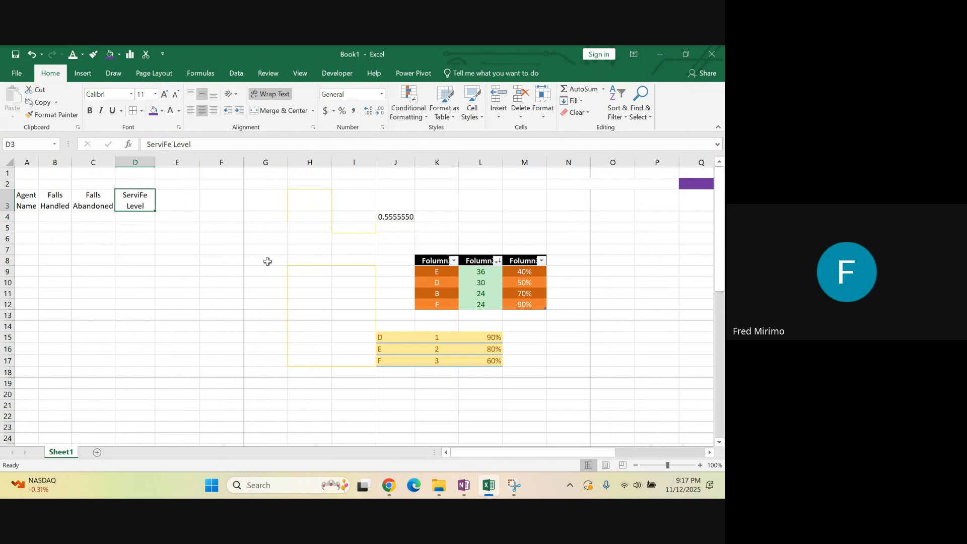
Widen column D slightly to give the wrapped header in D3 more room
{"action": "left_click", "coordinate": [28, 197]}
{"action": "left_click_drag", "start_coordinate": [28, 198], "coordinate": [142, 197]}
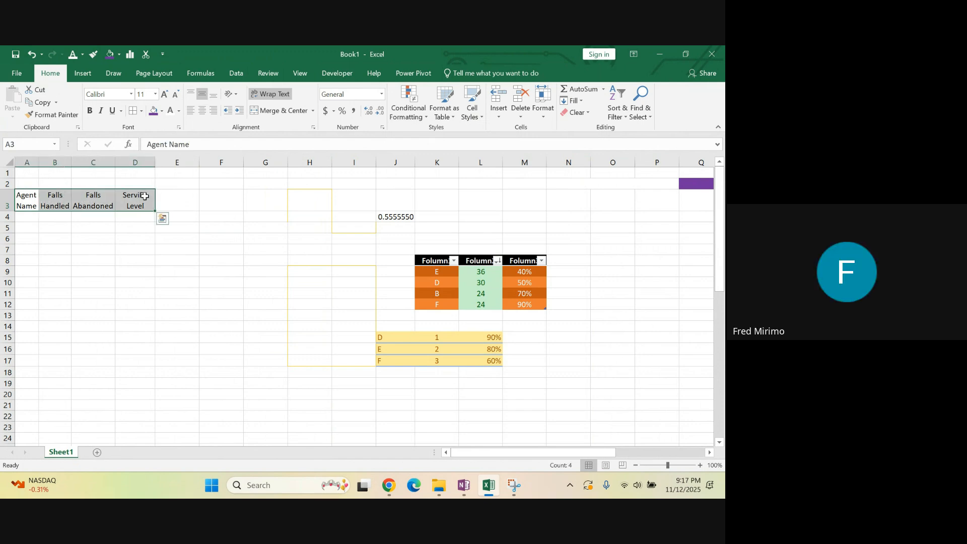
{"action": "left_click", "coordinate": [173, 200]}
{"action": "left_click", "coordinate": [260, 207]}
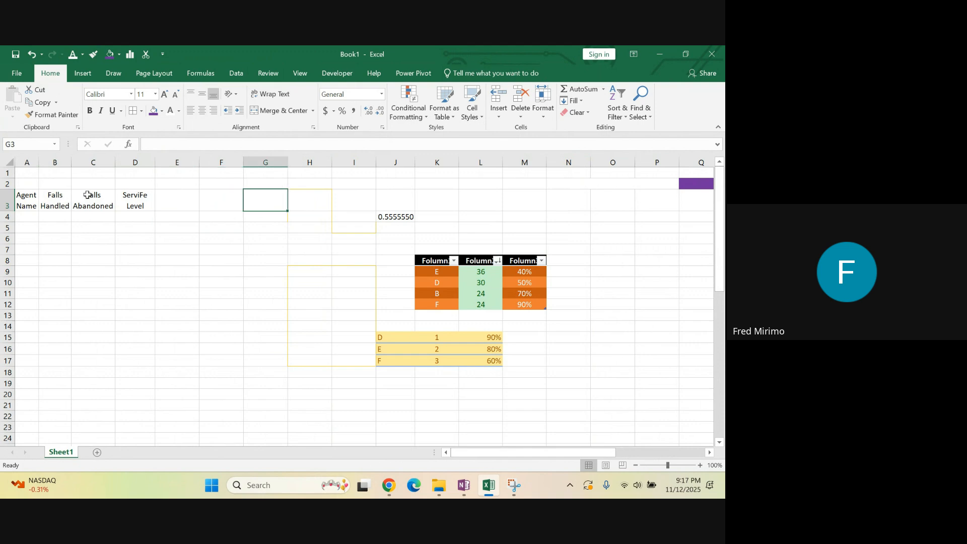
{"action": "left_click", "coordinate": [163, 225]}
{"action": "left_click", "coordinate": [137, 192]}
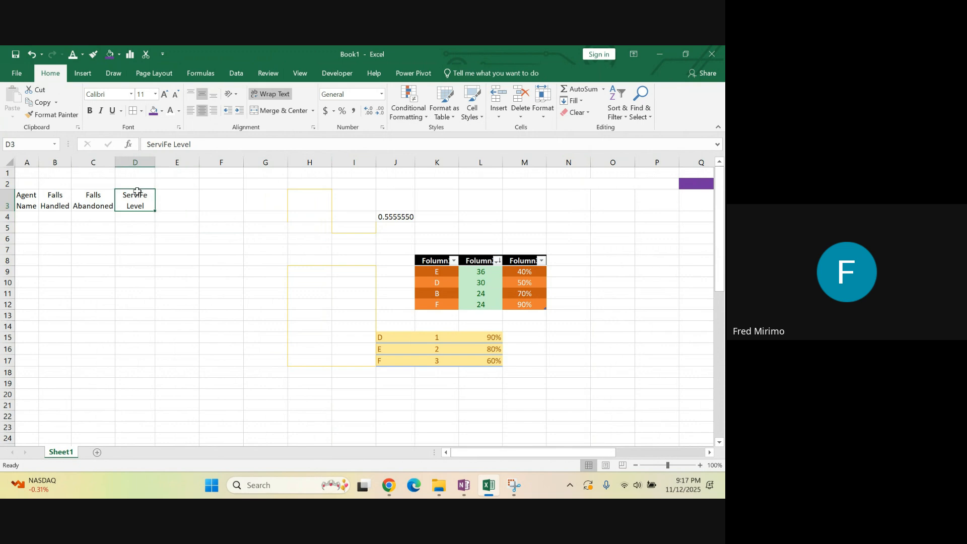
{"action": "left_click_drag", "start_coordinate": [155, 159], "coordinate": [161, 158]}
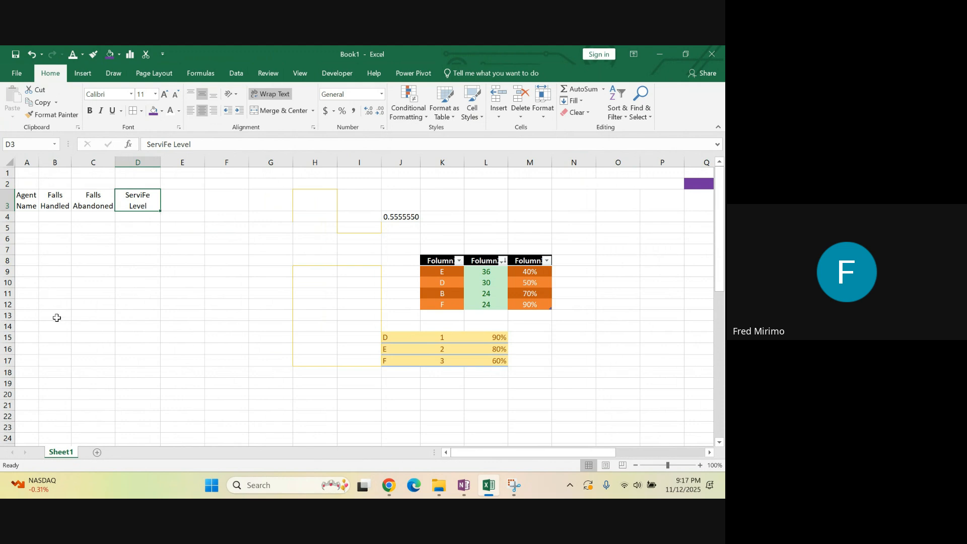
Examine the Highlight Cells Rules options of Conditional Formatting without applying a rule
{"action": "left_click", "coordinate": [424, 118]}
{"action": "left_click", "coordinate": [424, 118]}
{"action": "left_click", "coordinate": [424, 118]}
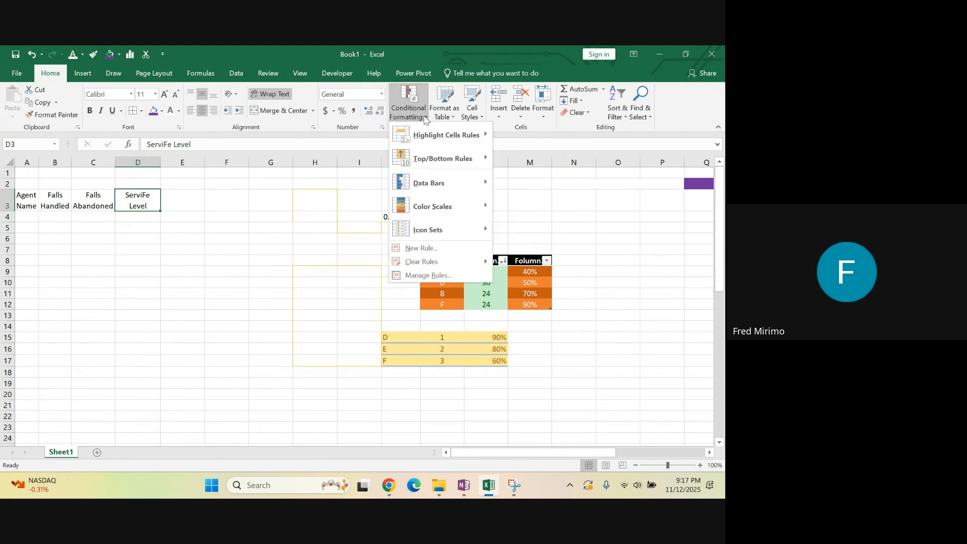
{"action": "mouse_move", "coordinate": [426, 143]}
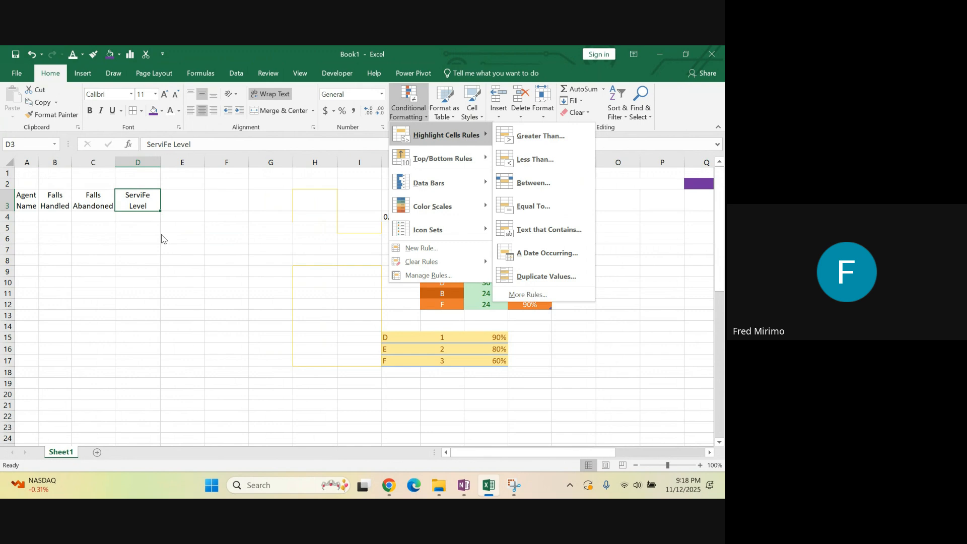
{"action": "left_click", "coordinate": [88, 199]}
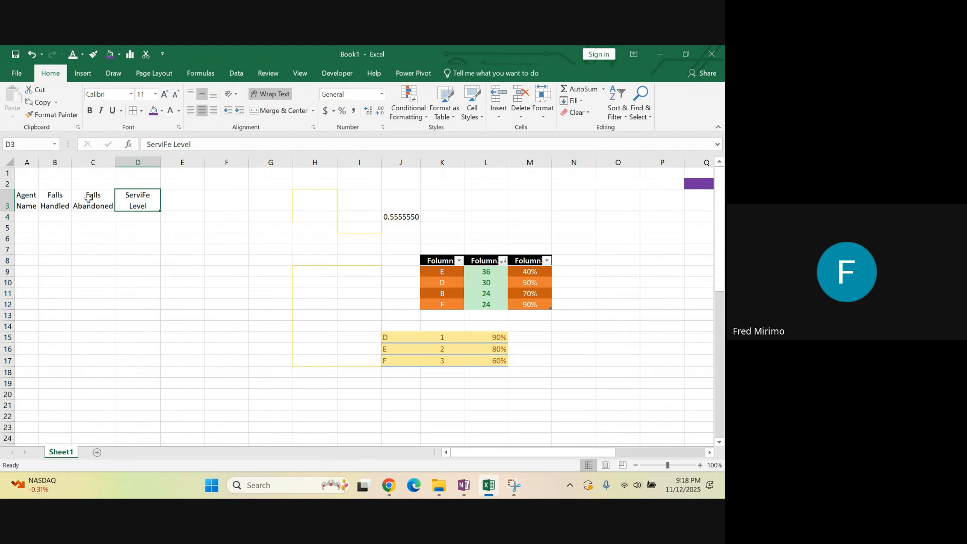
Widen column A slightly around the Agent Name header in A3
{"action": "left_click", "coordinate": [88, 200]}
{"action": "left_click", "coordinate": [48, 206]}
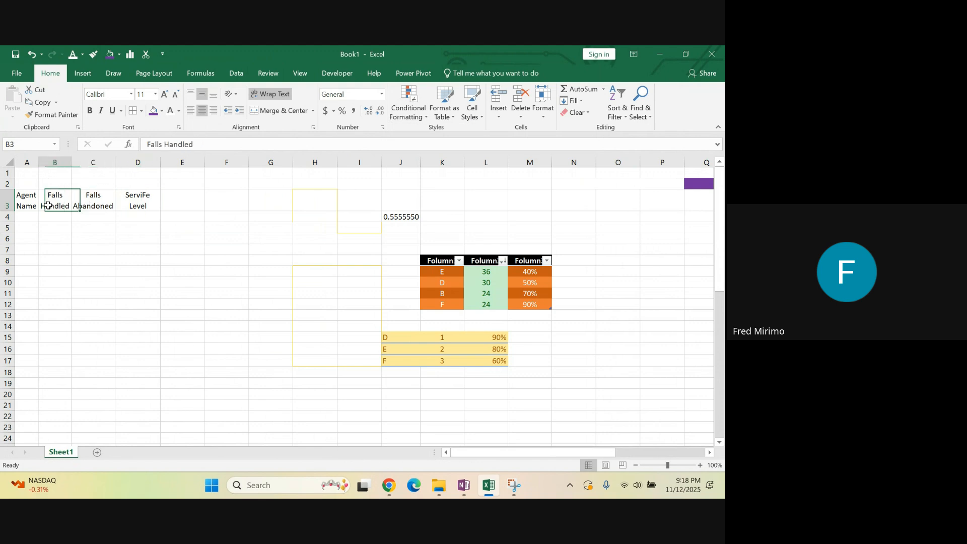
{"action": "left_click", "coordinate": [20, 202]}
{"action": "left_click_drag", "start_coordinate": [39, 158], "coordinate": [49, 157]}
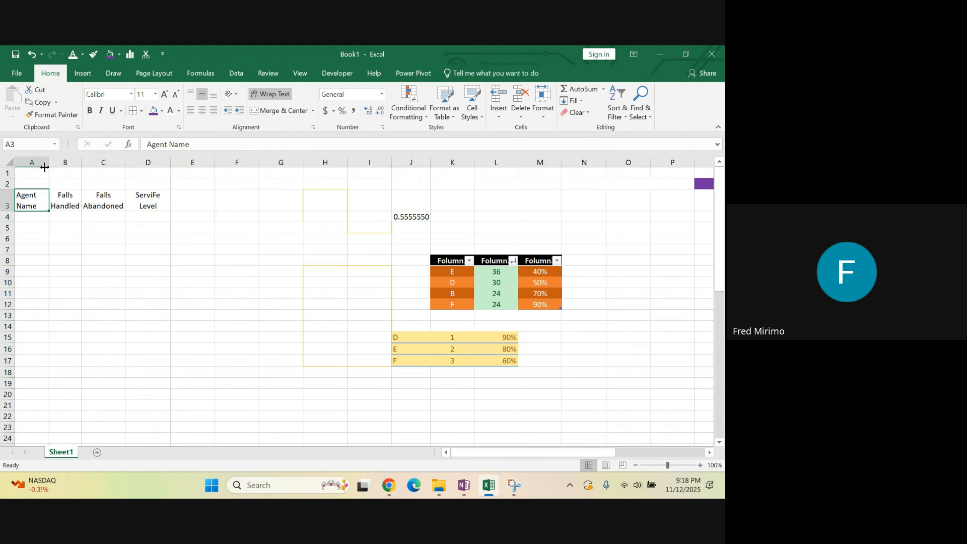
AutoFit the width of column D to its header in D3
{"action": "left_click_drag", "start_coordinate": [29, 199], "coordinate": [151, 199]}
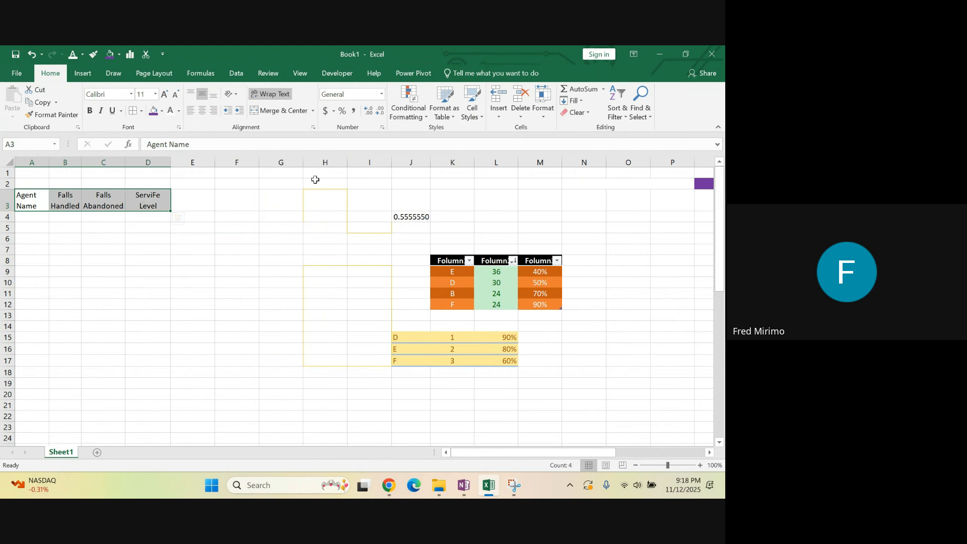
{"action": "double_click", "coordinate": [173, 162]}
{"action": "left_click", "coordinate": [206, 213]}
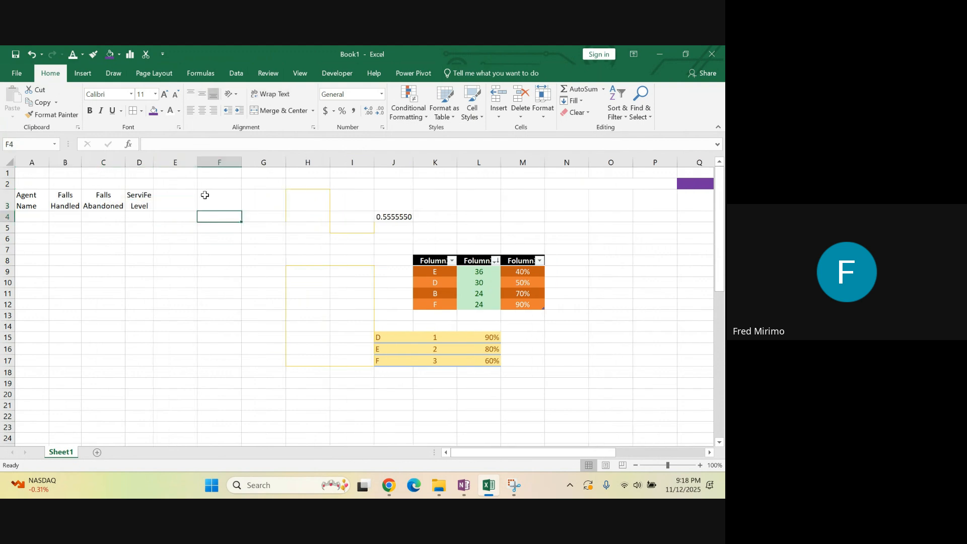
{"action": "left_click", "coordinate": [25, 203]}
{"action": "left_click_drag", "start_coordinate": [26, 203], "coordinate": [144, 207]}
{"action": "left_click", "coordinate": [220, 337]}
{"action": "left_click", "coordinate": [199, 263]}
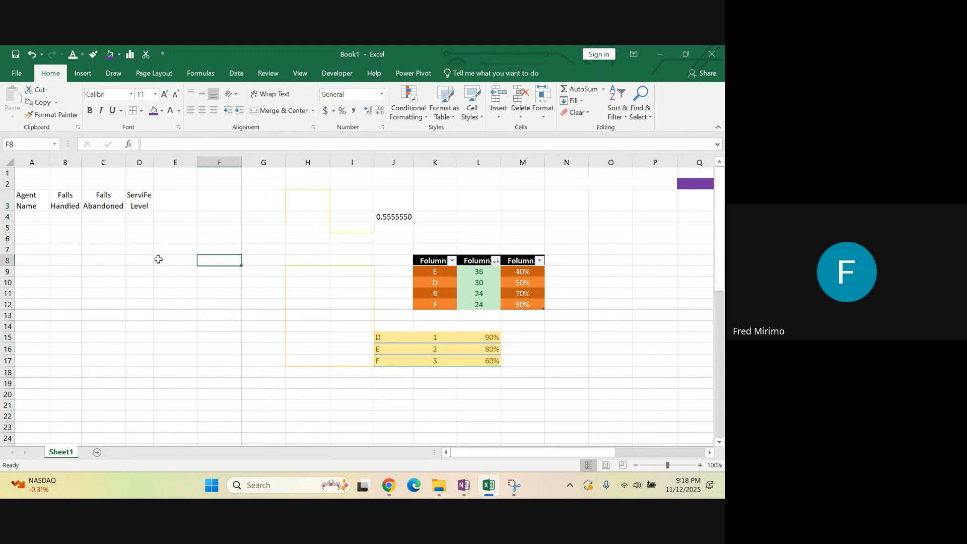
Select header cell D3 and display the Insert commands for review
{"action": "left_click", "coordinate": [140, 204]}
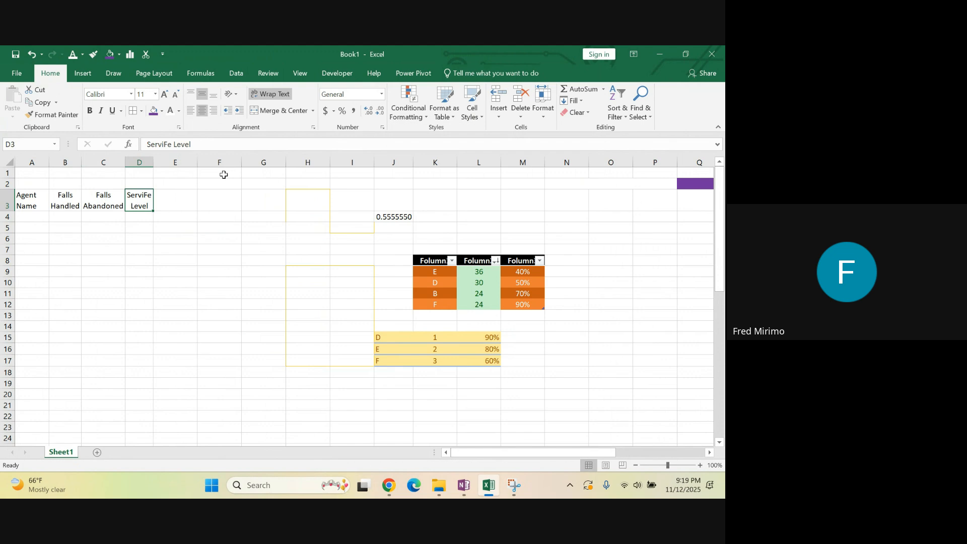
{"action": "left_click", "coordinate": [80, 73]}
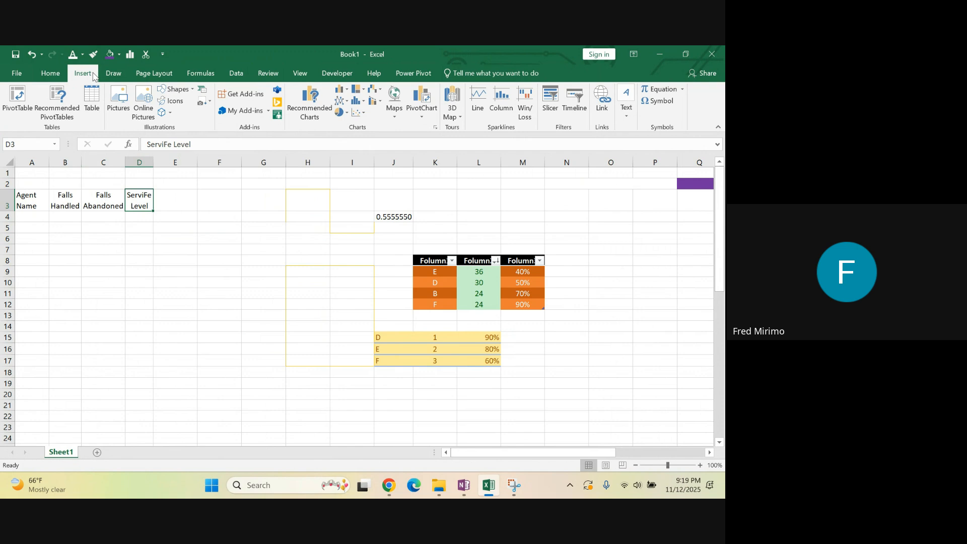
Review the Draw, Page Layout, Insert, Formulas, Data, Review and View command sets without applying any command
{"action": "left_click", "coordinate": [121, 74]}
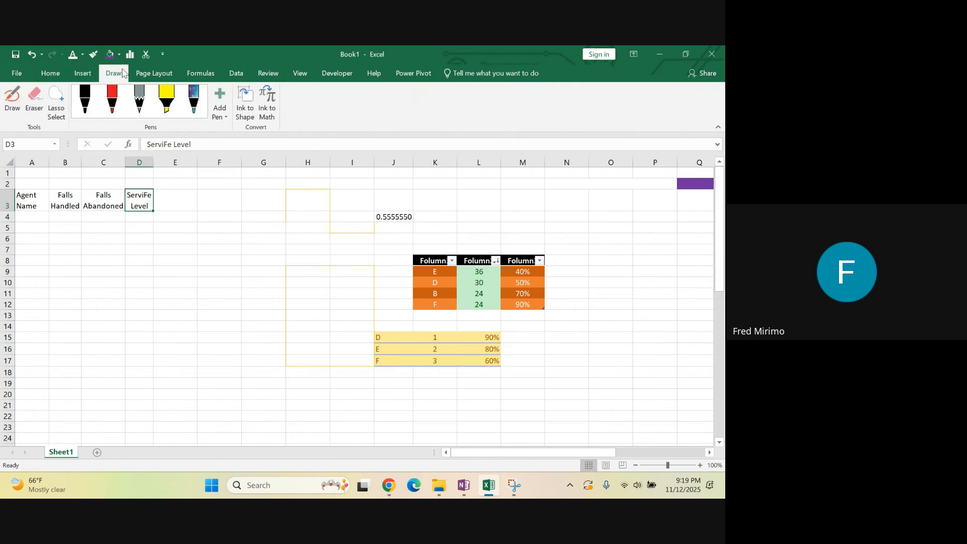
{"action": "left_click", "coordinate": [154, 74]}
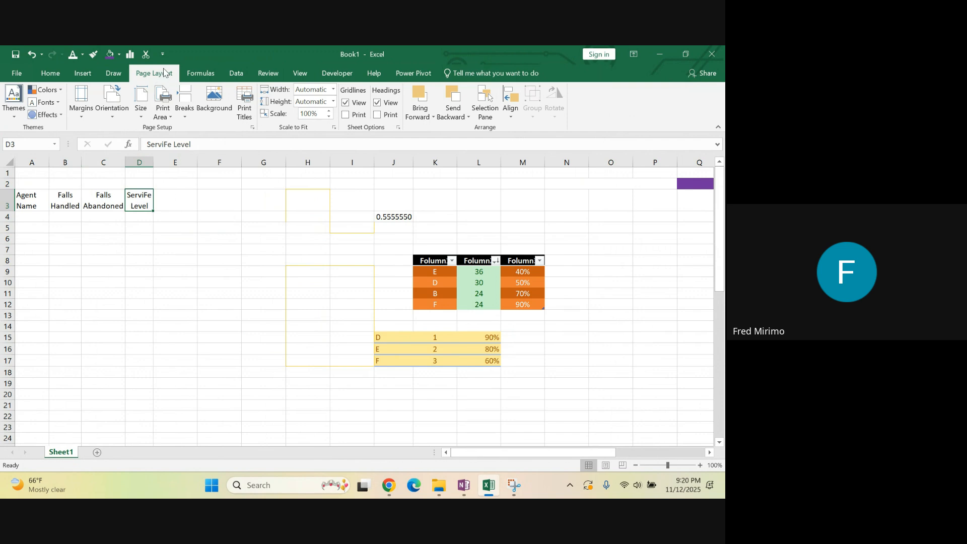
{"action": "left_click", "coordinate": [683, 485]}
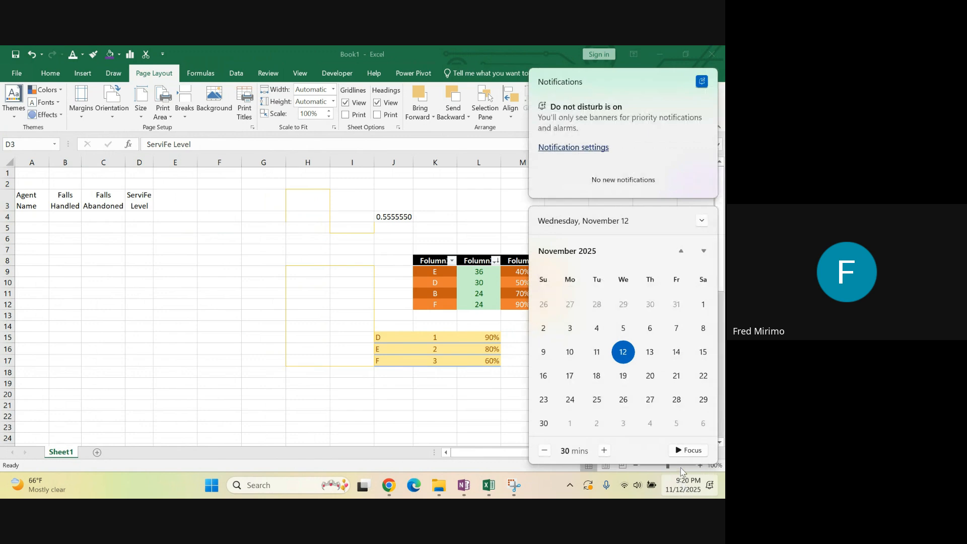
{"action": "left_click", "coordinate": [208, 246]}
{"action": "left_click", "coordinate": [164, 361]}
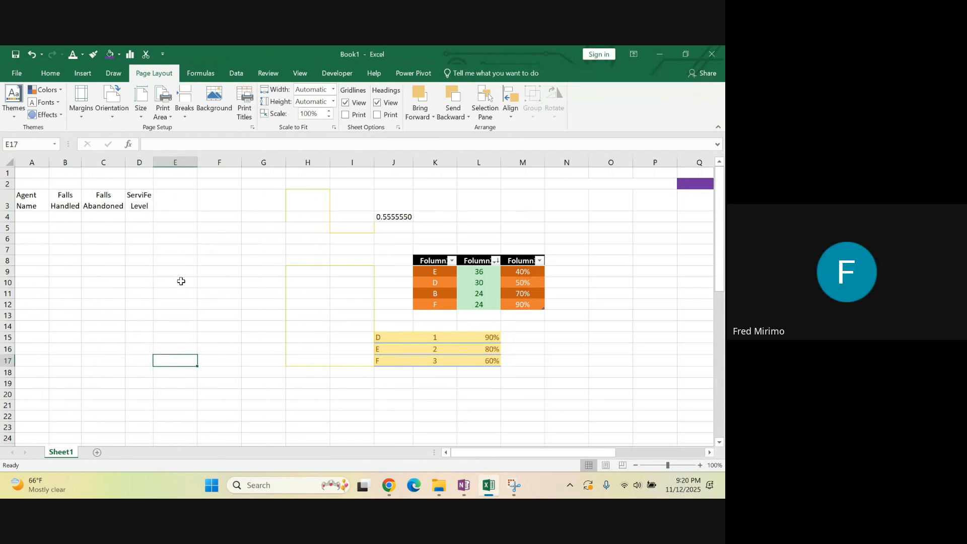
{"action": "left_click", "coordinate": [84, 74]}
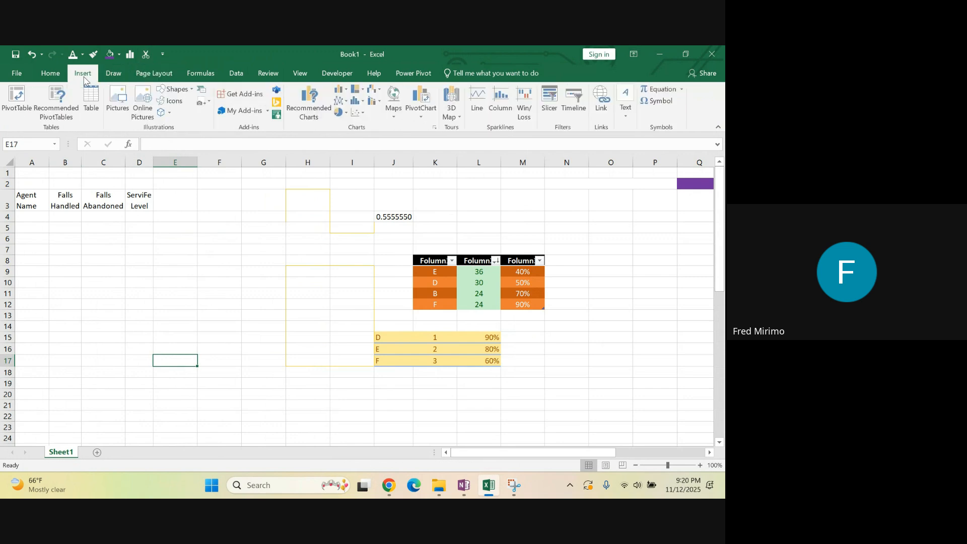
{"action": "left_click", "coordinate": [139, 75]}
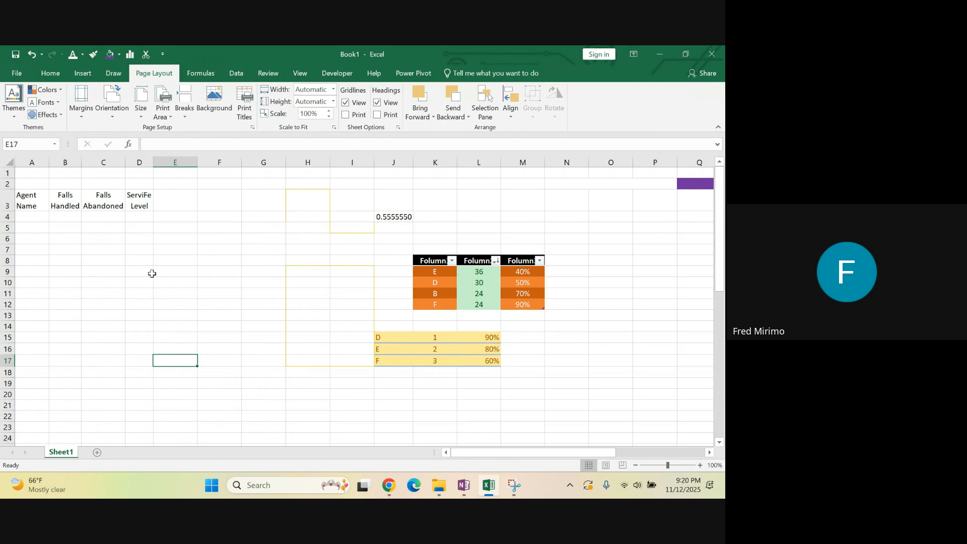
{"action": "left_click", "coordinate": [254, 264]}
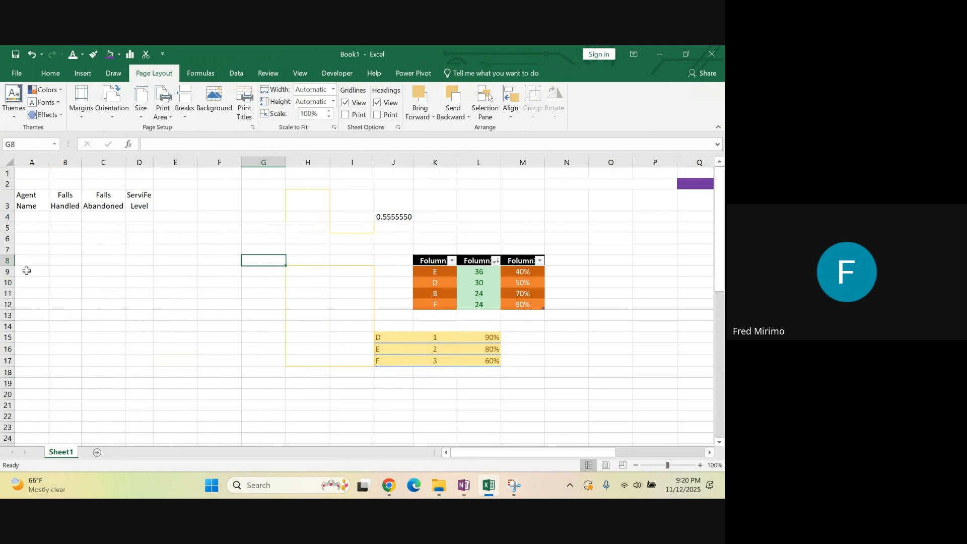
{"action": "left_click", "coordinate": [205, 76]}
{"action": "left_click", "coordinate": [236, 74]}
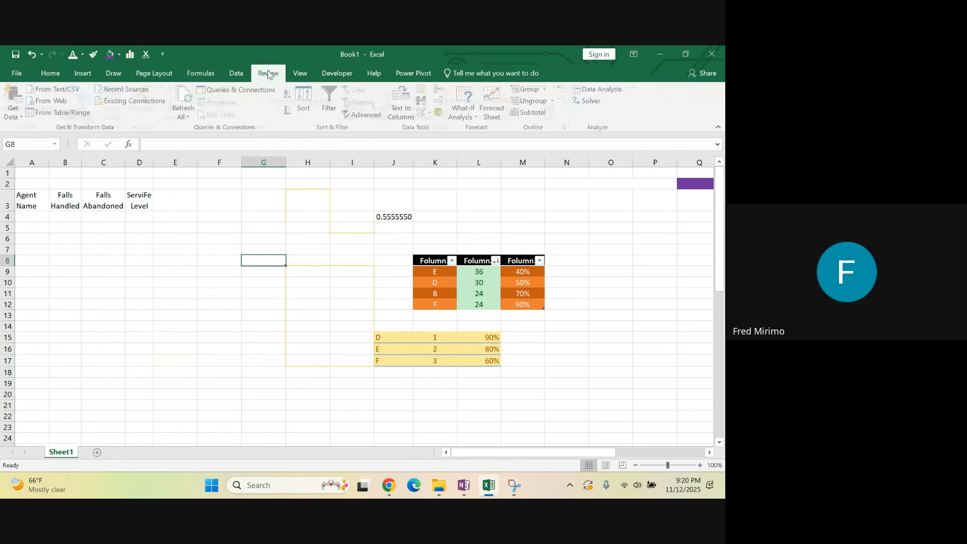
{"action": "left_click", "coordinate": [300, 76]}
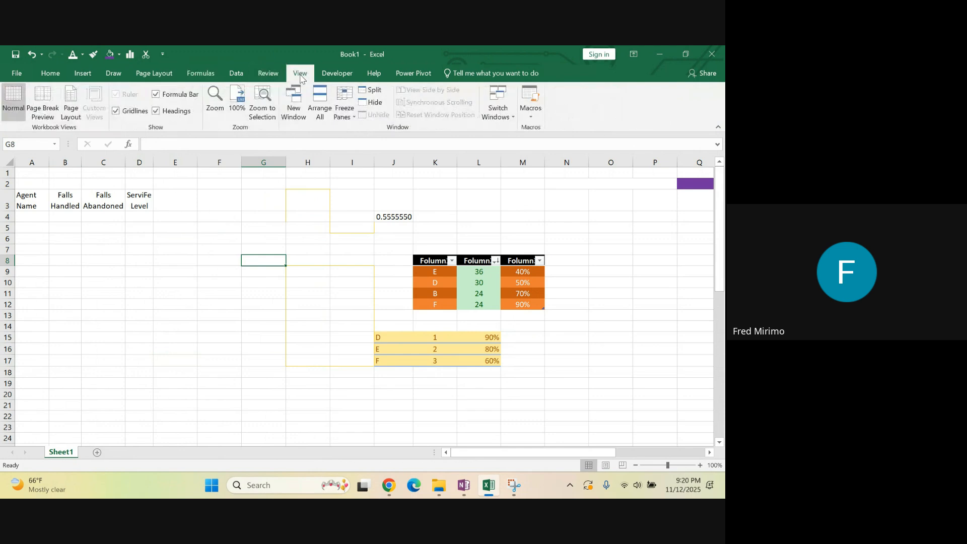
{"action": "left_click", "coordinate": [142, 314]}
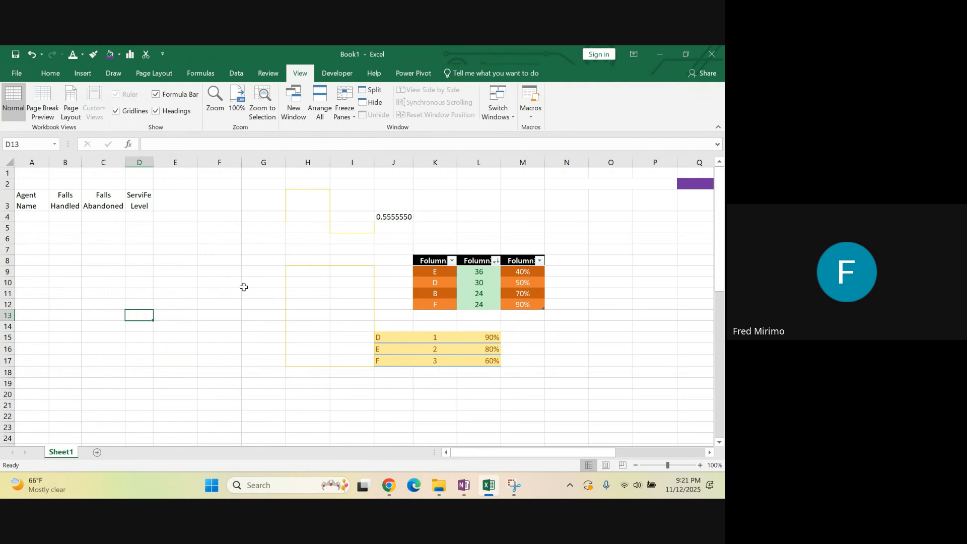
{"action": "left_click", "coordinate": [230, 282]}
{"action": "left_click", "coordinate": [302, 318]}
{"action": "left_click", "coordinate": [232, 337]}
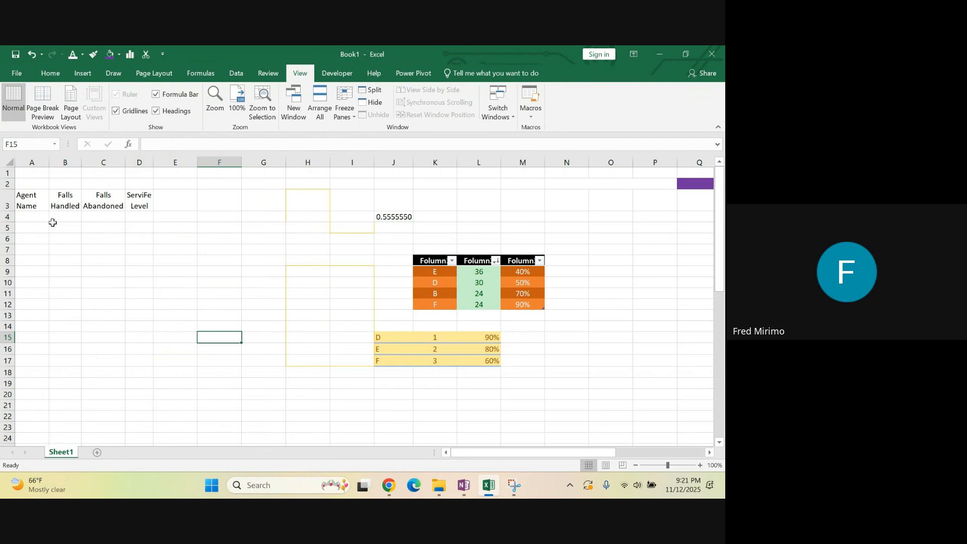
{"action": "left_click", "coordinate": [76, 218]}
{"action": "left_click", "coordinate": [159, 263]}
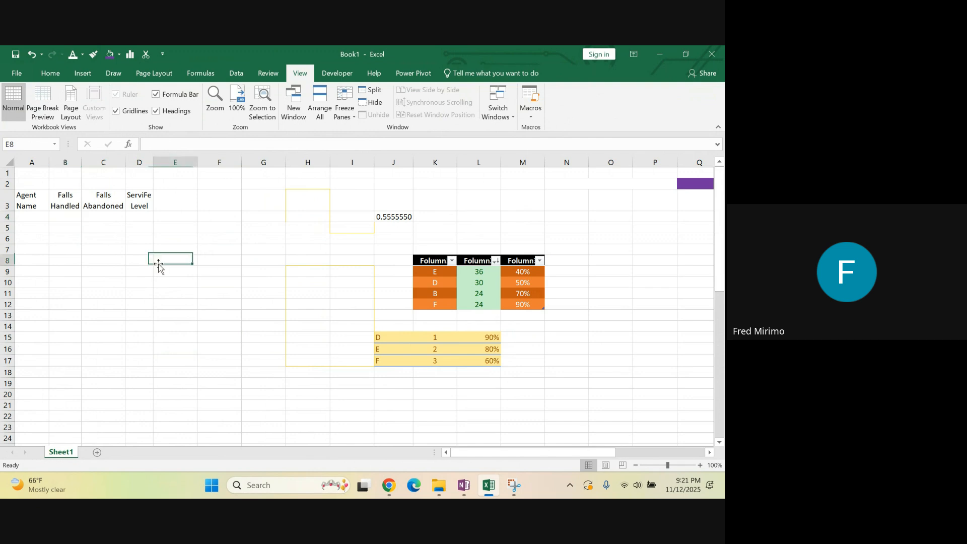
{"action": "left_click", "coordinate": [105, 201]}
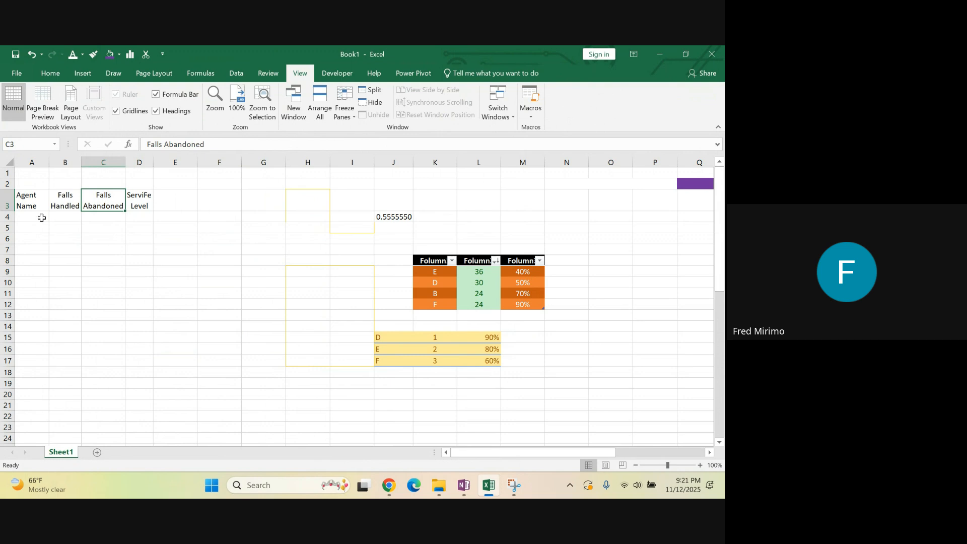
{"action": "left_click", "coordinate": [56, 204]}
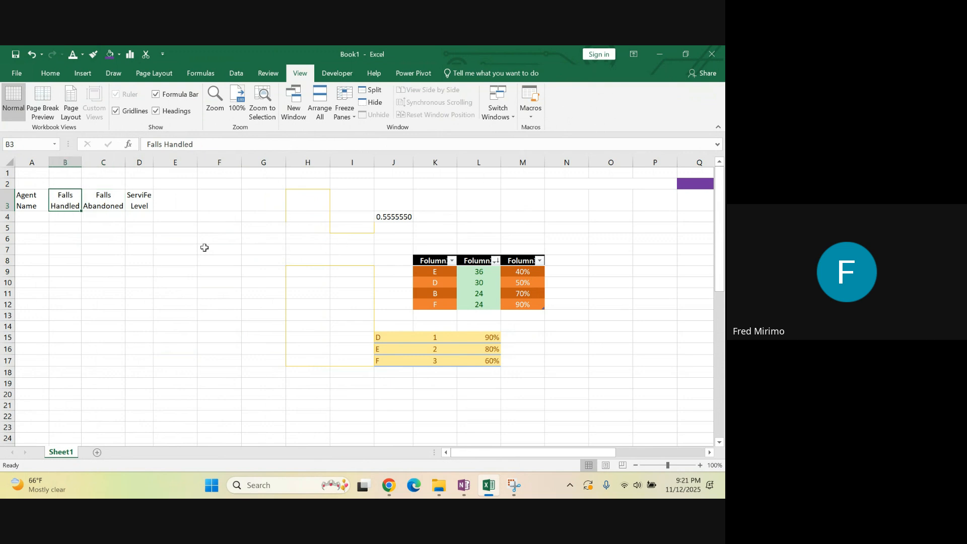
{"action": "left_click", "coordinate": [18, 196]}
{"action": "left_click", "coordinate": [61, 197]}
{"action": "left_click", "coordinate": [107, 195]}
{"action": "left_click", "coordinate": [136, 194]}
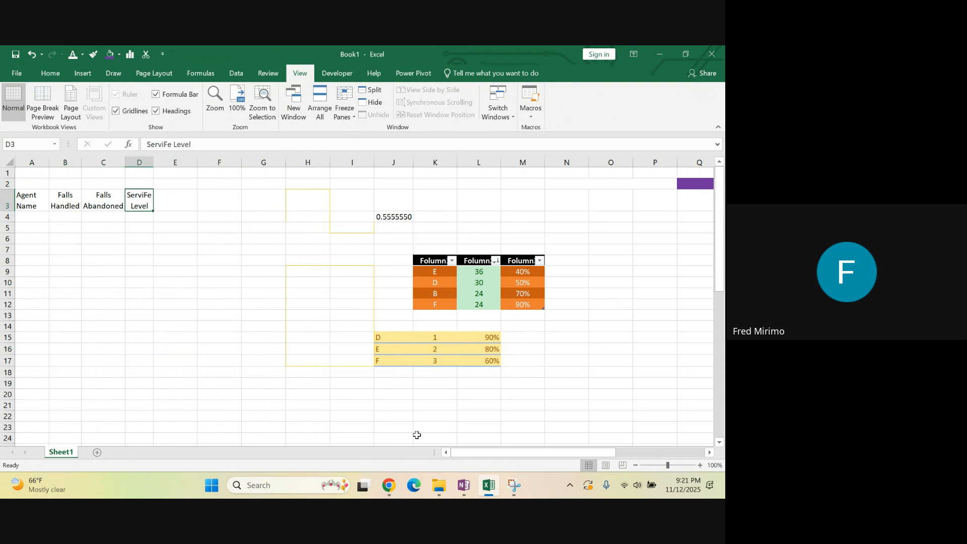
Switch to the Google Meet call in Chrome and stop sharing the screen
{"action": "mouse_move", "coordinate": [390, 486]}
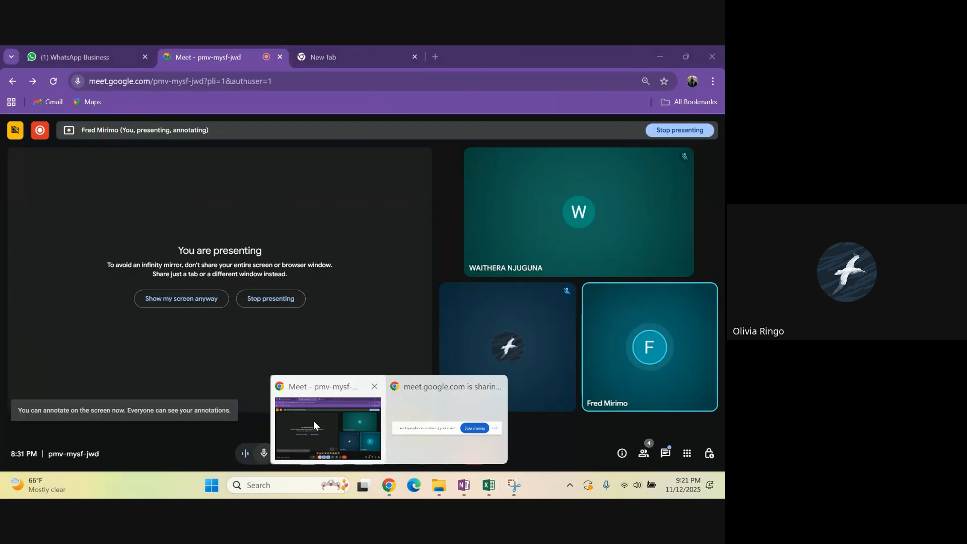
{"action": "left_click", "coordinate": [313, 421]}
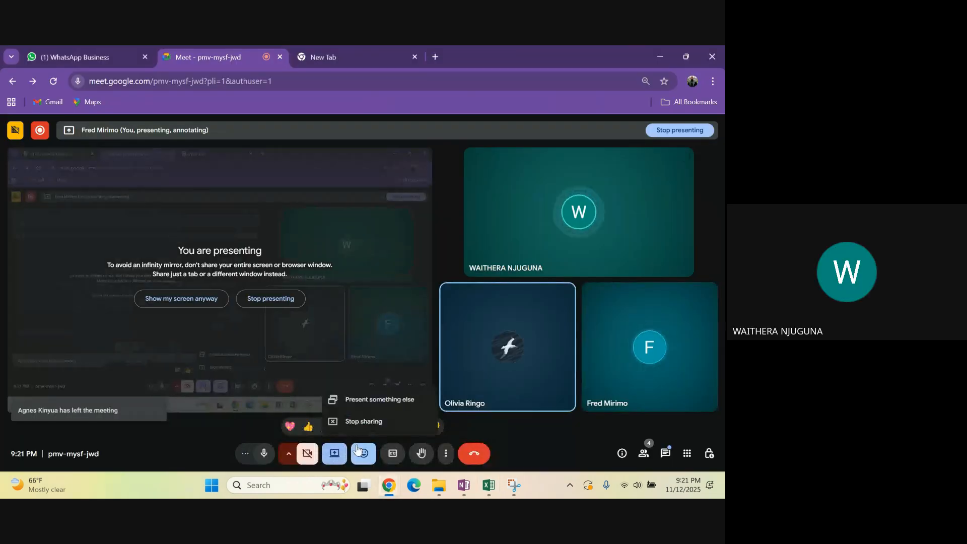
{"action": "left_click", "coordinate": [375, 423]}
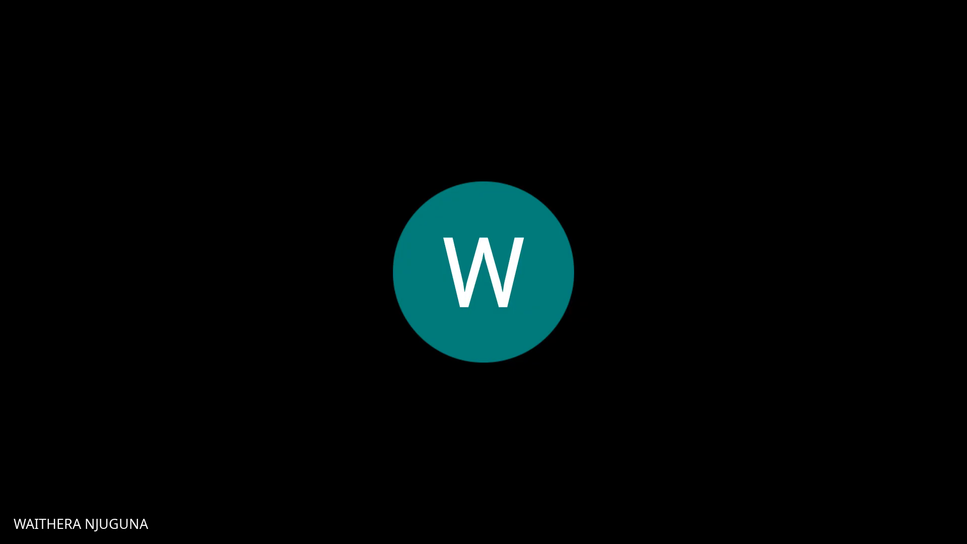